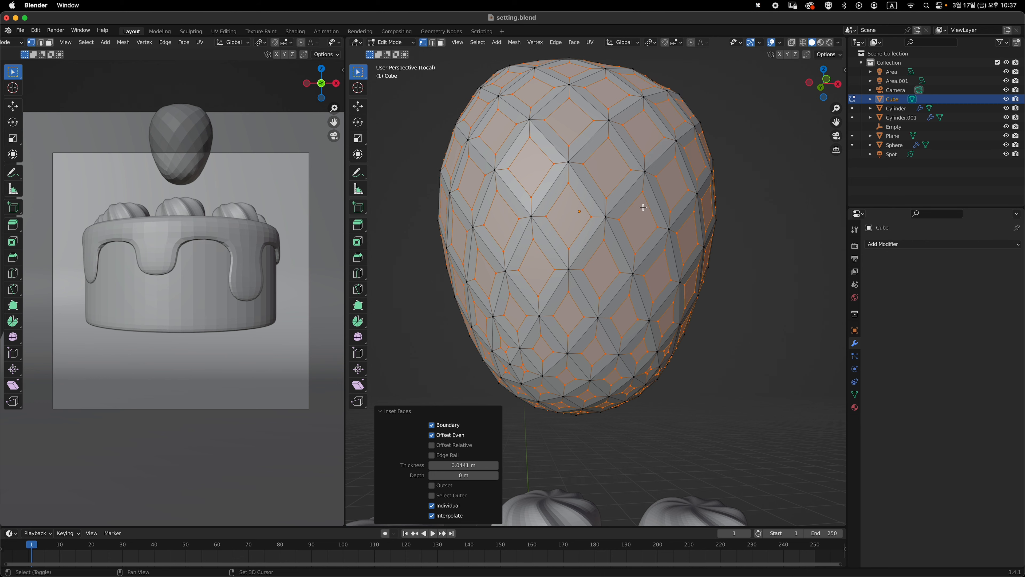
Scale the inset diamond faces of the strawberry mesh down to 0.71, each about its own centre
{"action": "middle_click_drag", "start_coordinate": [661, 178], "coordinate": [692, 201]}
{"action": "key", "text": "s"}
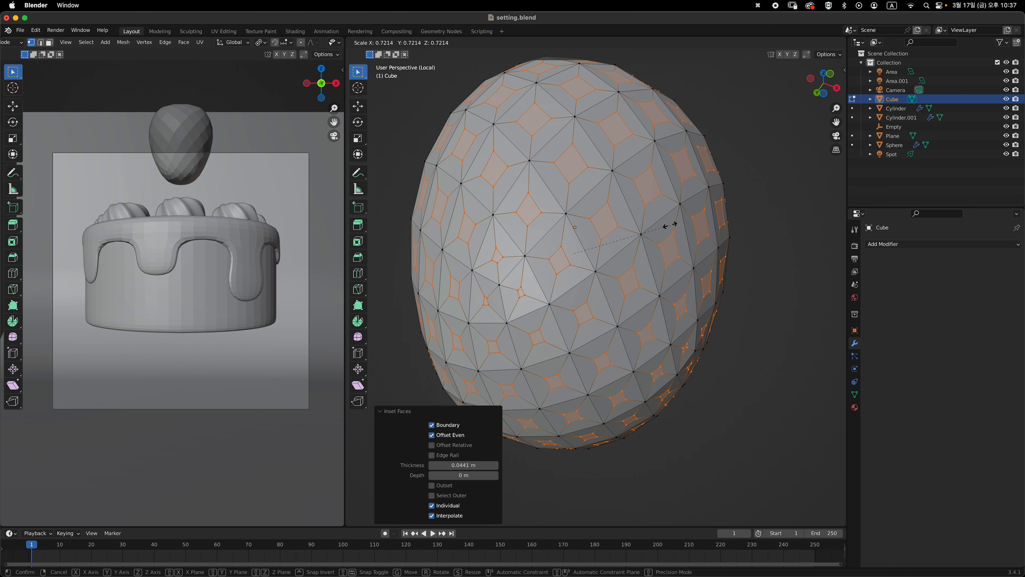
{"action": "left_click", "coordinate": [669, 227]}
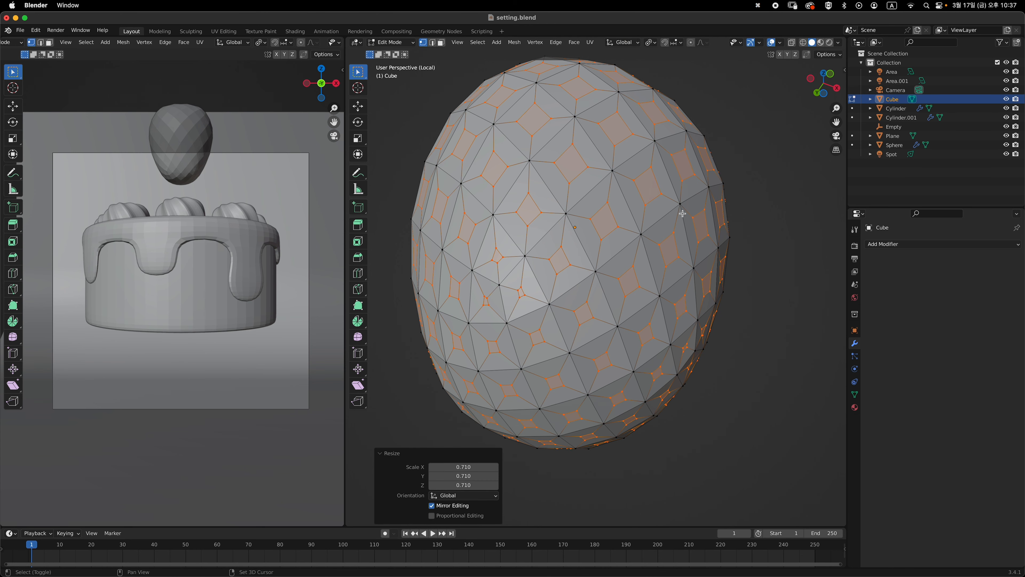
Set the transform pivot to Median Point and scale the selected faces inward to 0.961 to form dimples
{"action": "middle_click_drag", "start_coordinate": [681, 213], "coordinate": [657, 250]}
{"action": "scroll", "coordinate": [661, 235], "scroll_direction": "down", "scroll_amount": 3}
{"action": "key", "text": "grave"}
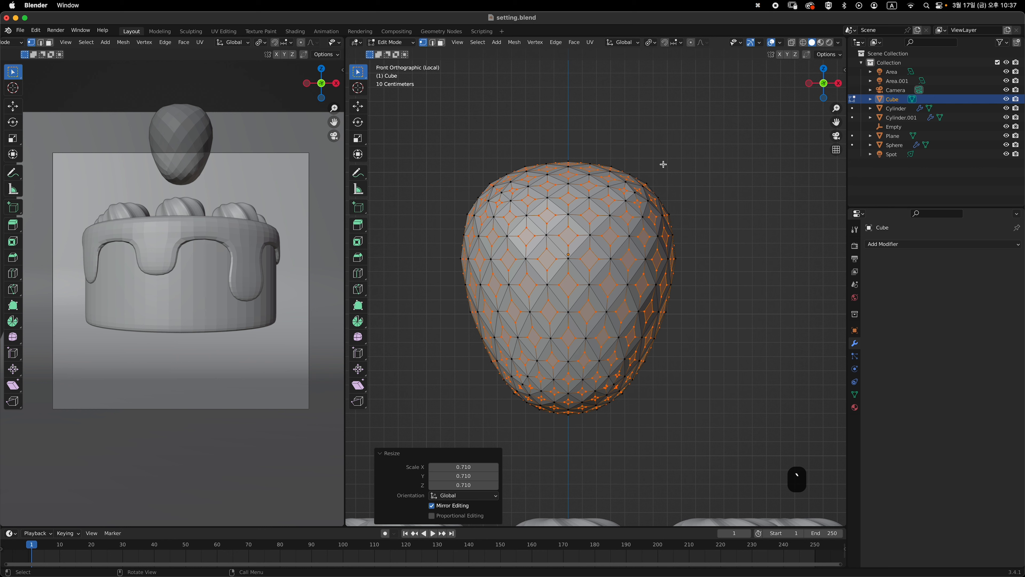
{"action": "left_click", "coordinate": [651, 42]}
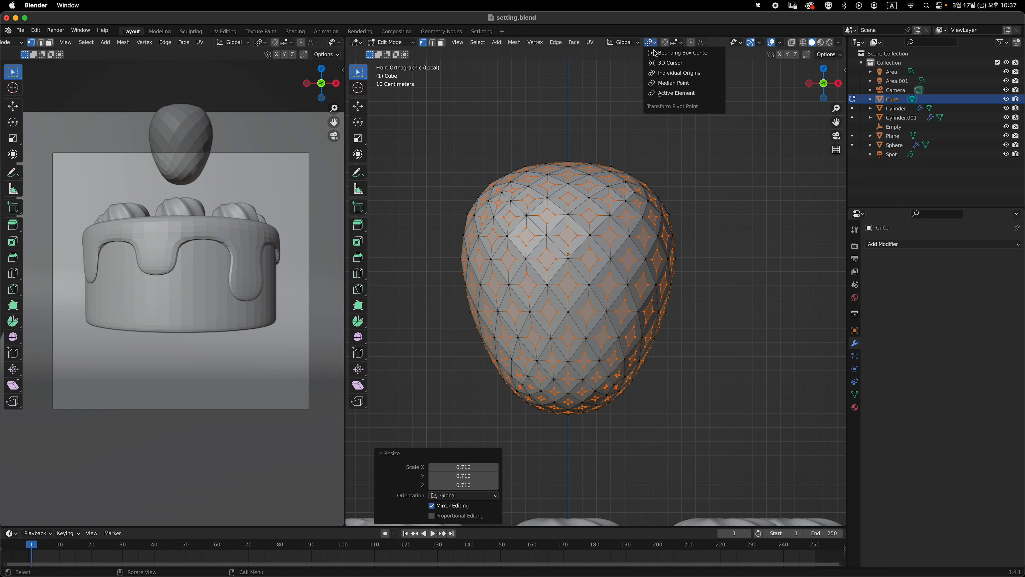
{"action": "left_click", "coordinate": [690, 84]}
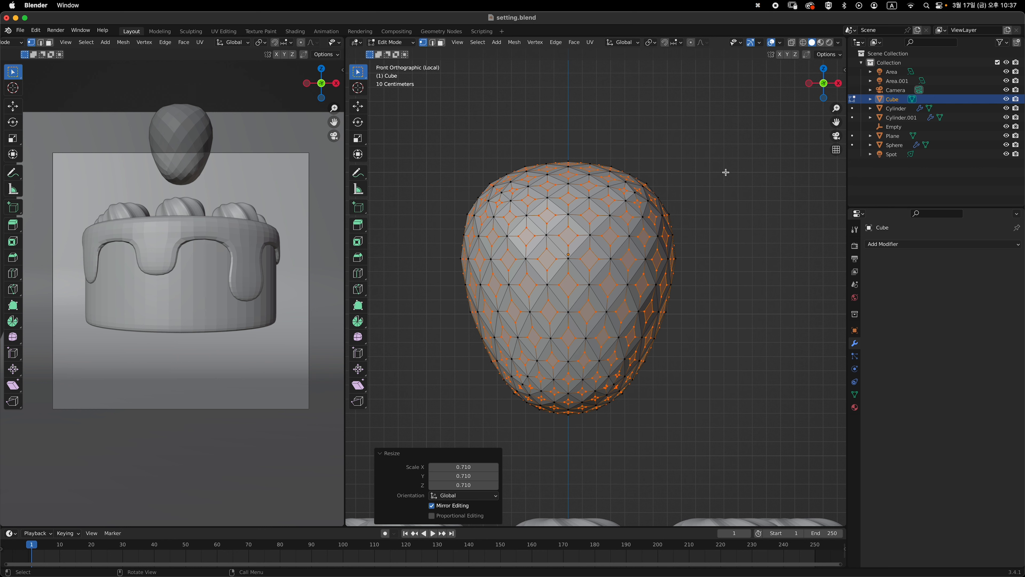
{"action": "key", "text": "s"}
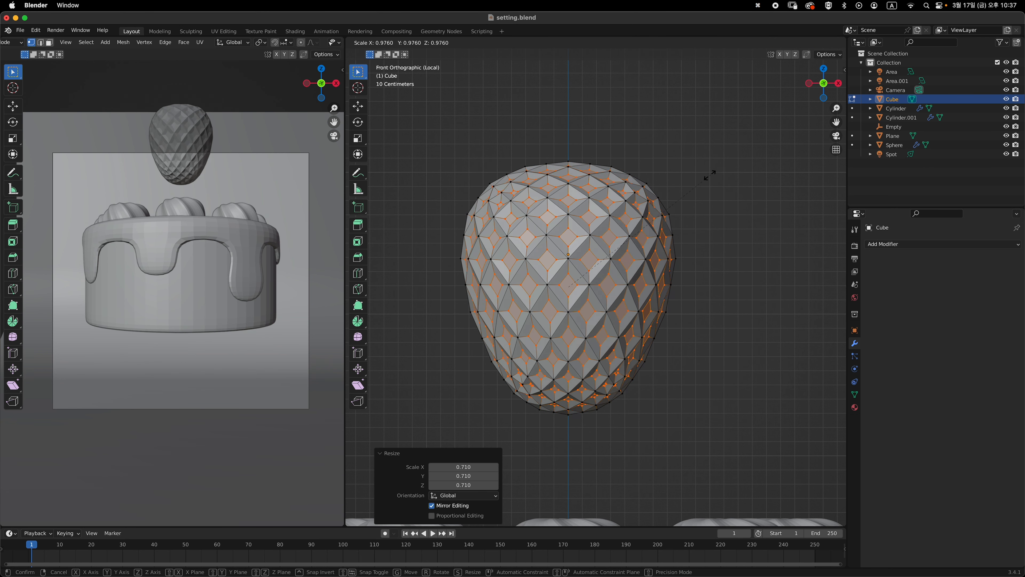
{"action": "left_click", "coordinate": [691, 194]}
Extrude the selected dimple faces along their normals with an offset of 0.0342 m to form the seeds
{"action": "mouse_move", "coordinate": [691, 194]}
{"action": "middle_mouse_down"}
{"action": "mouse_move", "coordinate": [670, 165]}
{"action": "mouse_move", "coordinate": [697, 144]}
{"action": "mouse_move", "coordinate": [669, 183]}
{"action": "mouse_move", "coordinate": [595, 126]}
{"action": "mouse_move", "coordinate": [693, 187]}
{"action": "middle_mouse_up"}
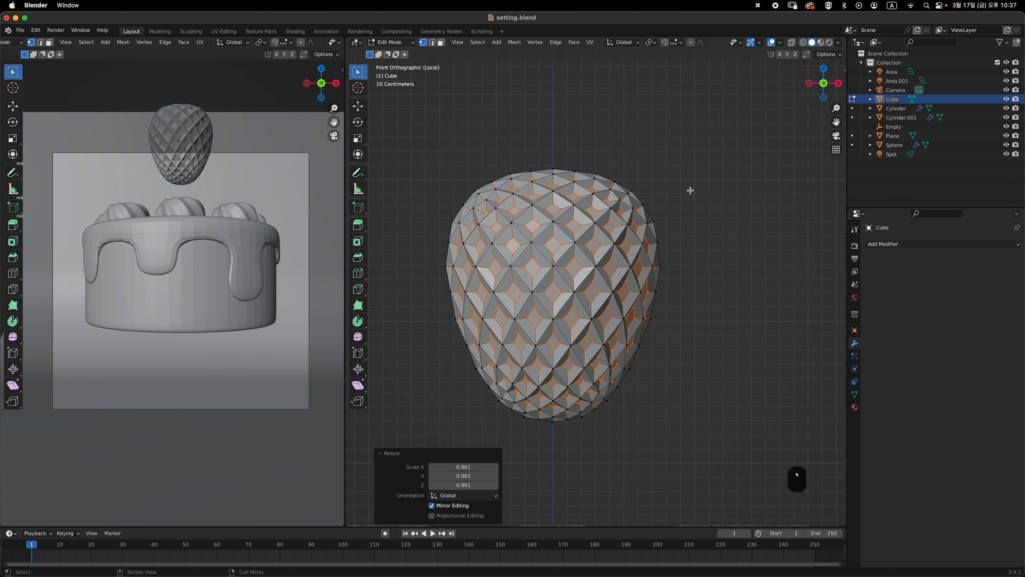
{"action": "key", "text": "alt+e"}
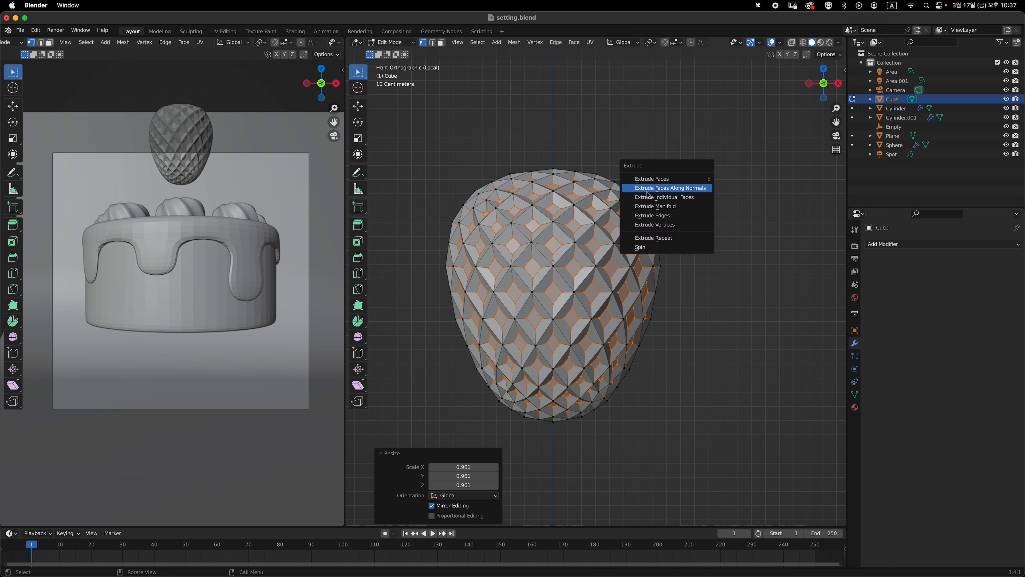
{"action": "left_click", "coordinate": [666, 188]}
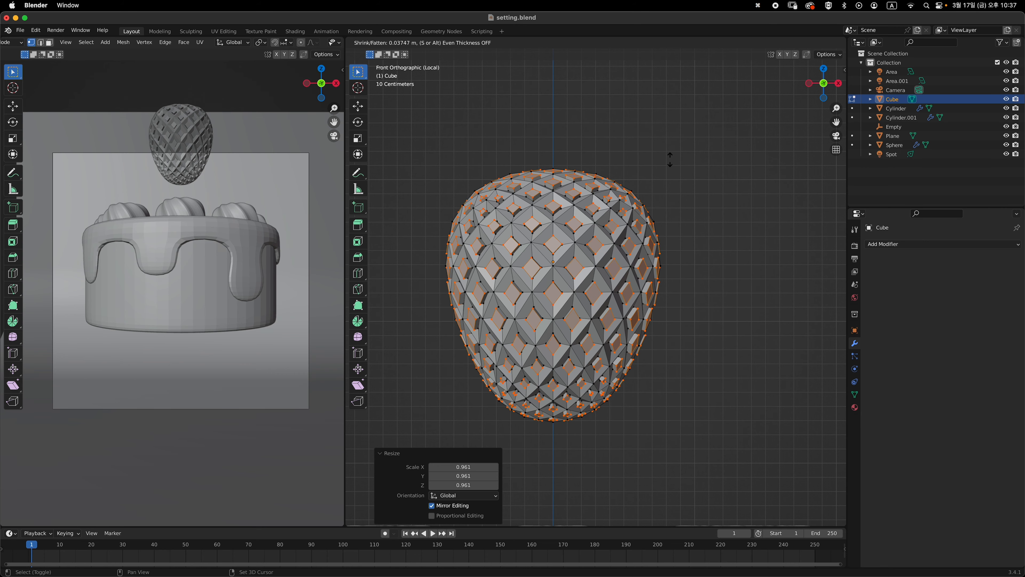
{"action": "left_click", "coordinate": [669, 161]}
Add a Subdivision modifier at level 2 to the strawberry in Object Mode
{"action": "middle_click_drag", "start_coordinate": [669, 160], "coordinate": [613, 142]}
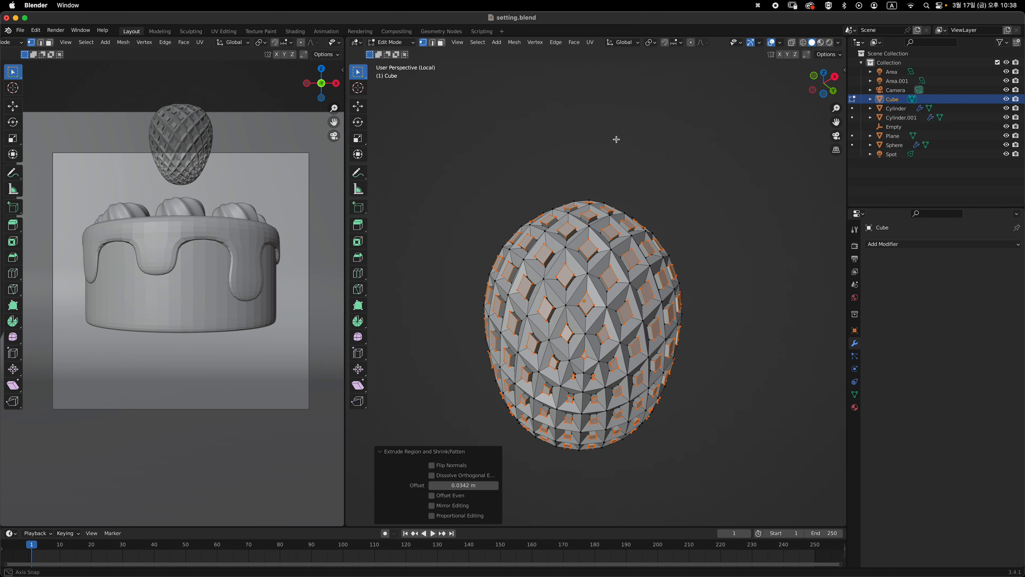
{"action": "scroll", "coordinate": [627, 140], "scroll_direction": "up", "scroll_amount": 10}
{"action": "scroll", "coordinate": [627, 140], "scroll_direction": "down", "scroll_amount": 10}
{"action": "scroll", "coordinate": [653, 160], "scroll_direction": "up", "scroll_amount": 8}
{"action": "scroll", "coordinate": [705, 165], "scroll_direction": "down", "scroll_amount": 8}
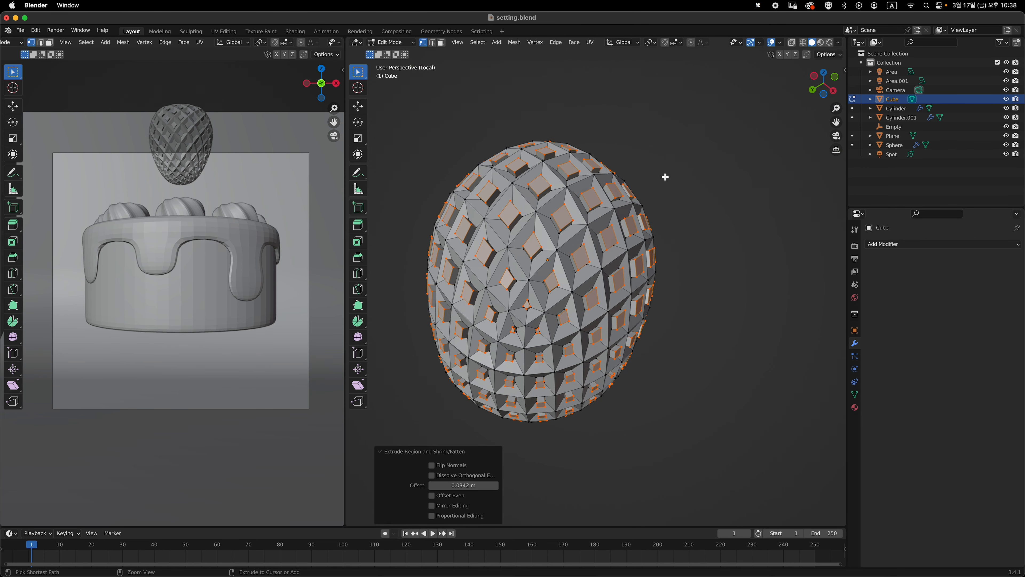
{"action": "scroll", "coordinate": [663, 177], "scroll_direction": "up", "scroll_amount": 1}
{"action": "mouse_move", "coordinate": [688, 193]}
{"action": "middle_mouse_down", "text": "alt"}
{"action": "mouse_move", "coordinate": [630, 142]}
{"action": "mouse_move", "coordinate": [692, 178]}
{"action": "middle_mouse_up", "text": "alt"}
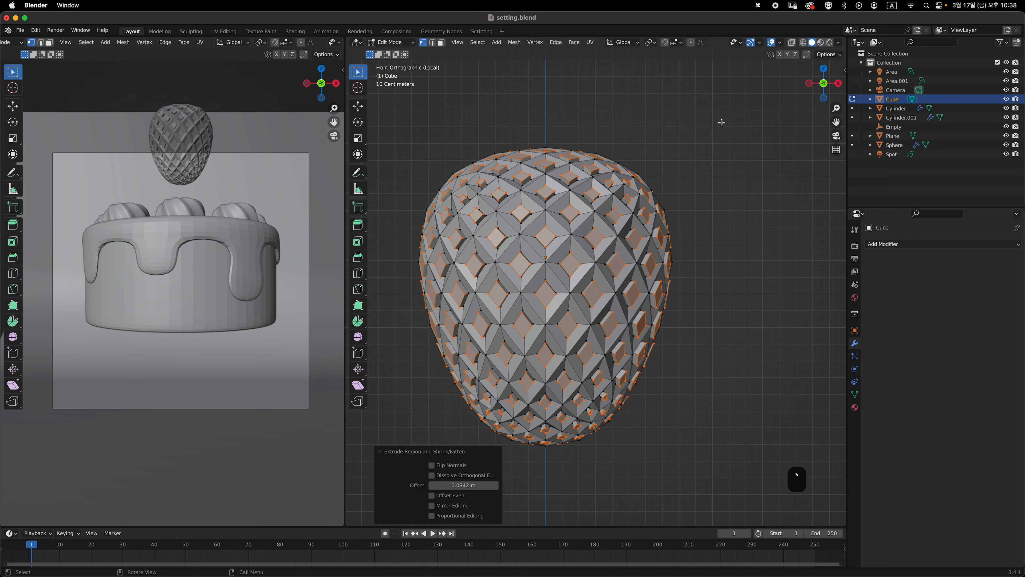
{"action": "key", "text": "Tab"}
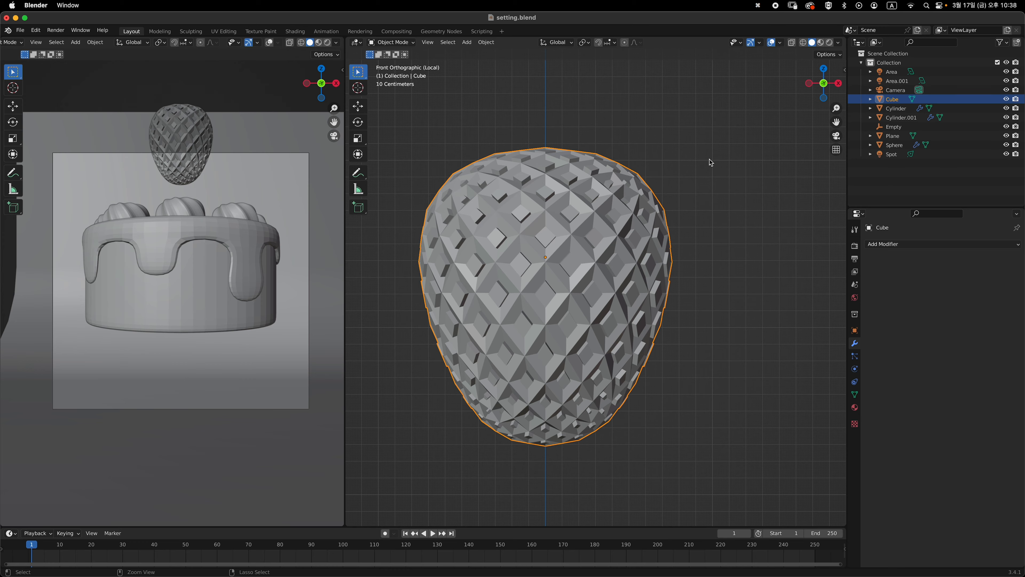
{"action": "key", "text": "super+2"}
{"action": "middle_click_drag", "start_coordinate": [706, 166], "coordinate": [714, 217], "text": "alt"}
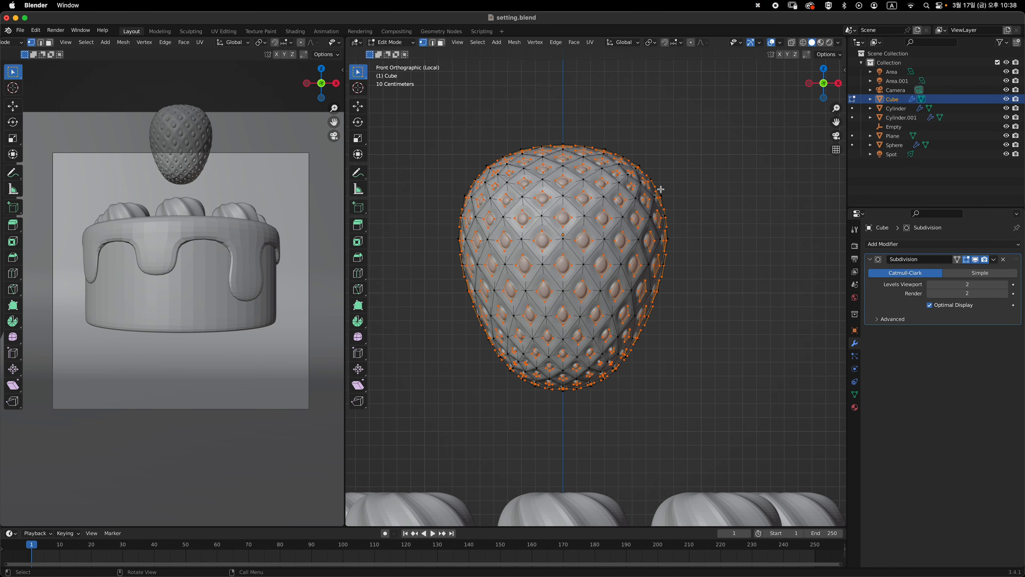
Create a vertex group on the strawberry mesh and assign the selected seed faces to it
{"action": "middle_click_drag", "start_coordinate": [679, 192], "coordinate": [702, 199]}
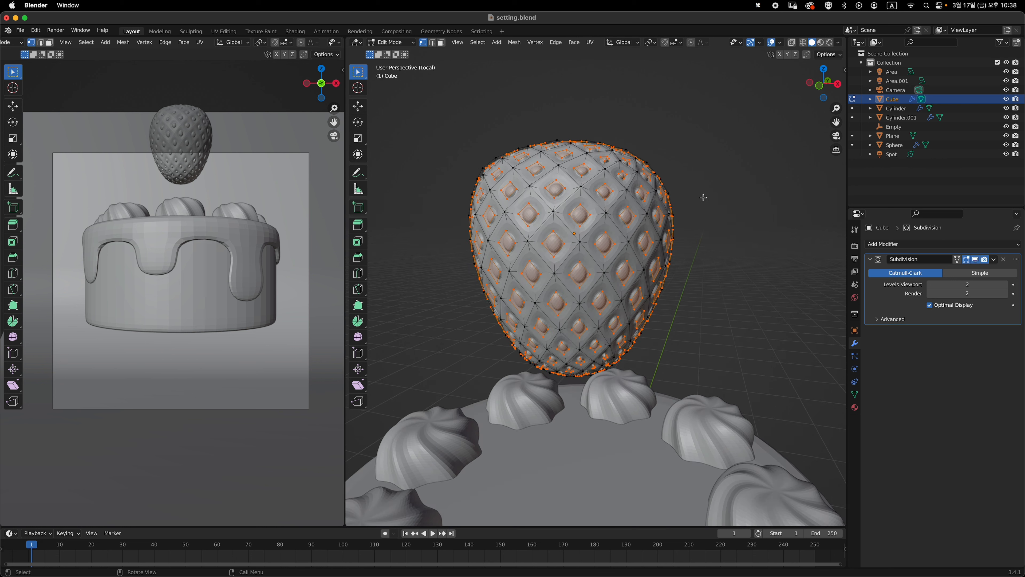
{"action": "key", "text": "grave"}
{"action": "left_click", "coordinate": [634, 220]}
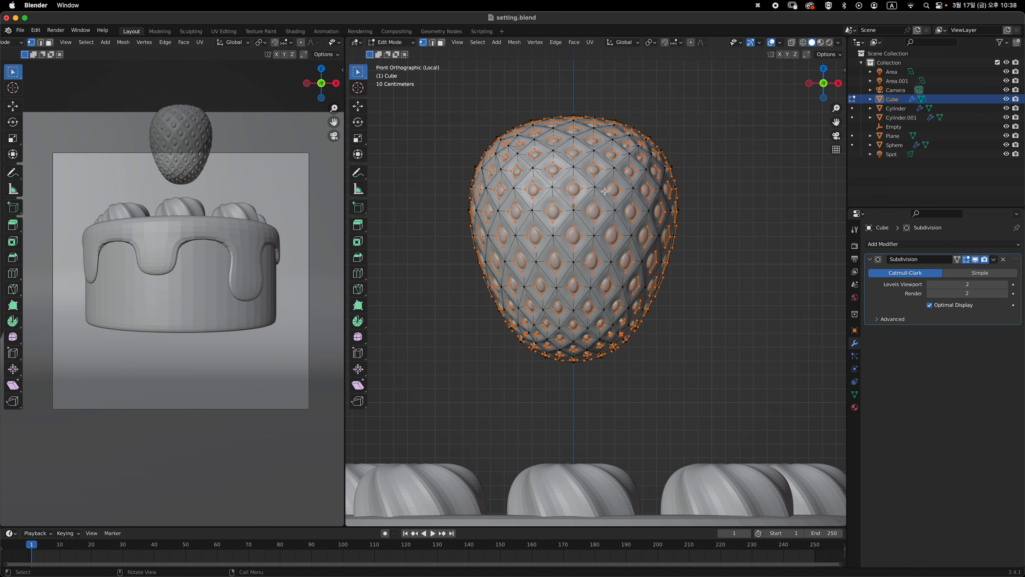
{"action": "middle_click_drag", "start_coordinate": [680, 186], "coordinate": [598, 211]}
{"action": "key", "text": "grave"}
{"action": "left_click", "coordinate": [633, 257]}
{"action": "left_click", "coordinate": [855, 395]}
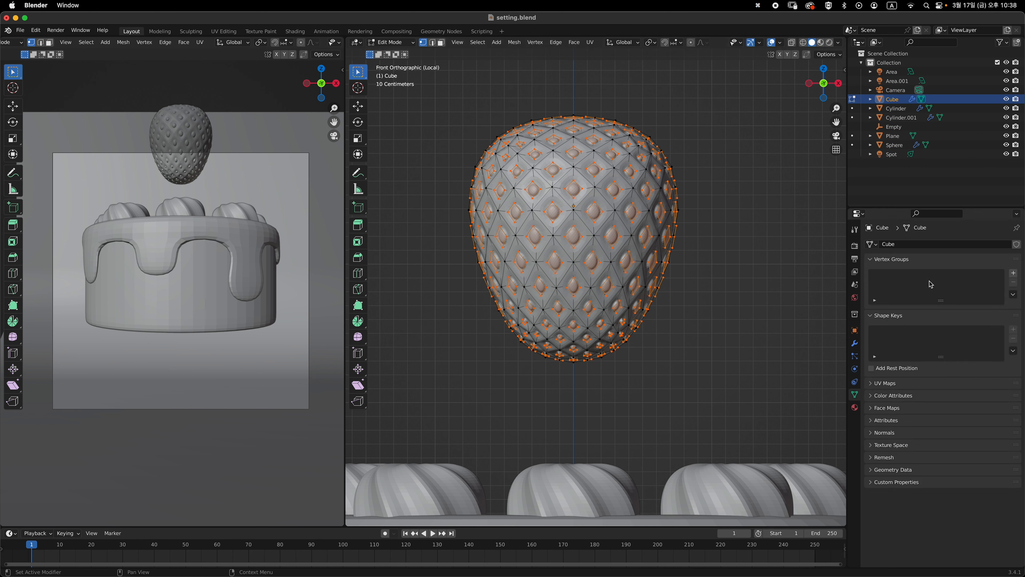
{"action": "left_click", "coordinate": [1013, 273]}
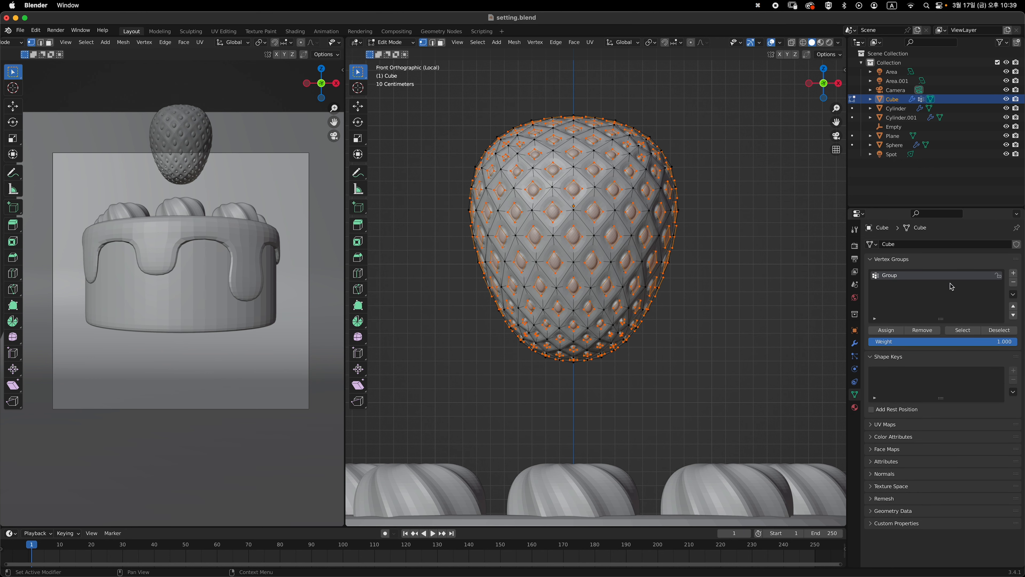
{"action": "left_click", "coordinate": [888, 330]}
Check the vertex group by deselecting the mesh, reselecting the seeds from the group and clearing the selection
{"action": "left_click", "coordinate": [784, 244]}
{"action": "middle_click_drag", "start_coordinate": [784, 243], "coordinate": [766, 285]}
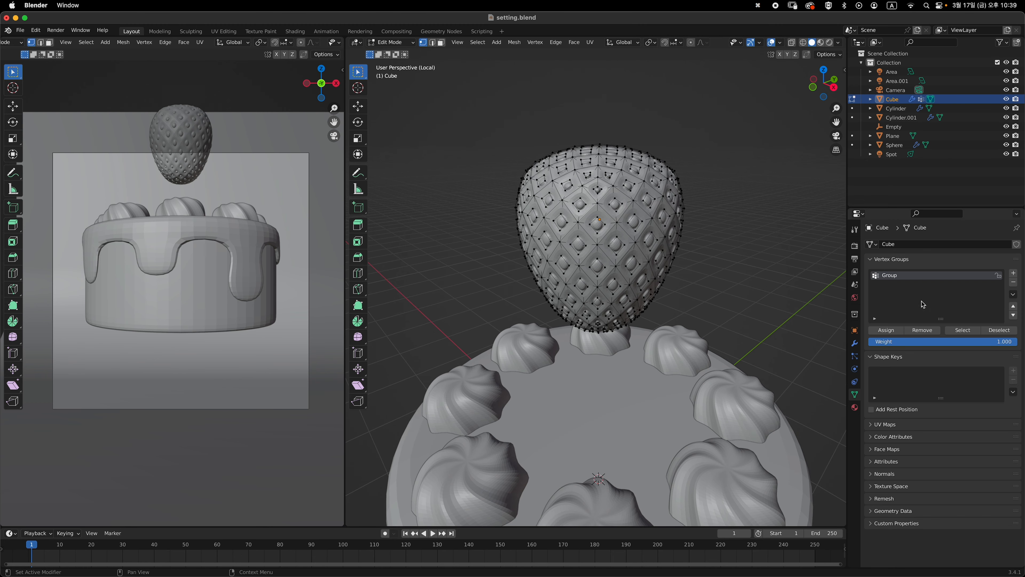
{"action": "left_click", "coordinate": [969, 332]}
{"action": "middle_click_drag", "start_coordinate": [709, 266], "coordinate": [721, 305]}
{"action": "left_click", "coordinate": [781, 278]}
Return to Object Mode and rotate the strawberry 180° in front view so its tip points up
{"action": "key", "text": "Tab"}
{"action": "key", "text": "grave"}
{"action": "left_click", "coordinate": [765, 261]}
{"action": "middle_click_drag", "start_coordinate": [705, 244], "coordinate": [686, 275], "text": "ctrl"}
{"action": "left_click", "coordinate": [624, 272]}
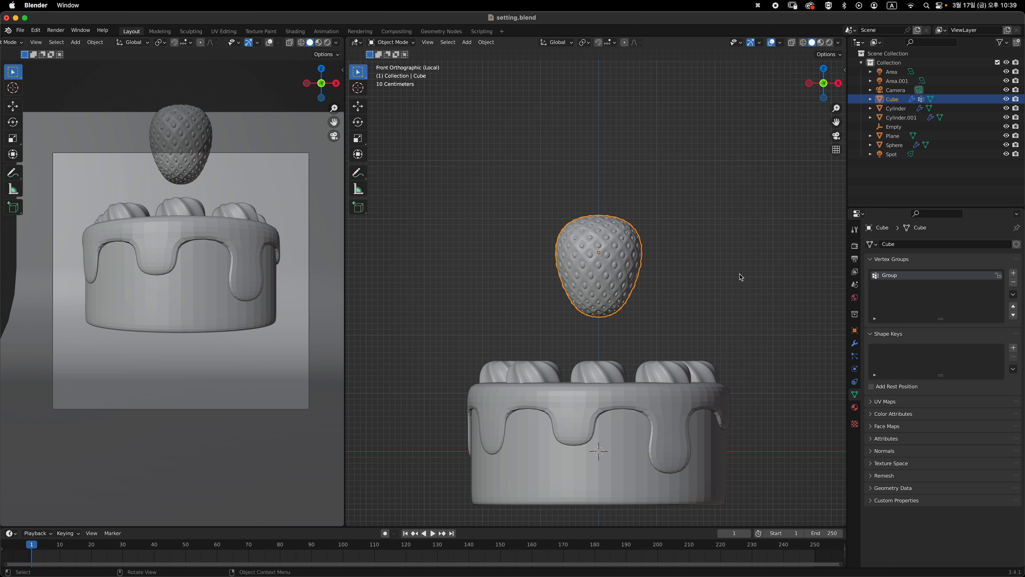
{"action": "type", "text": "r180"}
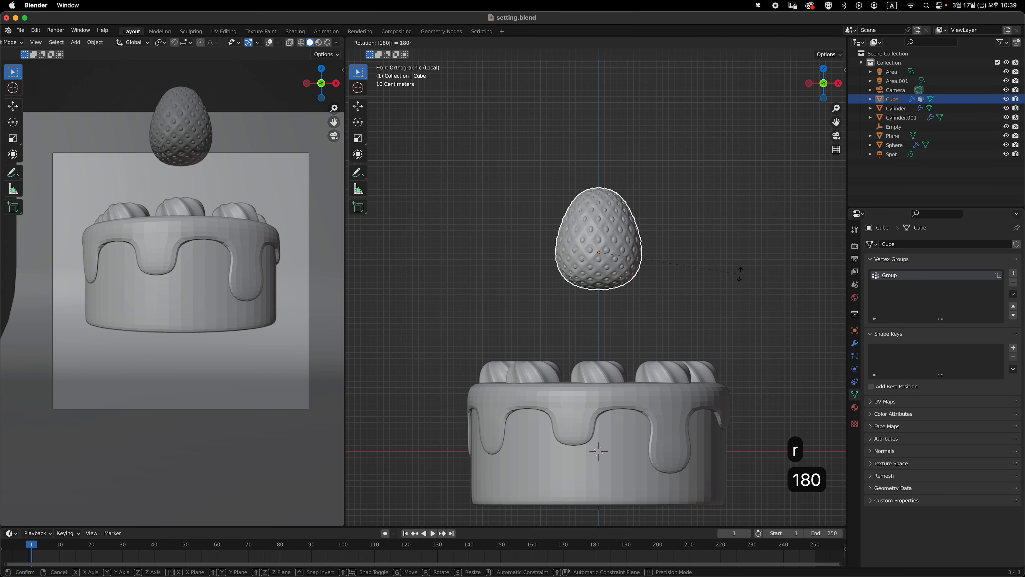
{"action": "key", "text": "Return"}
Move the strawberry about -1.637 m along Y in top view, over the front cream swirl
{"action": "scroll", "coordinate": [667, 268], "scroll_direction": "right", "scroll_amount": 3}
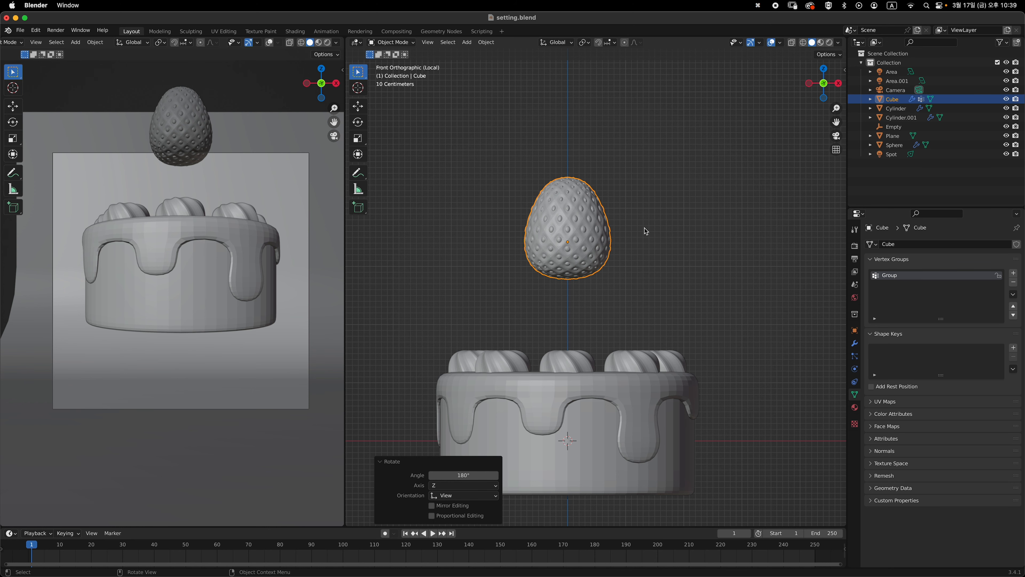
{"action": "key", "text": "grave"}
{"action": "key", "text": "g"}
{"action": "key", "text": "y"}
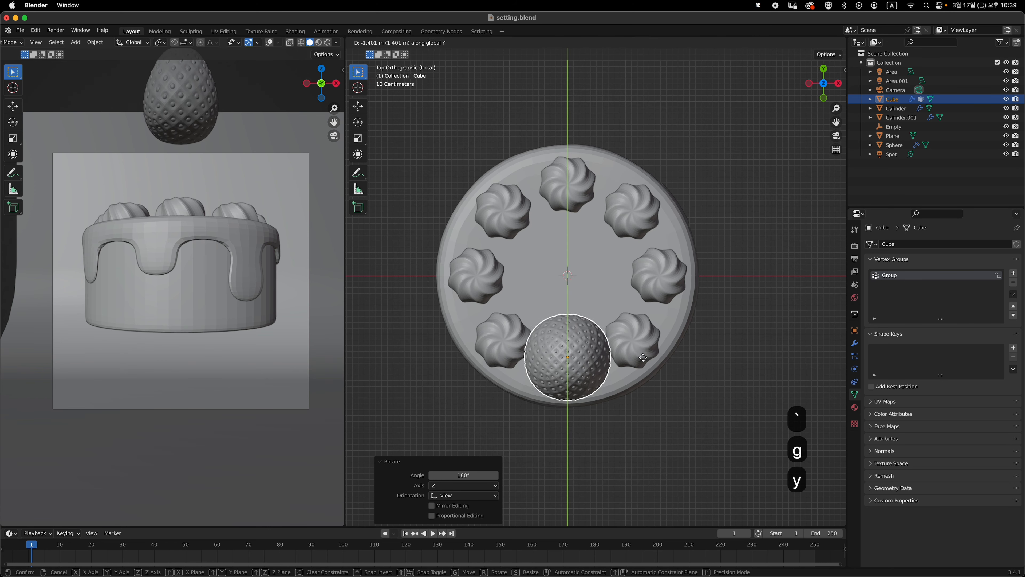
{"action": "left_click", "coordinate": [643, 369]}
Scale the strawberry down to about 0.46 and shift it about 0.057 m along Y on the cream swirl
{"action": "key", "text": "s"}
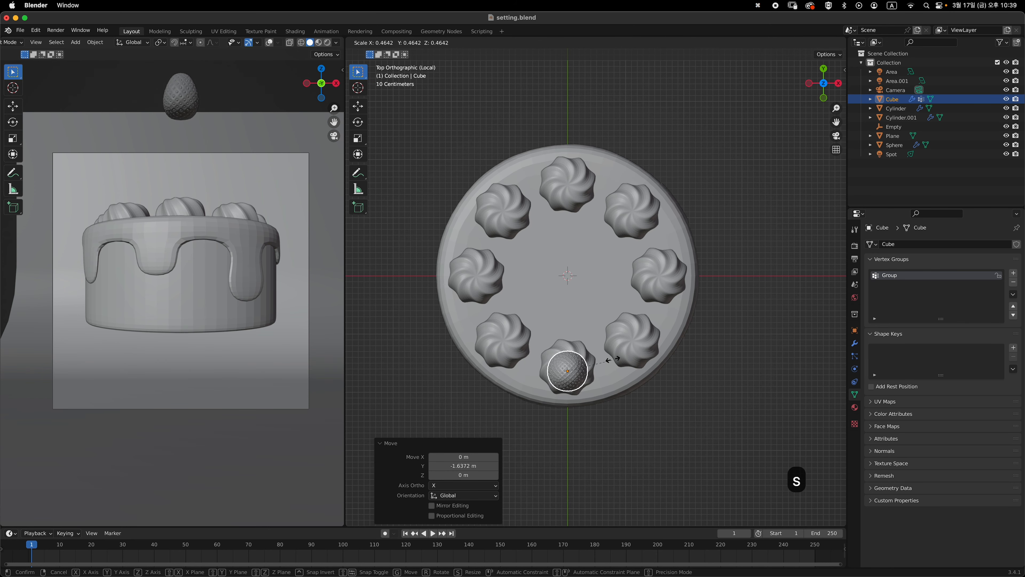
{"action": "key", "text": "g"}
{"action": "key", "text": "y"}
{"action": "left_click", "coordinate": [622, 342]}
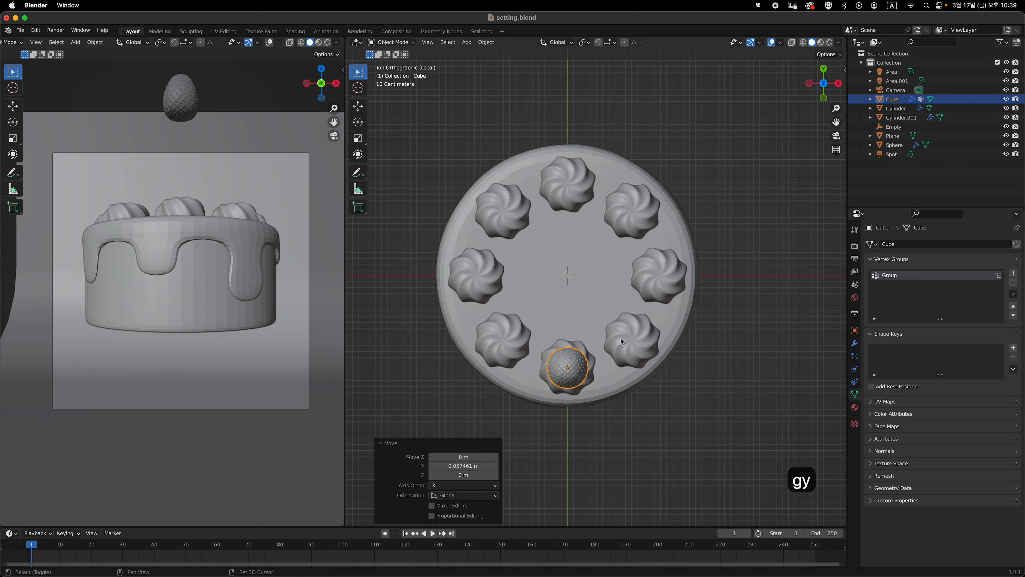
Lower the strawberry along Z onto the front cream swirl in front view, scale it to 1.075 and sink it slightly deeper
{"action": "key", "text": "grave"}
{"action": "scroll", "coordinate": [612, 272], "scroll_direction": "up", "scroll_amount": 2}
{"action": "key", "text": "g"}
{"action": "key", "text": "z"}
{"action": "left_click", "coordinate": [611, 429]}
{"action": "middle_click_drag", "start_coordinate": [611, 429], "coordinate": [632, 345], "text": "shift"}
{"action": "key", "text": "s"}
{"action": "left_click", "coordinate": [658, 288]}
{"action": "key", "text": "g"}
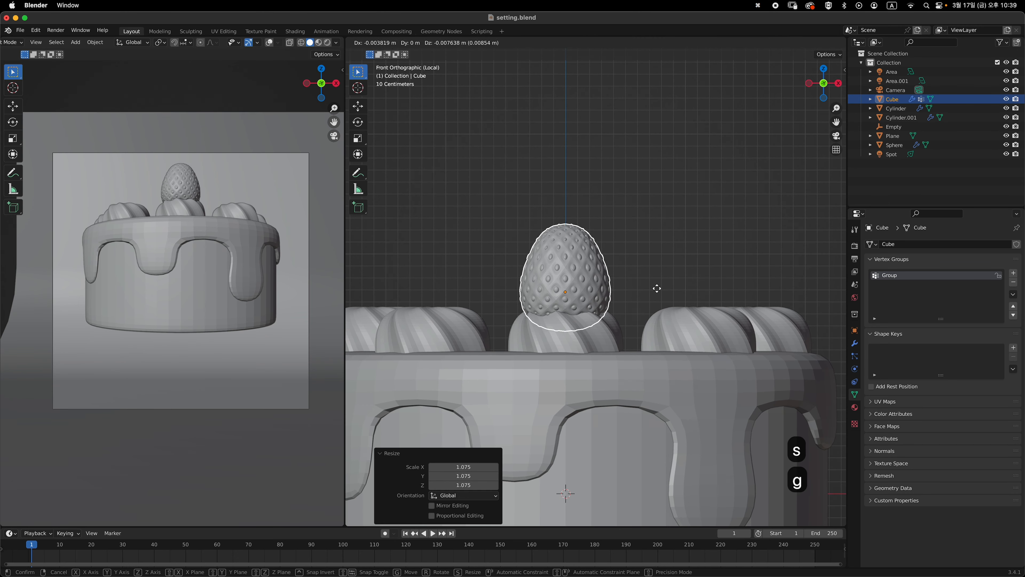
{"action": "key", "text": "z"}
{"action": "left_click", "coordinate": [657, 301]}
Examine the strawberry's placement on the cream swirl from above and around the cake
{"action": "middle_click_drag", "start_coordinate": [658, 301], "coordinate": [640, 315]}
{"action": "key", "text": "Tab"}
{"action": "middle_click_drag", "start_coordinate": [645, 216], "coordinate": [643, 253]}
{"action": "key", "text": "grave"}
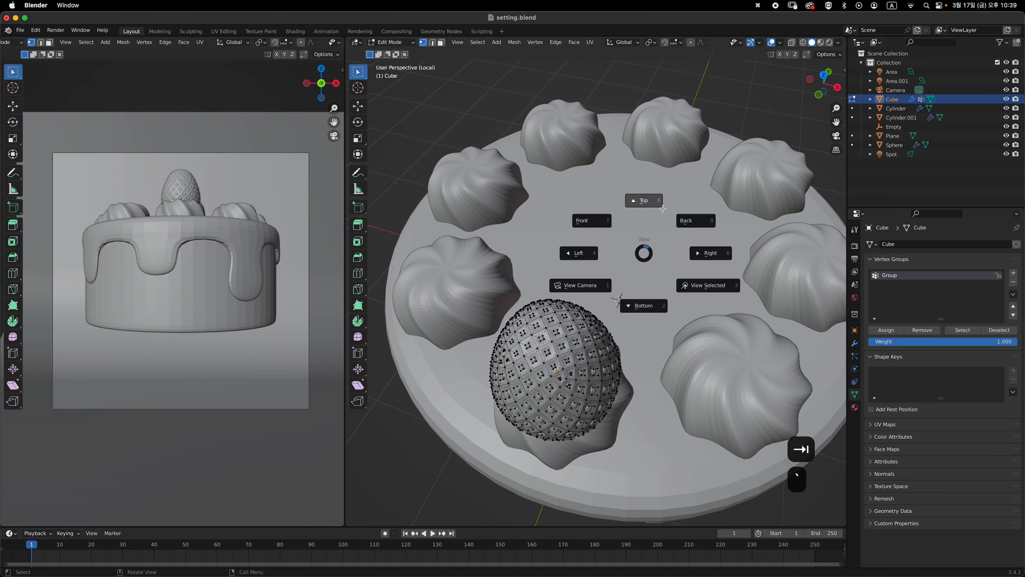
{"action": "left_click", "coordinate": [662, 209]}
{"action": "scroll", "coordinate": [663, 209], "scroll_direction": "down", "scroll_amount": 3}
{"action": "key", "text": "1"}
{"action": "key", "text": "Tab"}
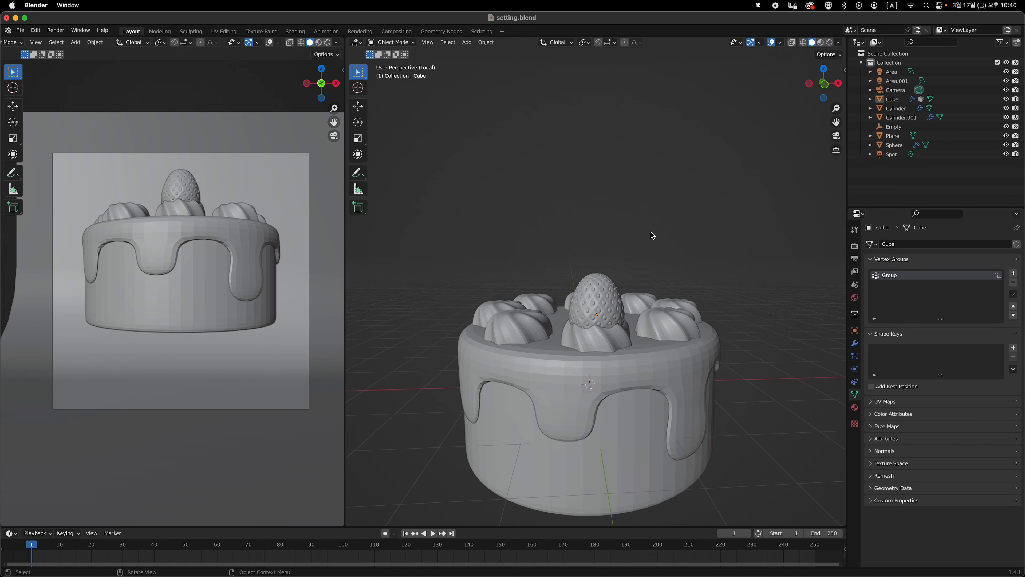
{"action": "middle_click_drag", "start_coordinate": [635, 294], "coordinate": [621, 275], "text": "shift"}
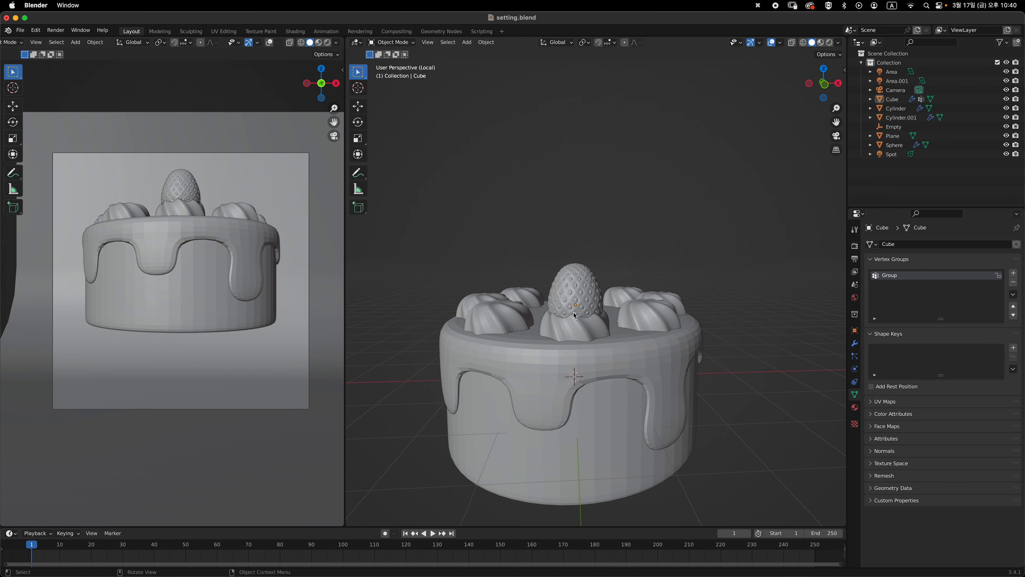
{"action": "middle_click_drag", "start_coordinate": [610, 322], "coordinate": [586, 292]}
{"action": "middle_click_drag", "start_coordinate": [644, 234], "coordinate": [628, 275]}
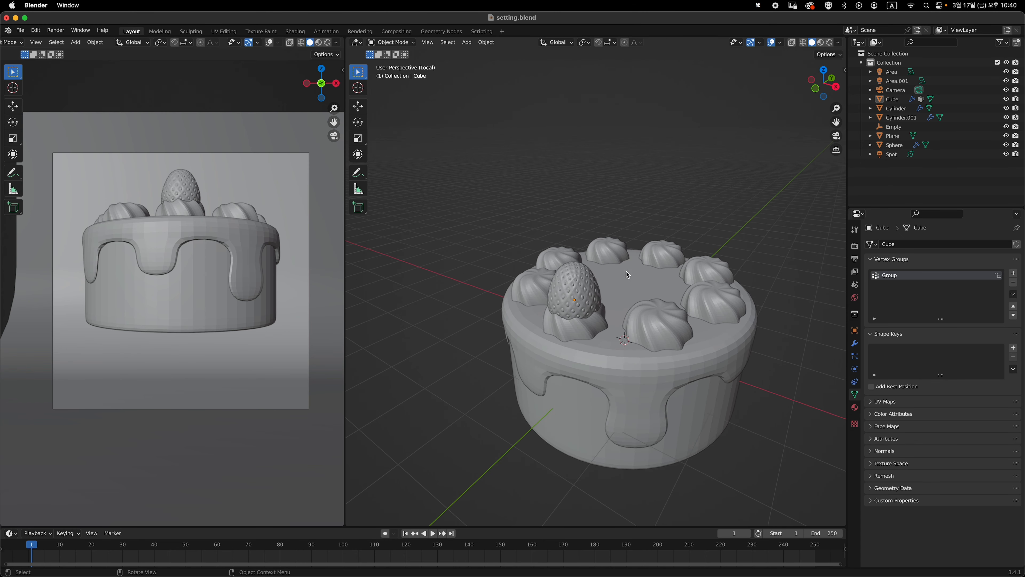
Enable proportional editing on the strawberry mesh and scale down the area around its tip to narrow it
{"action": "left_click", "coordinate": [591, 290]}
{"action": "key", "text": "KP_1"}
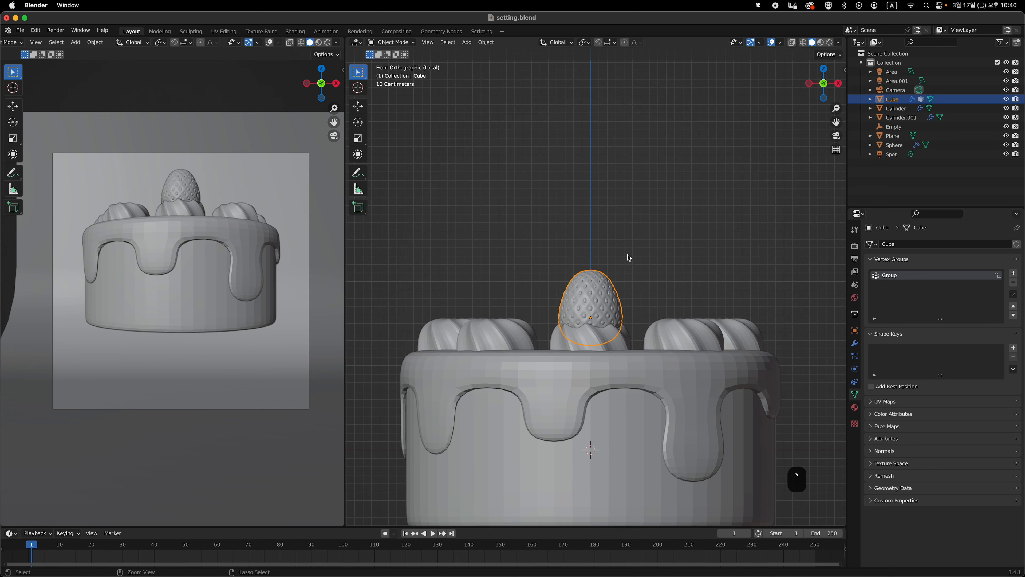
{"action": "key", "text": "Tab"}
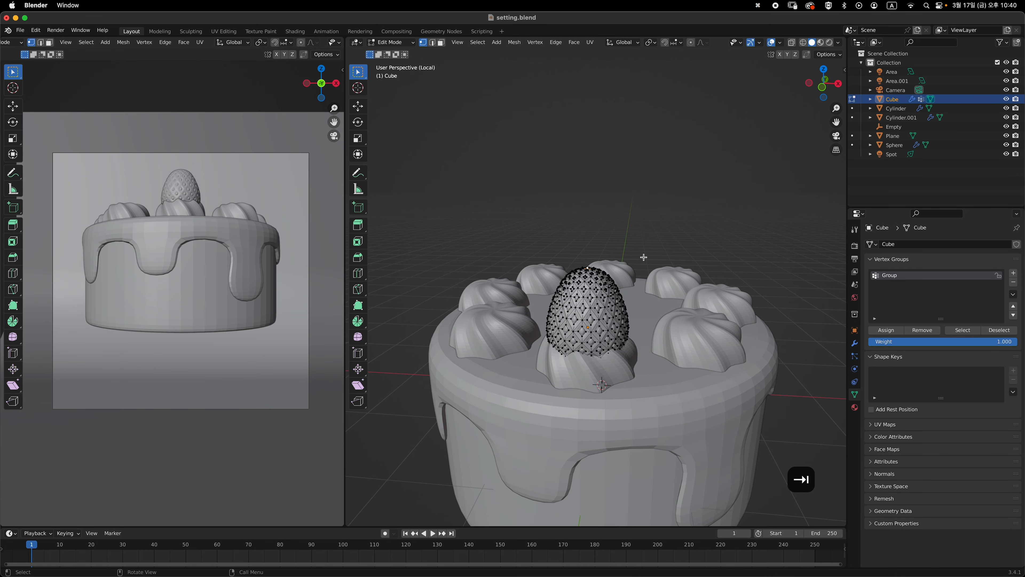
{"action": "middle_click_drag", "start_coordinate": [642, 263], "coordinate": [633, 233], "text": "ctrl"}
{"action": "key", "text": "o"}
{"action": "key", "text": "s"}
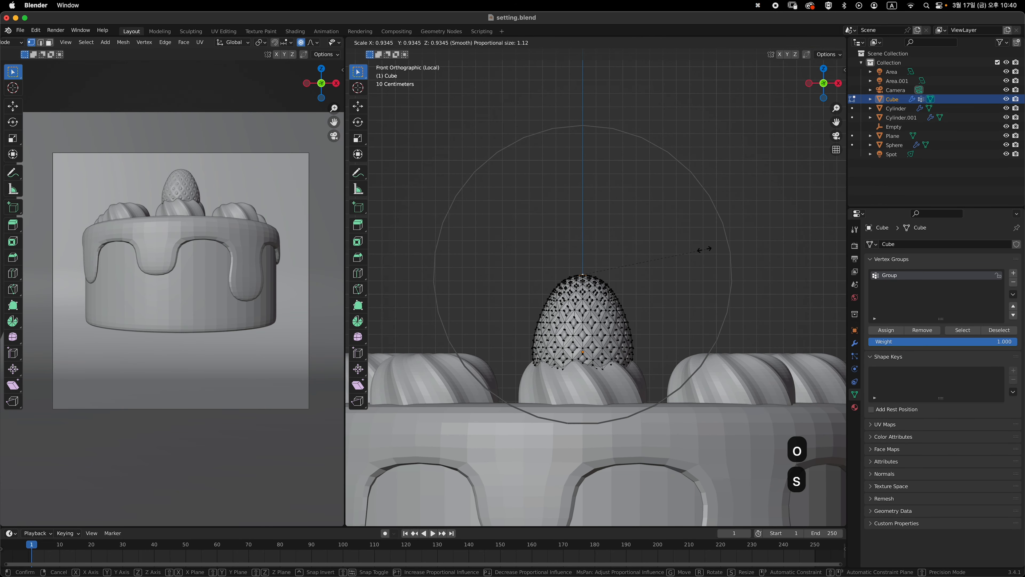
{"action": "left_click", "coordinate": [555, 354]}
Turn on X-ray, select the vertex ring around the strawberry's lower middle and scale it up slightly with proportional editing
{"action": "key", "text": "alt+z"}
{"action": "left_click_drag", "start_coordinate": [523, 342], "coordinate": [645, 356]}
{"action": "key", "text": "s"}
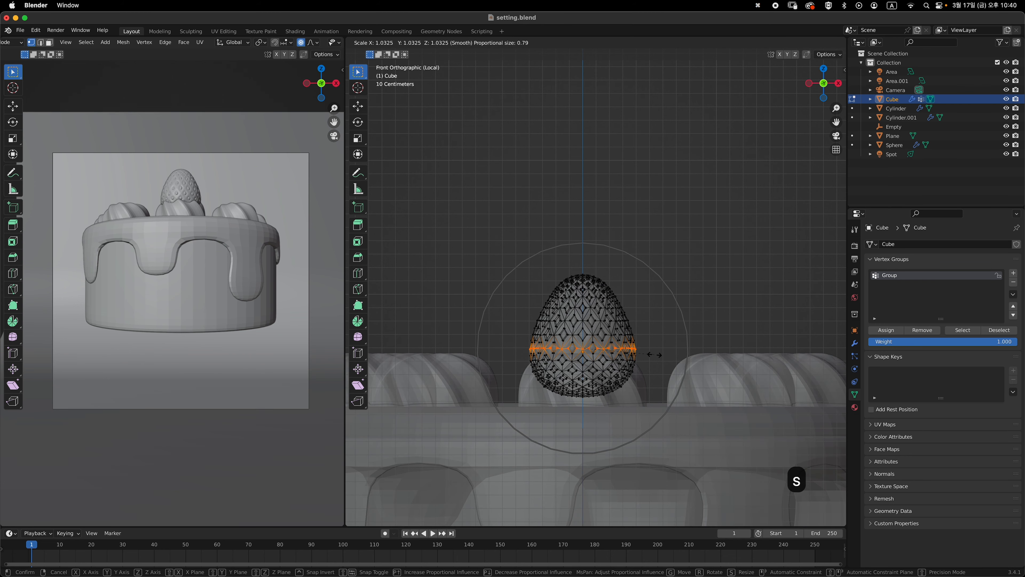
{"action": "left_click", "coordinate": [661, 354]}
Move the strawberry's bottom vertices along Z with proportional editing, then return to solid display in Object Mode
{"action": "left_click_drag", "start_coordinate": [535, 386], "coordinate": [646, 405]}
{"action": "key", "text": "g"}
{"action": "key", "text": "z"}
{"action": "left_click", "coordinate": [654, 405]}
{"action": "key", "text": "Tab"}
{"action": "key", "text": "alt+z"}
Edit the cream swirl mesh in X-ray, scaling its bottom edge loop outward and adjusting an upper loop with proportional editing
{"action": "left_click", "coordinate": [643, 403]}
{"action": "key", "text": "Tab"}
{"action": "key", "text": "alt+z"}
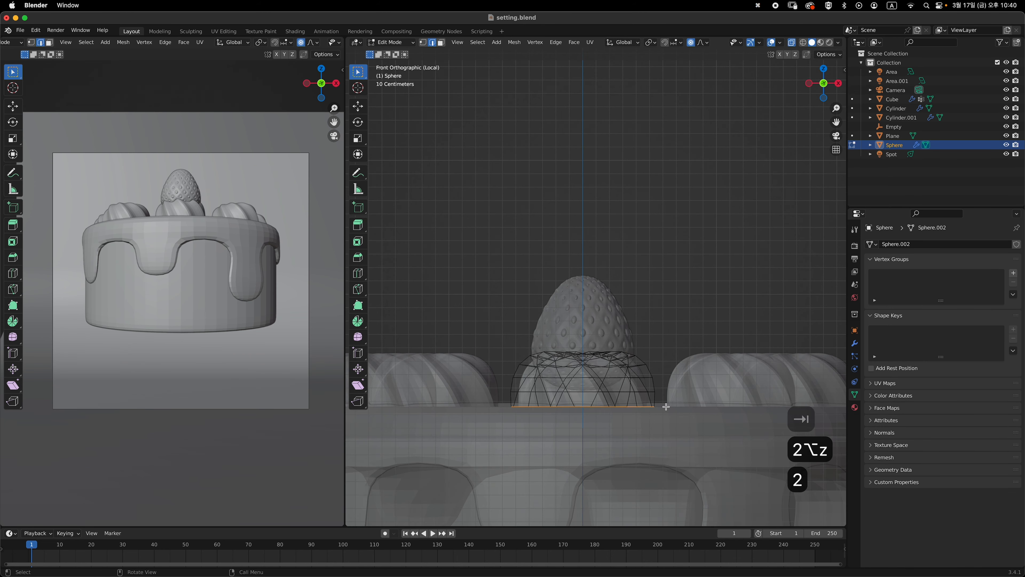
{"action": "key", "text": "s"}
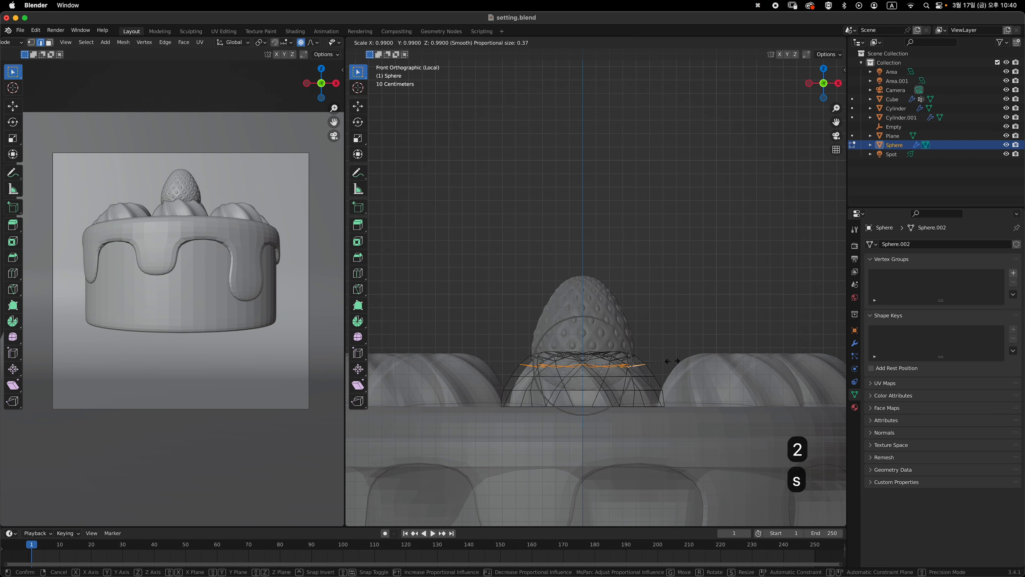
{"action": "left_click", "coordinate": [663, 355]}
{"action": "key", "text": "Tab"}
{"action": "key", "text": "alt+z"}
Select the vertices at the cream swirl's top in X-ray front view and scale them up slightly with proportional editing
{"action": "key", "text": "Tab"}
{"action": "middle_click_drag", "start_coordinate": [663, 355], "coordinate": [616, 343]}
{"action": "key", "text": "Tab"}
{"action": "key", "text": "Tab"}
{"action": "key", "text": "2"}
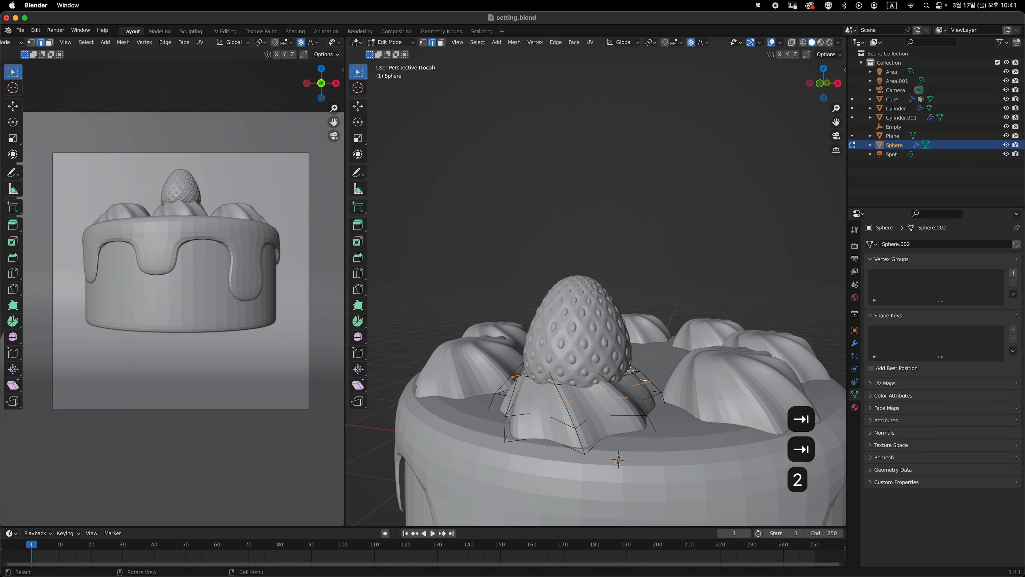
{"action": "key", "text": "alt+z"}
{"action": "key", "text": "2"}
{"action": "key", "text": "grave"}
{"action": "key", "text": "1"}
{"action": "left_click_drag", "start_coordinate": [559, 278], "coordinate": [613, 330]}
{"action": "key", "text": "grave"}
{"action": "key", "text": "s"}
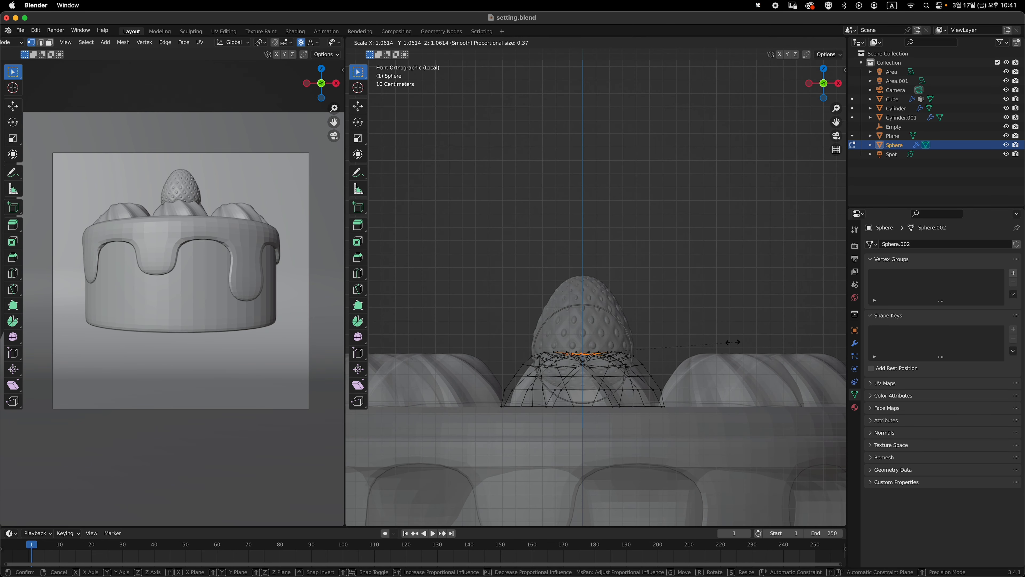
{"action": "key", "text": "Return"}
Select an edge loop around the cream swirl's side, scale it with proportional editing and return to Object Mode in solid display
{"action": "key", "text": "2"}
{"action": "left_click", "coordinate": [524, 377], "text": "alt"}
{"action": "key", "text": "alt+z"}
{"action": "key", "text": "s"}
{"action": "left_click", "coordinate": [662, 356]}
{"action": "key", "text": "Tab"}
{"action": "middle_click_drag", "start_coordinate": [662, 356], "coordinate": [622, 380]}
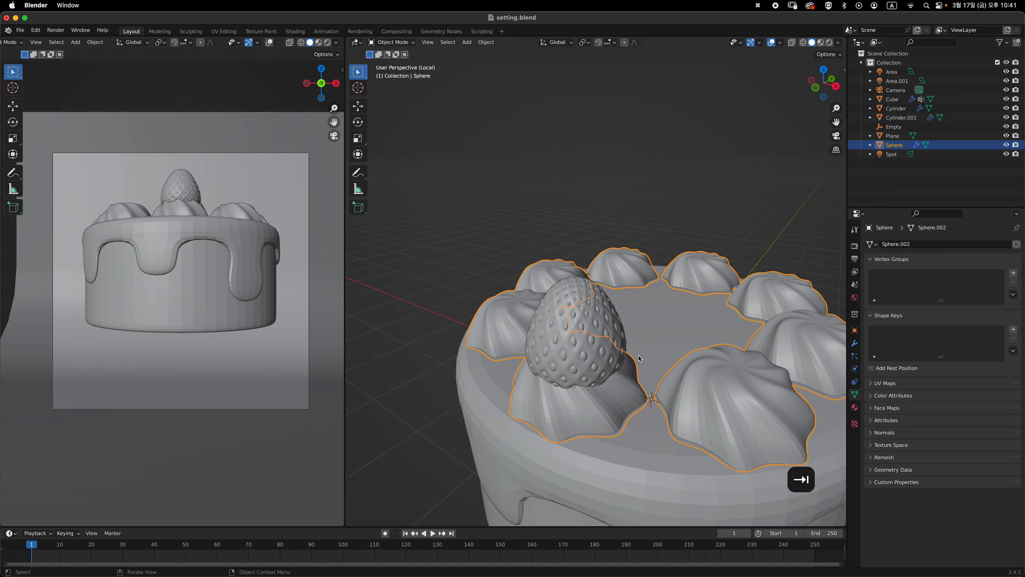
Scale the strawberry slightly and shift the cream swirl's entire mesh along Y from the top view
{"action": "left_click", "coordinate": [601, 351]}
{"action": "key", "text": "s"}
{"action": "left_click", "coordinate": [630, 406]}
{"action": "key", "text": "grave"}
{"action": "key", "text": "Tab"}
{"action": "key", "text": "a"}
{"action": "key", "text": "g"}
{"action": "key", "text": "y"}
{"action": "left_click", "coordinate": [666, 356]}
{"action": "key", "text": "Tab"}
Move the strawberry about 0.028 m along Y to centre it on the cream swirl
{"action": "left_click", "coordinate": [606, 319]}
{"action": "key", "text": "g"}
{"action": "key", "text": "y"}
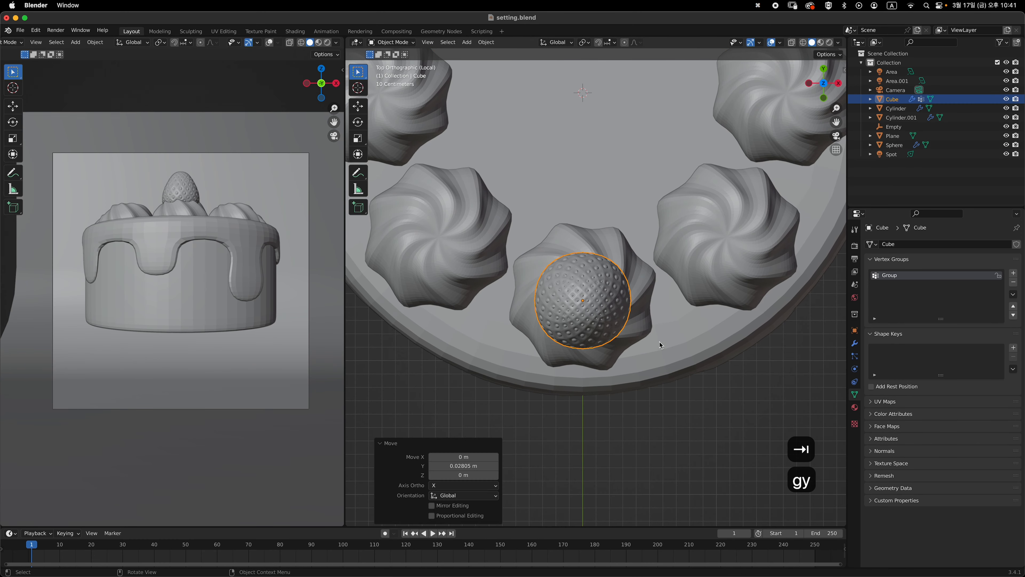
Scale the strawberry's whole mesh along Y and rotate it in top view, then return to Object Mode
{"action": "key", "text": "Tab"}
{"action": "key", "text": "a"}
{"action": "key", "text": "s"}
{"action": "key", "text": "y"}
{"action": "left_click", "coordinate": [699, 314]}
{"action": "key", "text": "Tab"}
{"action": "key", "text": "Tab"}
{"action": "key", "text": "r"}
{"action": "left_click", "coordinate": [689, 350]}
{"action": "key", "text": "Tab"}
Select the strawberry and add an Array modifier to it
{"action": "key", "text": "grave"}
{"action": "scroll", "coordinate": [611, 247], "scroll_direction": "down", "scroll_amount": 3}
{"action": "left_click", "coordinate": [629, 248]}
{"action": "middle_click_drag", "start_coordinate": [678, 264], "coordinate": [647, 344]}
{"action": "left_click", "coordinate": [611, 323]}
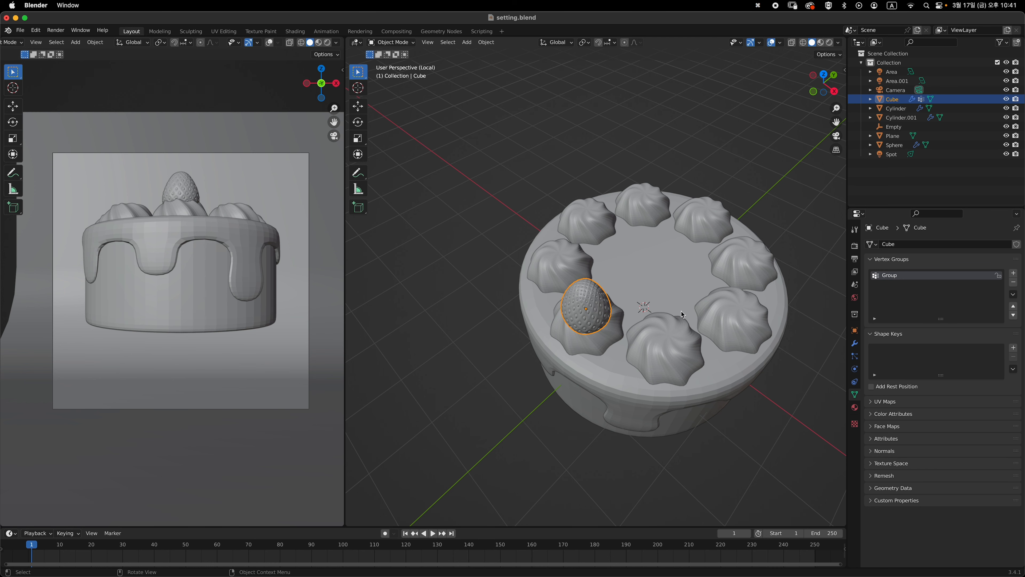
{"action": "left_click", "coordinate": [855, 343]}
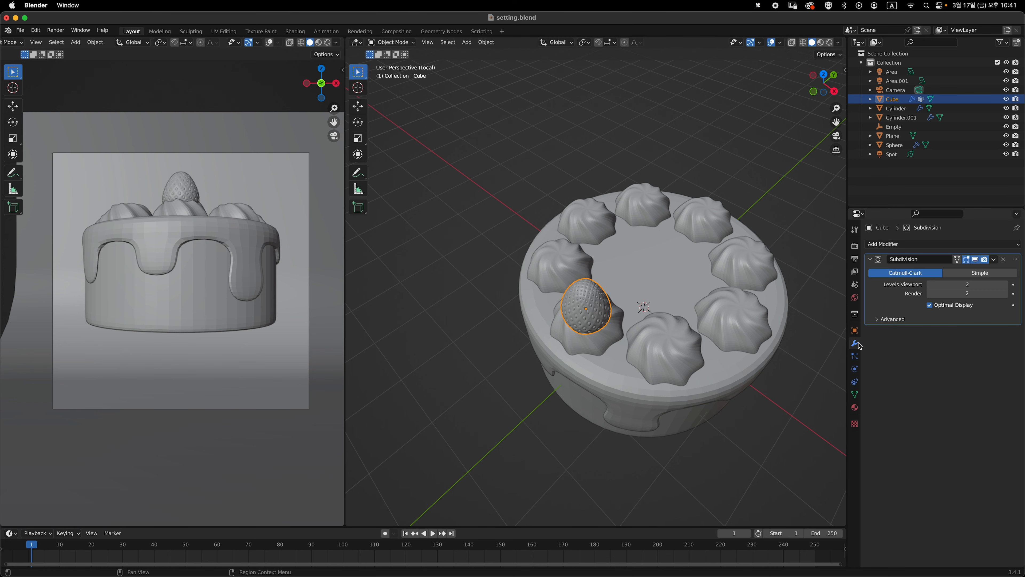
{"action": "left_click", "coordinate": [897, 244]}
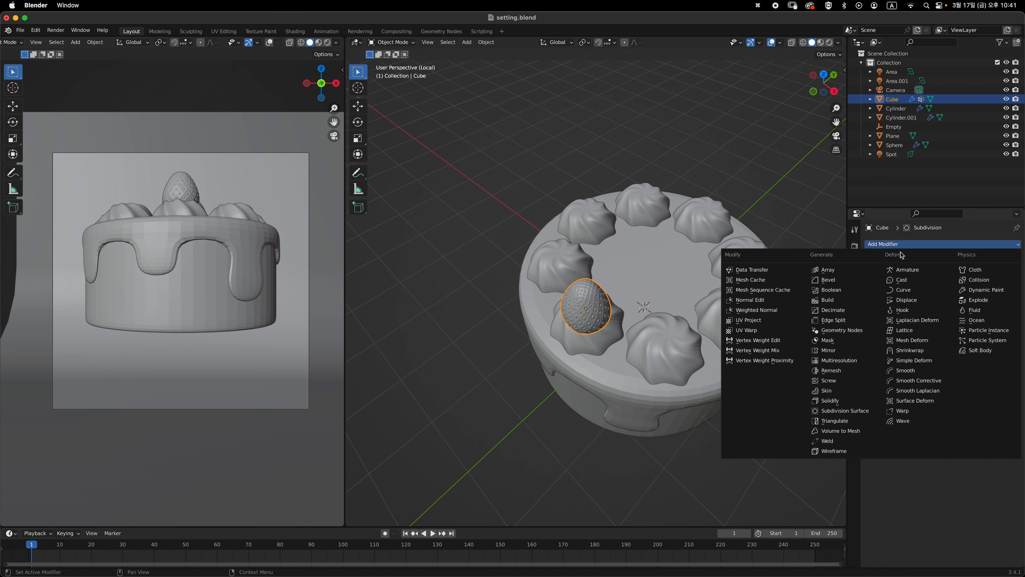
{"action": "left_click", "coordinate": [866, 272]}
Turn off Relative Offset in the strawberry's Array modifier and enable Object Offset using the Empty
{"action": "middle_click_drag", "start_coordinate": [751, 338], "coordinate": [747, 362]}
{"action": "middle_click_drag", "start_coordinate": [822, 358], "coordinate": [785, 354]}
{"action": "key", "text": "grave"}
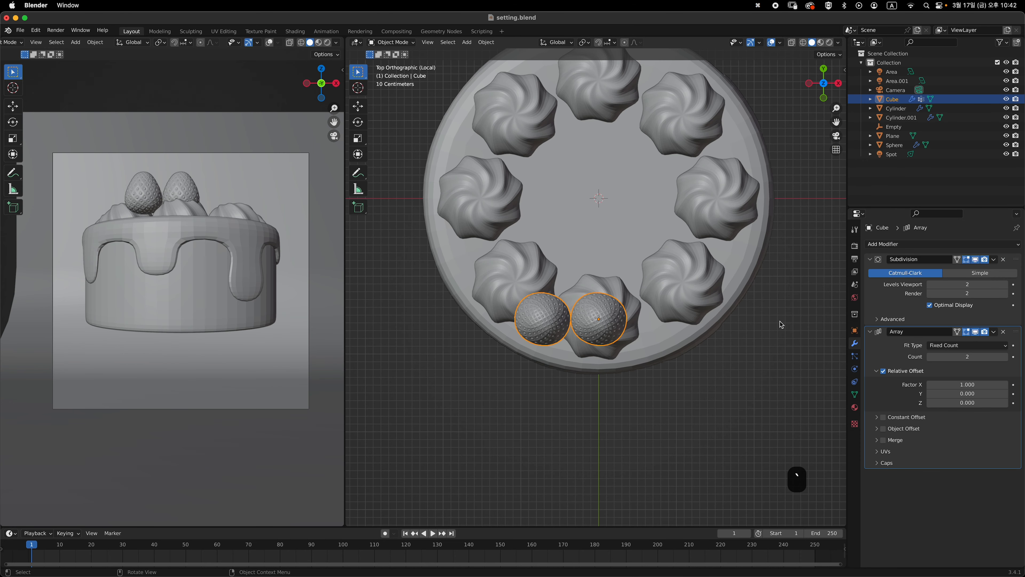
{"action": "left_click", "coordinate": [883, 370]}
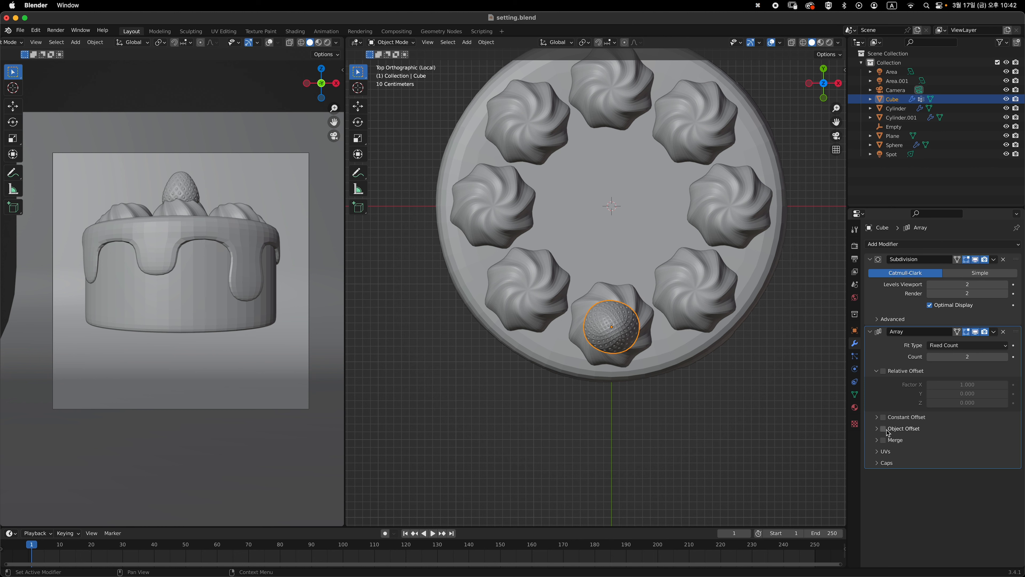
{"action": "left_click", "coordinate": [877, 429]}
{"action": "left_click", "coordinate": [953, 442]}
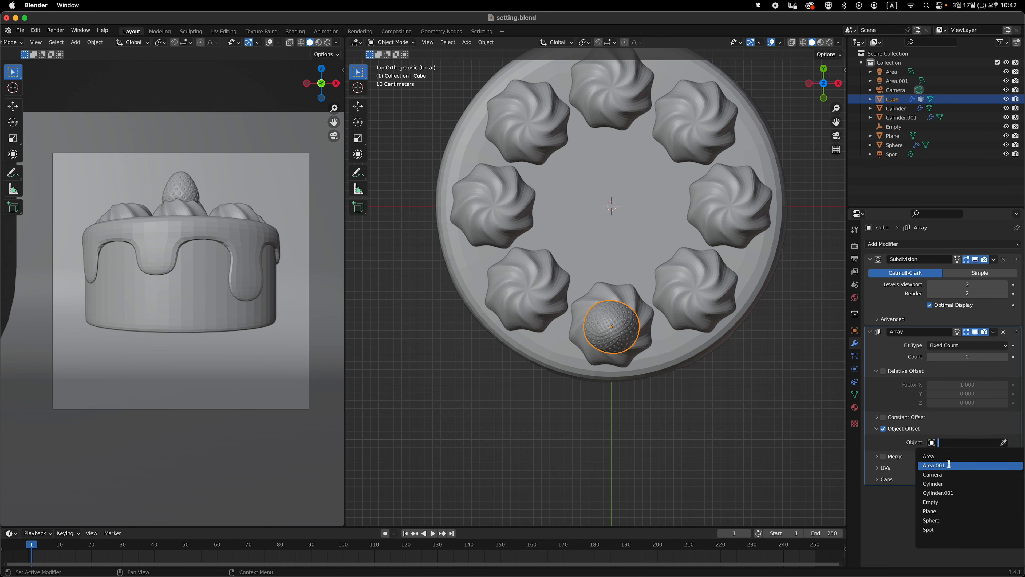
{"action": "left_click", "coordinate": [959, 502]}
Apply all transforms to the strawberry so its copies follow the Empty's rotation around the cake
{"action": "scroll", "coordinate": [779, 355], "scroll_direction": "down", "scroll_amount": 2}
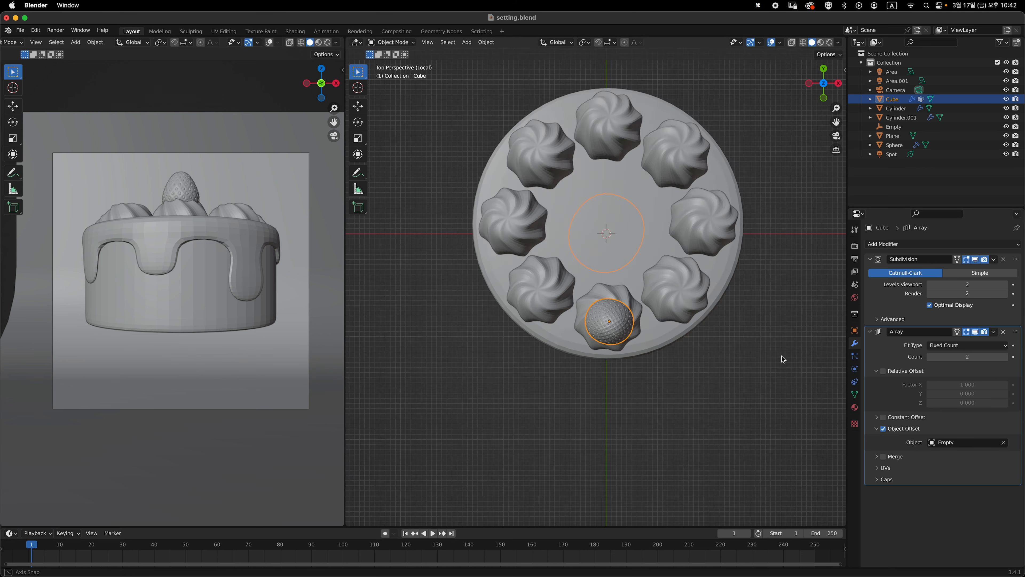
{"action": "middle_click_drag", "start_coordinate": [778, 355], "coordinate": [716, 296]}
{"action": "key", "text": "super+a"}
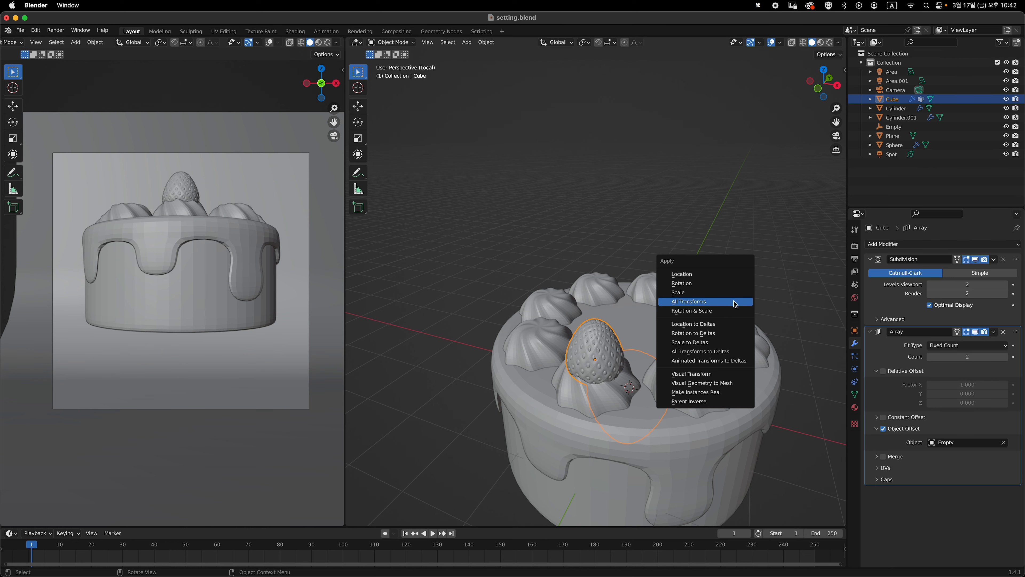
{"action": "left_click", "coordinate": [736, 302]}
{"action": "middle_click_drag", "start_coordinate": [774, 331], "coordinate": [794, 386]}
Set the strawberry's Array count to 8
{"action": "key", "text": "grave"}
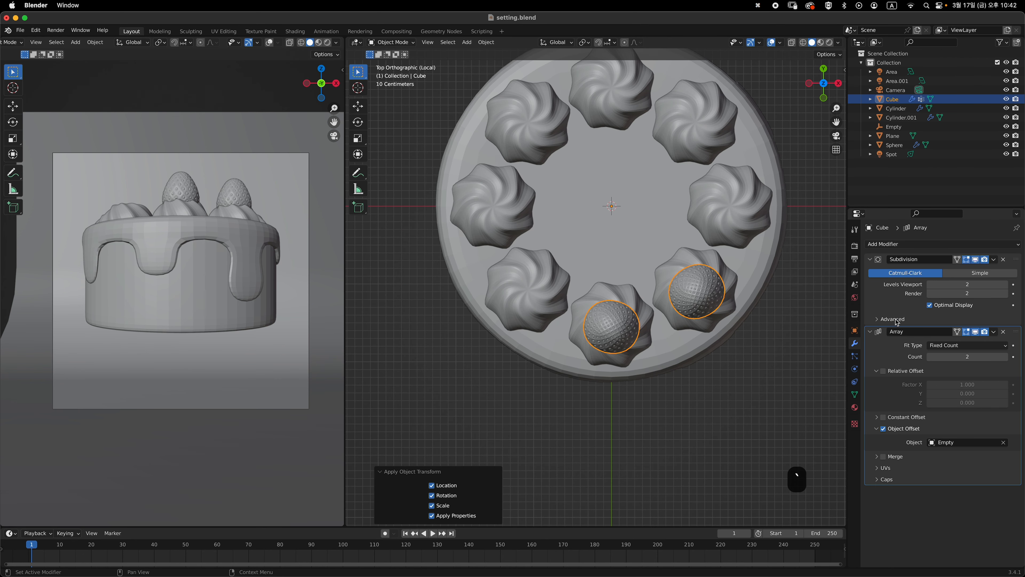
{"action": "left_click", "coordinate": [970, 357]}
{"action": "type", "text": "8"}
{"action": "key", "text": "Return"}
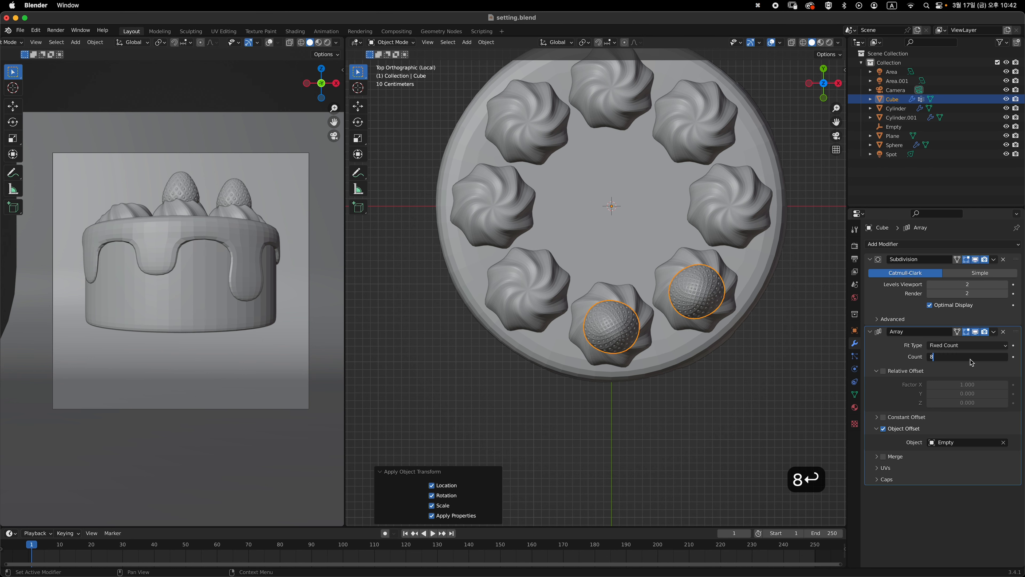
{"action": "middle_click_drag", "start_coordinate": [758, 378], "coordinate": [686, 344]}
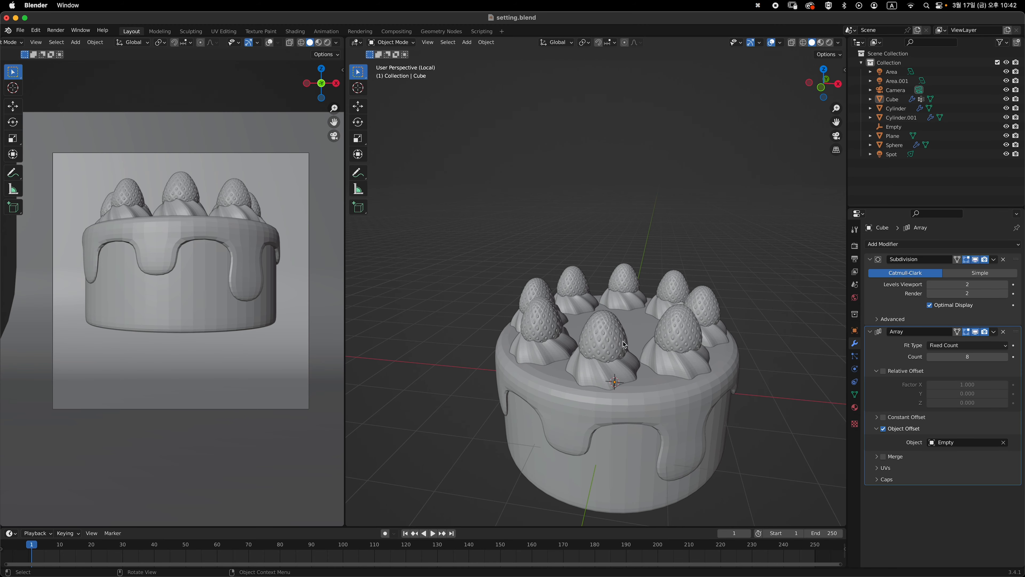
{"action": "left_click", "coordinate": [685, 342]}
{"action": "key", "text": "grave"}
{"action": "key", "text": "s"}
{"action": "key", "text": "Escape"}
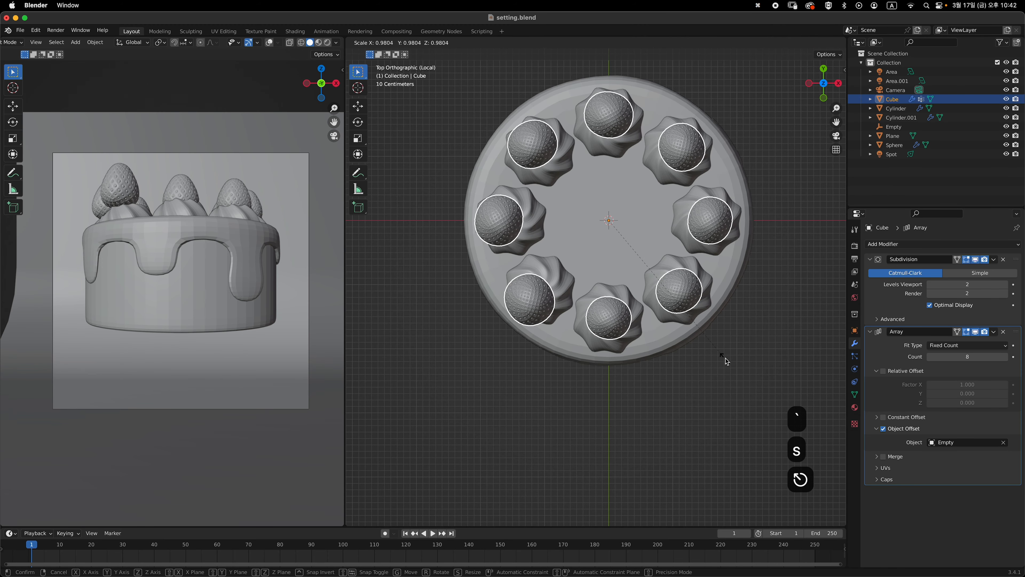
{"action": "middle_click_drag", "start_coordinate": [726, 356], "coordinate": [699, 369]}
{"action": "key", "text": "s"}
{"action": "key", "text": "Escape"}
Turn off proportional editing and scale the strawberry's whole mesh down slightly in Edit Mode
{"action": "key", "text": "Tab"}
{"action": "key", "text": "s"}
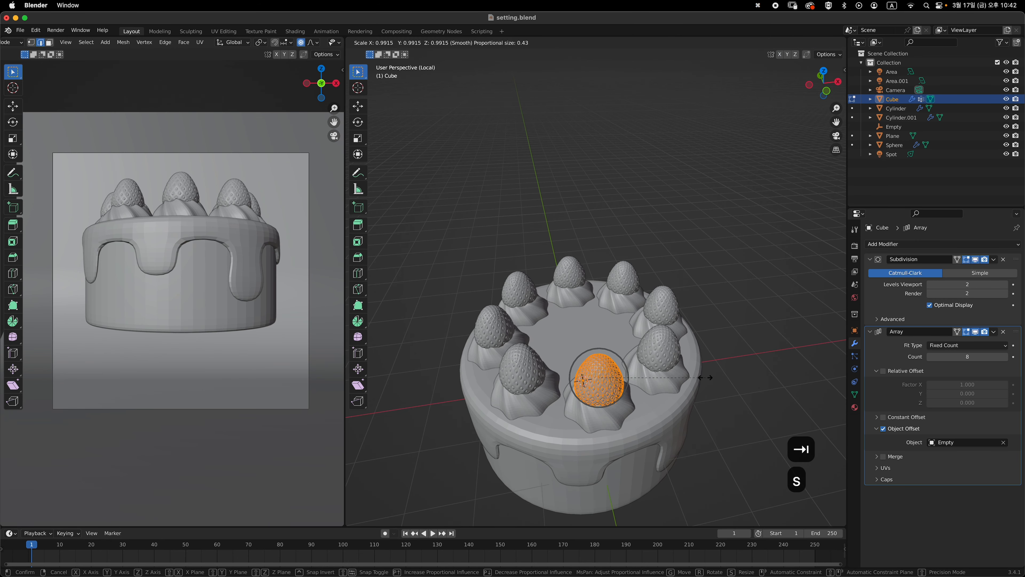
{"action": "key", "text": "Escape"}
{"action": "key", "text": "o"}
{"action": "key", "text": "s"}
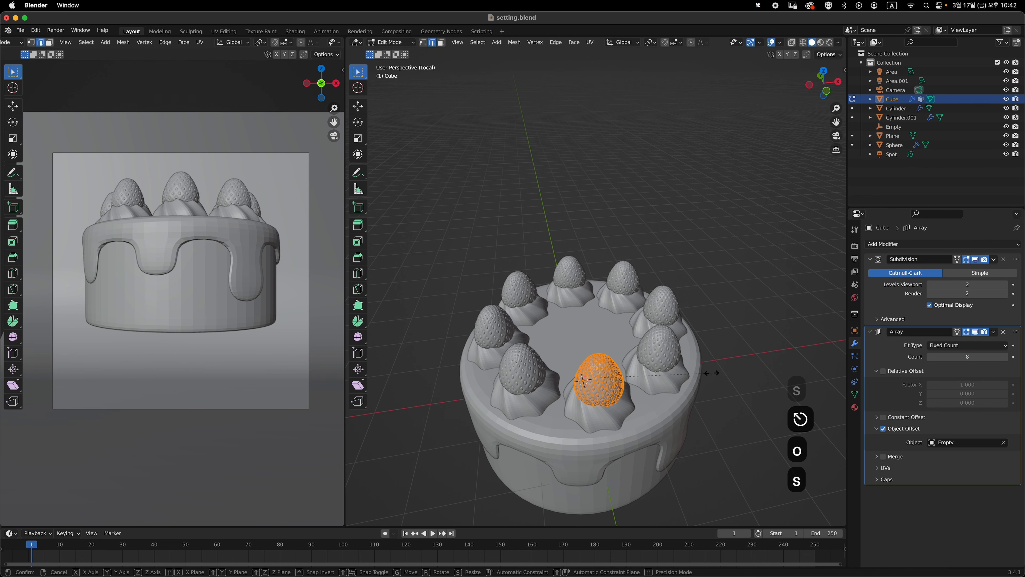
{"action": "left_click", "coordinate": [701, 374]}
{"action": "key", "text": "grave"}
{"action": "key", "text": "Tab"}
Select the cream swirl and flatten its whole mesh by scaling it to about 0.892 along Z
{"action": "middle_click_drag", "start_coordinate": [677, 374], "coordinate": [742, 340]}
{"action": "left_click", "coordinate": [650, 342]}
{"action": "scroll", "coordinate": [618, 304], "scroll_direction": "up", "scroll_amount": 5}
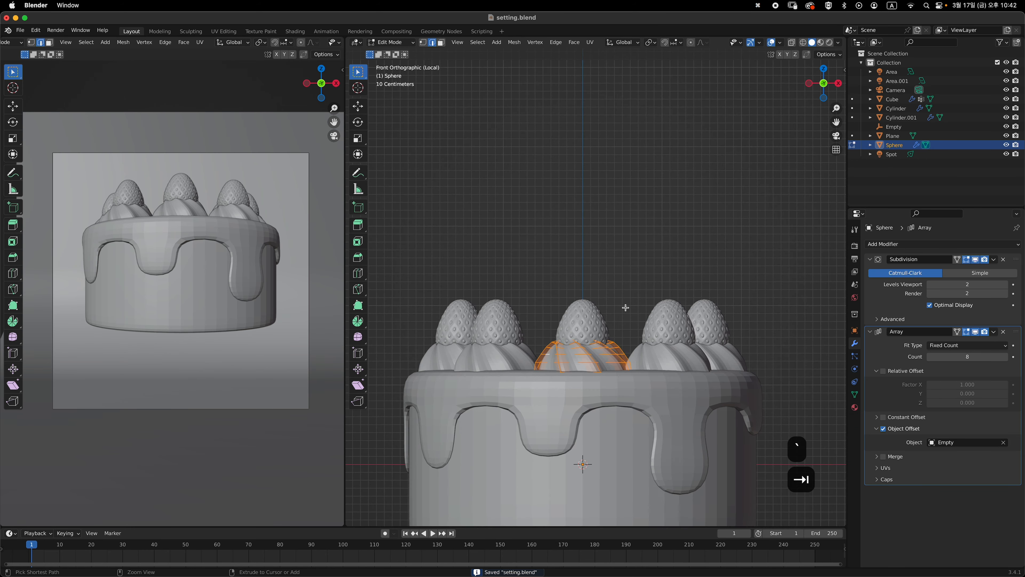
{"action": "key", "text": "alt+z"}
{"action": "key", "text": "Tab"}
{"action": "key", "text": "a"}
{"action": "key", "text": "s"}
{"action": "key", "text": "z"}
{"action": "key", "text": "Return"}
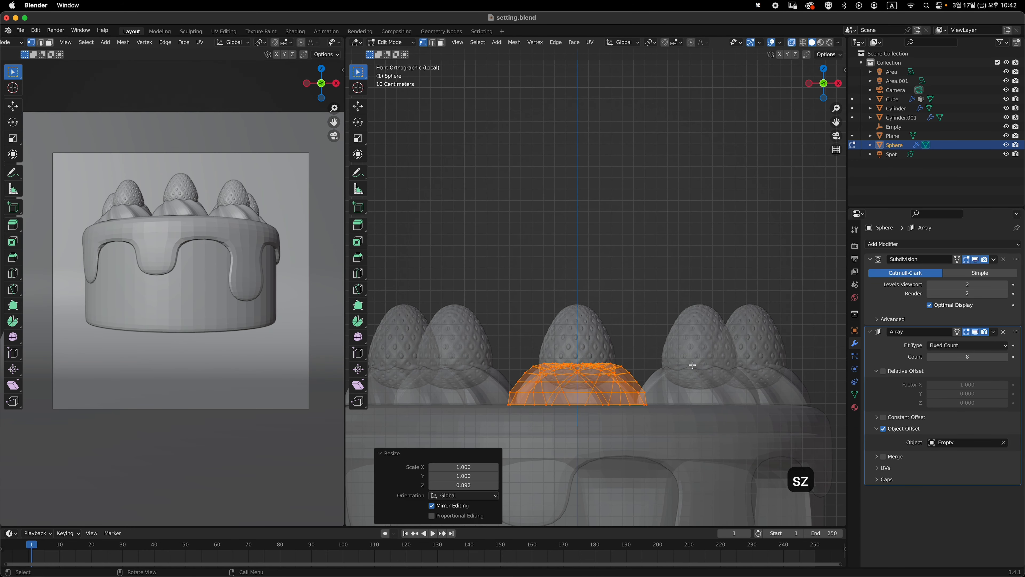
{"action": "key", "text": "Tab"}
{"action": "key", "text": "alt+z"}
{"action": "middle_click_drag", "start_coordinate": [702, 366], "coordinate": [697, 389]}
Select an edge loop around the cream swirl's side and enlarge it to about 1.09 with proportional editing
{"action": "key", "text": "Tab"}
{"action": "key", "text": "grave"}
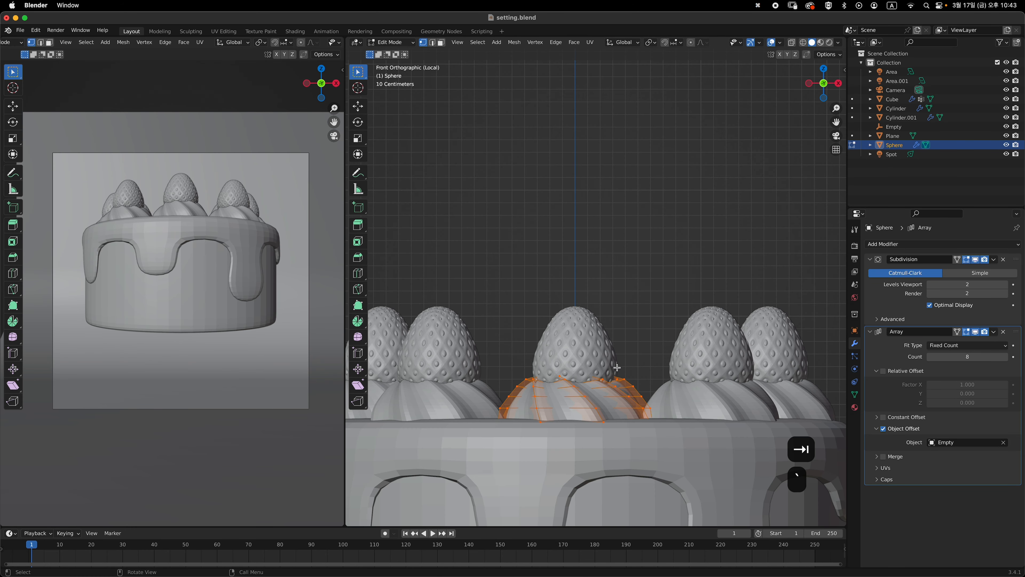
{"action": "key", "text": "2"}
{"action": "left_click", "coordinate": [637, 391], "text": "alt"}
{"action": "key", "text": "o"}
{"action": "key", "text": "s"}
{"action": "left_click", "coordinate": [675, 390]}
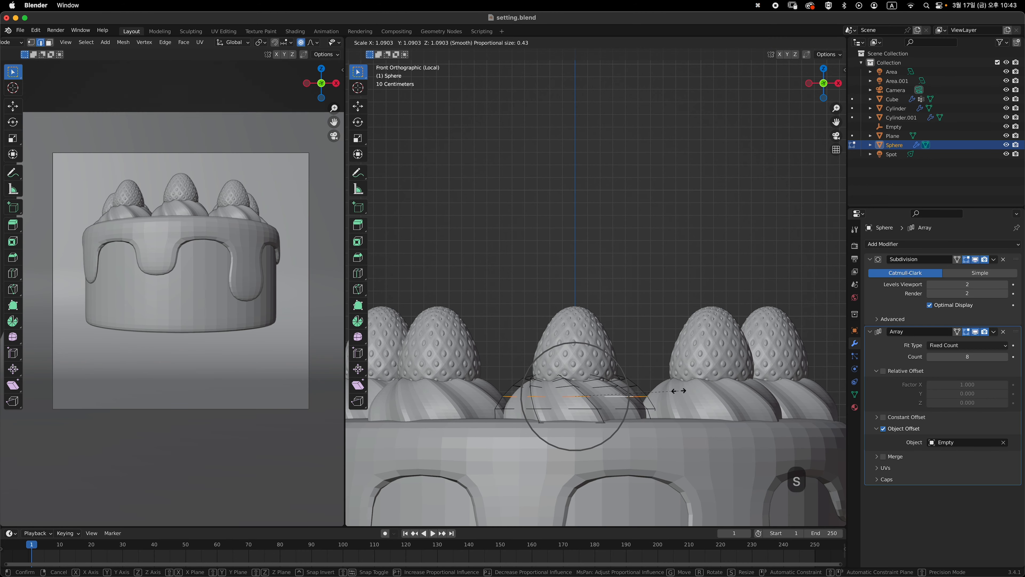
{"action": "middle_click_drag", "start_coordinate": [676, 390], "coordinate": [682, 365]}
Scale the cream swirl's edge loop once more with proportional editing to round out its sides
{"action": "key", "text": "Tab"}
{"action": "key", "text": "Tab"}
{"action": "key", "text": "2"}
{"action": "key", "text": "s"}
Add a 16-vertex cylinder with 1 m radius and 2 m depth, and raise it about 2.37 m along Z
{"action": "scroll", "coordinate": [664, 355], "scroll_direction": "up", "scroll_amount": 3}
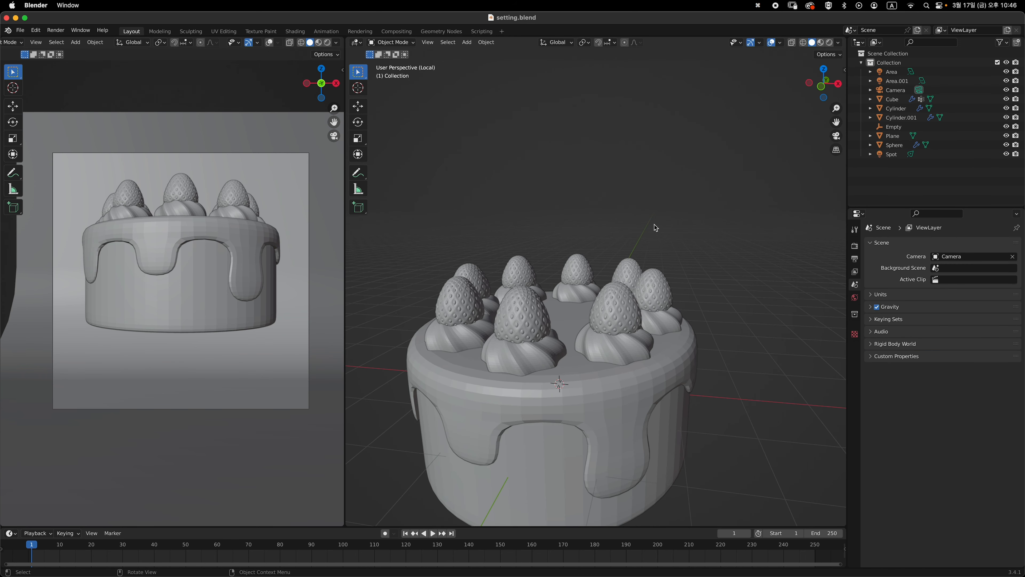
{"action": "middle_click_drag", "start_coordinate": [657, 228], "coordinate": [656, 283]}
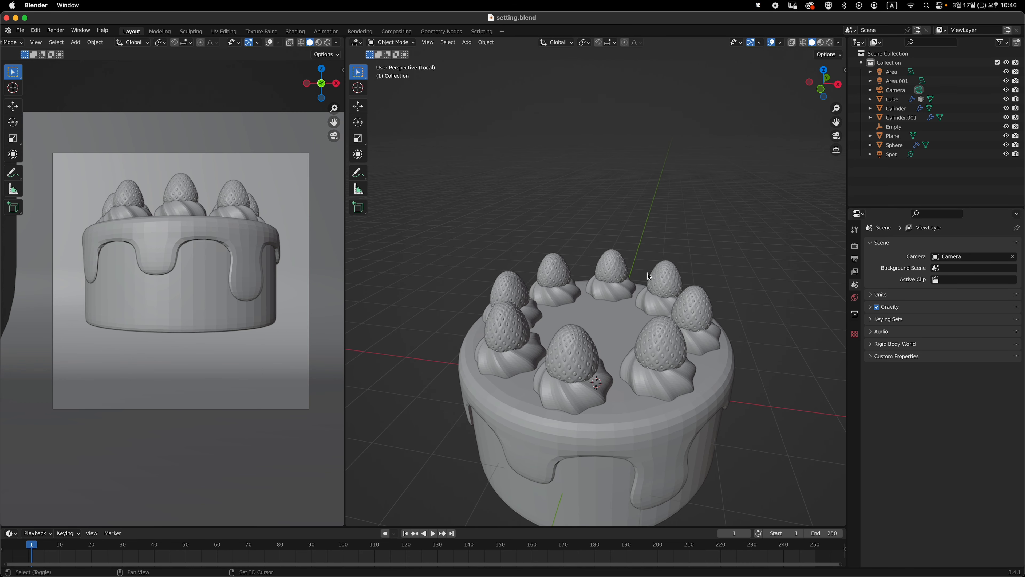
{"action": "key", "text": "shift+a"}
{"action": "mouse_move", "coordinate": [648, 273]}
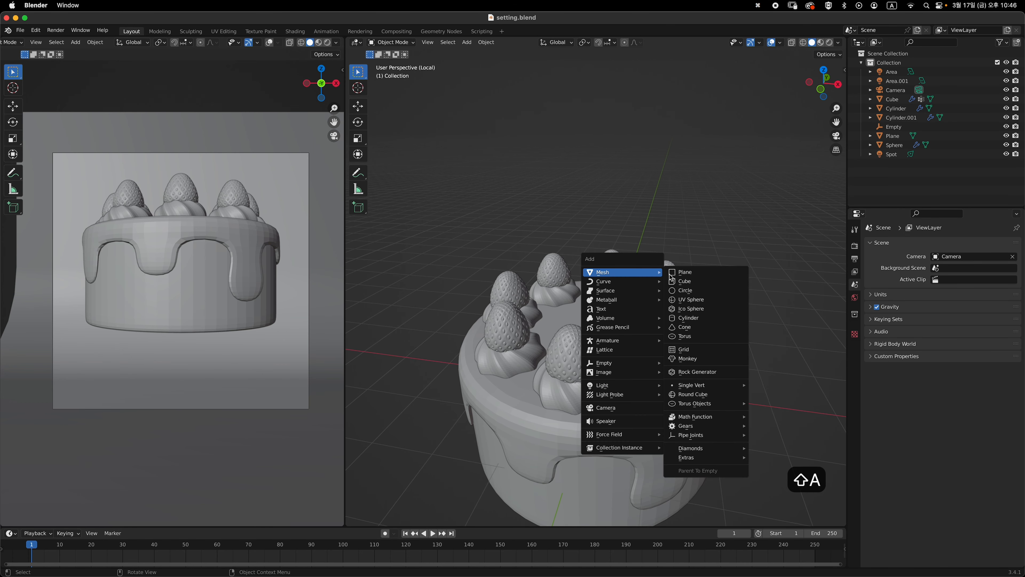
{"action": "left_click", "coordinate": [706, 319]}
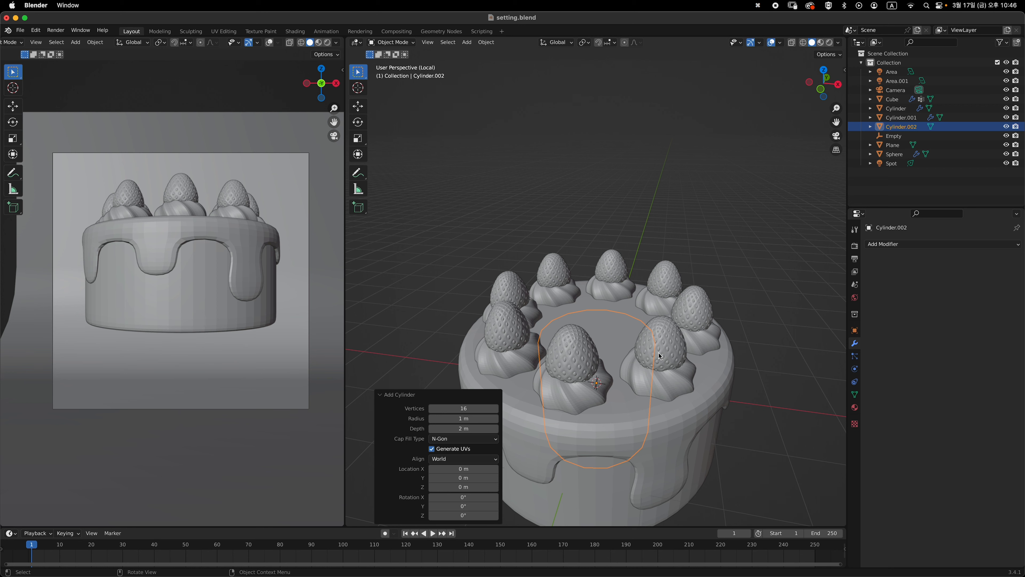
{"action": "key", "text": "g"}
{"action": "key", "text": "z"}
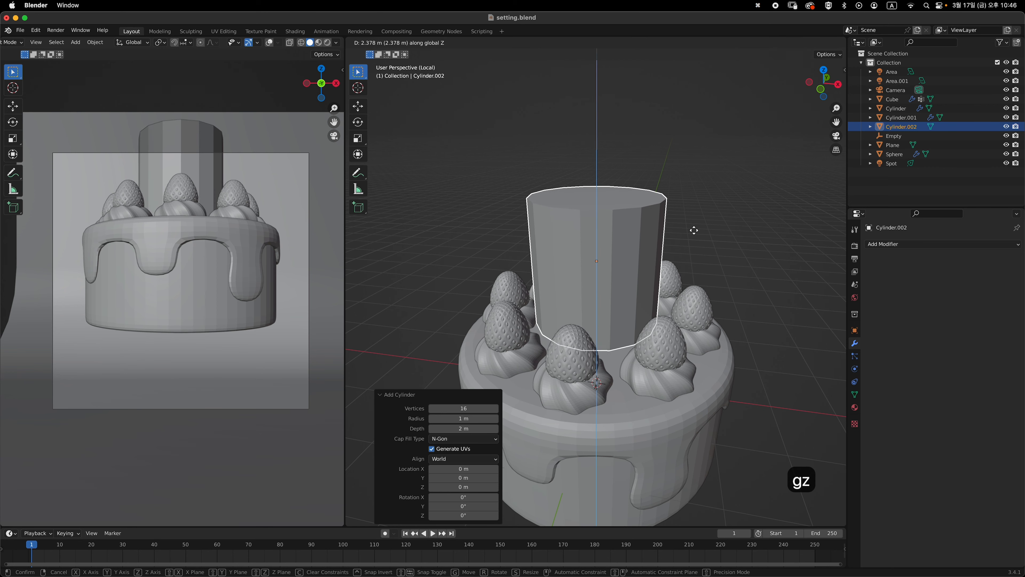
{"action": "left_click", "coordinate": [651, 218]}
Scale the cylinder down to a small, narrow piece above the cake's centre
{"action": "key", "text": "KP_1"}
{"action": "key", "text": "s"}
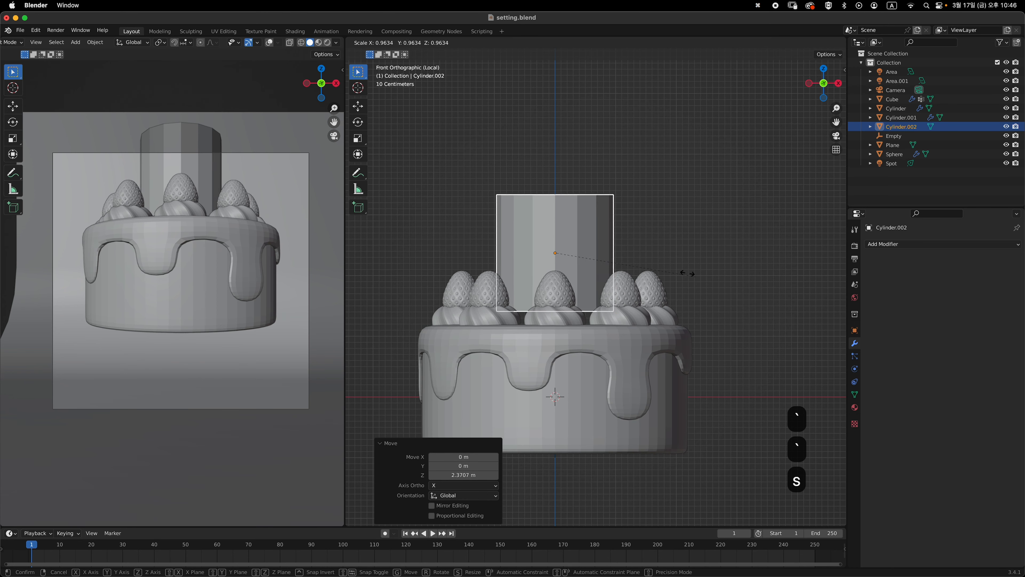
{"action": "left_click", "coordinate": [586, 245]}
{"action": "middle_click_drag", "start_coordinate": [598, 304], "coordinate": [590, 291]}
Select the cylinder's bottom face in Edit Mode and lower it about 1.1 m along Z toward the cake
{"action": "key", "text": "Tab"}
{"action": "scroll", "coordinate": [590, 292], "scroll_direction": "up", "scroll_amount": 3}
{"action": "scroll", "coordinate": [589, 291], "scroll_direction": "down", "scroll_amount": 4}
{"action": "key", "text": "3"}
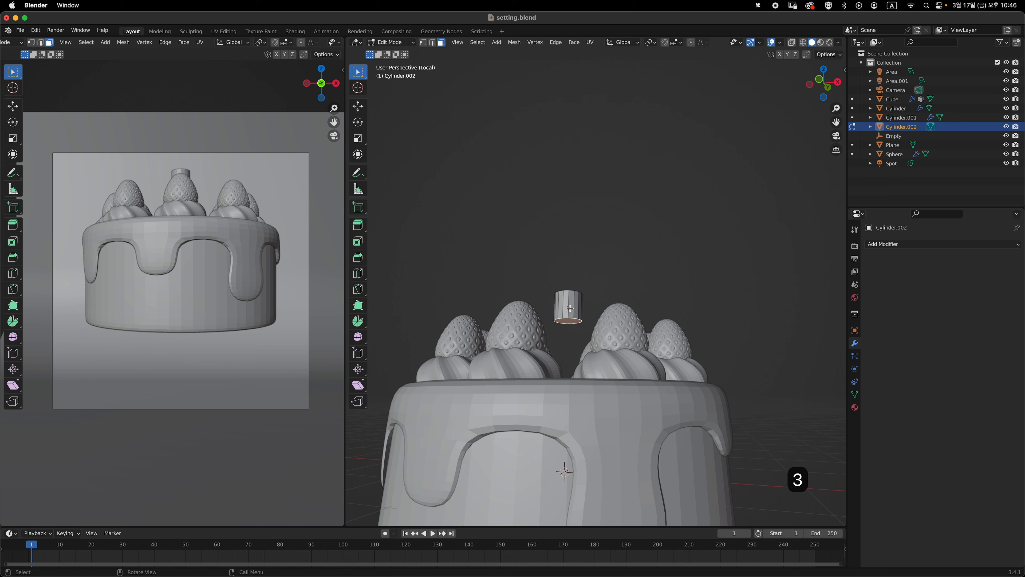
{"action": "key", "text": "grave"}
{"action": "key", "text": "g"}
{"action": "key", "text": "z"}
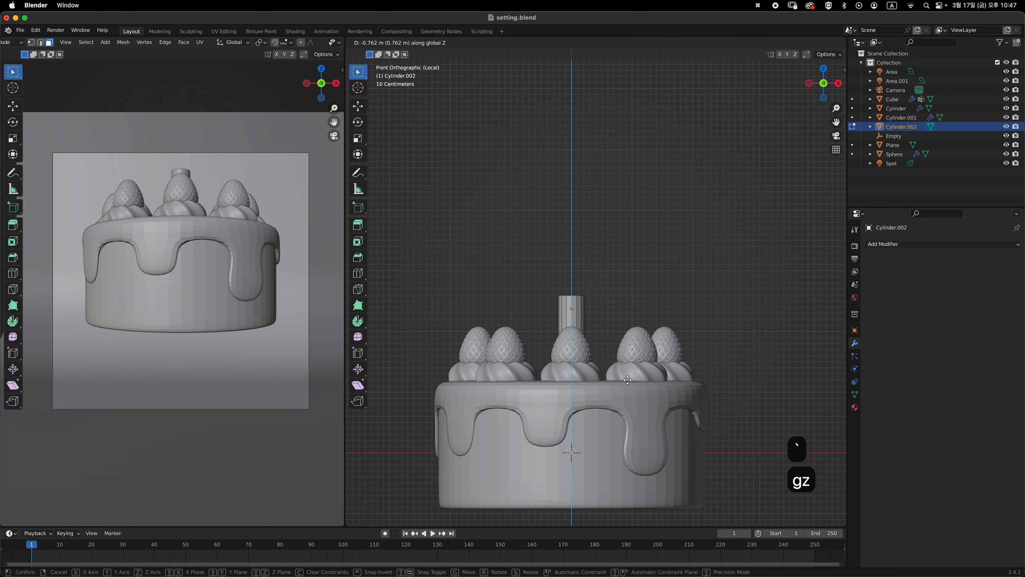
{"action": "left_click", "coordinate": [624, 399]}
{"action": "middle_click_drag", "start_coordinate": [624, 400], "coordinate": [620, 387]}
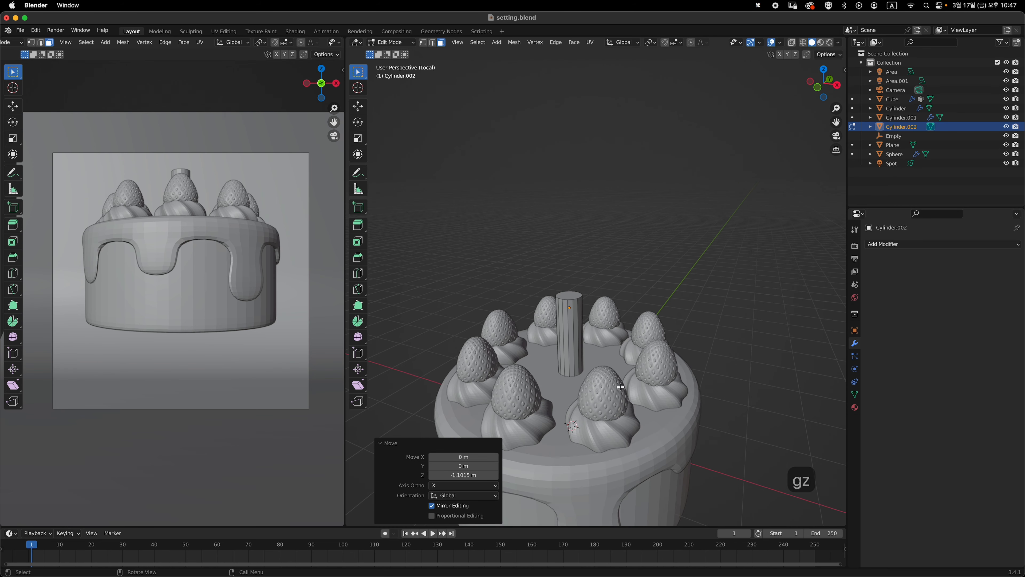
Adjust the cylinder's bottom face along Z again to meet the cake top, then return to Object Mode
{"action": "key", "text": "g"}
{"action": "key", "text": "z"}
{"action": "left_click", "coordinate": [635, 368]}
{"action": "key", "text": "Tab"}
{"action": "key", "text": "grave"}
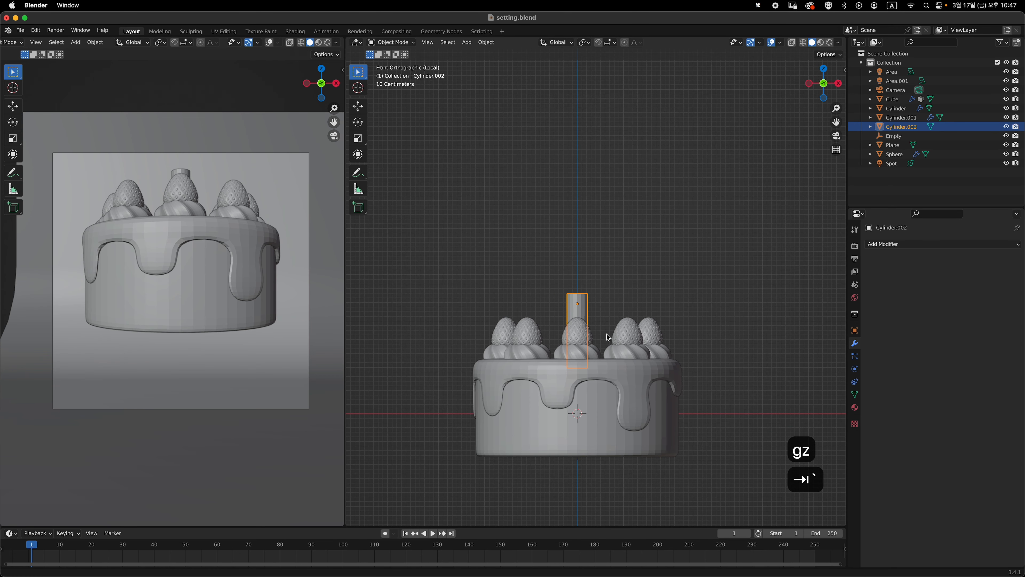
Inset the cylinder's top face by about 0.44 m in Edit Mode
{"action": "middle_click_drag", "start_coordinate": [608, 337], "coordinate": [549, 316]}
{"action": "middle_click_drag", "start_coordinate": [602, 336], "coordinate": [734, 223], "text": "ctrl"}
{"action": "key", "text": "Tab"}
{"action": "middle_click_drag", "start_coordinate": [636, 319], "coordinate": [620, 346]}
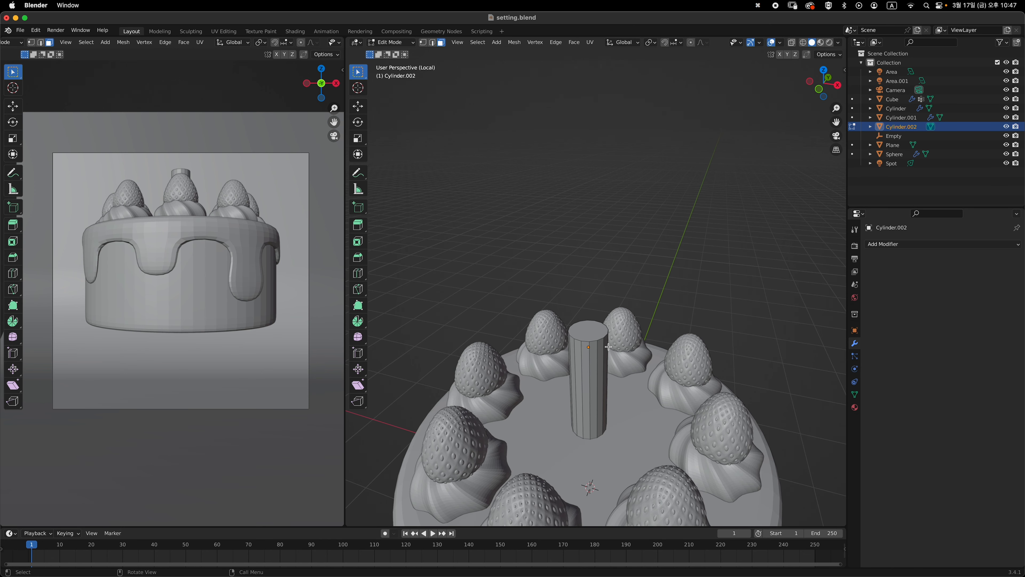
{"action": "left_click", "coordinate": [598, 329]}
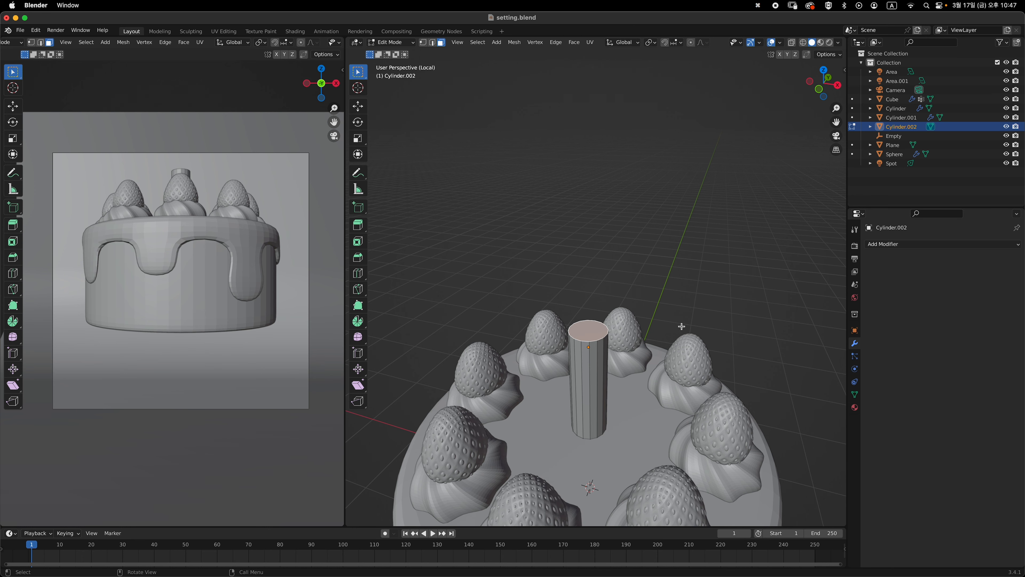
{"action": "key", "text": "i"}
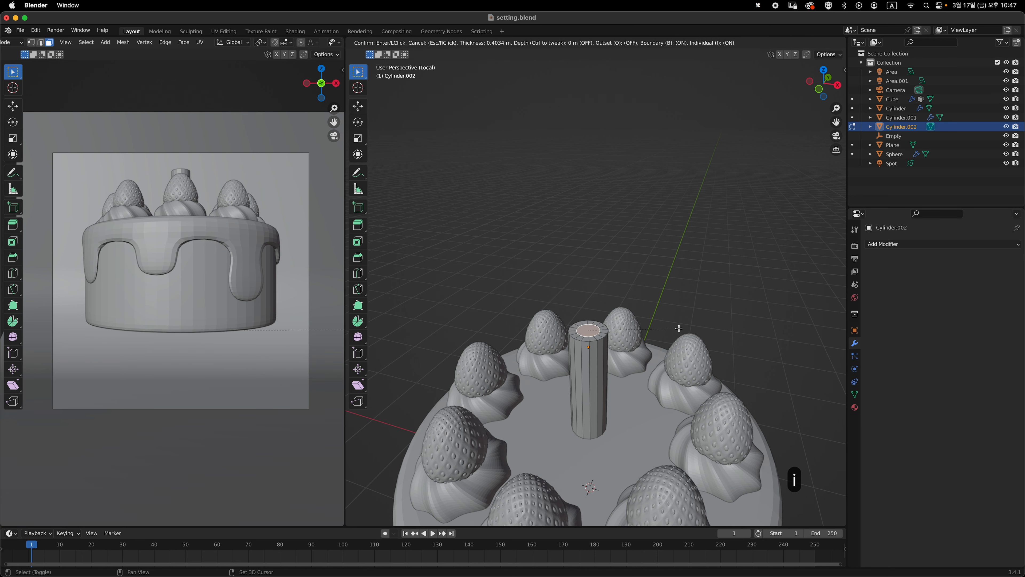
{"action": "left_click", "coordinate": [675, 327]}
Raise the inset top face about 0.16 m along Z to form a tapered shoulder
{"action": "scroll", "coordinate": [616, 318], "scroll_direction": "up", "scroll_amount": 5}
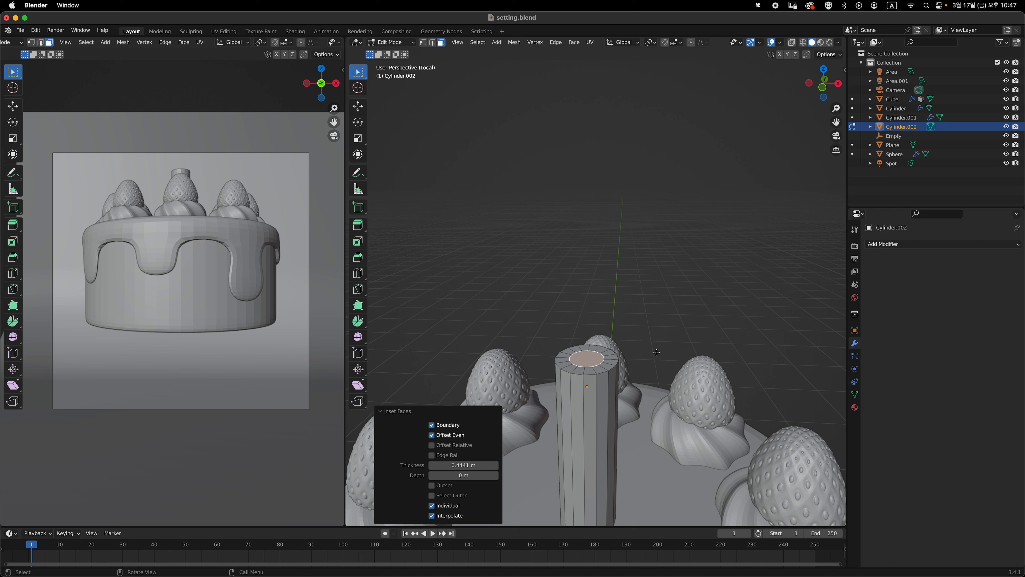
{"action": "key", "text": "g"}
{"action": "key", "text": "z"}
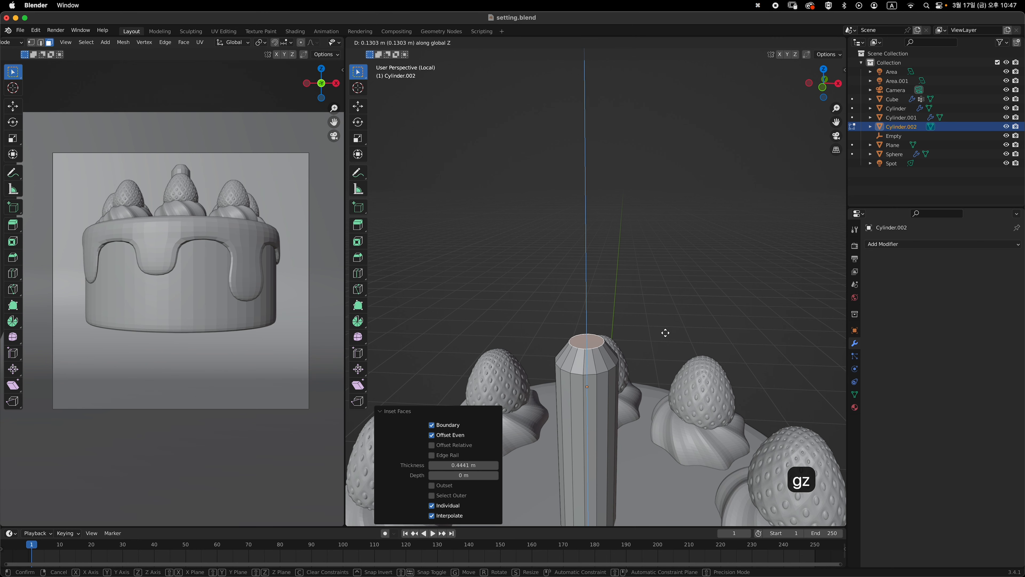
{"action": "left_click", "coordinate": [678, 300]}
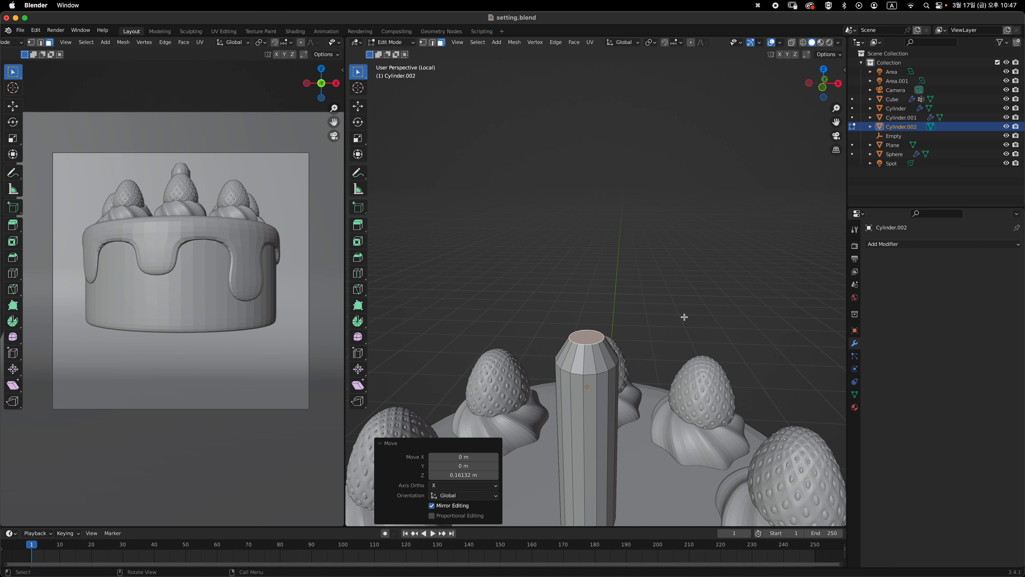
Inset the shoulder's top face by about 0.35 m and extrude it up about 0.18 m as a candle wick
{"action": "key", "text": "i"}
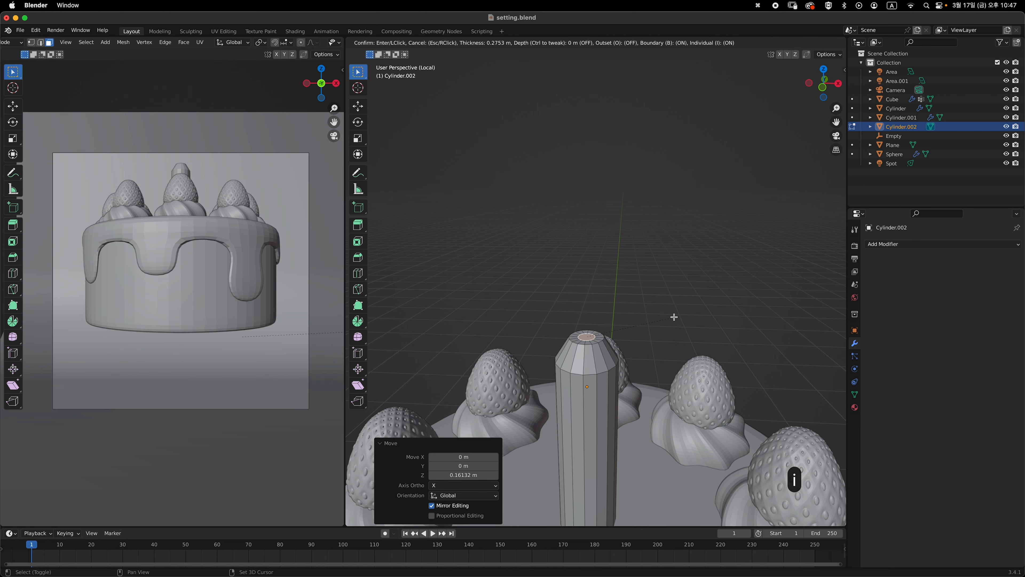
{"action": "left_click", "coordinate": [664, 317]}
{"action": "scroll", "coordinate": [664, 317], "scroll_direction": "down", "scroll_amount": 2}
{"action": "middle_click_drag", "start_coordinate": [663, 317], "coordinate": [634, 337]}
{"action": "scroll", "coordinate": [600, 321], "scroll_direction": "up", "scroll_amount": 3}
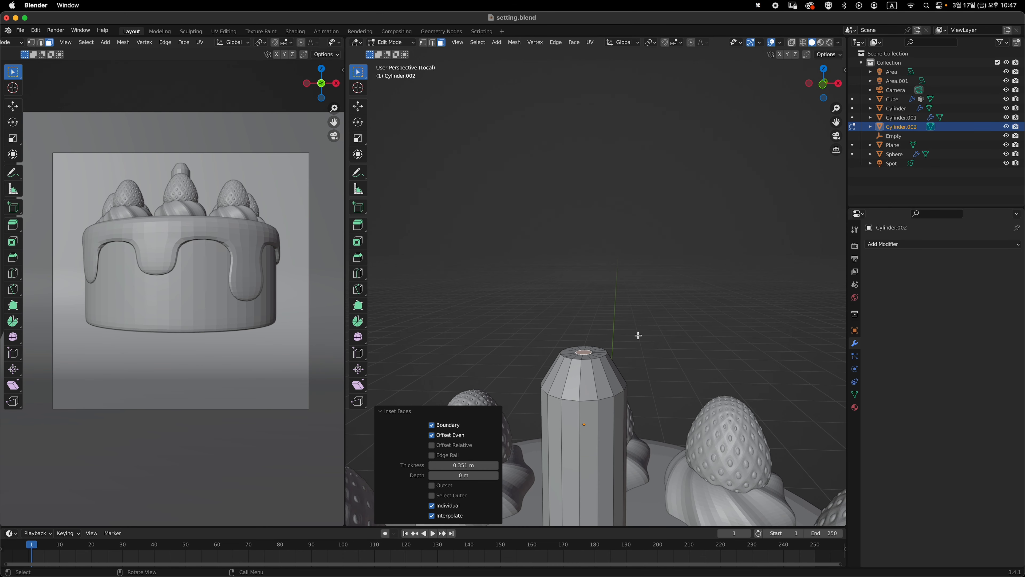
{"action": "key", "text": "e"}
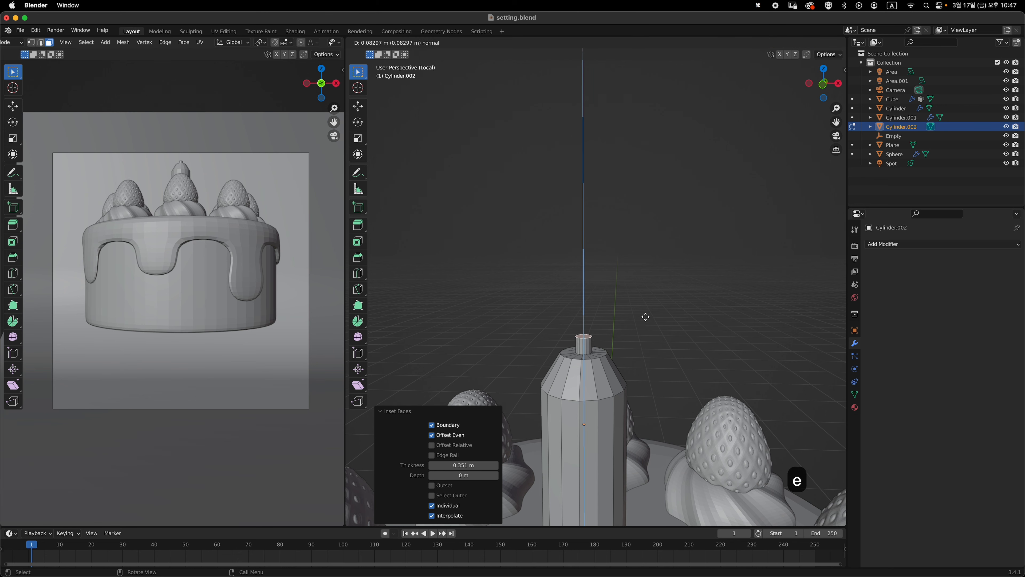
{"action": "left_click", "coordinate": [649, 299]}
{"action": "scroll", "coordinate": [623, 365], "scroll_direction": "down", "scroll_amount": 4}
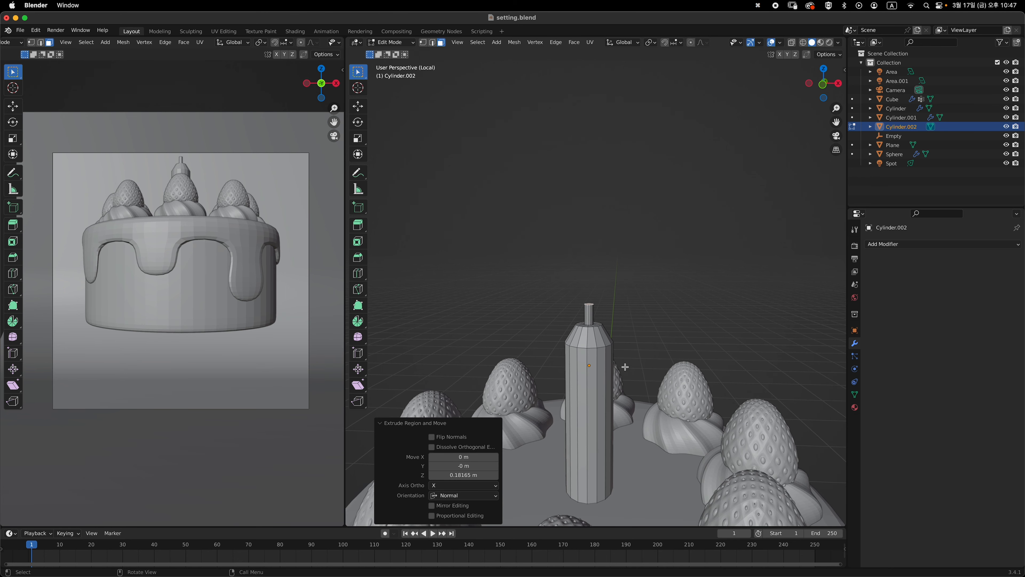
Return to Object Mode and add a level 2 Subdivision modifier to the candle
{"action": "key", "text": "Tab"}
{"action": "key", "text": "grave"}
{"action": "middle_click_drag", "start_coordinate": [621, 397], "coordinate": [691, 263]}
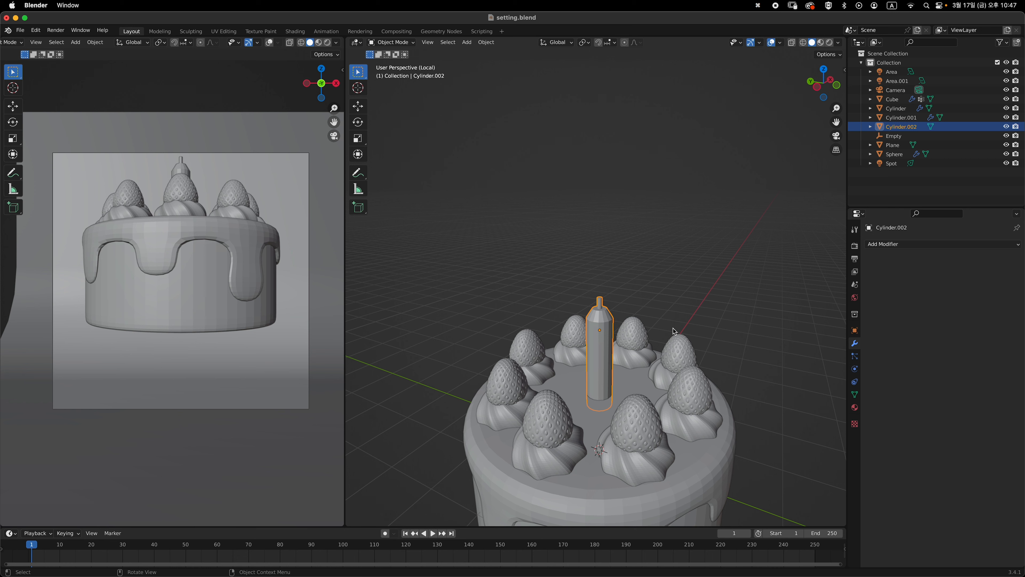
{"action": "key", "text": "ctrl+2"}
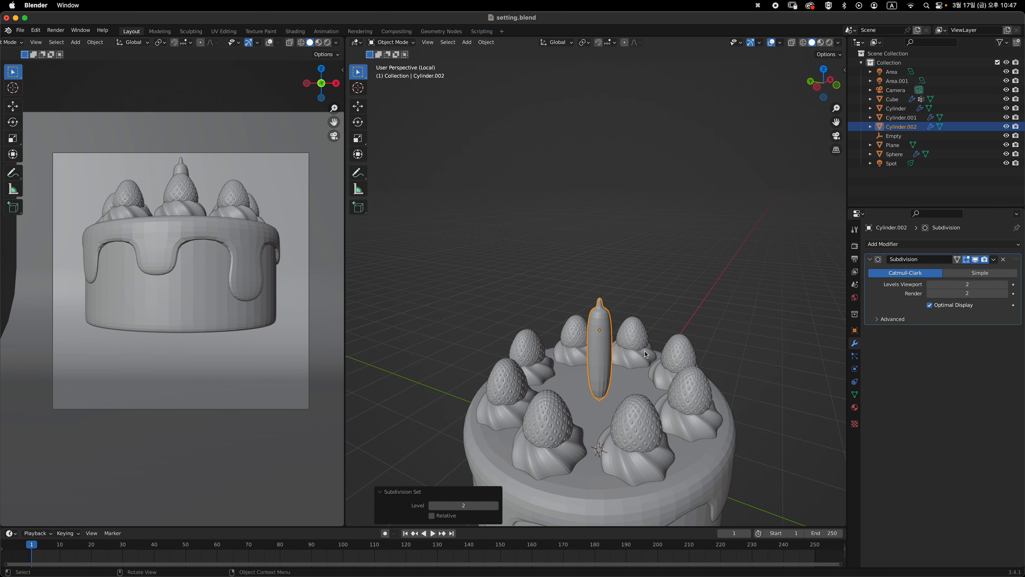
Add a loop cut around the candle's body just below the shoulder, with a slide factor of about -0.93
{"action": "key", "text": "Tab"}
{"action": "key", "text": "grave"}
{"action": "middle_click_drag", "start_coordinate": [613, 341], "coordinate": [635, 297], "text": "ctrl"}
{"action": "middle_click_drag", "start_coordinate": [644, 368], "coordinate": [586, 350], "text": "shift"}
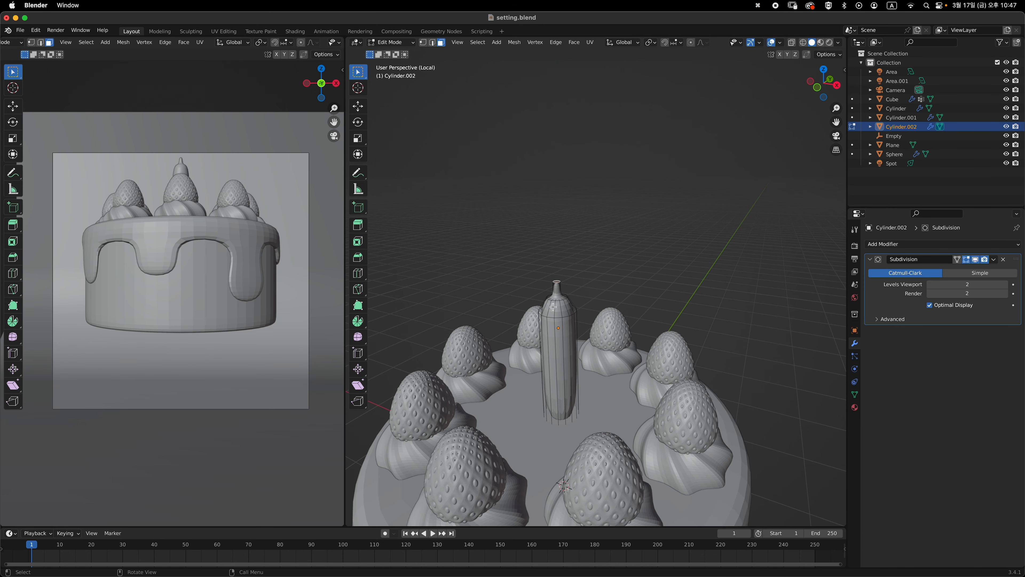
{"action": "middle_click_drag", "start_coordinate": [558, 314], "coordinate": [590, 314]}
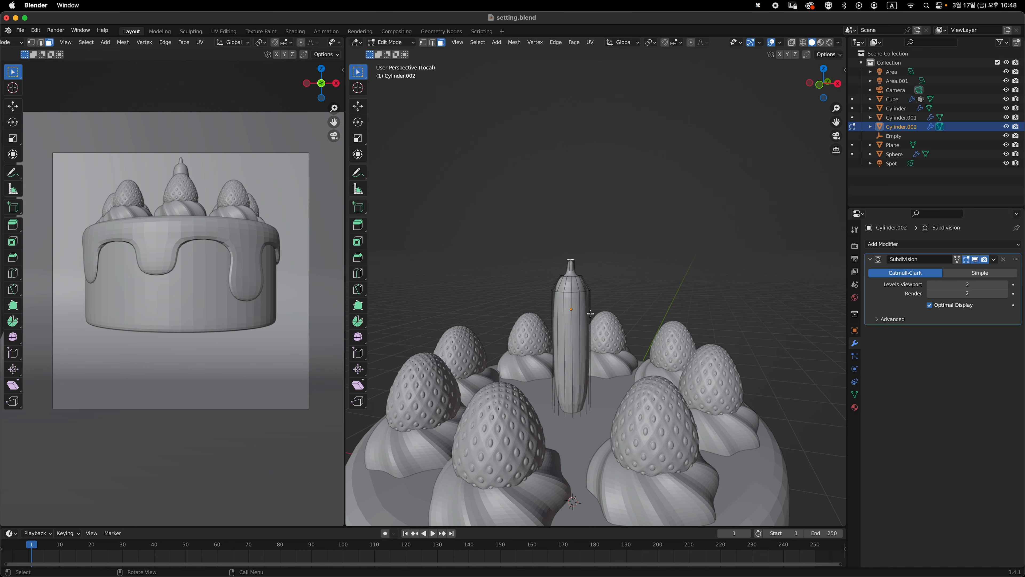
{"action": "key", "text": "super+r"}
{"action": "left_click", "coordinate": [592, 343]}
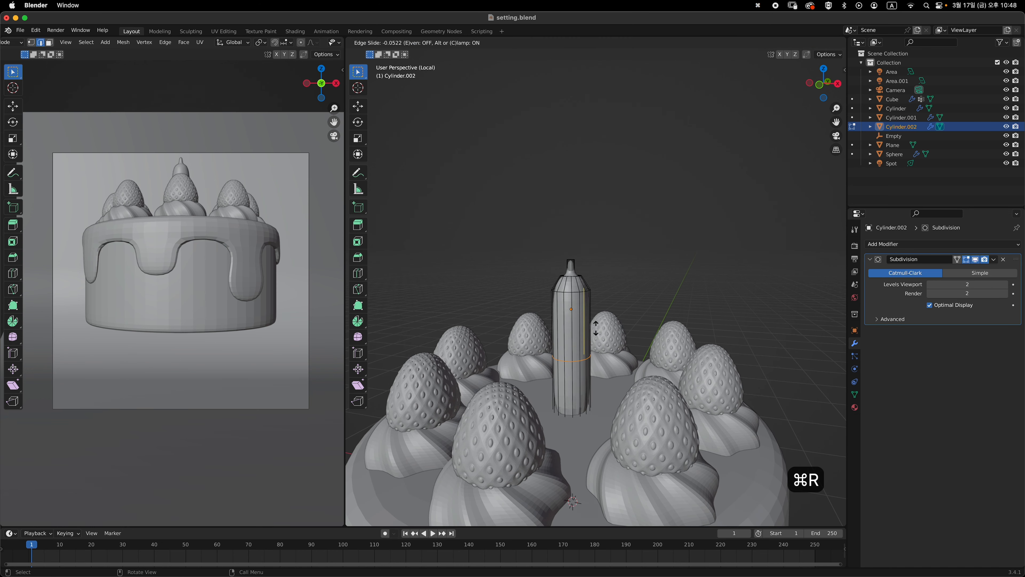
{"action": "left_click", "coordinate": [602, 283]}
Add supporting loop cuts on the candle's tapered section, close to its edges
{"action": "scroll", "coordinate": [593, 252], "scroll_direction": "up", "scroll_amount": 5}
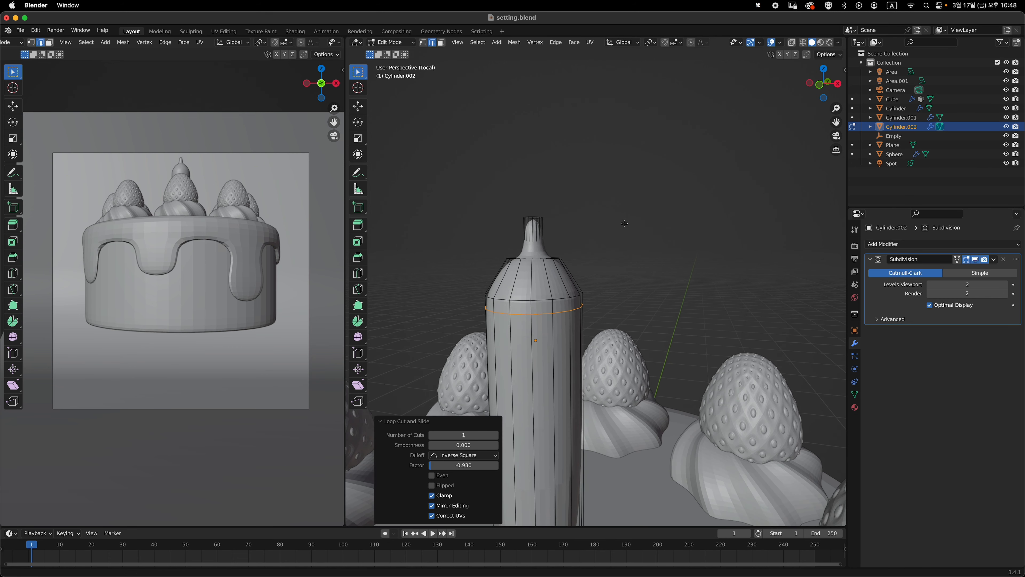
{"action": "middle_click_drag", "start_coordinate": [624, 223], "coordinate": [671, 256], "text": "shift"}
{"action": "scroll", "coordinate": [625, 300], "scroll_direction": "up", "scroll_amount": 2}
{"action": "key", "text": "super+r"}
{"action": "left_click", "coordinate": [627, 308]}
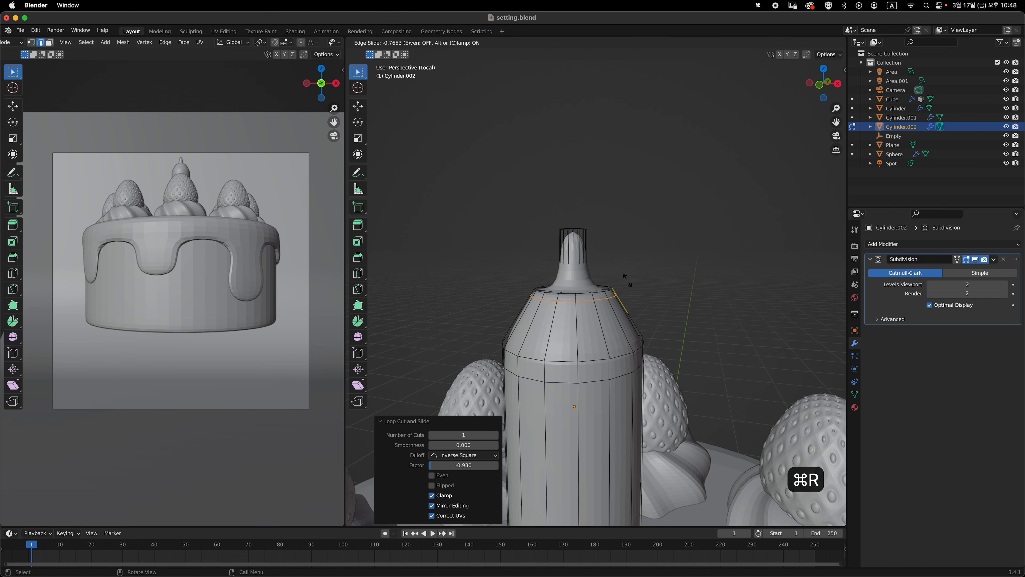
{"action": "left_click", "coordinate": [625, 366]}
Slide the edge loop at the top of the candle's body closer to the shoulder
{"action": "key", "text": "2"}
{"action": "key", "text": "g"}
{"action": "key", "text": "g"}
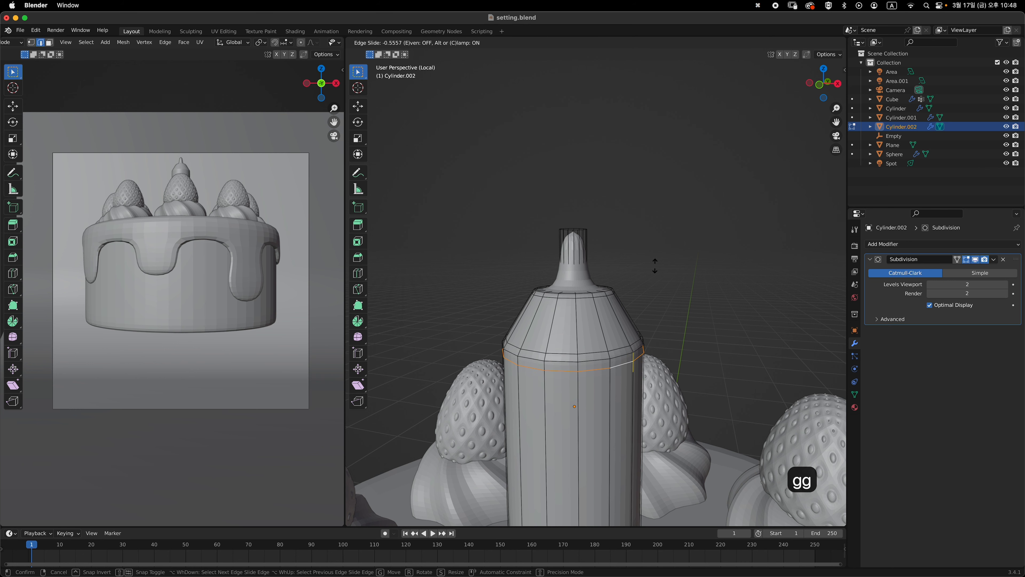
{"action": "left_click", "coordinate": [655, 265]}
Add a loop cut around the wick close to its base
{"action": "key", "text": "super+r"}
{"action": "left_click", "coordinate": [593, 264]}
{"action": "left_click", "coordinate": [596, 240]}
Inset the wick's top face and return to Object Mode to view the candle from the front
{"action": "key", "text": "3"}
{"action": "left_click", "coordinate": [581, 273]}
{"action": "mouse_move", "coordinate": [599, 302]}
{"action": "middle_mouse_down"}
{"action": "mouse_move", "coordinate": [600, 338]}
{"action": "mouse_move", "coordinate": [611, 302]}
{"action": "middle_mouse_up"}
{"action": "key", "text": "i"}
{"action": "left_click", "coordinate": [666, 272]}
{"action": "key", "text": "3"}
{"action": "key", "text": "Tab"}
{"action": "key", "text": "grave"}
Add another loop cut around the wick close to its top edge
{"action": "key", "text": "Tab"}
{"action": "key", "text": "super+r"}
{"action": "left_click", "coordinate": [590, 315]}
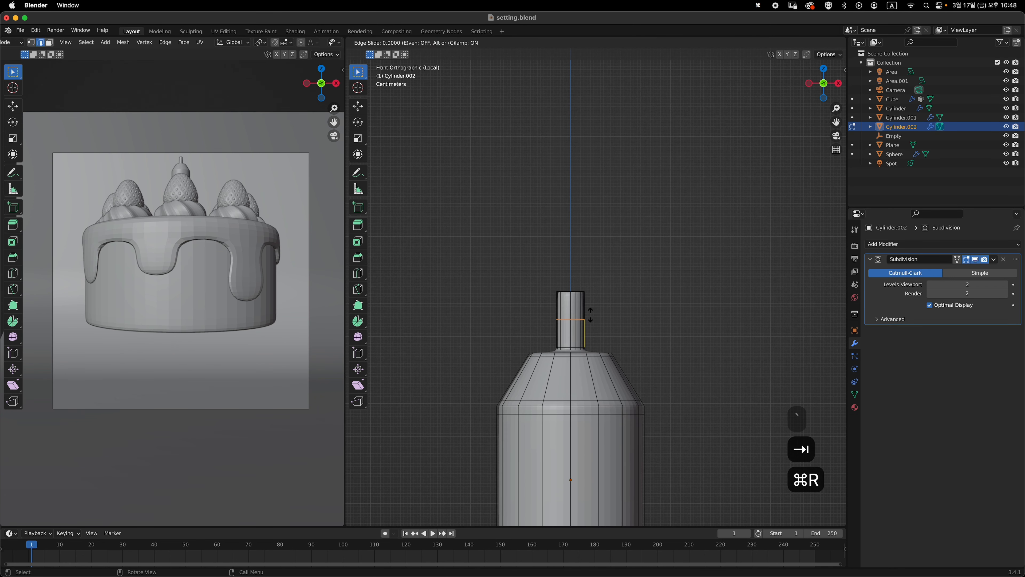
{"action": "left_click", "coordinate": [600, 294]}
Select the wick's vertices with X-ray on and scale them on X and Y only, keeping the height
{"action": "key", "text": "1"}
{"action": "key", "text": "alt+z"}
{"action": "left_click_drag", "start_coordinate": [536, 270], "coordinate": [601, 348]}
{"action": "middle_click_drag", "start_coordinate": [627, 261], "coordinate": [590, 359]}
{"action": "key", "text": "2"}
{"action": "key", "text": "grave"}
{"action": "key", "text": "s"}
{"action": "key", "text": "shift+z"}
{"action": "left_click", "coordinate": [609, 334]}
Slide the edge loop at the wick's base down toward the shoulder, then leave Edit Mode and turn X-ray off
{"action": "scroll", "coordinate": [590, 360], "scroll_direction": "up", "scroll_amount": 2}
{"action": "key", "text": "2"}
{"action": "left_click", "coordinate": [599, 376], "text": "alt"}
{"action": "left_click", "coordinate": [567, 385], "text": "alt"}
{"action": "key", "text": "g"}
{"action": "key", "text": "g"}
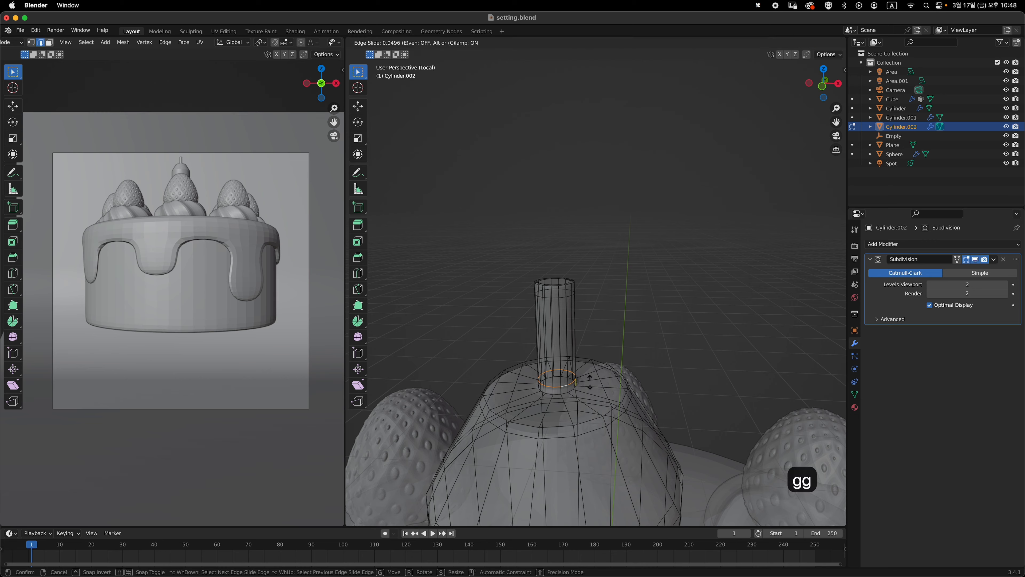
{"action": "left_click", "coordinate": [590, 390]}
{"action": "key", "text": "Tab"}
{"action": "key", "text": "alt+z"}
Add a loop cut around the candle's body close to its bottom edge
{"action": "scroll", "coordinate": [590, 363], "scroll_direction": "down", "scroll_amount": 10}
{"action": "middle_click_drag", "start_coordinate": [589, 293], "coordinate": [569, 327]}
{"action": "key", "text": "Tab"}
{"action": "key", "text": "super+r"}
{"action": "left_click", "coordinate": [605, 387]}
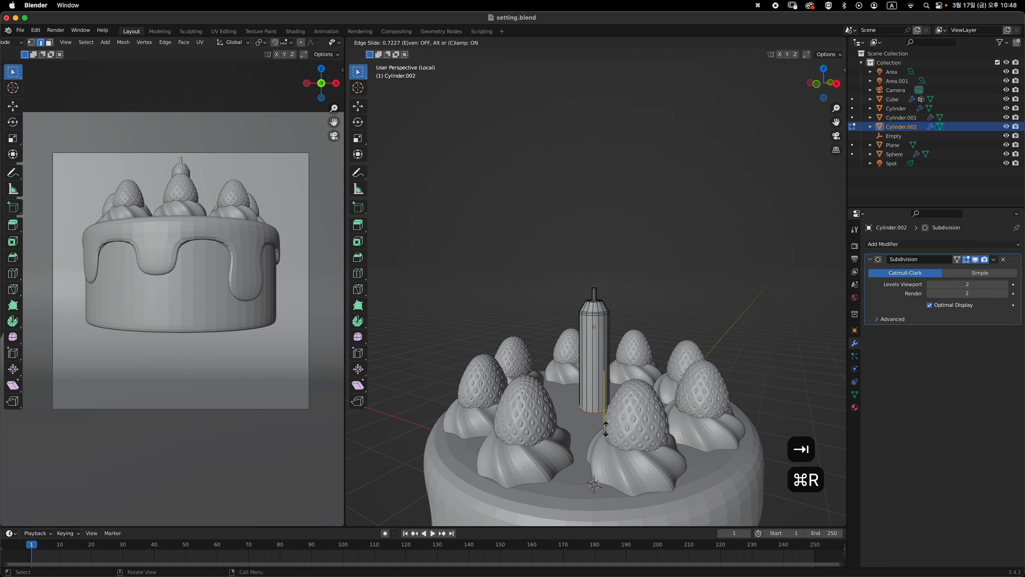
{"action": "left_click", "coordinate": [606, 429]}
Return to Object Mode, deselect the candle and save the file
{"action": "key", "text": "Tab"}
{"action": "key", "text": "grave"}
{"action": "scroll", "coordinate": [615, 268], "scroll_direction": "down", "scroll_amount": 3}
{"action": "key", "text": "grave"}
{"action": "left_click", "coordinate": [707, 288]}
{"action": "mouse_move", "coordinate": [707, 288]}
{"action": "middle_mouse_down"}
{"action": "mouse_move", "coordinate": [703, 329]}
{"action": "mouse_move", "coordinate": [696, 278]}
{"action": "middle_mouse_up"}
{"action": "key", "text": "super+s"}
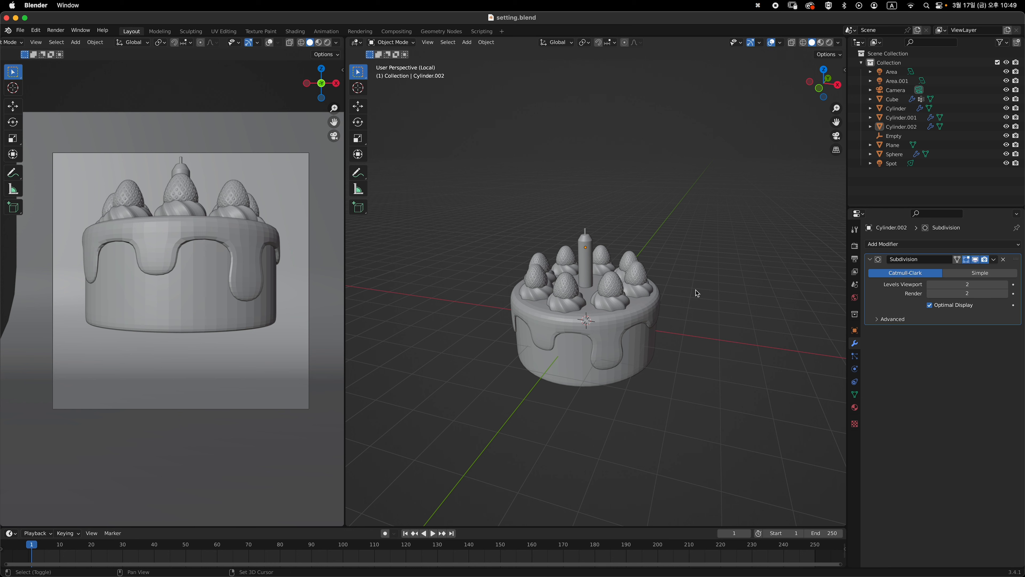
Add a 2 m plane at the origin and scale it up by about 3.06
{"action": "key", "text": "shift+a"}
{"action": "mouse_move", "coordinate": [696, 290]}
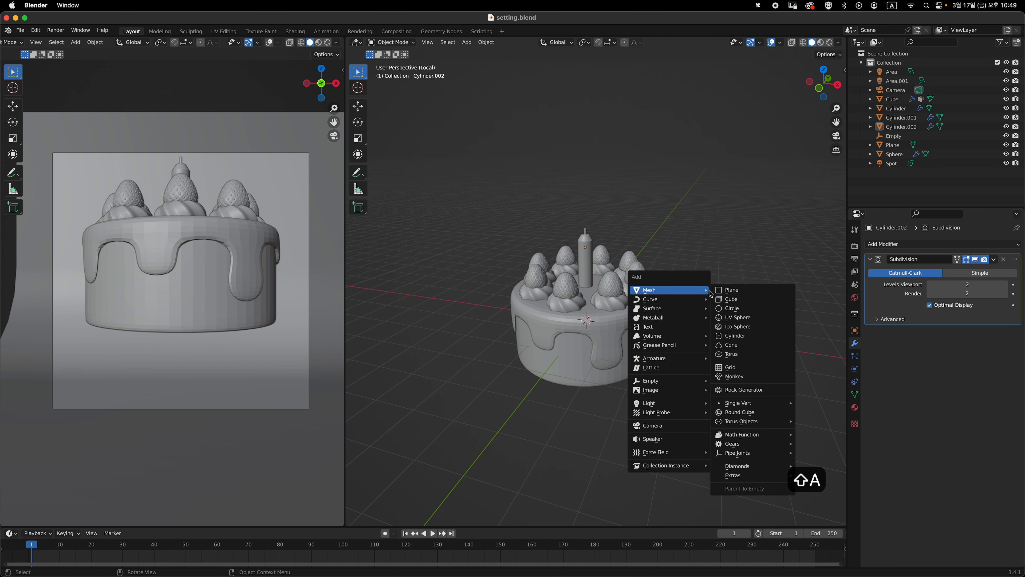
{"action": "left_click", "coordinate": [742, 290]}
{"action": "key", "text": "1"}
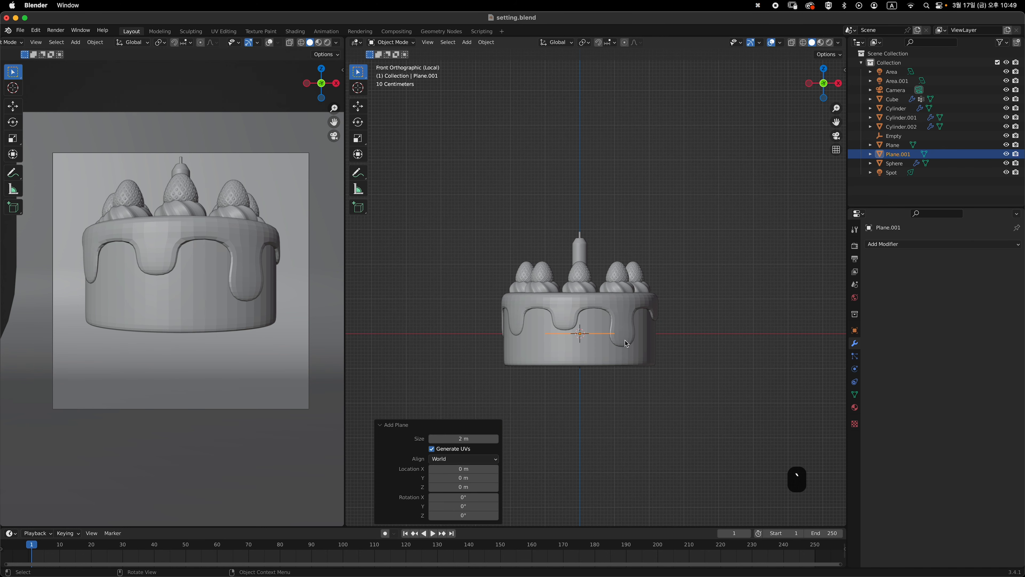
{"action": "key", "text": "s"}
{"action": "left_click", "coordinate": [711, 364]}
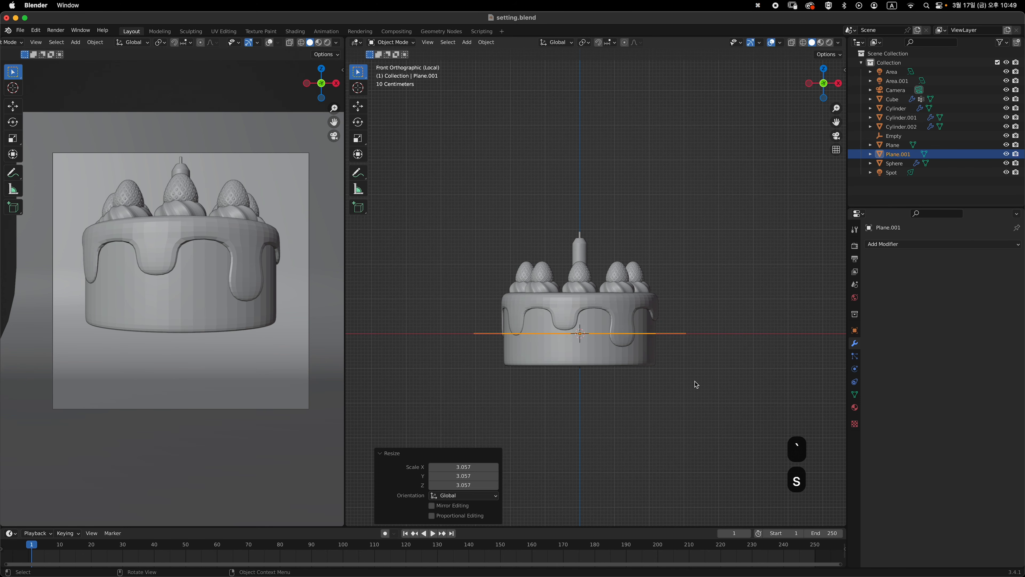
Lower the plane about 0.87 m along Z to the underside of the cake
{"action": "middle_click_drag", "start_coordinate": [693, 380], "coordinate": [690, 336]}
{"action": "key", "text": "g"}
{"action": "key", "text": "z"}
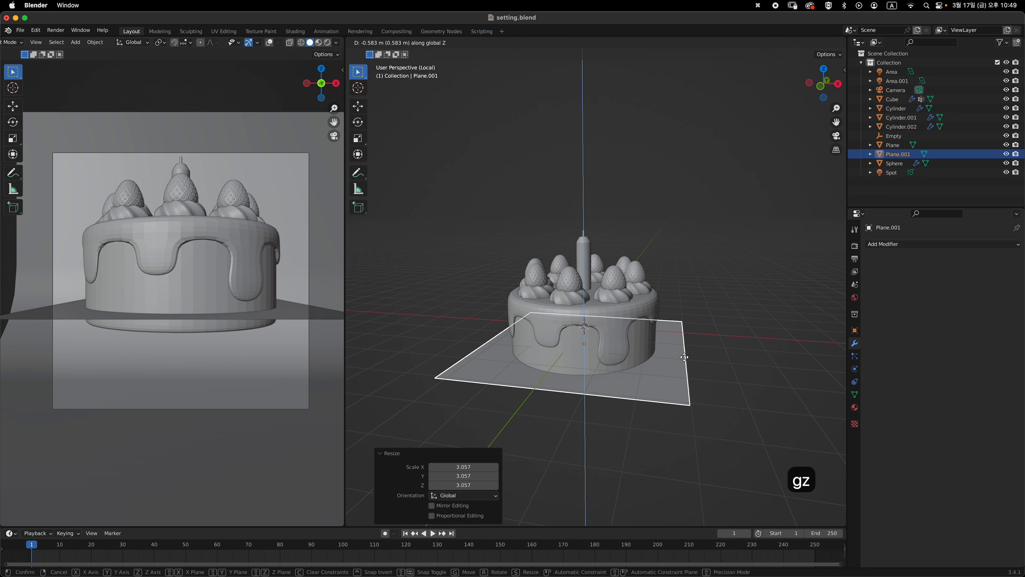
{"action": "left_click", "coordinate": [678, 388]}
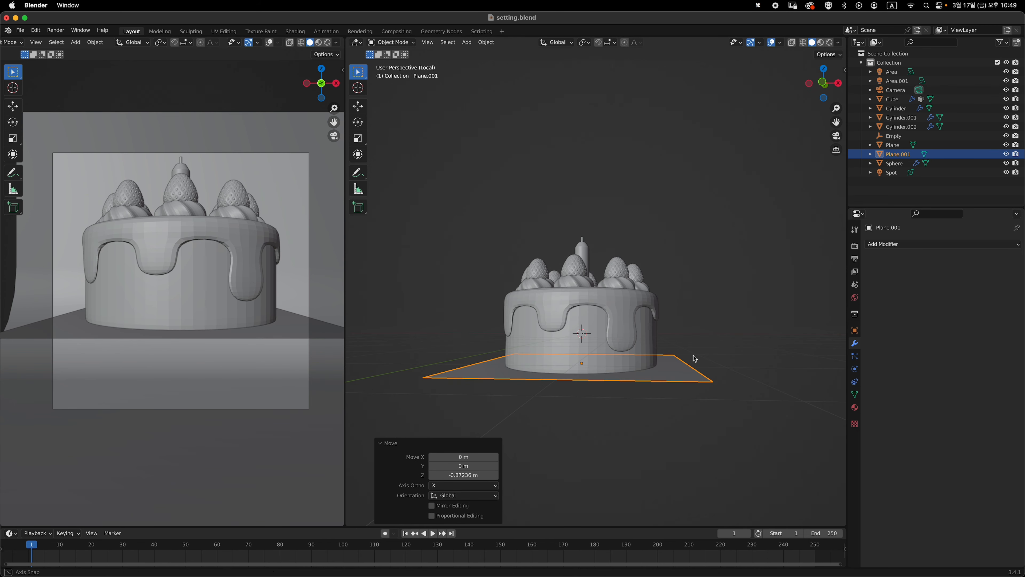
Extrude the plane about 0.06 m downward in Edit Mode to make a thin board, then return to Object Mode
{"action": "key", "text": "grave"}
{"action": "key", "text": "Tab"}
{"action": "scroll", "coordinate": [698, 344], "scroll_direction": "up", "scroll_amount": 3}
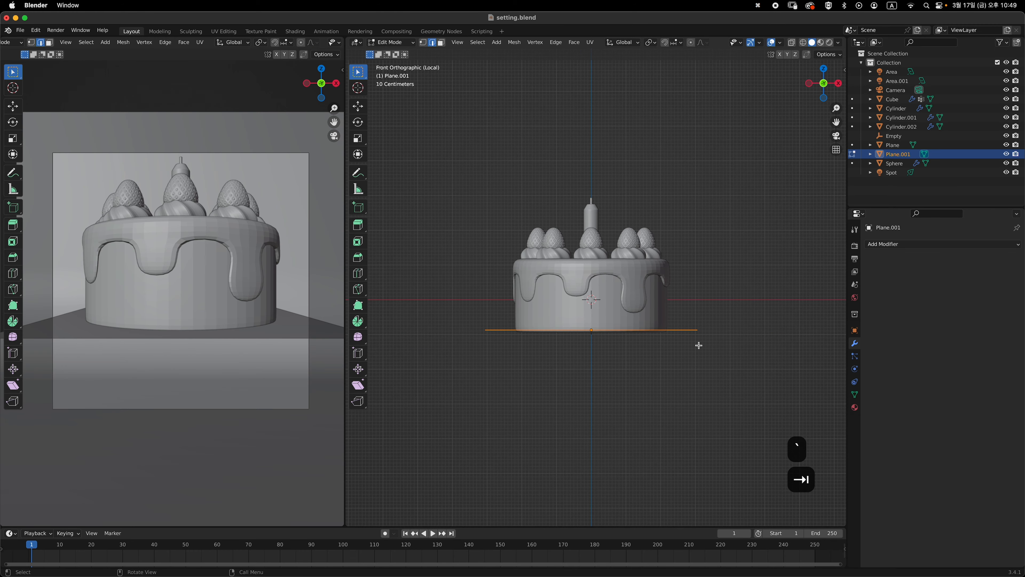
{"action": "middle_click_drag", "start_coordinate": [714, 293], "coordinate": [688, 369]}
{"action": "key", "text": "grave"}
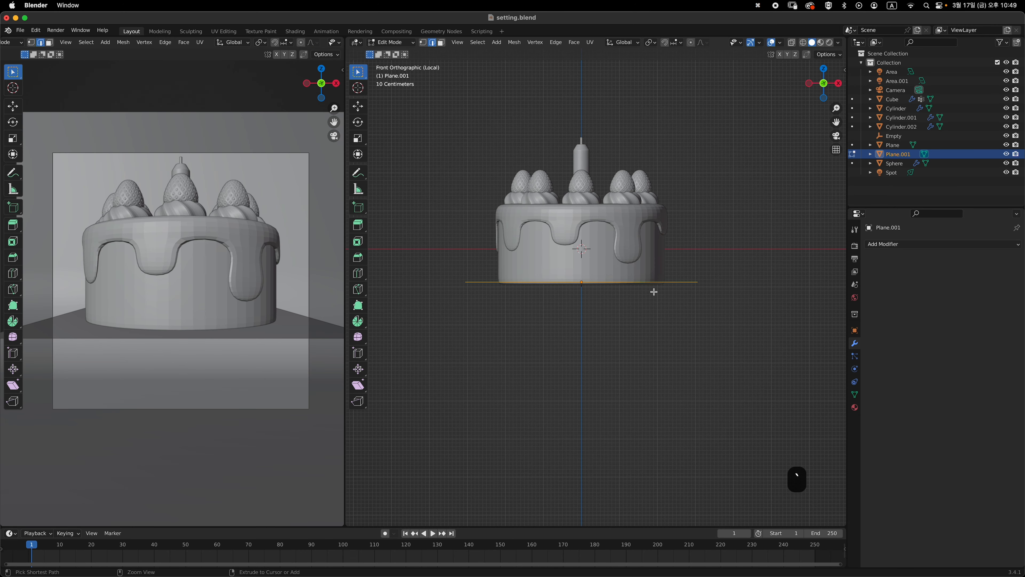
{"action": "scroll", "coordinate": [698, 275], "scroll_direction": "up", "scroll_amount": 3}
{"action": "scroll", "coordinate": [716, 320], "scroll_direction": "up", "scroll_amount": 1}
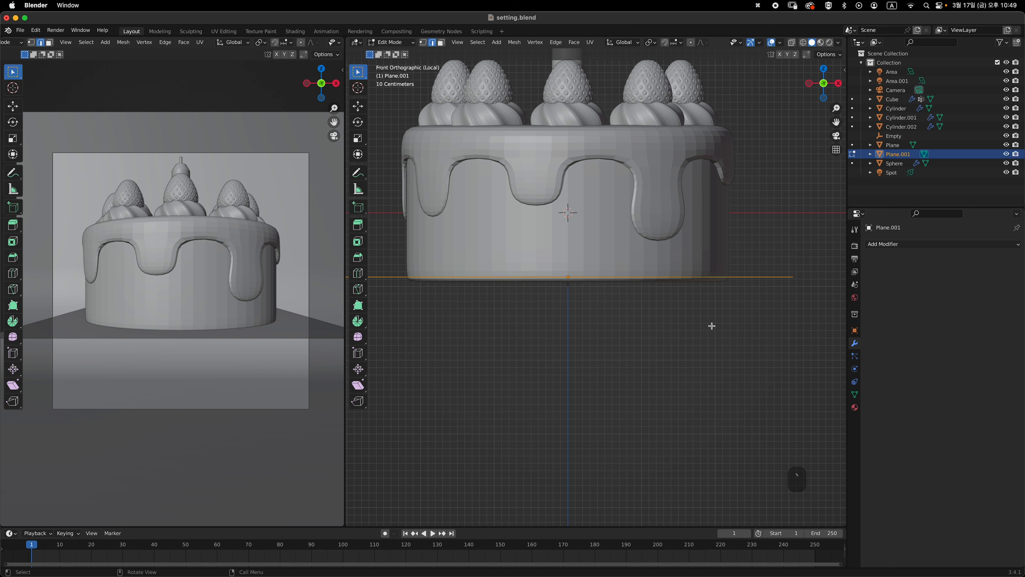
{"action": "key", "text": "e"}
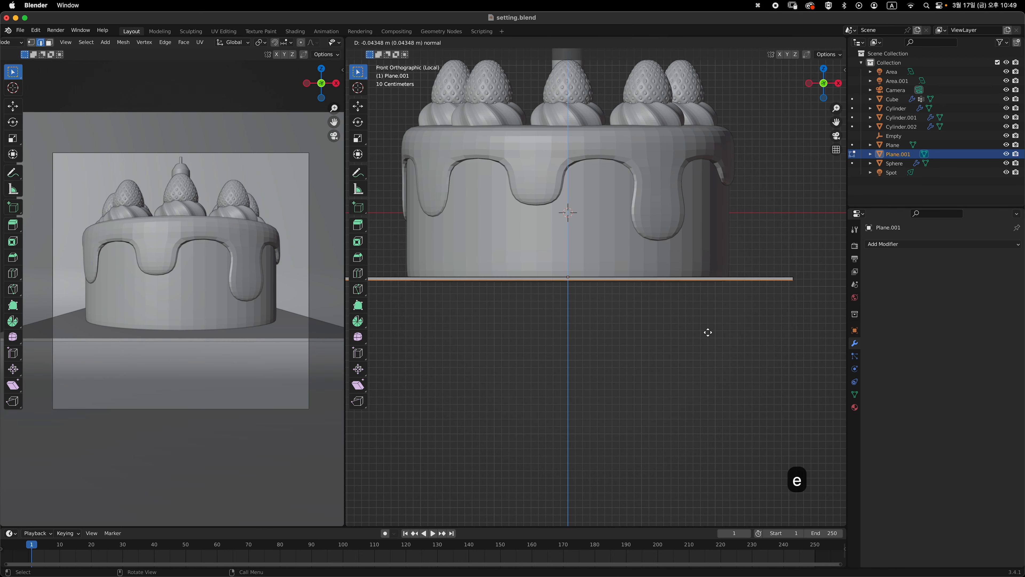
{"action": "left_click", "coordinate": [704, 342]}
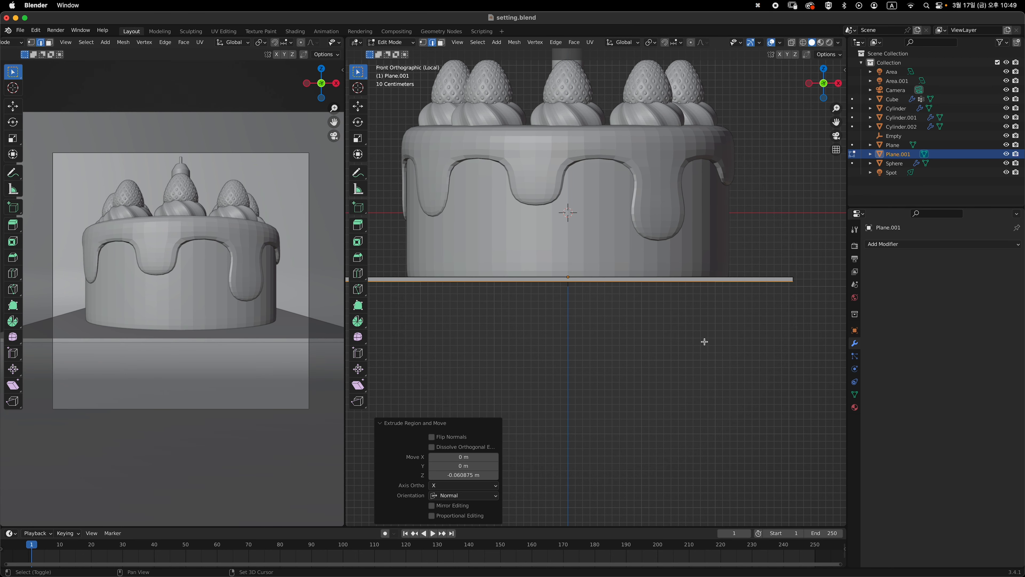
{"action": "mouse_move", "coordinate": [717, 316]}
{"action": "middle_mouse_down"}
{"action": "mouse_move", "coordinate": [695, 337]}
{"action": "mouse_move", "coordinate": [709, 308]}
{"action": "middle_mouse_up"}
{"action": "key", "text": "Tab"}
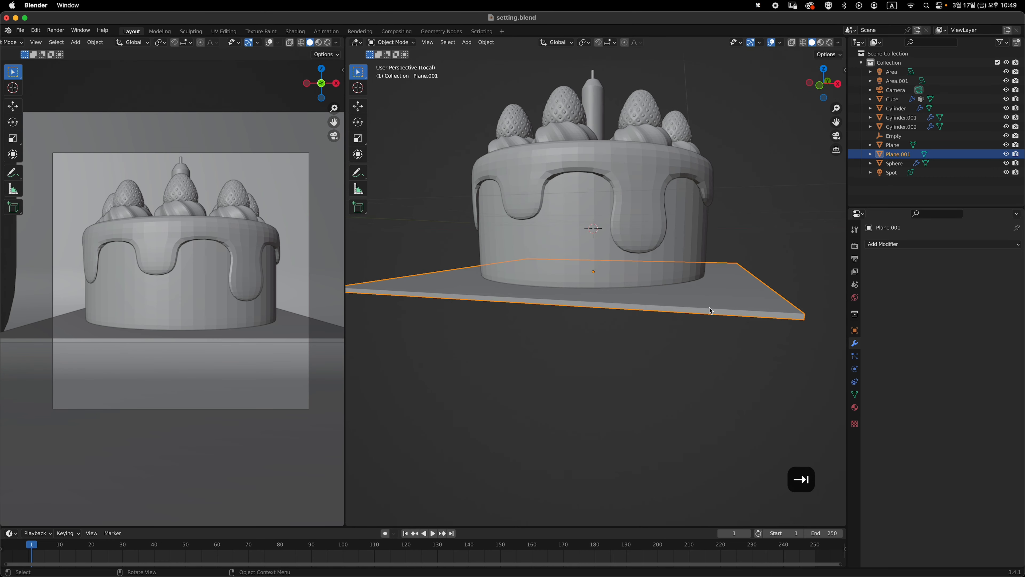
Lower the board about 0.03 m along Z beneath the cake
{"action": "key", "text": "g"}
{"action": "key", "text": "z"}
{"action": "left_click", "coordinate": [710, 313]}
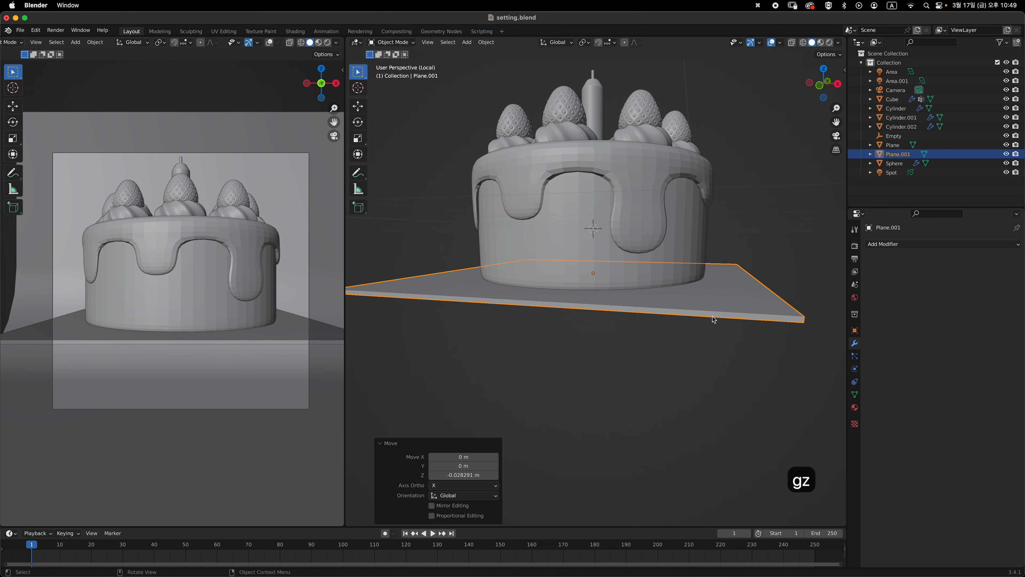
Scale the board beneath the cake down by about 0.828, judging its margin around the cake from the top view
{"action": "scroll", "coordinate": [688, 379], "scroll_direction": "down", "scroll_amount": 3}
{"action": "middle_click_drag", "start_coordinate": [688, 378], "coordinate": [730, 263]}
{"action": "key", "text": "s"}
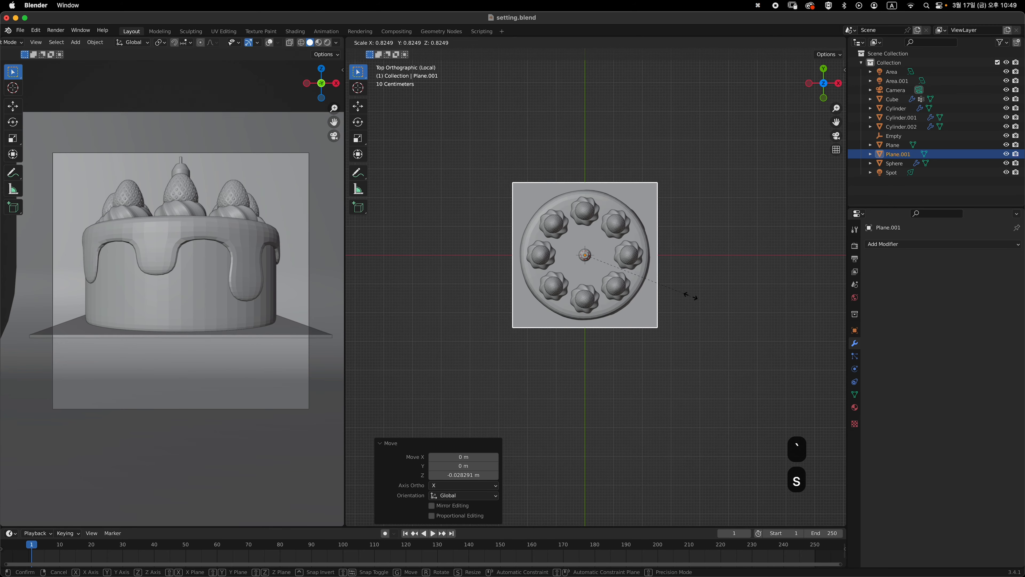
{"action": "left_click", "coordinate": [699, 308]}
{"action": "middle_click_drag", "start_coordinate": [699, 308], "coordinate": [620, 269]}
Check how the resized board sits under the cake from the front view and from an angle
{"action": "key", "text": "grave"}
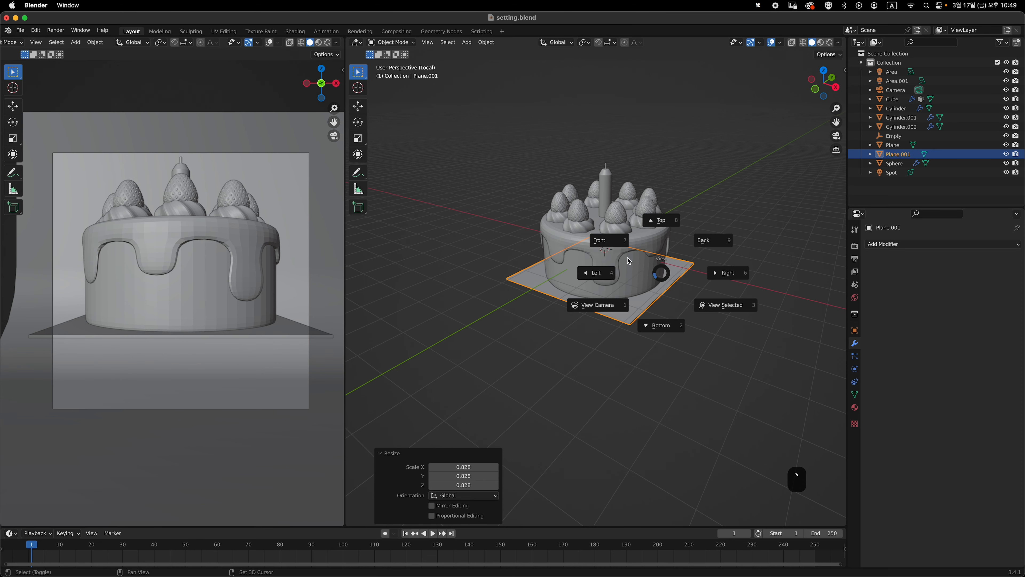
{"action": "left_click", "coordinate": [675, 249]}
{"action": "middle_click_drag", "start_coordinate": [676, 253], "coordinate": [692, 280]}
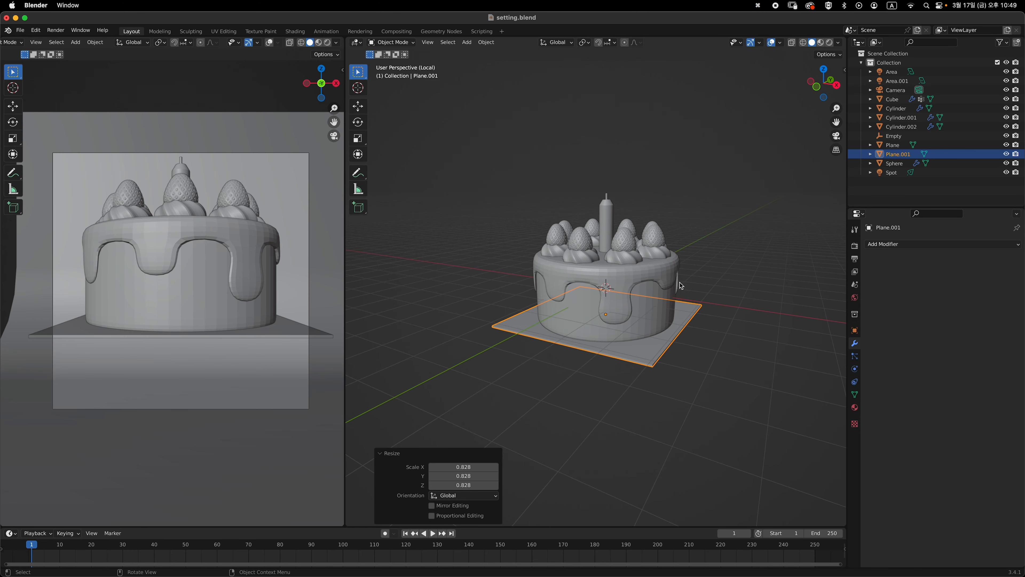
{"action": "key", "text": "grave"}
{"action": "left_click", "coordinate": [668, 255]}
{"action": "scroll", "coordinate": [668, 255], "scroll_direction": "up", "scroll_amount": 3}
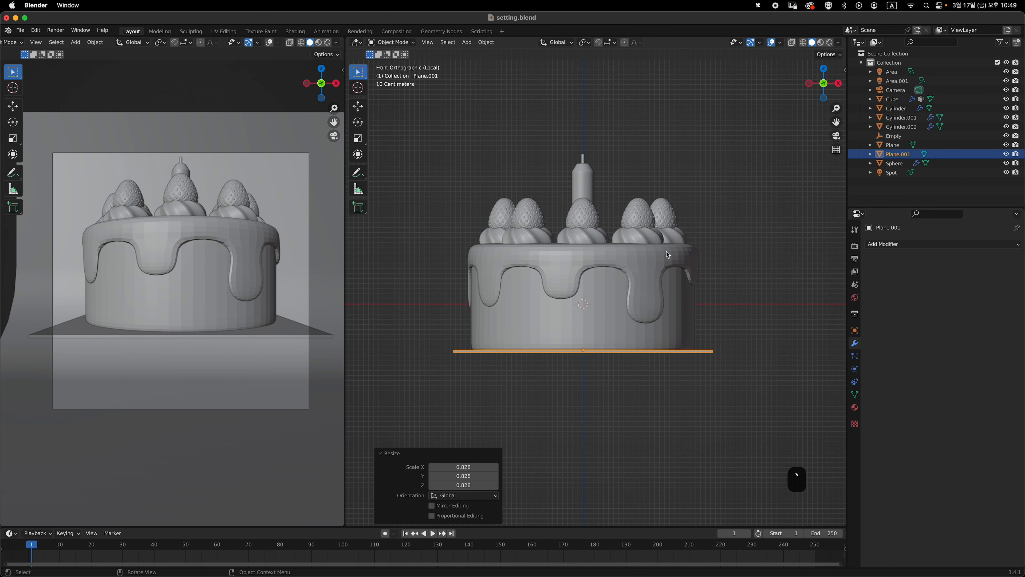
{"action": "middle_click_drag", "start_coordinate": [687, 275], "coordinate": [679, 317], "text": "shift"}
{"action": "middle_click_drag", "start_coordinate": [663, 256], "coordinate": [584, 243]}
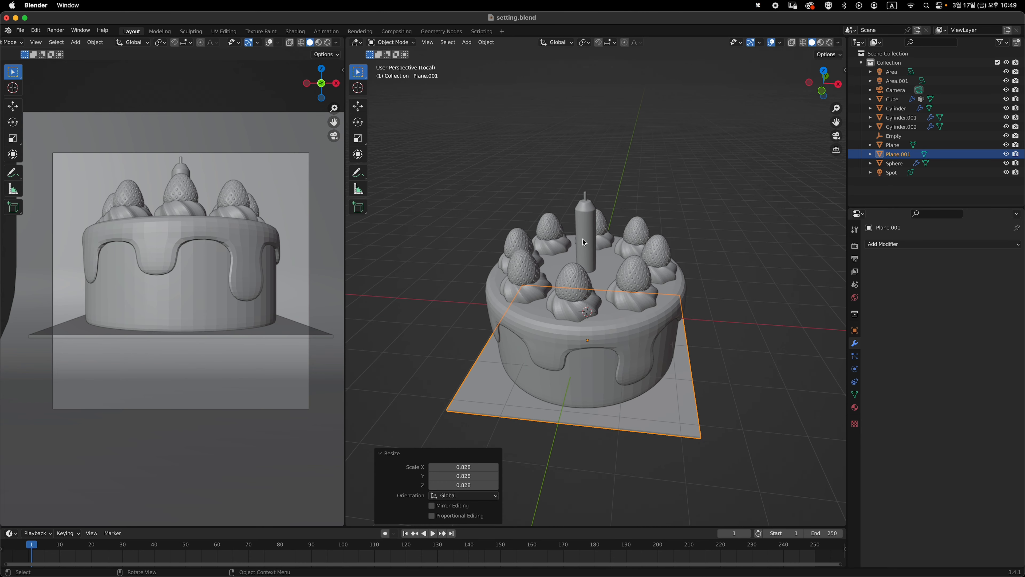
Select every cake part except the board, make the cake body active, and parent the others to it with Object (Keep Transform)
{"action": "key", "text": "grave"}
{"action": "left_click", "coordinate": [468, 201]}
{"action": "left_click", "coordinate": [468, 201]}
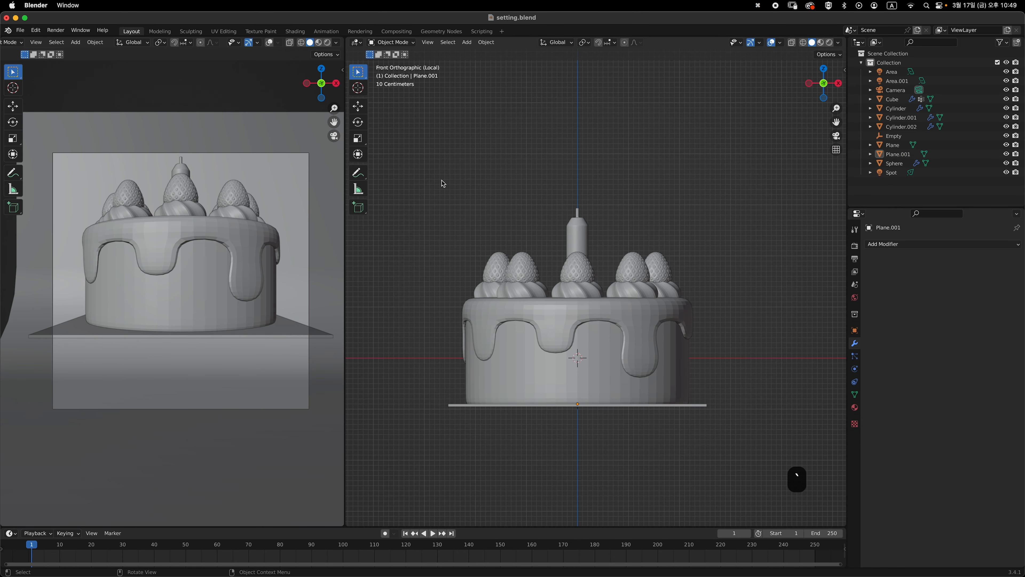
{"action": "left_click_drag", "start_coordinate": [441, 181], "coordinate": [725, 387]}
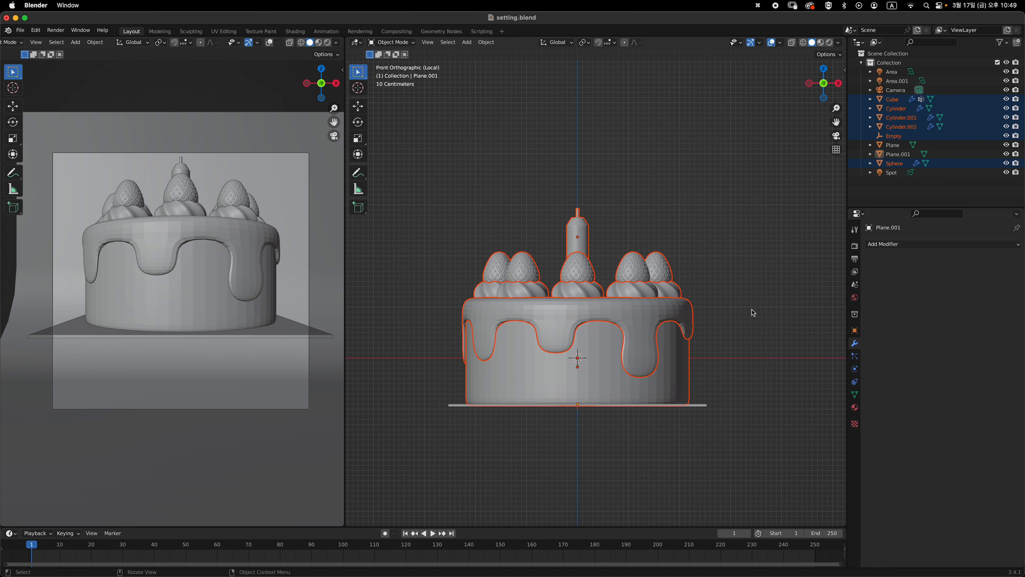
{"action": "middle_click_drag", "start_coordinate": [753, 313], "coordinate": [680, 425]}
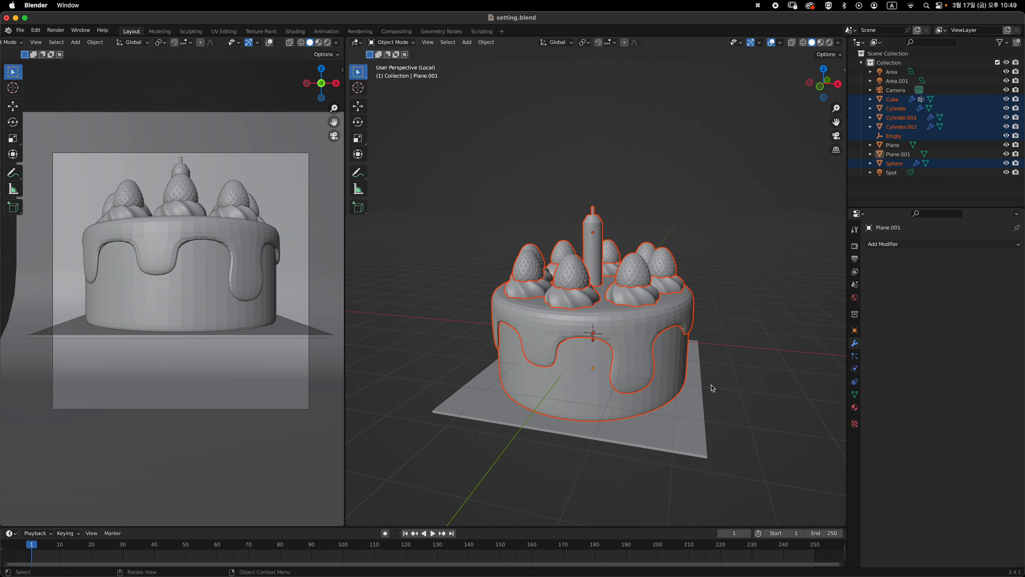
{"action": "middle_click_drag", "start_coordinate": [704, 375], "coordinate": [674, 364]}
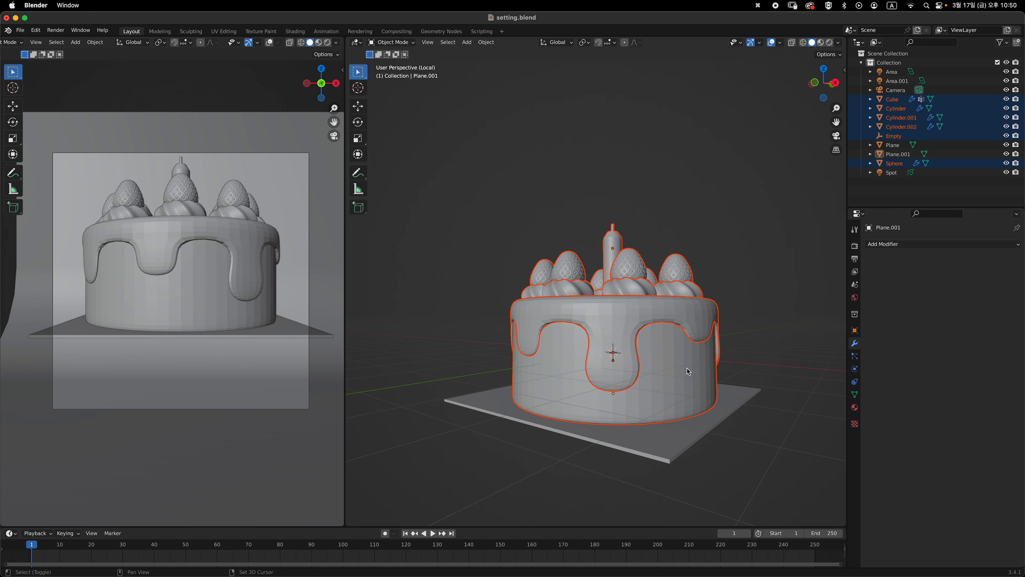
{"action": "left_click", "coordinate": [700, 369], "text": "shift"}
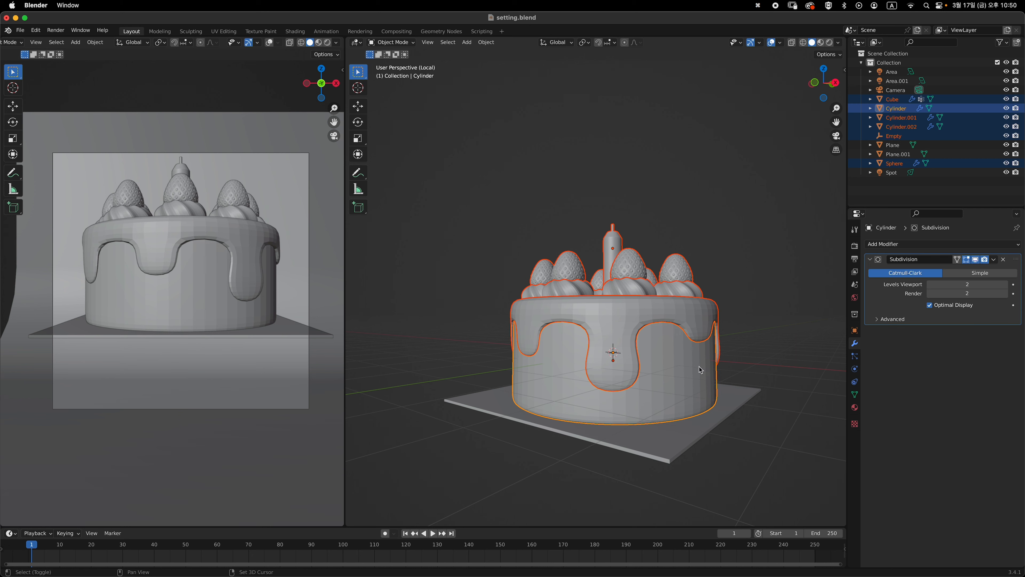
{"action": "middle_click_drag", "start_coordinate": [728, 370], "coordinate": [677, 359]}
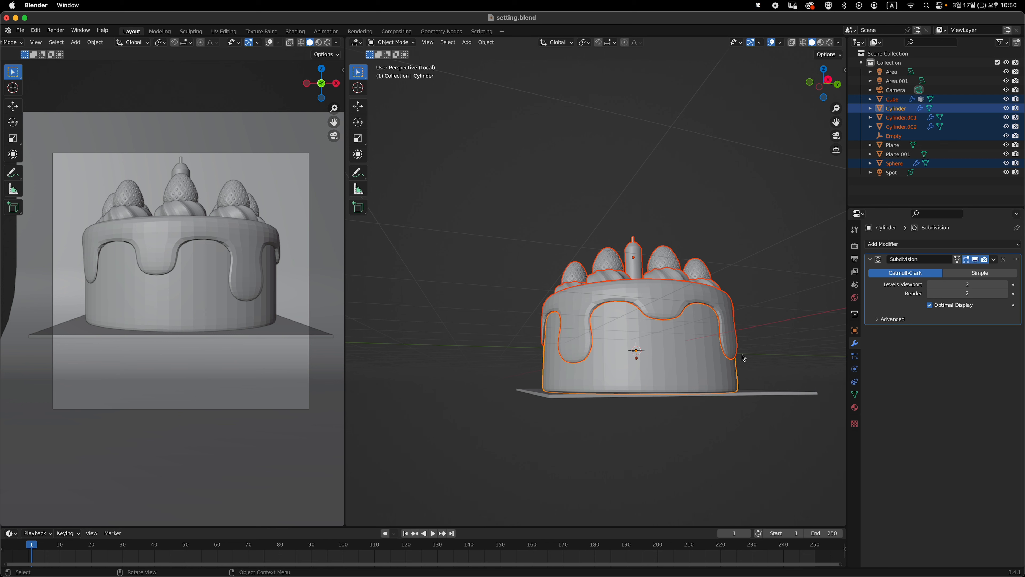
{"action": "middle_click_drag", "start_coordinate": [744, 358], "coordinate": [723, 365]}
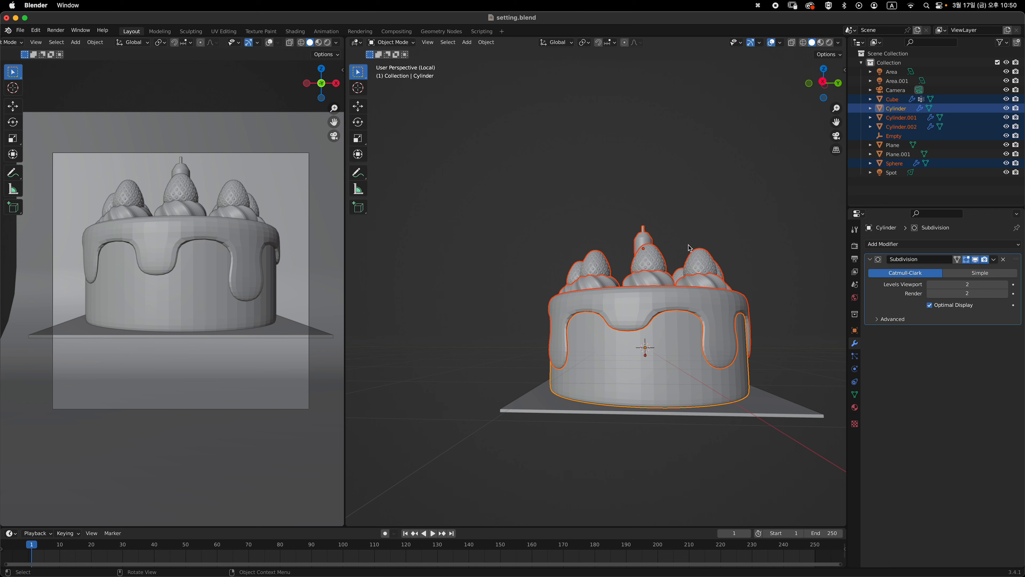
{"action": "key", "text": "super+p"}
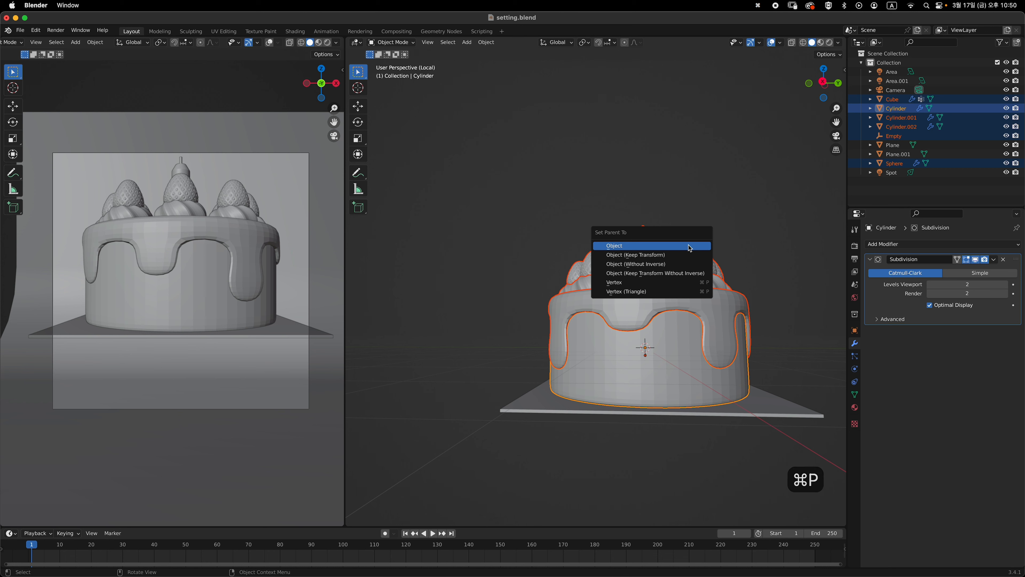
{"action": "key", "text": "Down"}
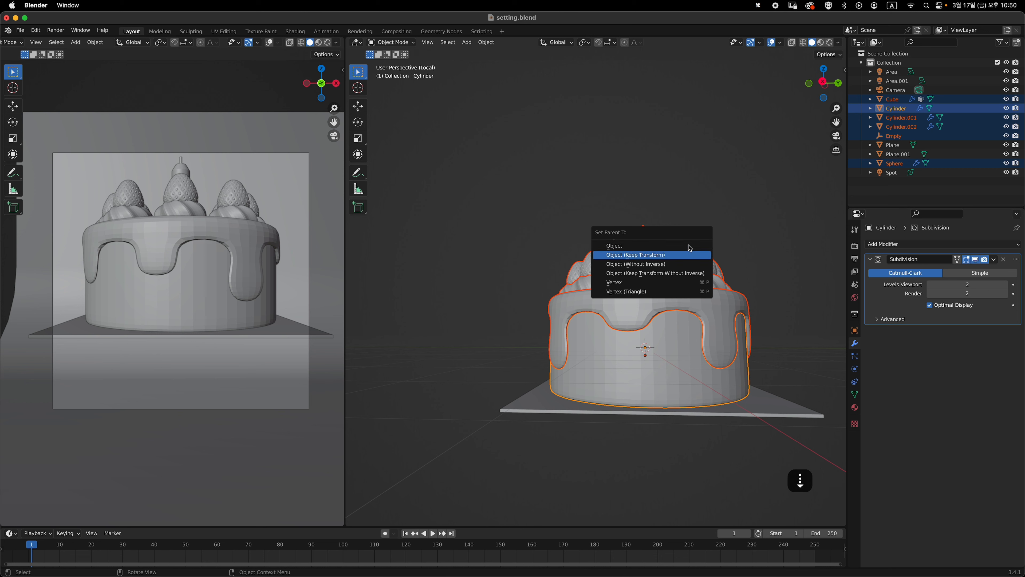
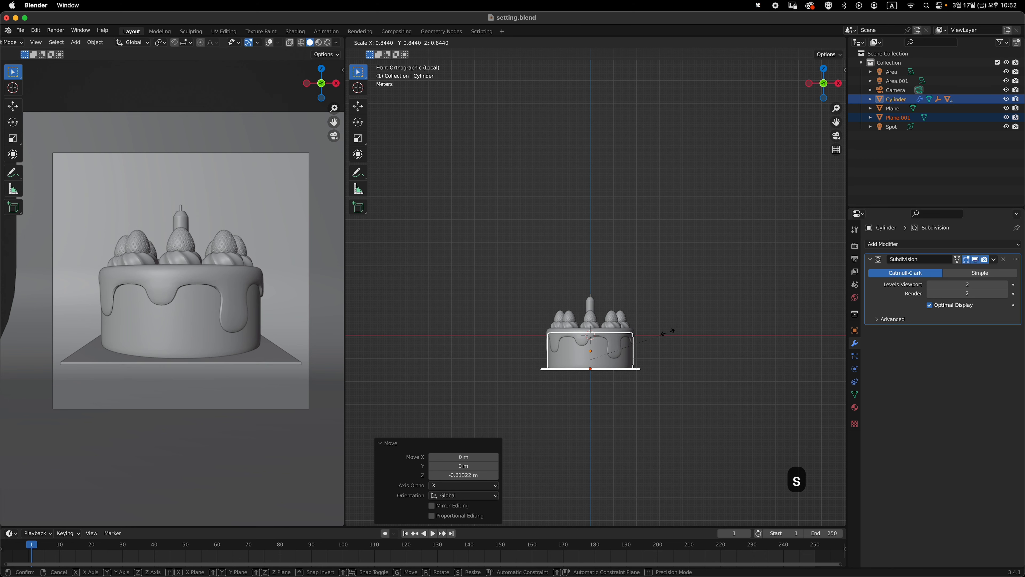
Scale the cake and board together down by about 0.844 and again by about 0.932 to fit the camera frame
{"action": "left_click", "coordinate": [667, 334]}
{"action": "key", "text": "s"}
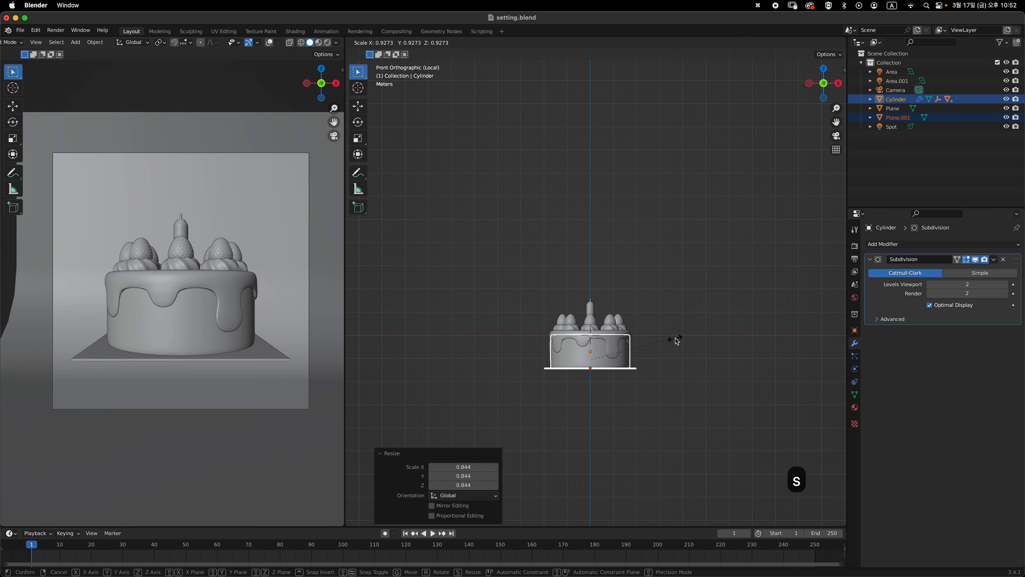
{"action": "left_click", "coordinate": [674, 338]}
{"action": "middle_click_drag", "start_coordinate": [675, 338], "coordinate": [672, 348]}
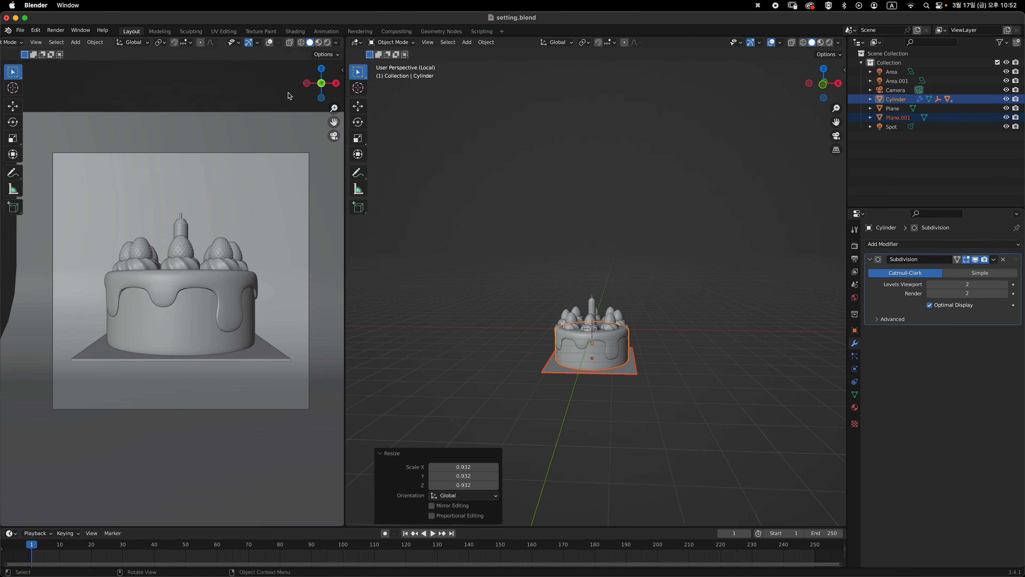
Switch the camera viewport to Rendered shading to preview the cake scene
{"action": "left_click", "coordinate": [328, 43]}
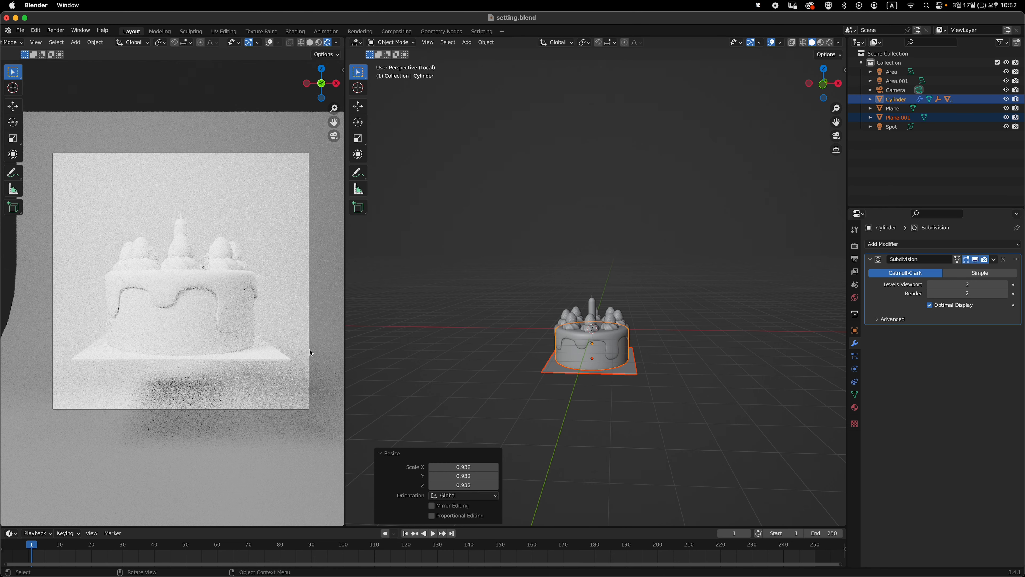
{"action": "middle_click_drag", "start_coordinate": [297, 318], "coordinate": [265, 349]}
{"action": "scroll", "coordinate": [258, 335], "scroll_direction": "up", "scroll_amount": 6}
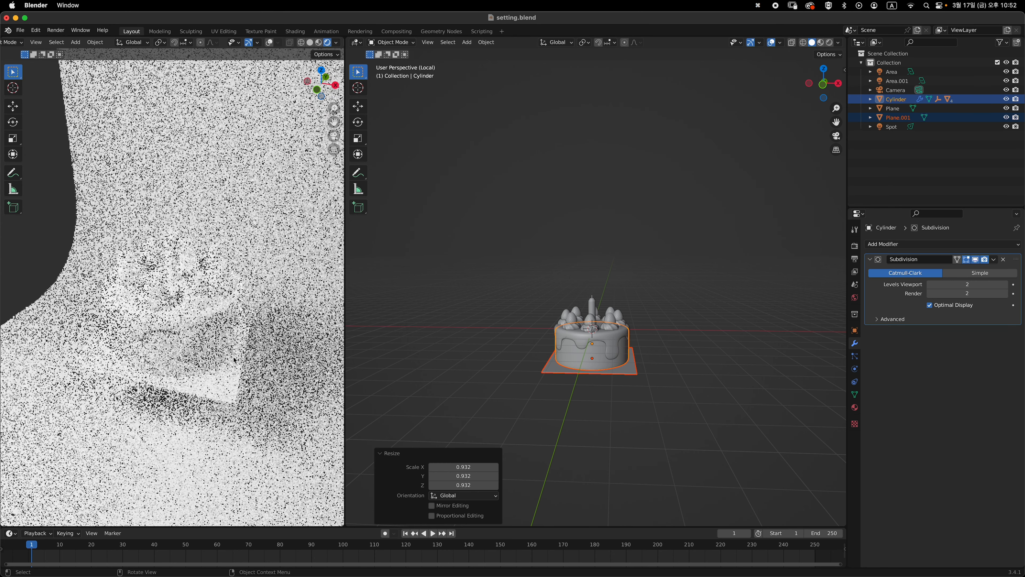
{"action": "scroll", "coordinate": [245, 321], "scroll_direction": "down", "scroll_amount": 4}
Give the board a new material and raise its base color brightness to pure white
{"action": "left_click", "coordinate": [657, 339]}
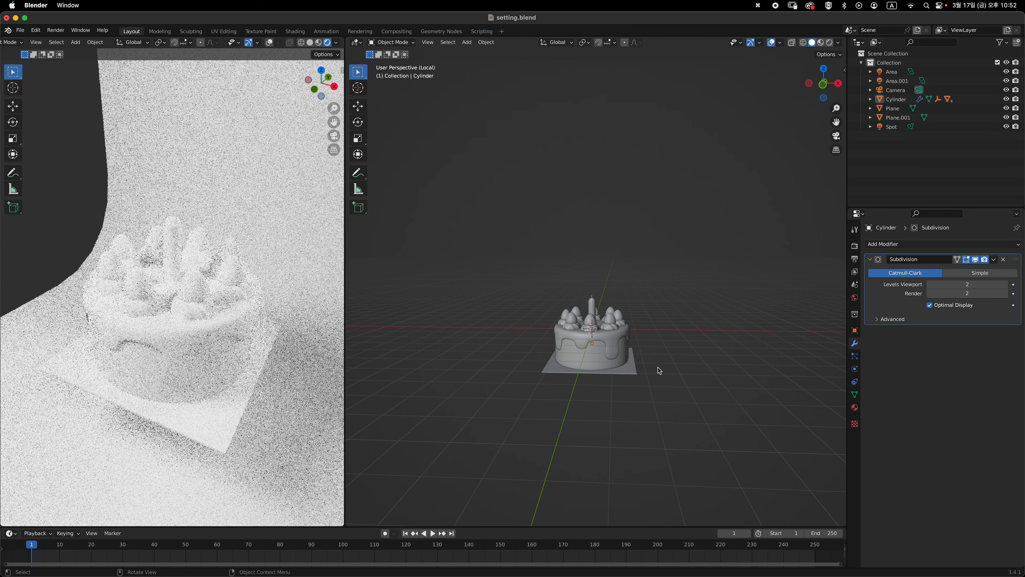
{"action": "scroll", "coordinate": [657, 339], "scroll_direction": "up", "scroll_amount": 2}
{"action": "scroll", "coordinate": [657, 340], "scroll_direction": "up", "scroll_amount": 5}
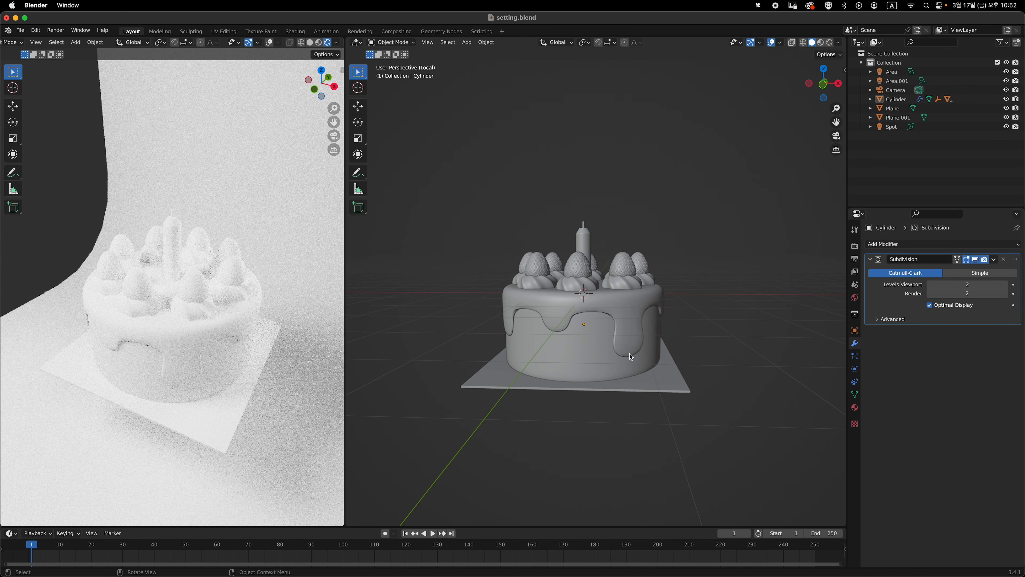
{"action": "scroll", "coordinate": [625, 342], "scroll_direction": "up", "scroll_amount": 1}
{"action": "left_click", "coordinate": [677, 355]}
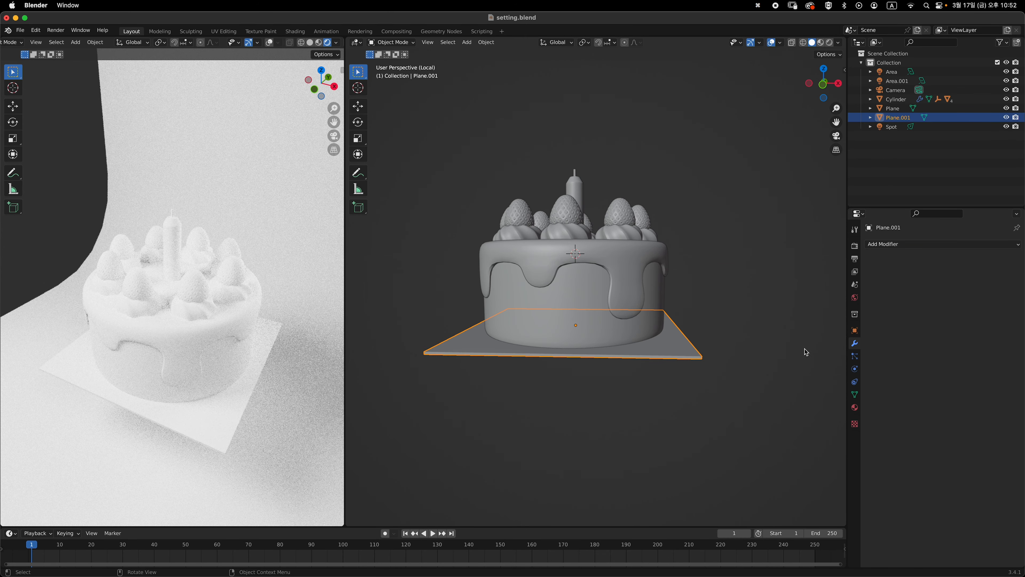
{"action": "left_click", "coordinate": [855, 408]}
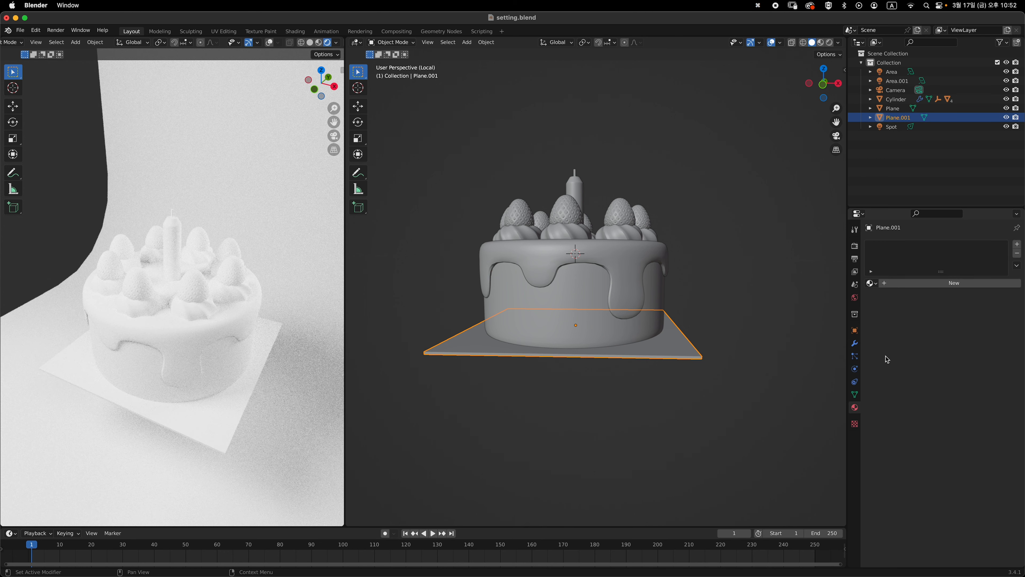
{"action": "left_click", "coordinate": [913, 287]}
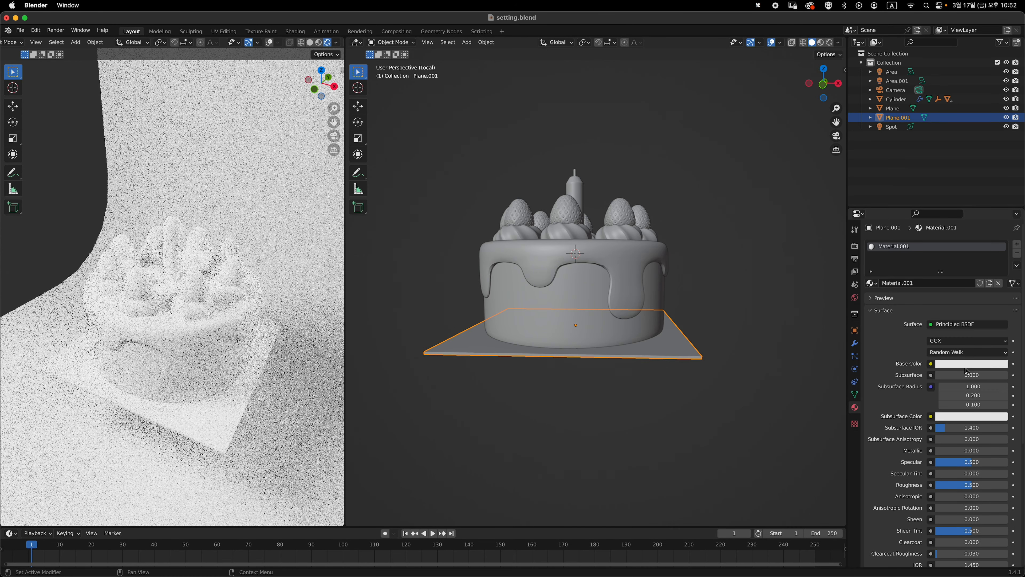
{"action": "left_click", "coordinate": [972, 364]}
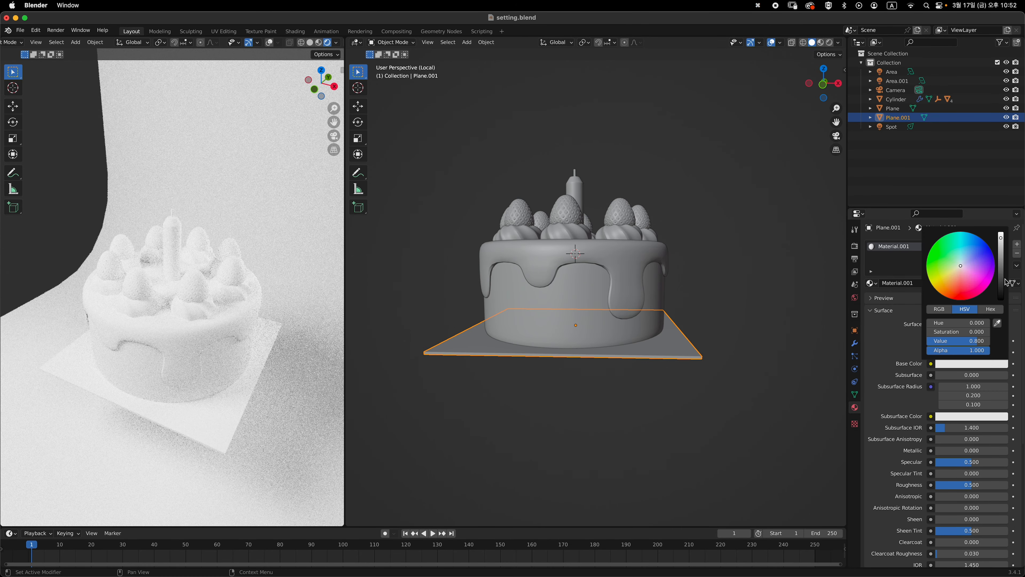
{"action": "left_click_drag", "start_coordinate": [1003, 241], "coordinate": [1001, 229]}
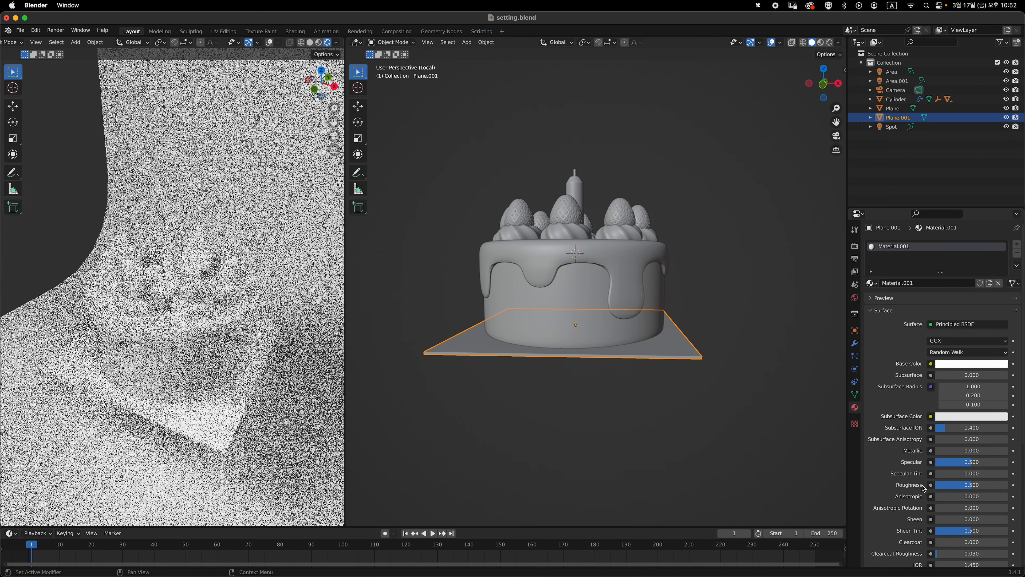
Set the board material's roughness to 0.8
{"action": "left_click", "coordinate": [971, 486]}
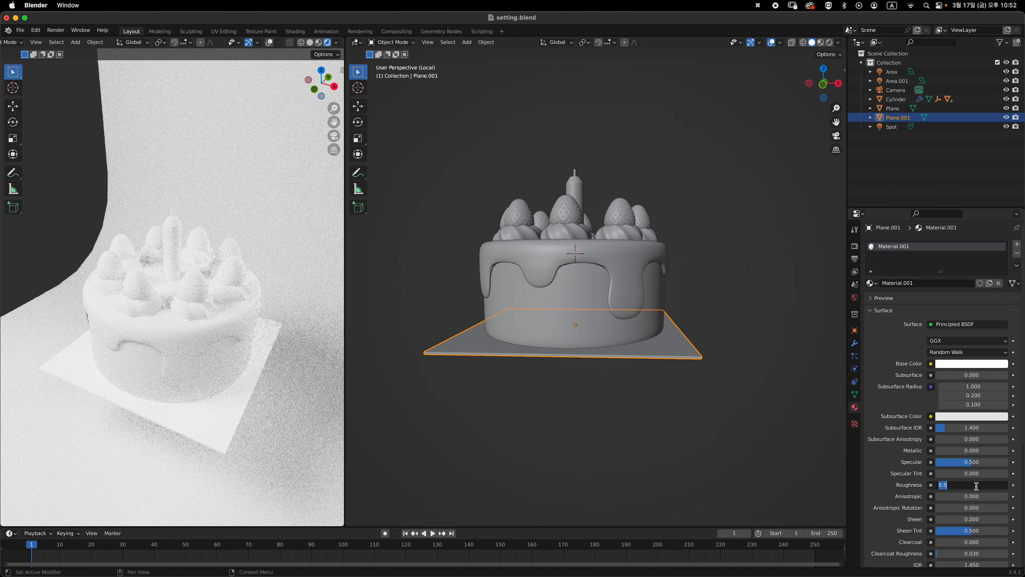
{"action": "type", "text": "0.9"}
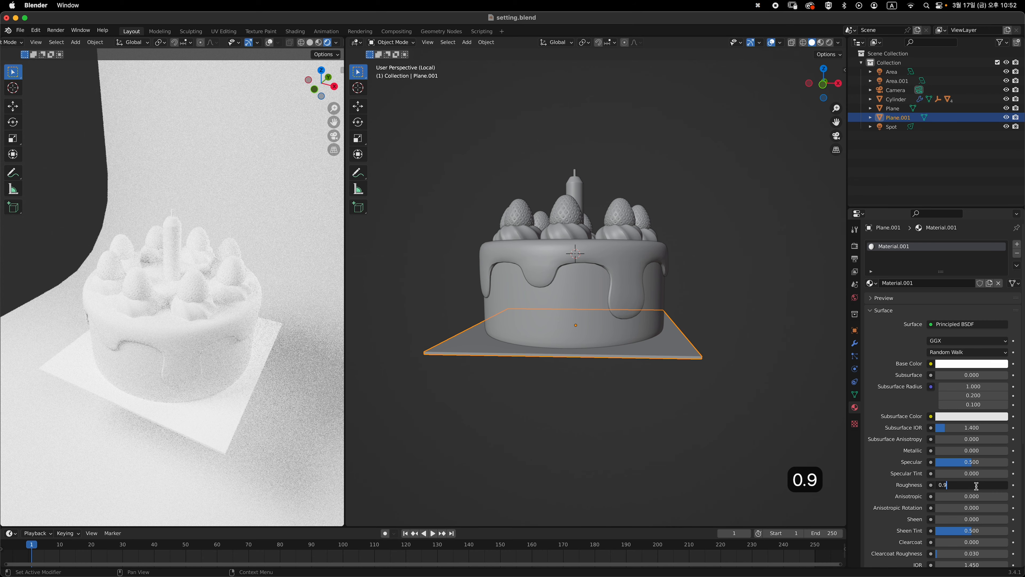
{"action": "key", "text": "BackSpace"}
{"action": "type", "text": "8"}
{"action": "key", "text": "Return"}
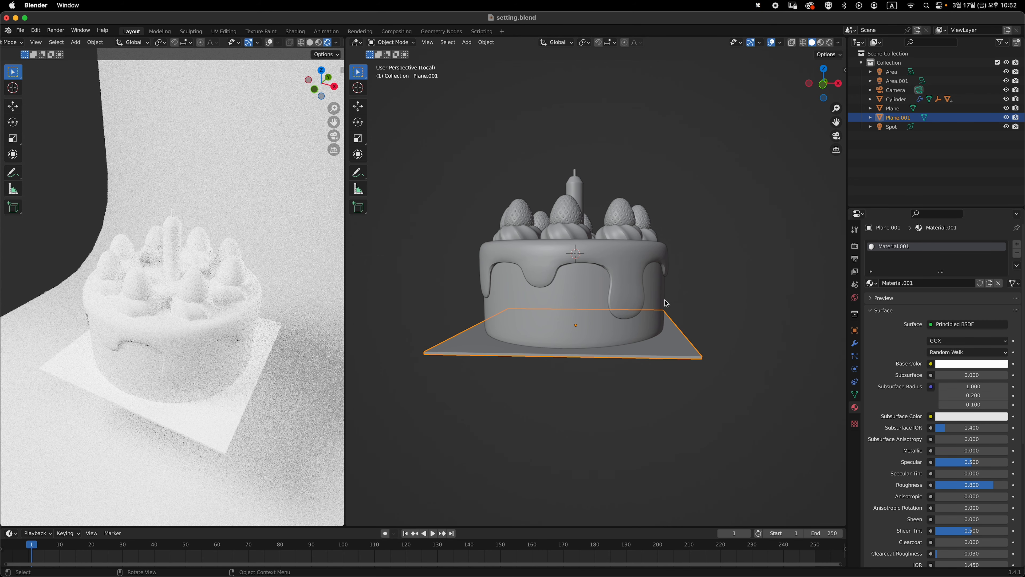
Give the cake body a new material with a dark brown base color of about hue 0.033, saturation 0.730 and value 0.043
{"action": "left_click", "coordinate": [583, 306]}
{"action": "middle_click_drag", "start_coordinate": [730, 298], "coordinate": [801, 316]}
{"action": "left_click", "coordinate": [913, 284]}
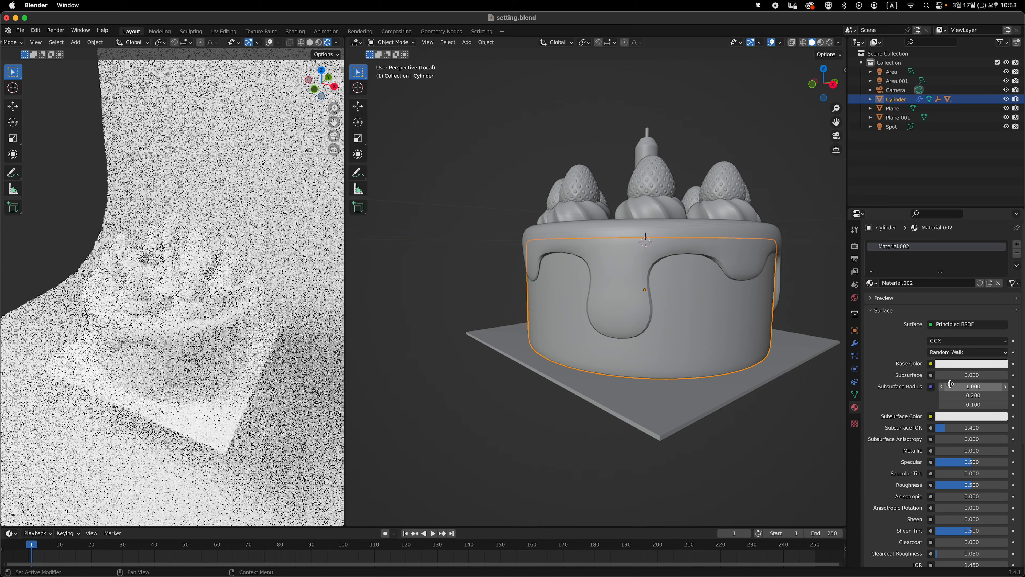
{"action": "left_click", "coordinate": [962, 366]}
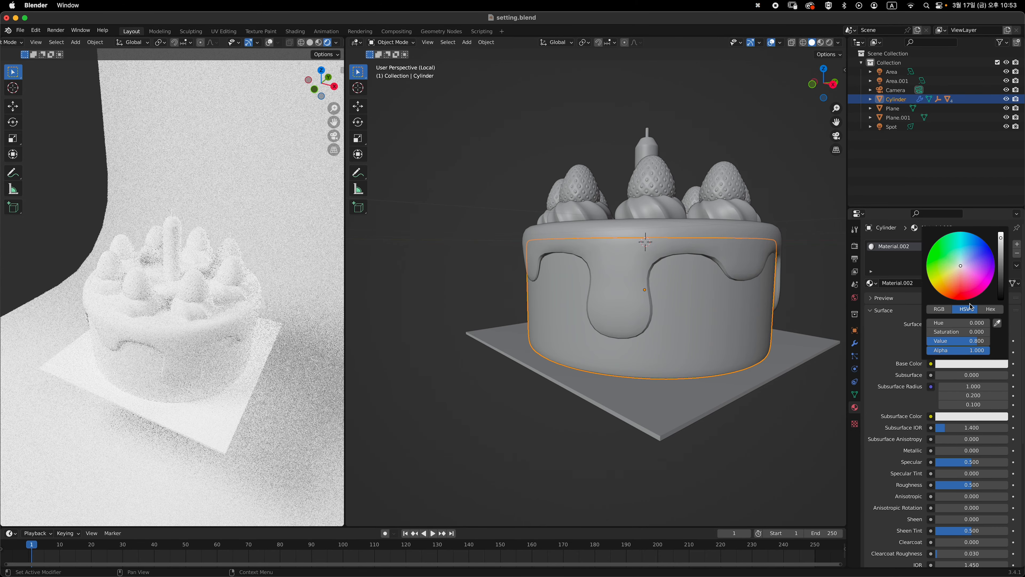
{"action": "left_click", "coordinate": [954, 288]}
{"action": "mouse_move", "coordinate": [999, 281]}
{"action": "left_mouse_down"}
{"action": "mouse_move", "coordinate": [957, 285]}
{"action": "mouse_move", "coordinate": [1003, 286]}
{"action": "mouse_move", "coordinate": [992, 286]}
{"action": "left_mouse_up"}
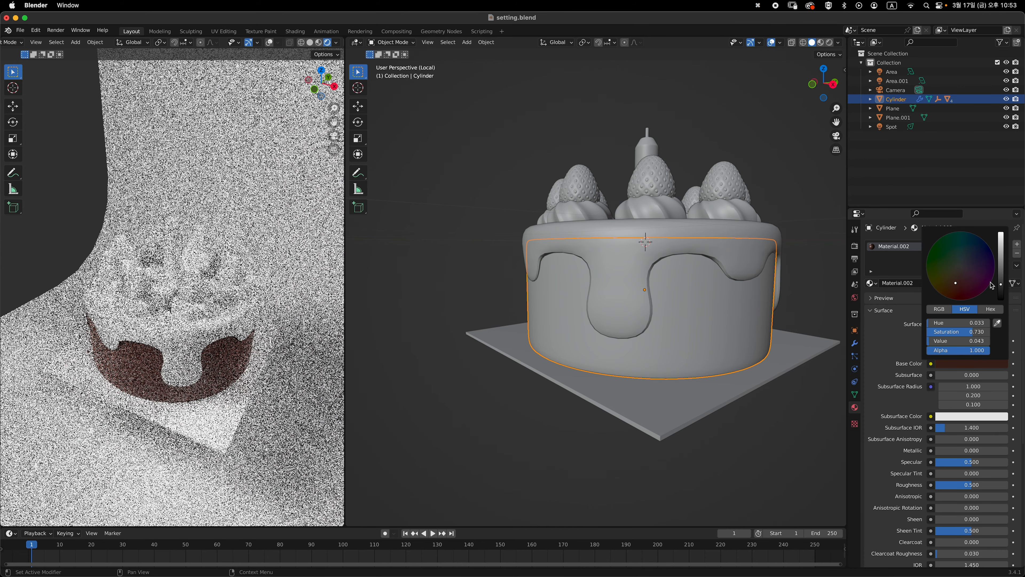
Set the roughness of the brown cake body material to 0.8
{"action": "scroll", "coordinate": [931, 446], "scroll_direction": "down", "scroll_amount": 3}
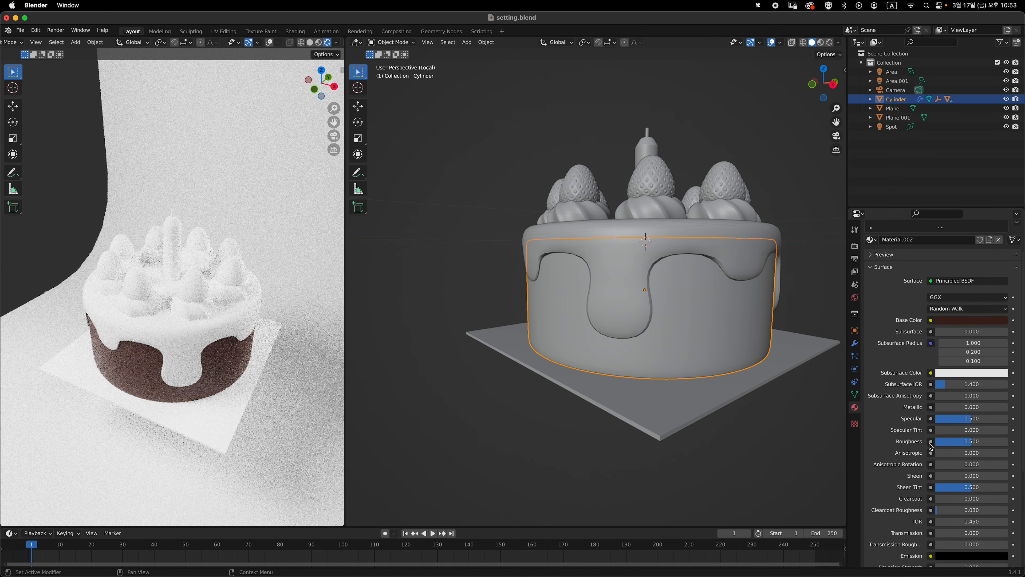
{"action": "left_click", "coordinate": [963, 441]}
{"action": "type", "text": "0"}
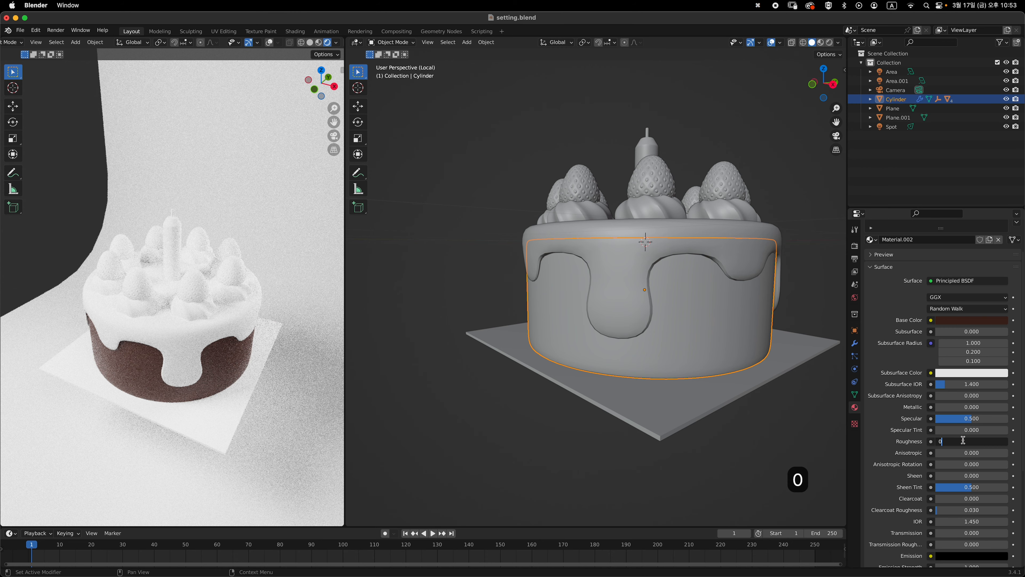
{"action": "type", "text": ".8"}
{"action": "key", "text": "Return"}
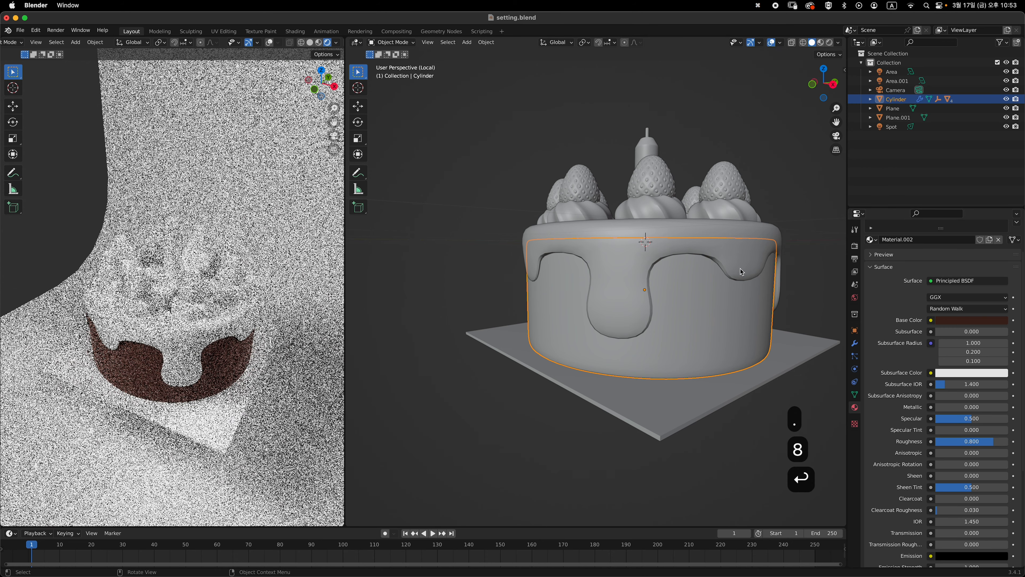
Assign the cake body's brown material, Material.002, to the dripping icing and make it an independent single-user copy
{"action": "middle_click_drag", "start_coordinate": [740, 268], "coordinate": [736, 286]}
{"action": "left_click", "coordinate": [665, 257]}
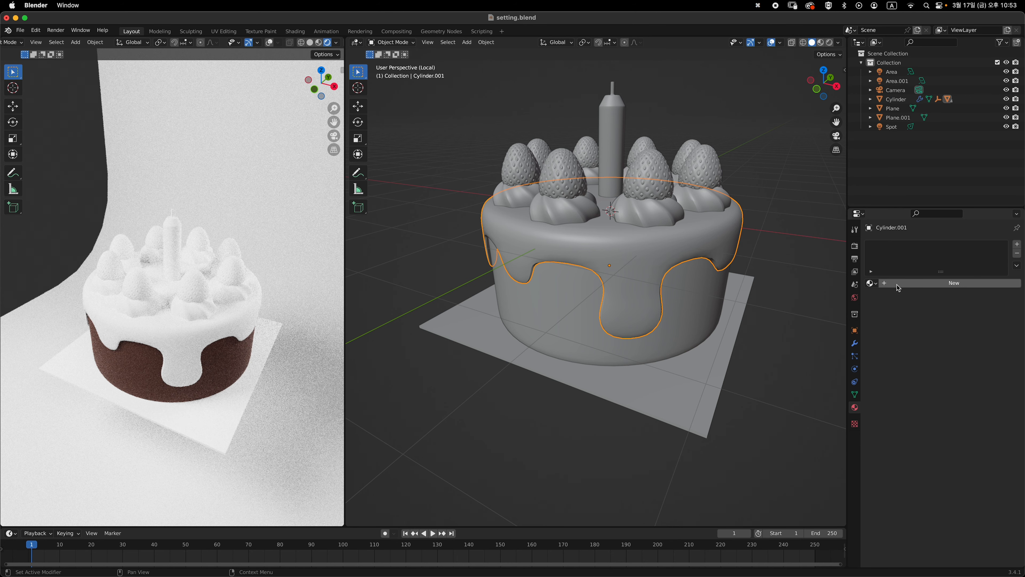
{"action": "left_click", "coordinate": [872, 284]}
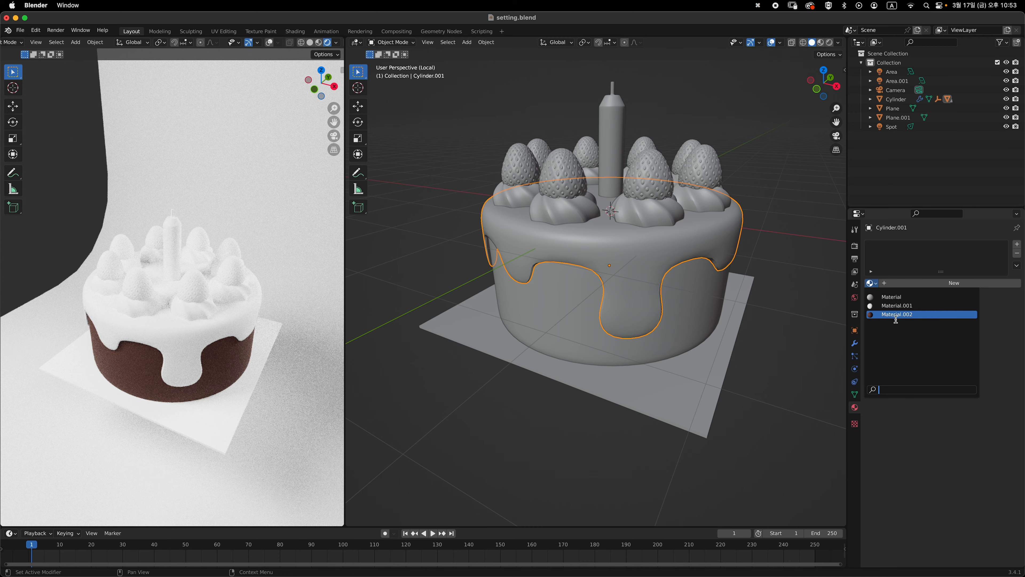
{"action": "left_click", "coordinate": [911, 315]}
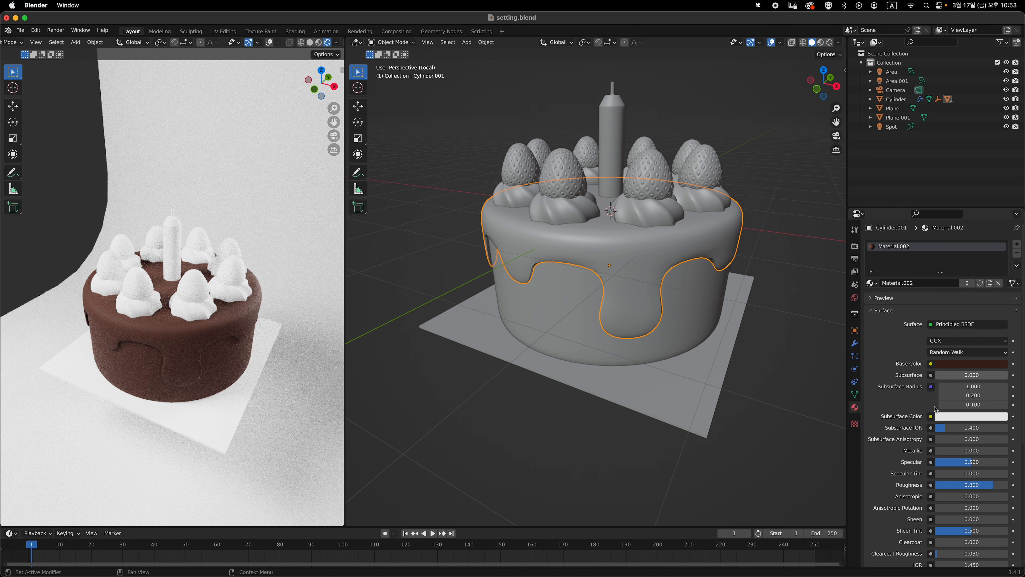
{"action": "scroll", "coordinate": [914, 359], "scroll_direction": "down", "scroll_amount": 5}
{"action": "scroll", "coordinate": [954, 368], "scroll_direction": "up", "scroll_amount": 5}
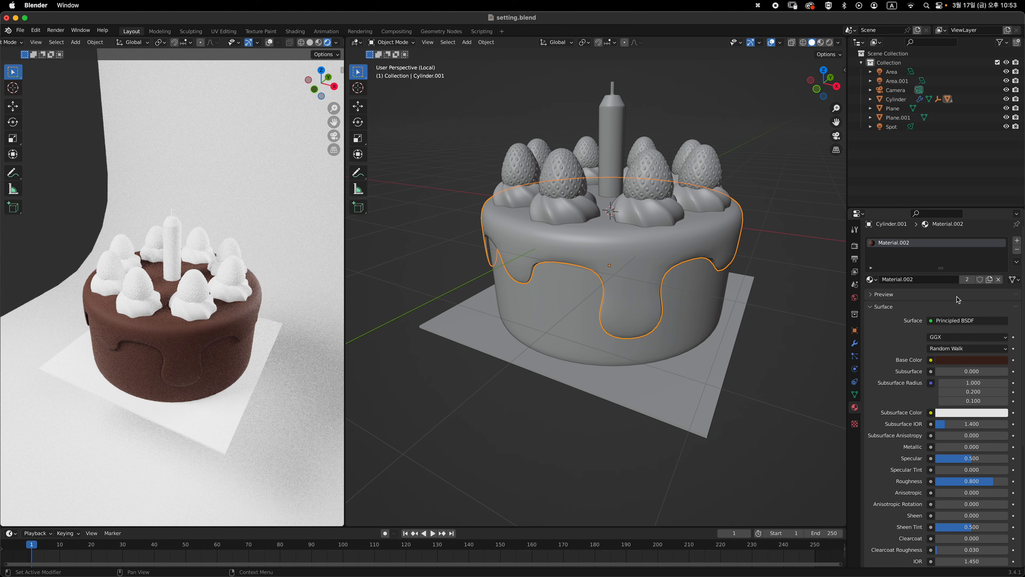
{"action": "left_click", "coordinate": [989, 279]}
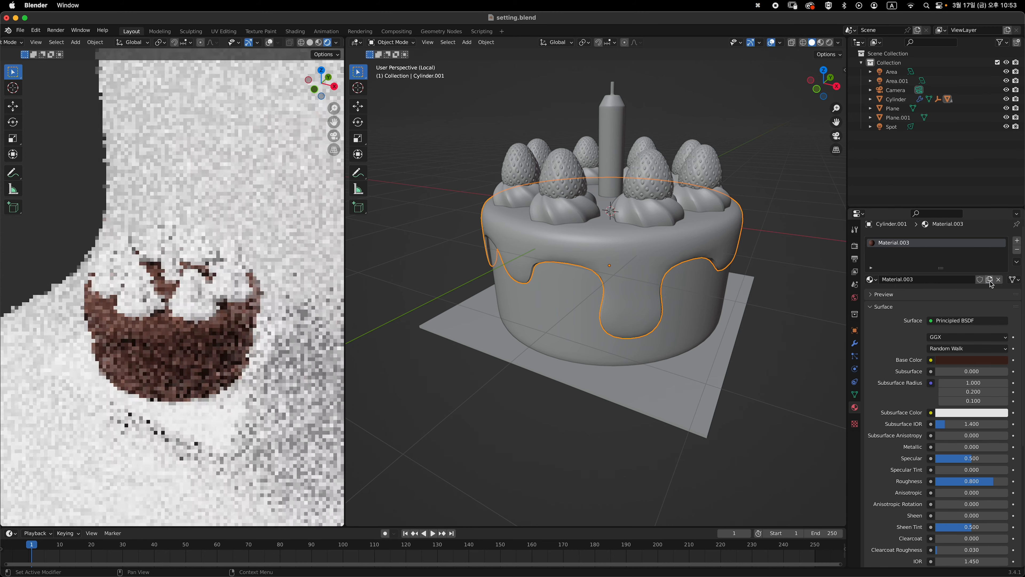
Set the icing material's roughness to 0.3
{"action": "scroll", "coordinate": [955, 332], "scroll_direction": "down", "scroll_amount": 2}
{"action": "scroll", "coordinate": [955, 331], "scroll_direction": "down", "scroll_amount": 3}
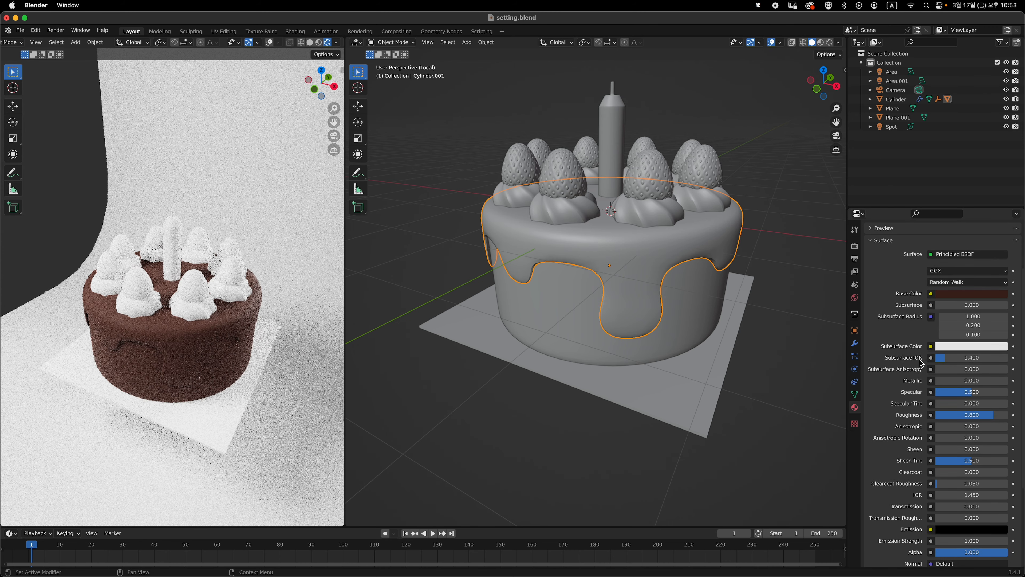
{"action": "scroll", "coordinate": [961, 386], "scroll_direction": "down", "scroll_amount": 1}
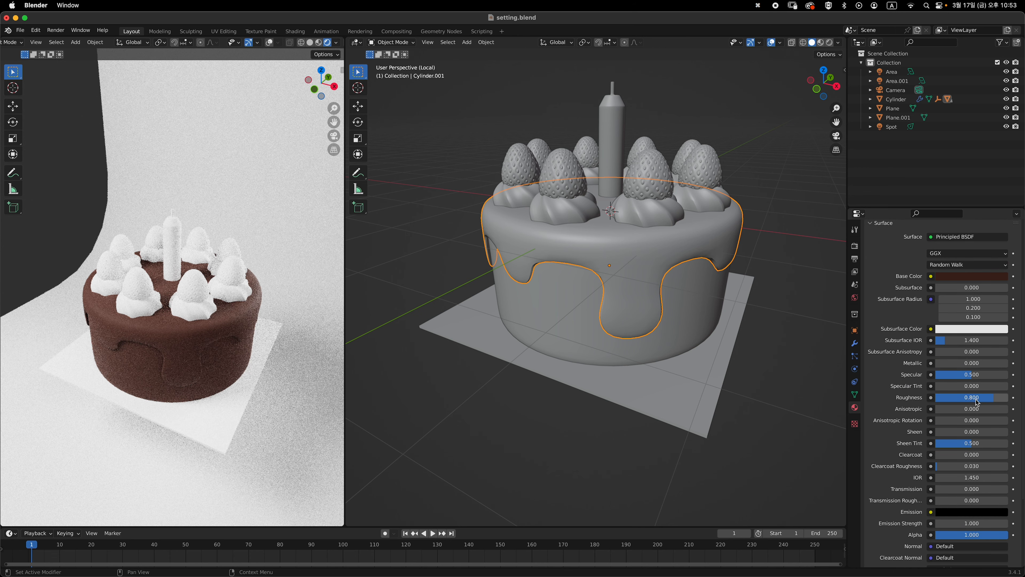
{"action": "double_click", "coordinate": [977, 398]}
{"action": "type", "text": ".3"}
{"action": "key", "text": "Return"}
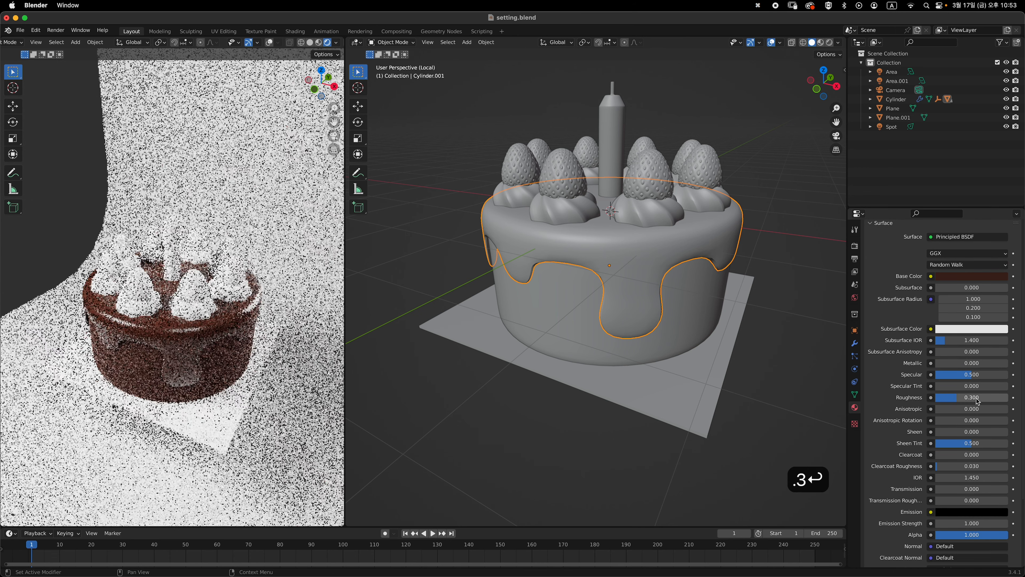
Lighten the icing's base color to a milk-chocolate brown of about hue 0.043, saturation 0.598 and value 0.075
{"action": "scroll", "coordinate": [936, 364], "scroll_direction": "up", "scroll_amount": 3}
{"action": "scroll", "coordinate": [935, 374], "scroll_direction": "up", "scroll_amount": 2}
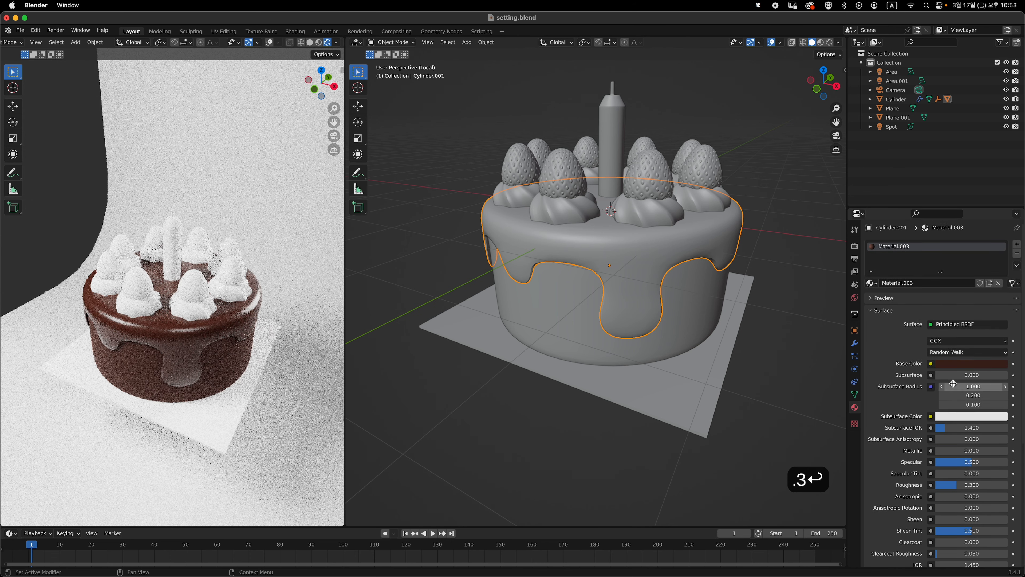
{"action": "left_click", "coordinate": [973, 362]}
{"action": "left_click", "coordinate": [1002, 274]}
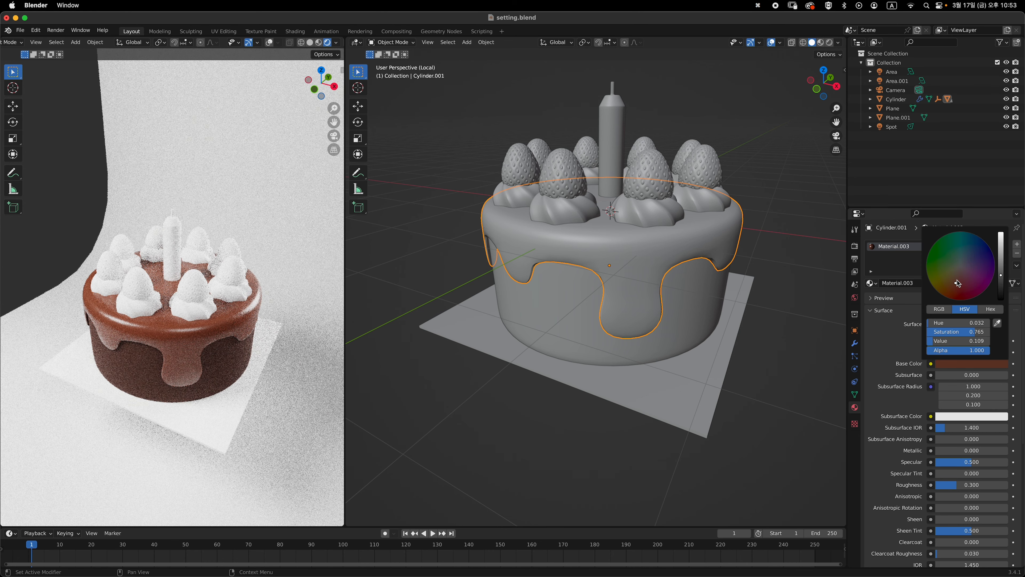
{"action": "left_click_drag", "start_coordinate": [959, 283], "coordinate": [957, 278]}
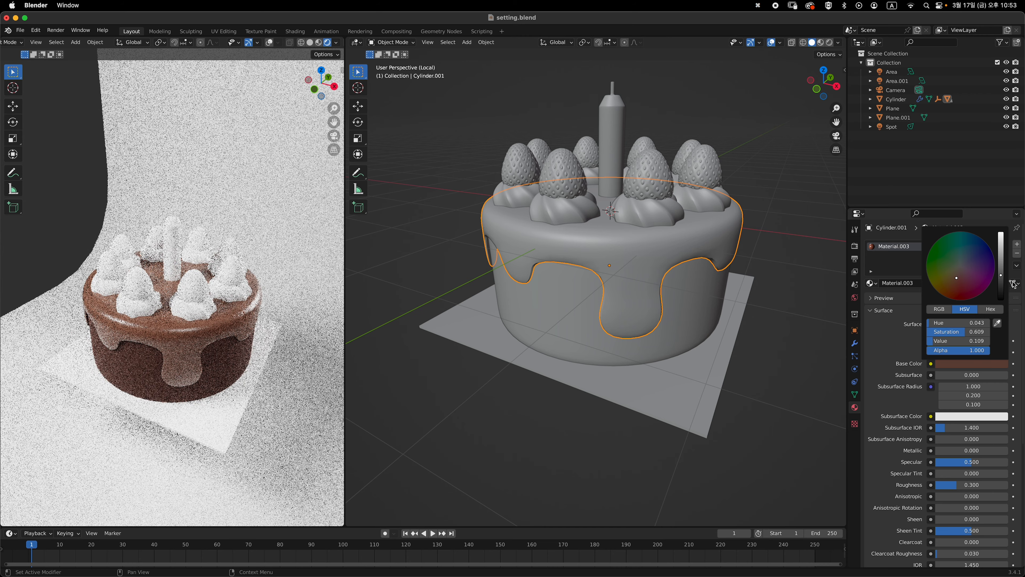
{"action": "left_click", "coordinate": [979, 365]}
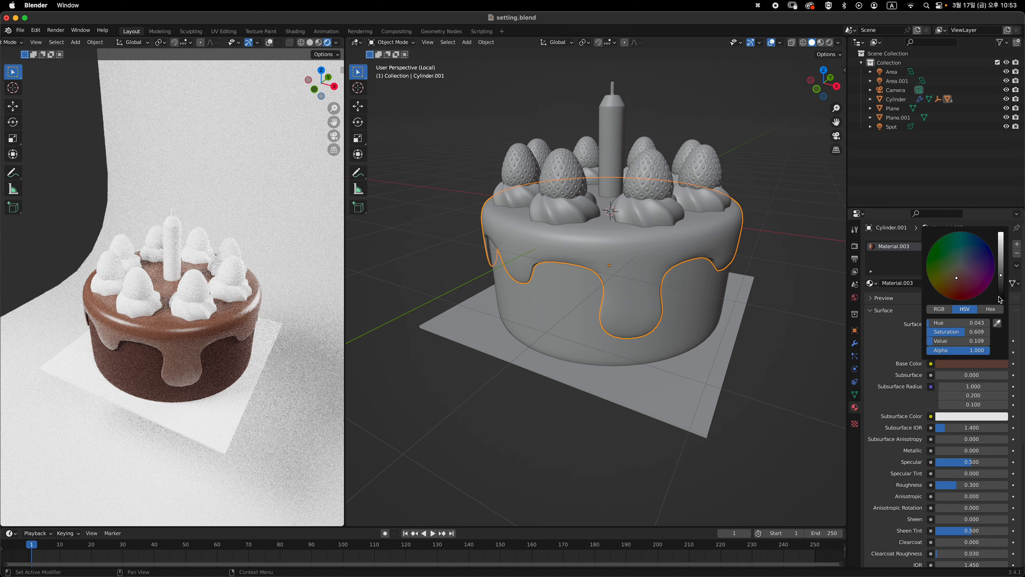
{"action": "left_click_drag", "start_coordinate": [1001, 279], "coordinate": [1001, 282]}
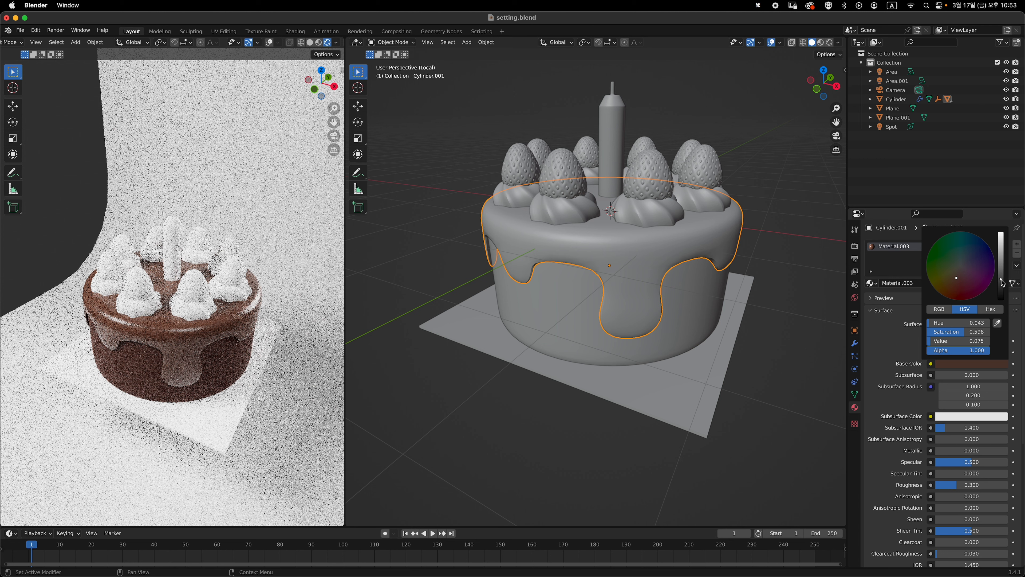
Give the cream swirls a new material with a near-white base color
{"action": "middle_click_drag", "start_coordinate": [703, 304], "coordinate": [705, 253]}
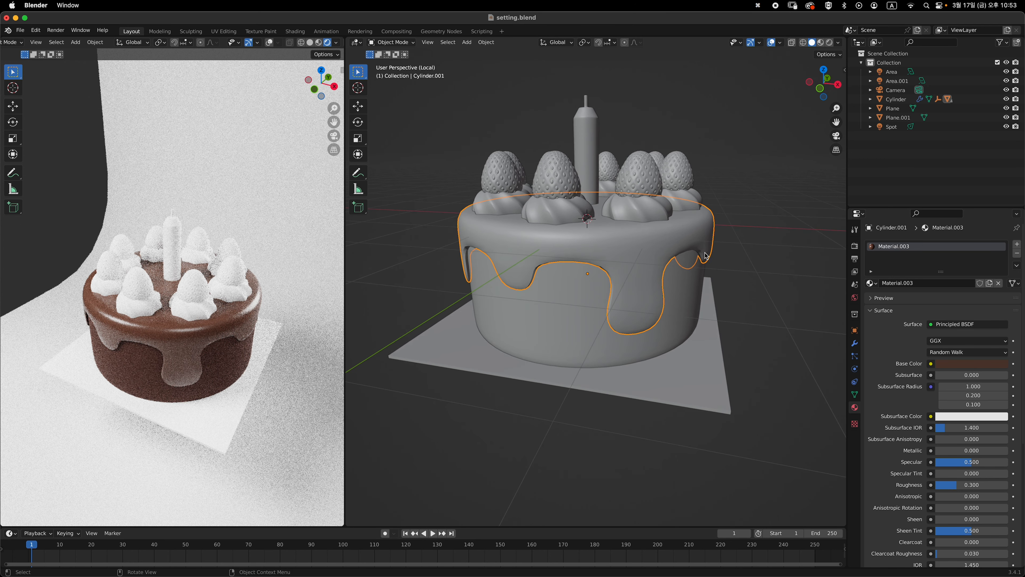
{"action": "left_click", "coordinate": [656, 214]}
{"action": "middle_click_drag", "start_coordinate": [656, 214], "coordinate": [739, 319]}
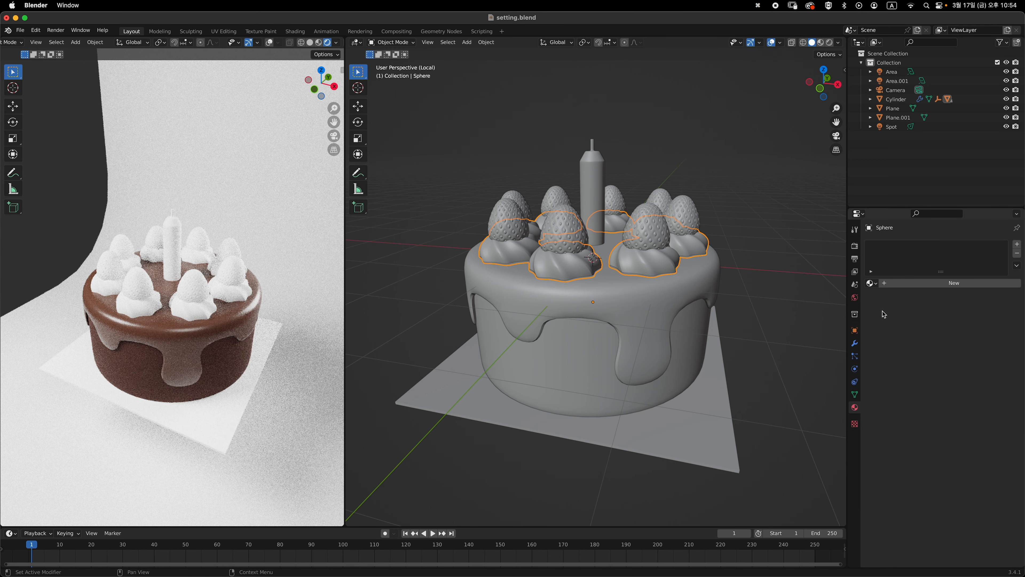
{"action": "left_click", "coordinate": [928, 283]}
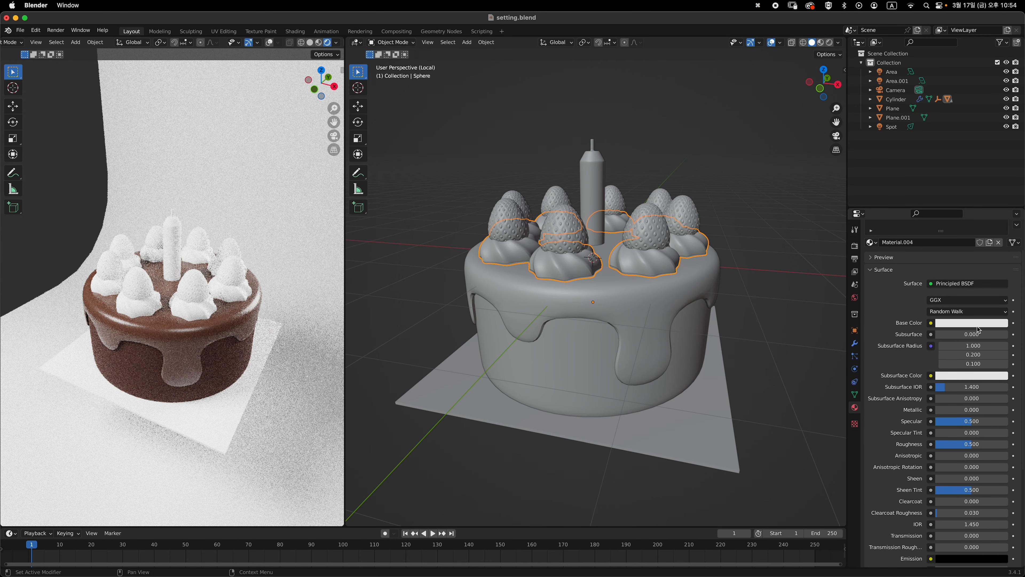
{"action": "left_click", "coordinate": [979, 323]}
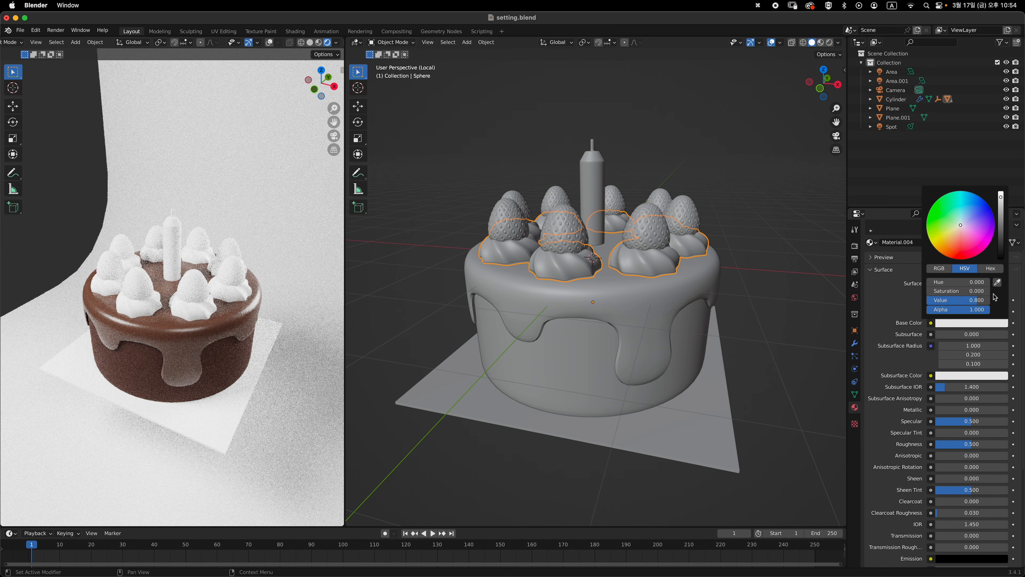
{"action": "left_click", "coordinate": [962, 227]}
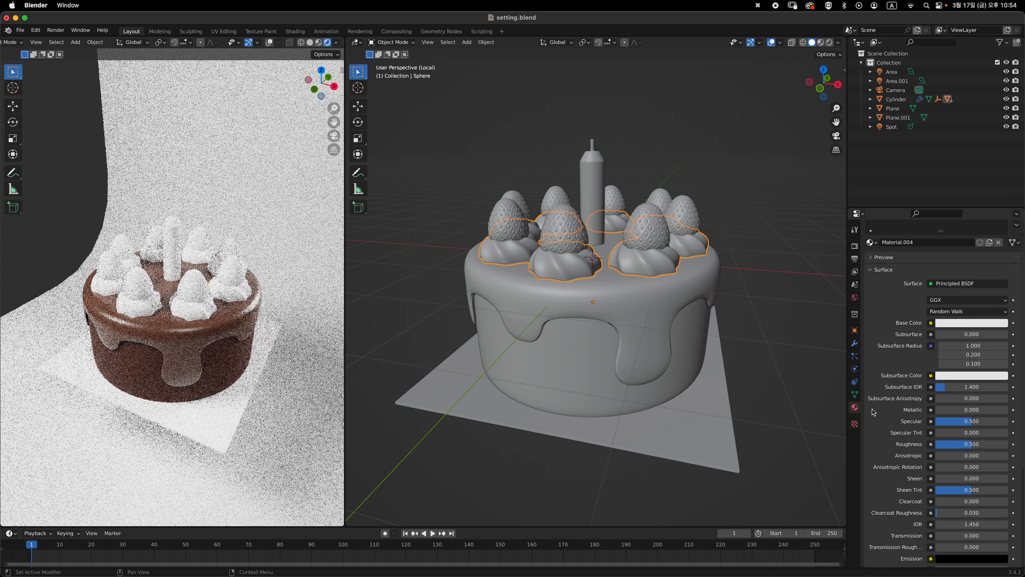
Give the strawberries a new material with a red base color of about hue 0.007, saturation 0.941 and value 0.492
{"action": "mouse_move", "coordinate": [738, 291]}
{"action": "middle_mouse_down", "text": "shift"}
{"action": "mouse_move", "coordinate": [753, 309]}
{"action": "mouse_move", "coordinate": [723, 318]}
{"action": "mouse_move", "coordinate": [727, 244]}
{"action": "mouse_move", "coordinate": [726, 288]}
{"action": "middle_mouse_up", "text": "shift"}
{"action": "left_click", "coordinate": [685, 307]}
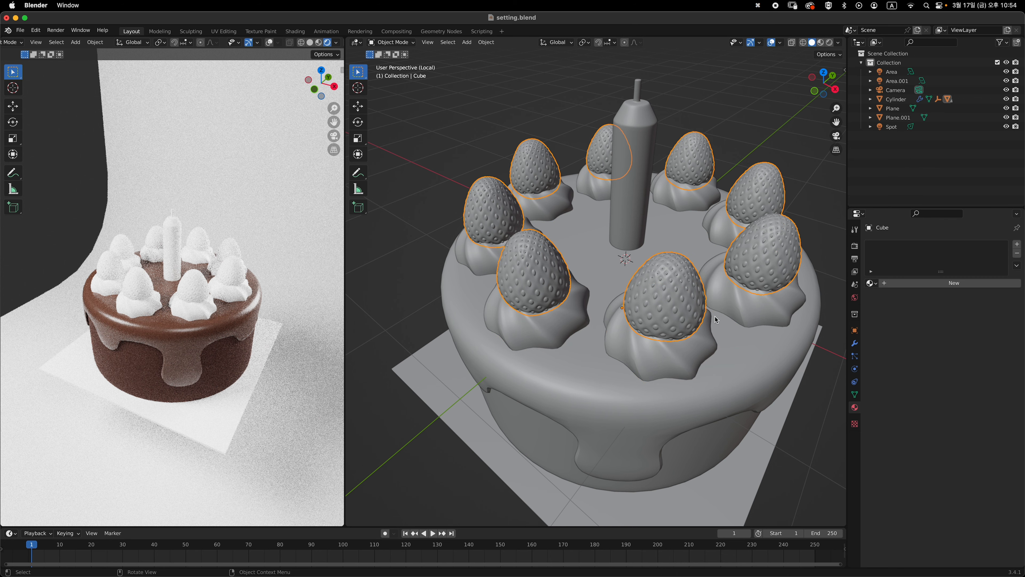
{"action": "left_click", "coordinate": [935, 285]}
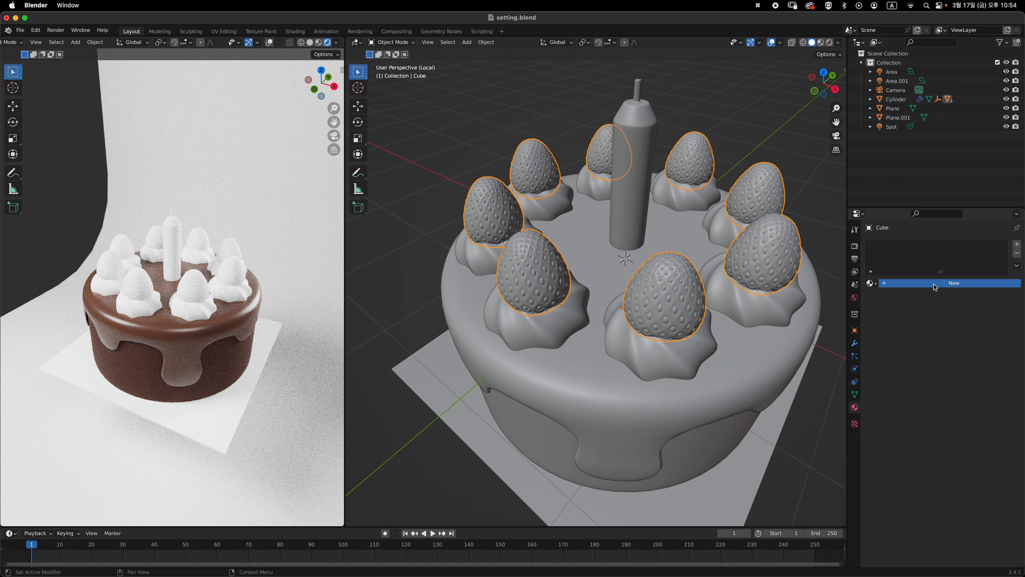
{"action": "left_click", "coordinate": [953, 365]}
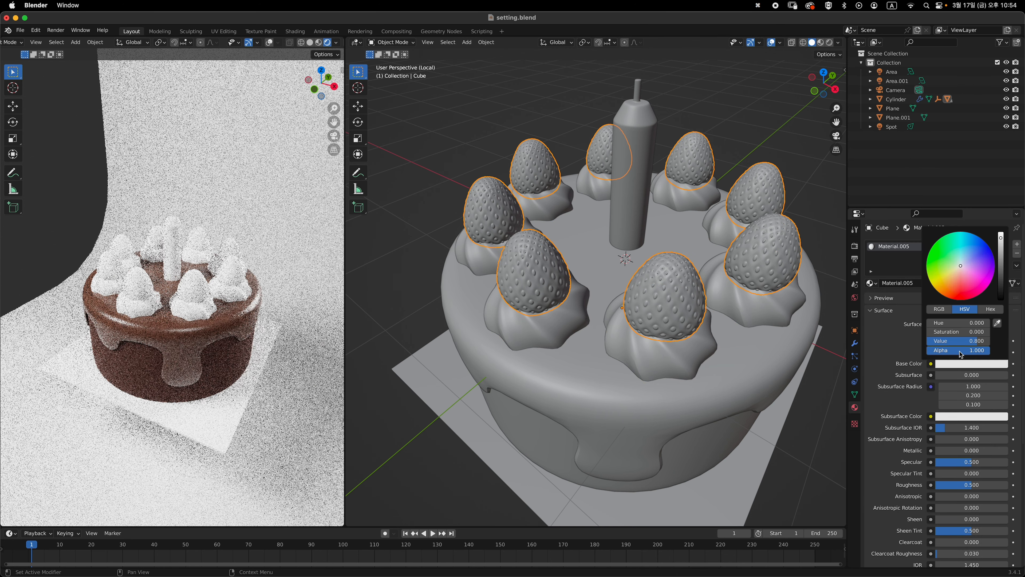
{"action": "left_click", "coordinate": [959, 289]}
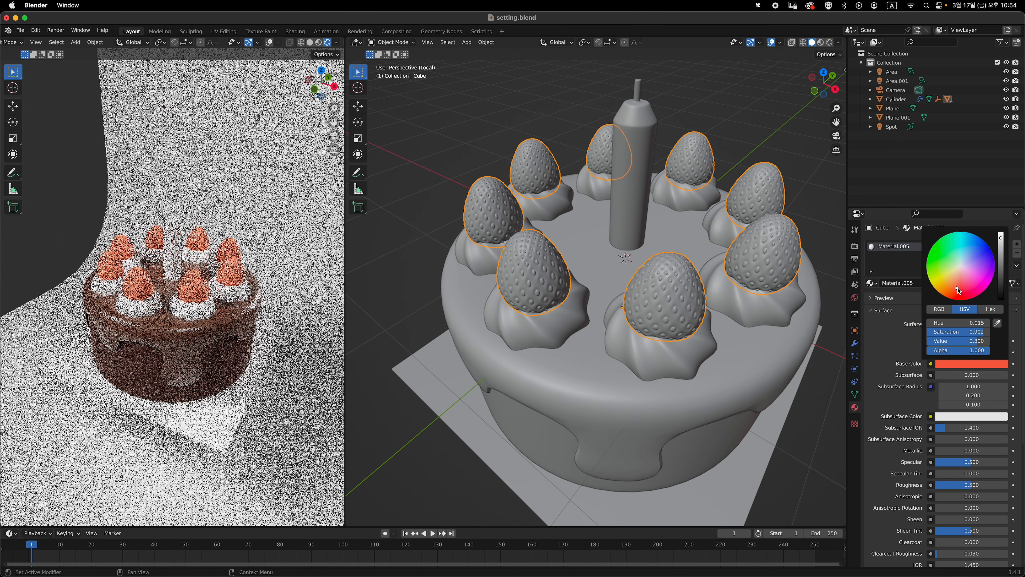
{"action": "left_click", "coordinate": [958, 291]}
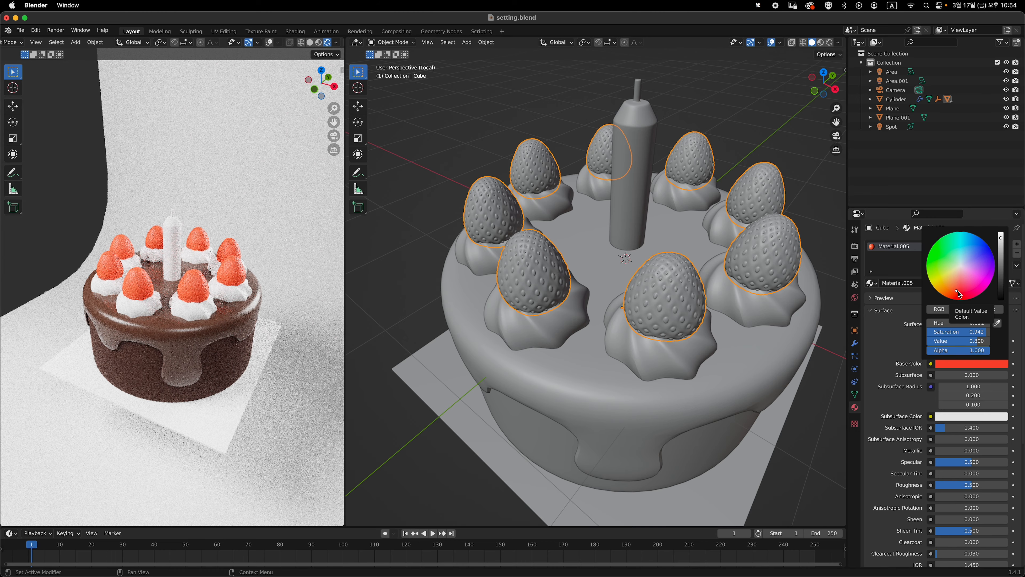
{"action": "left_click_drag", "start_coordinate": [1001, 249], "coordinate": [1002, 254]}
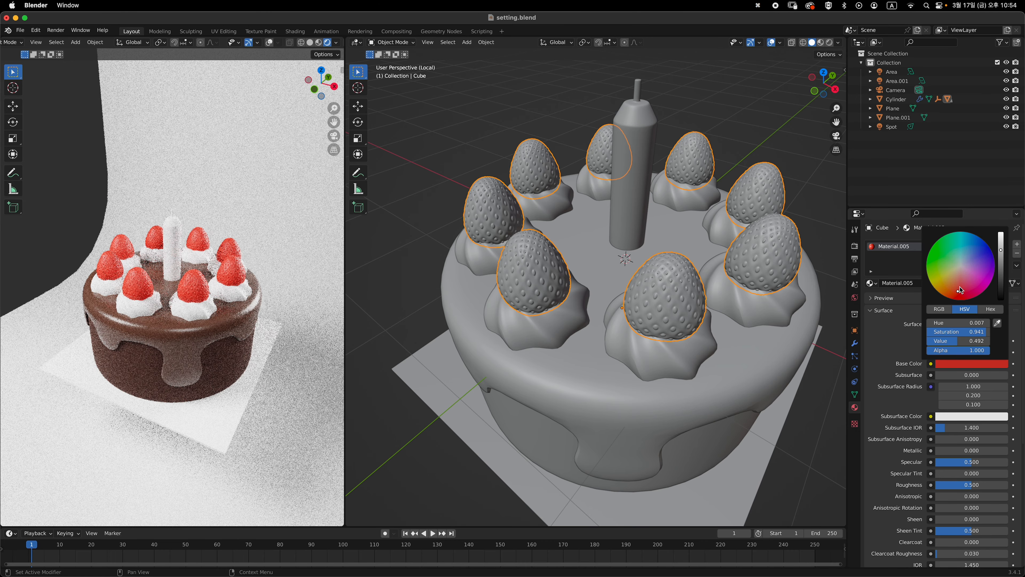
In Edit Mode on the strawberry, clear the selection and select only the seed bumps through the vertex group named Group
{"action": "scroll", "coordinate": [695, 294], "scroll_direction": "up", "scroll_amount": 5}
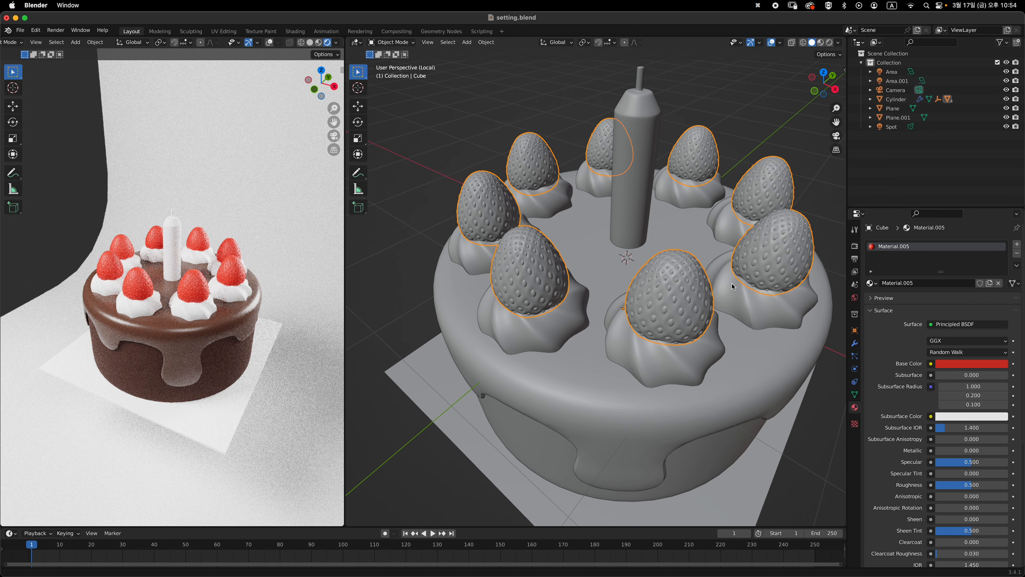
{"action": "middle_click_drag", "start_coordinate": [695, 294], "coordinate": [706, 261]}
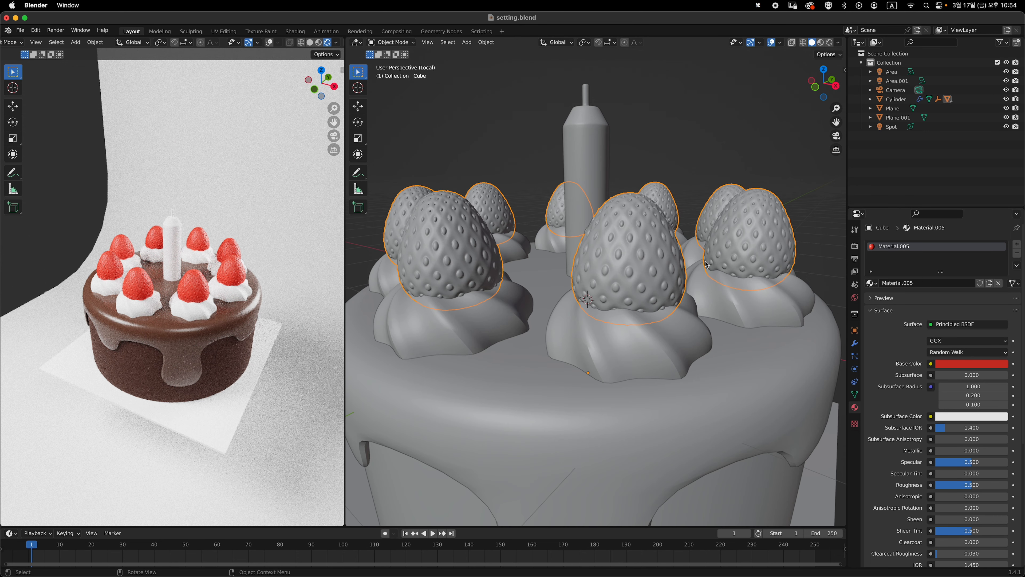
{"action": "scroll", "coordinate": [701, 288], "scroll_direction": "down", "scroll_amount": 2}
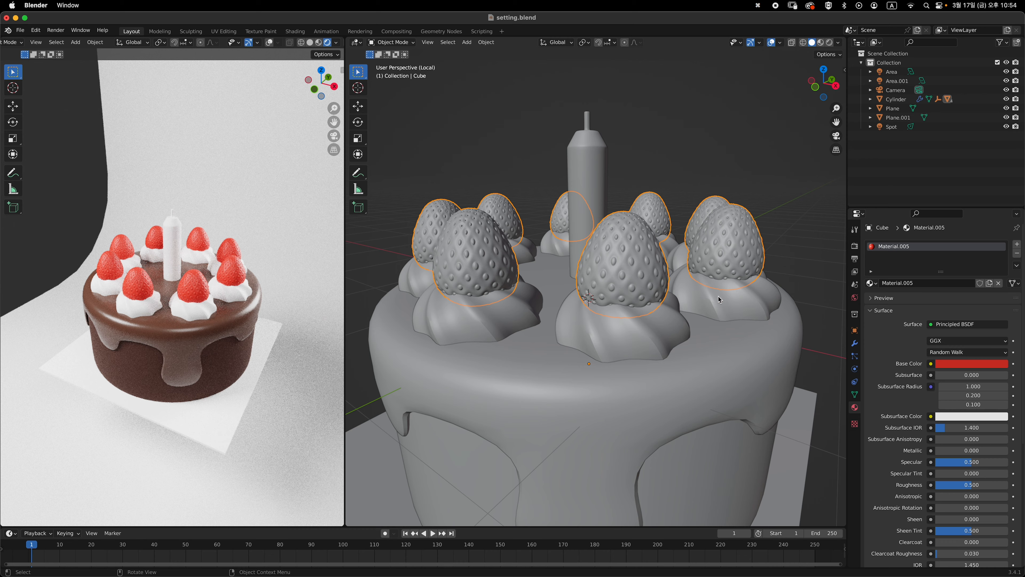
{"action": "left_click", "coordinate": [855, 395]}
{"action": "key", "text": "Tab"}
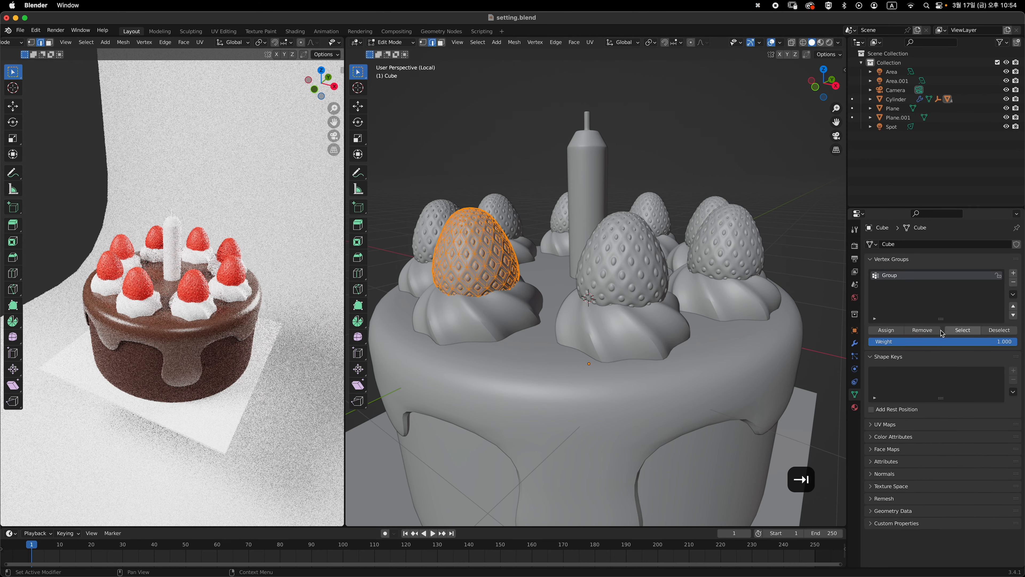
{"action": "left_click", "coordinate": [819, 293]}
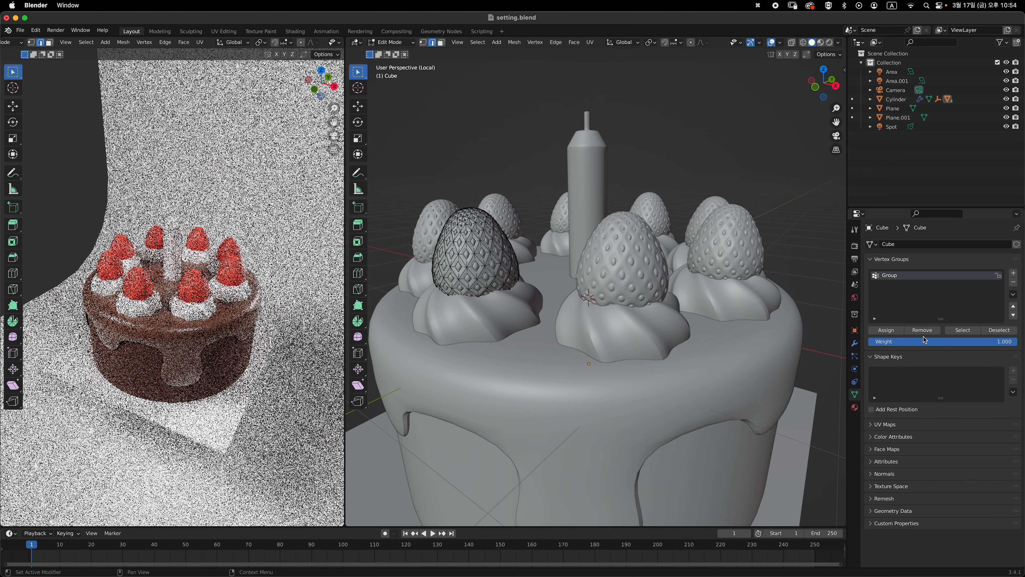
{"action": "left_click", "coordinate": [966, 335]}
{"action": "left_click", "coordinate": [952, 331]}
{"action": "left_click", "coordinate": [855, 343]}
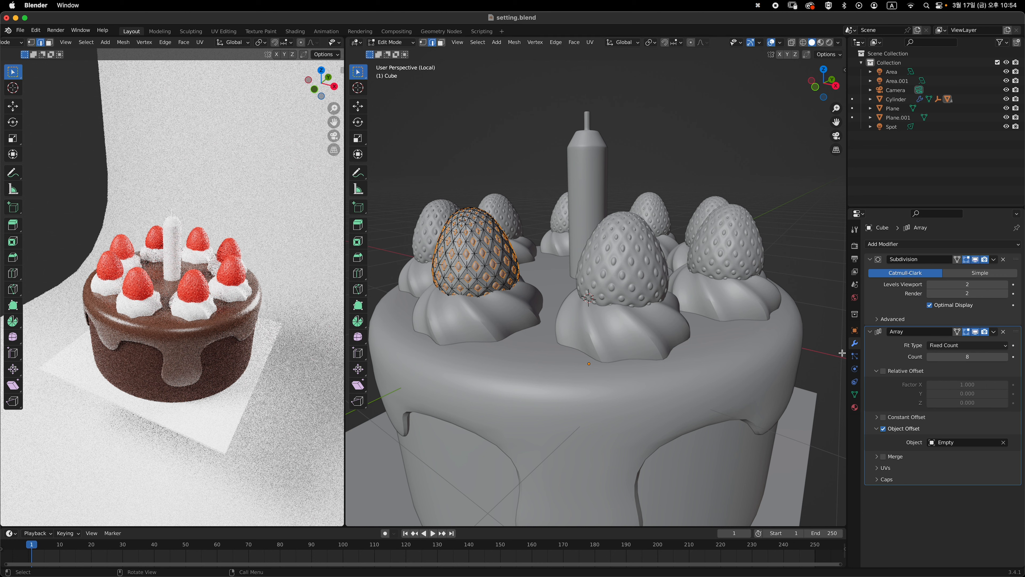
Add a second material slot to the strawberry, assign it to the selected seed faces and create a new material in it
{"action": "left_click", "coordinate": [855, 407]}
{"action": "middle_click_drag", "start_coordinate": [760, 366], "coordinate": [813, 404], "text": "shift"}
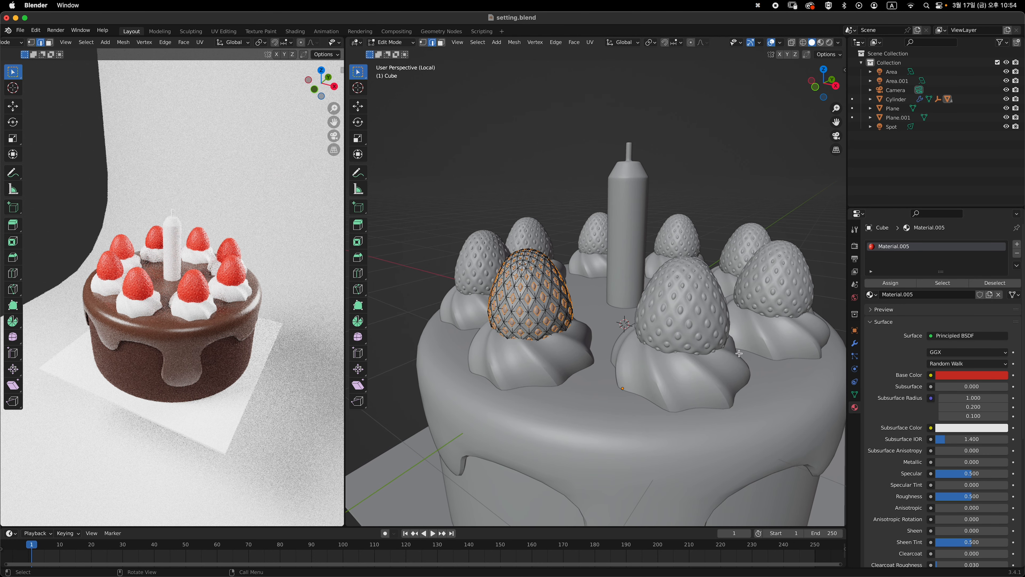
{"action": "middle_click_drag", "start_coordinate": [711, 350], "coordinate": [765, 339]}
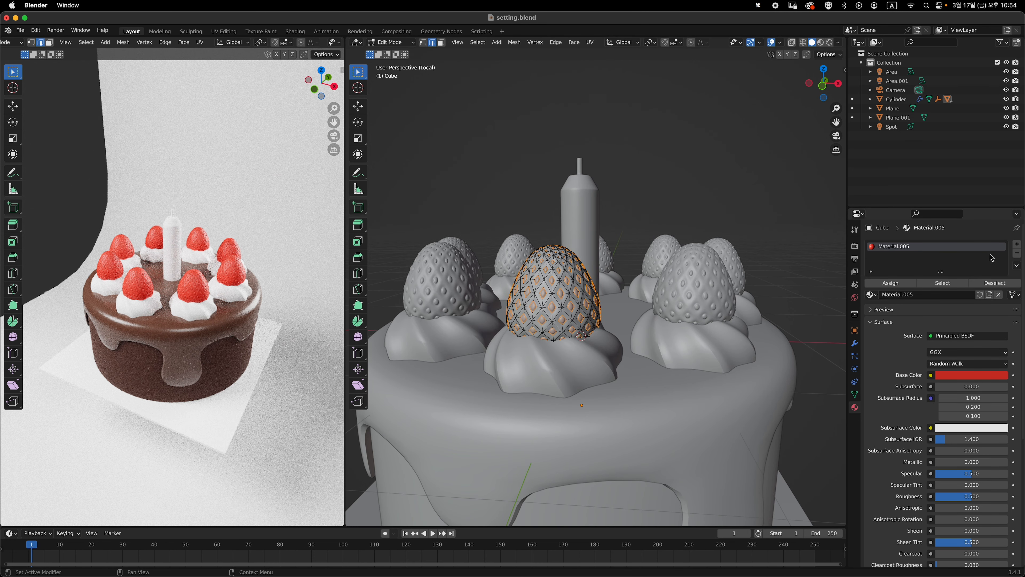
{"action": "left_click", "coordinate": [1017, 245]}
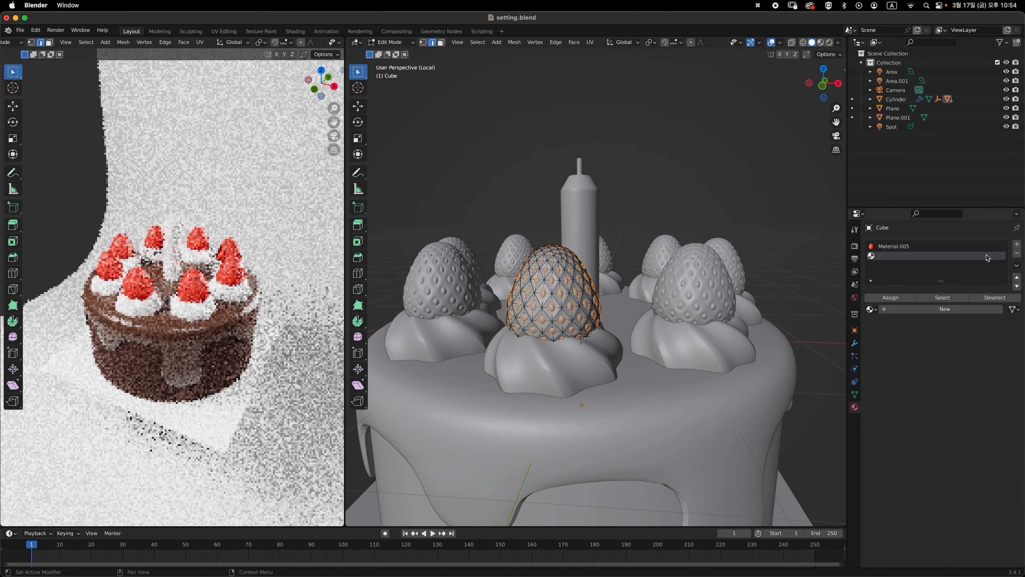
{"action": "left_click", "coordinate": [878, 303]}
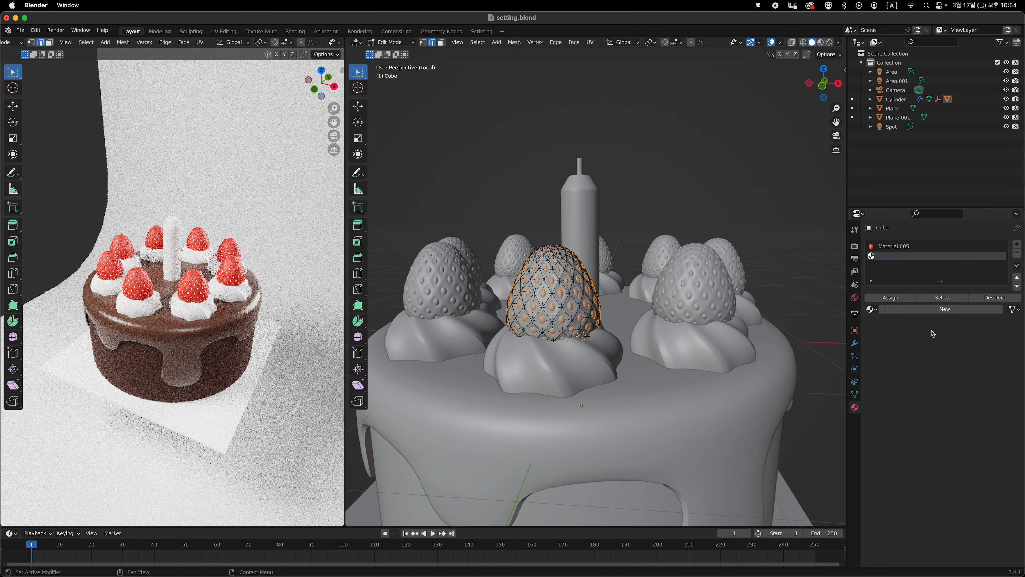
{"action": "left_click", "coordinate": [930, 311]}
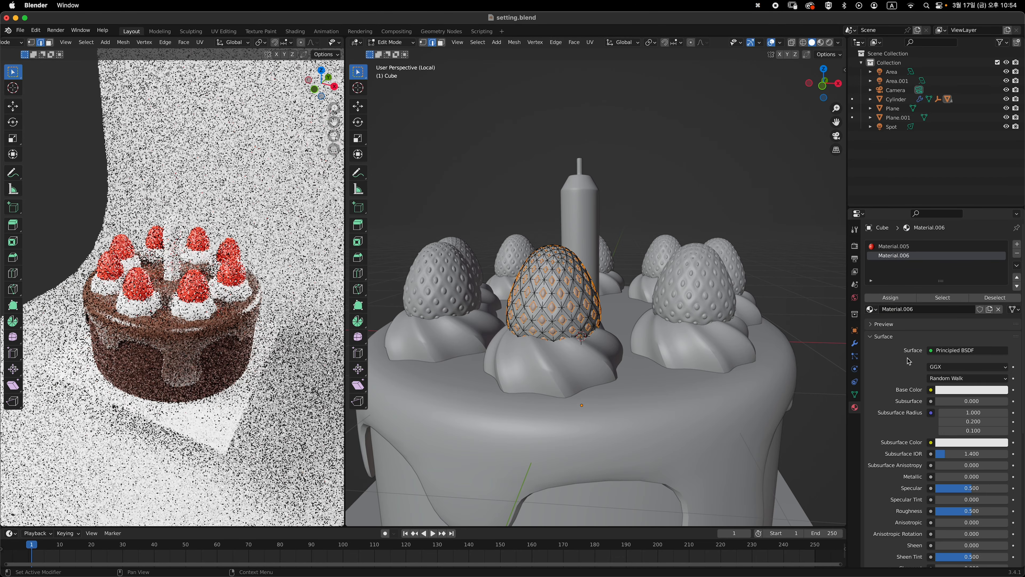
Set the base color of the strawberry's seed material to a pale yellow
{"action": "scroll", "coordinate": [615, 281], "scroll_direction": "up", "scroll_amount": 1}
{"action": "scroll", "coordinate": [616, 281], "scroll_direction": "up", "scroll_amount": 1}
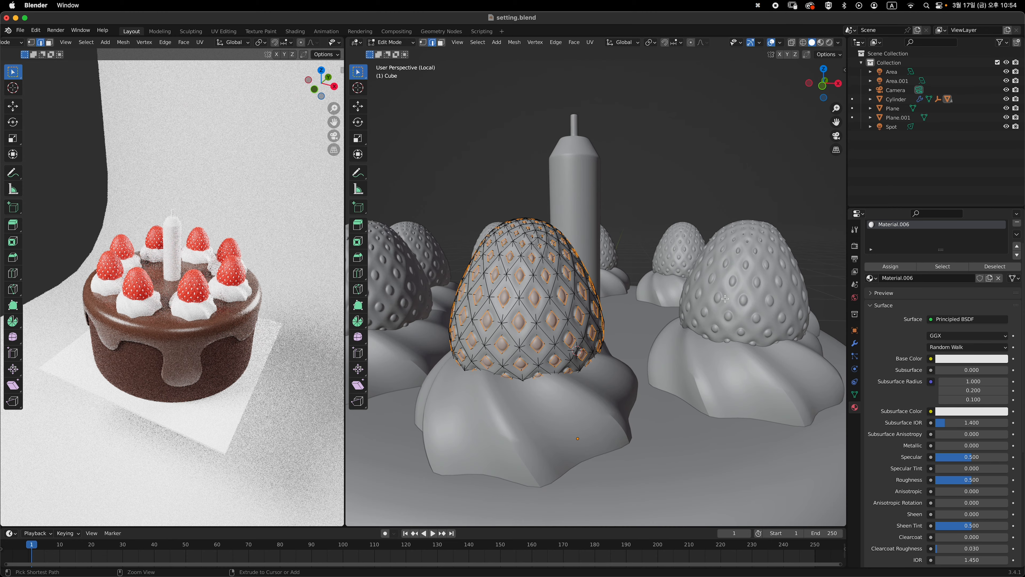
{"action": "left_click", "coordinate": [957, 358]}
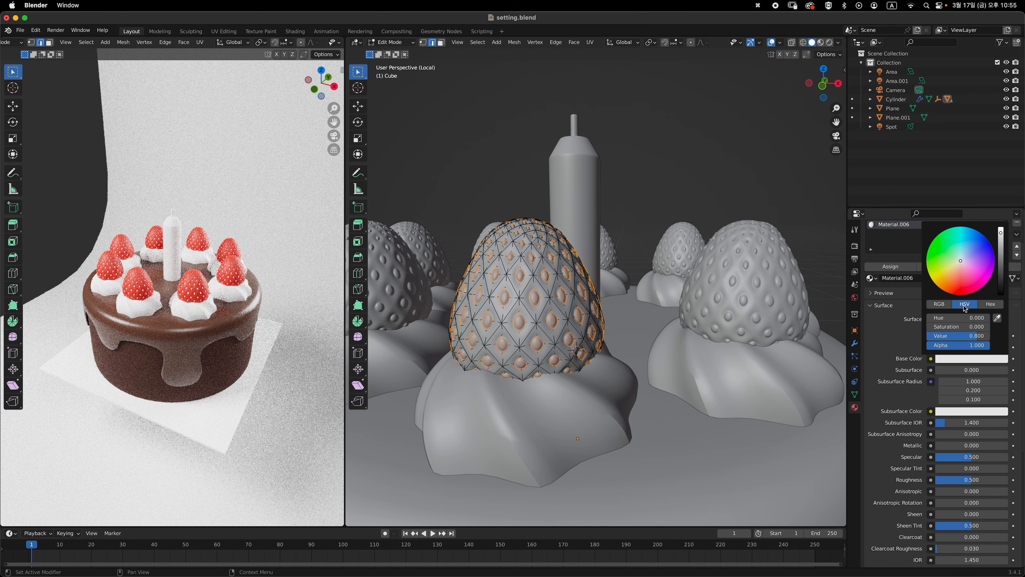
{"action": "left_click", "coordinate": [949, 274]}
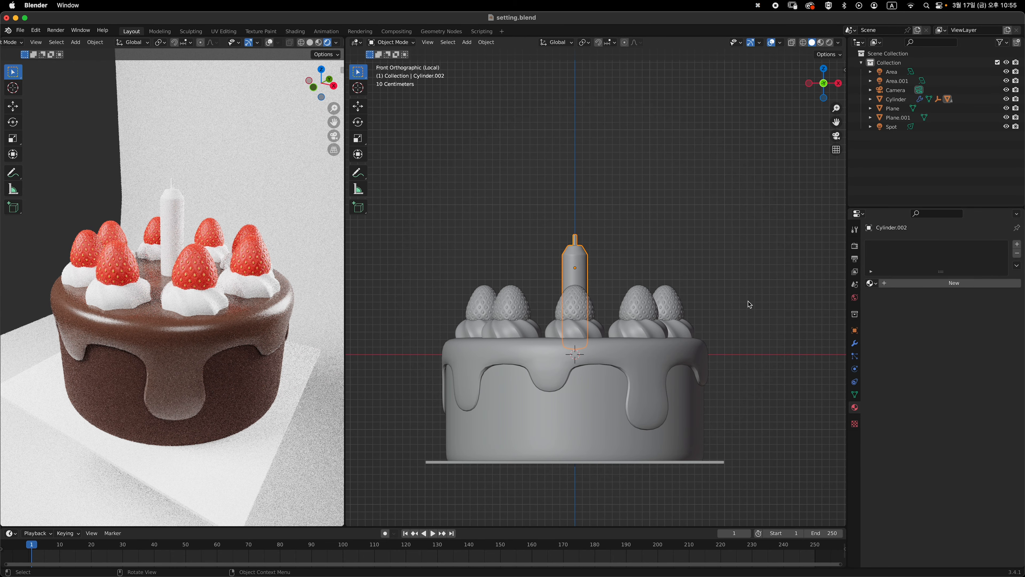
Give the candle a new material with a near-black base color and check it in the rendered view from several angles
{"action": "left_click", "coordinate": [913, 284]}
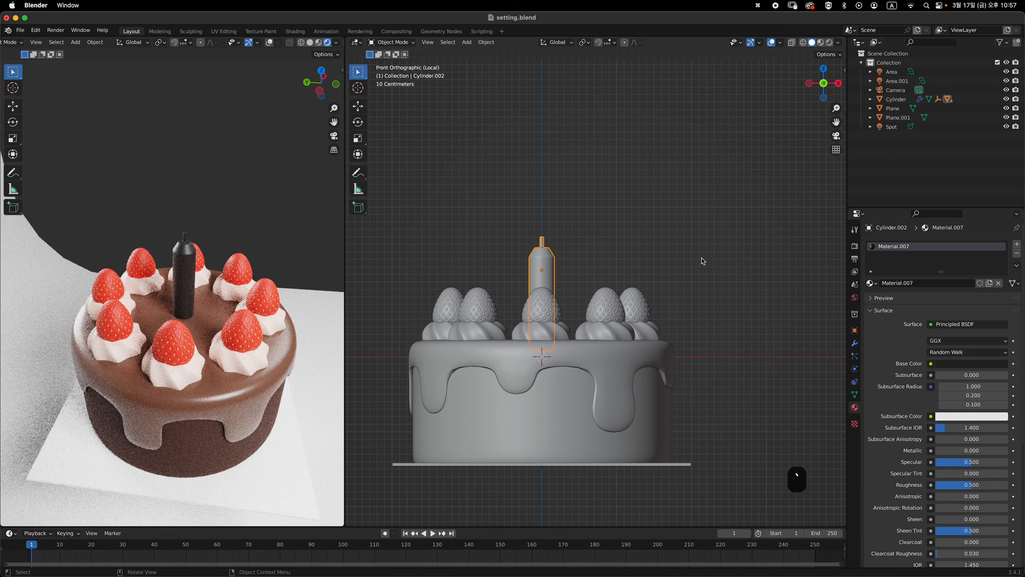
{"action": "middle_click_drag", "start_coordinate": [710, 279], "coordinate": [721, 271], "text": "shift"}
{"action": "key", "text": "1"}
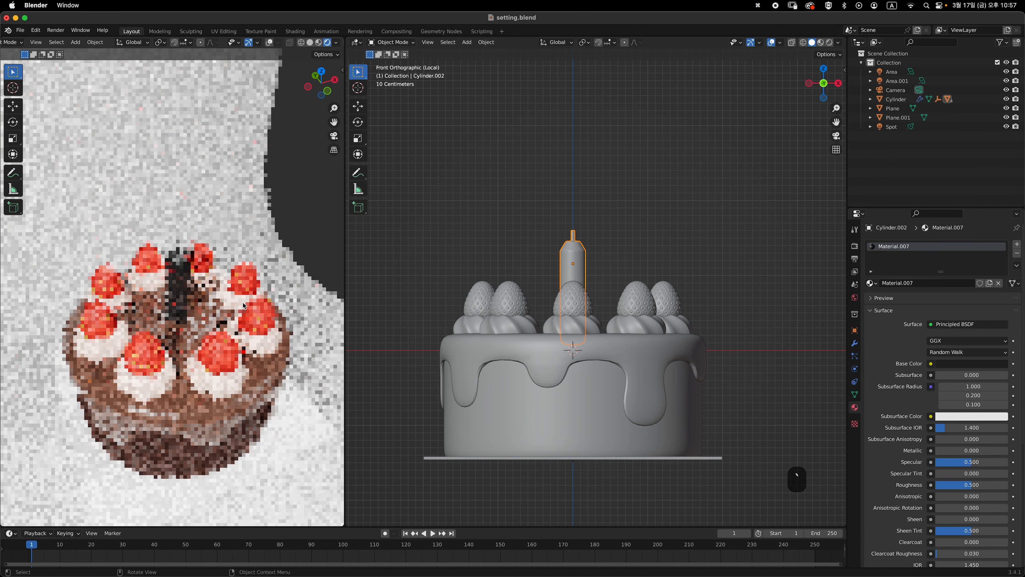
{"action": "middle_click_drag", "start_coordinate": [253, 269], "coordinate": [229, 297]}
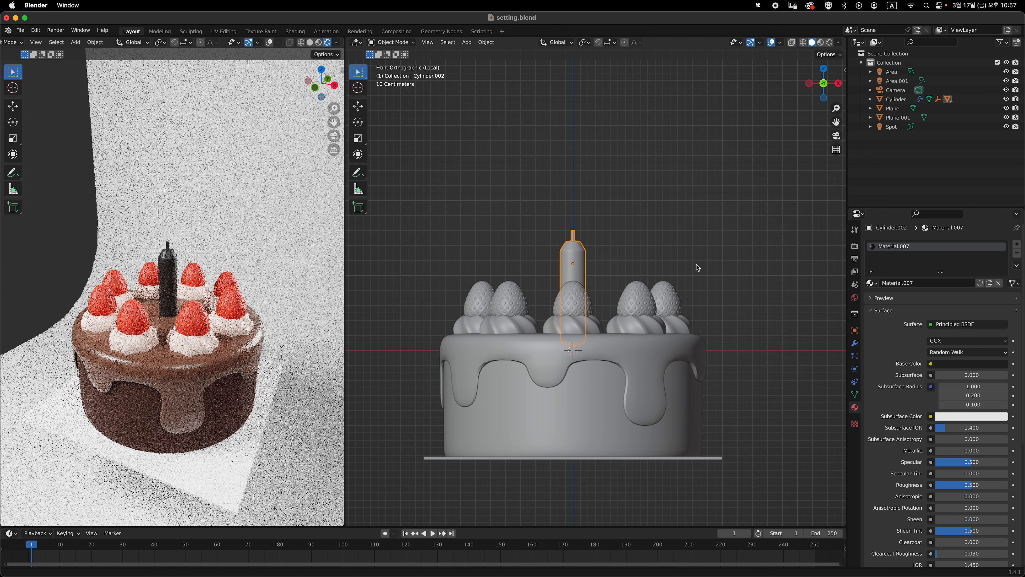
{"action": "middle_click_drag", "start_coordinate": [709, 266], "coordinate": [733, 251], "text": "shift"}
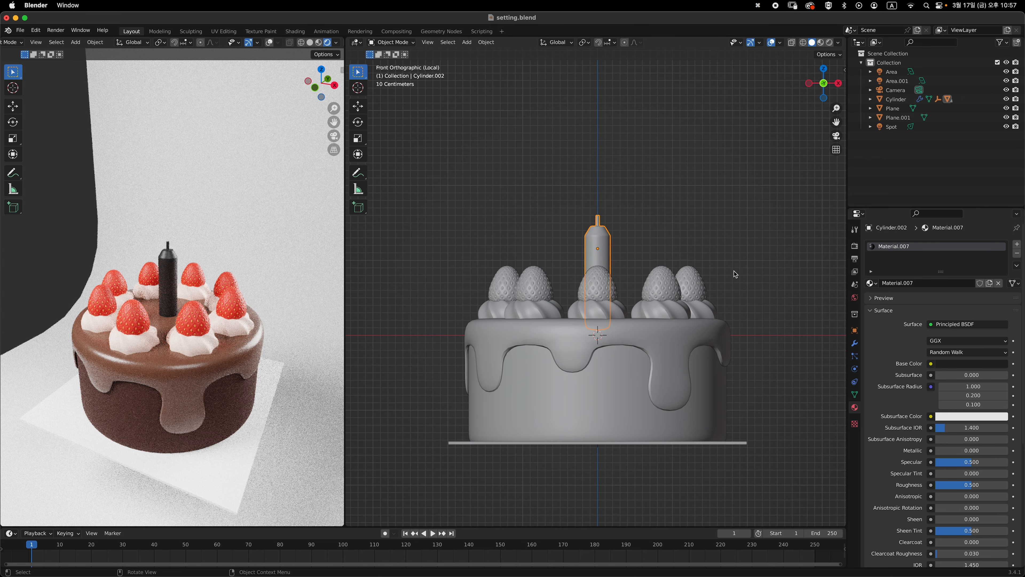
{"action": "middle_click_drag", "start_coordinate": [737, 268], "coordinate": [727, 279], "text": "ctrl"}
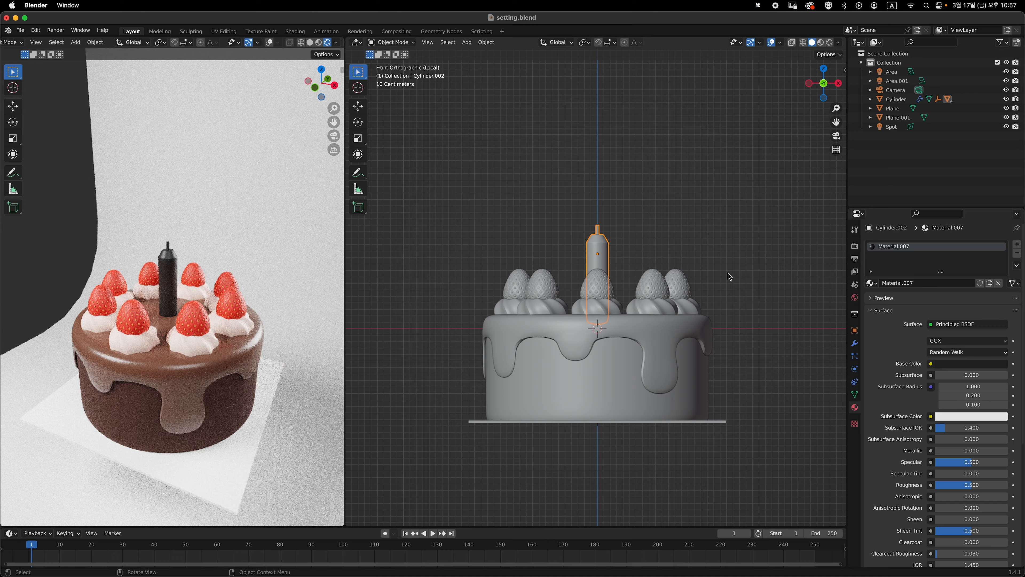
{"action": "middle_click_drag", "start_coordinate": [319, 273], "coordinate": [303, 333], "text": "ctrl"}
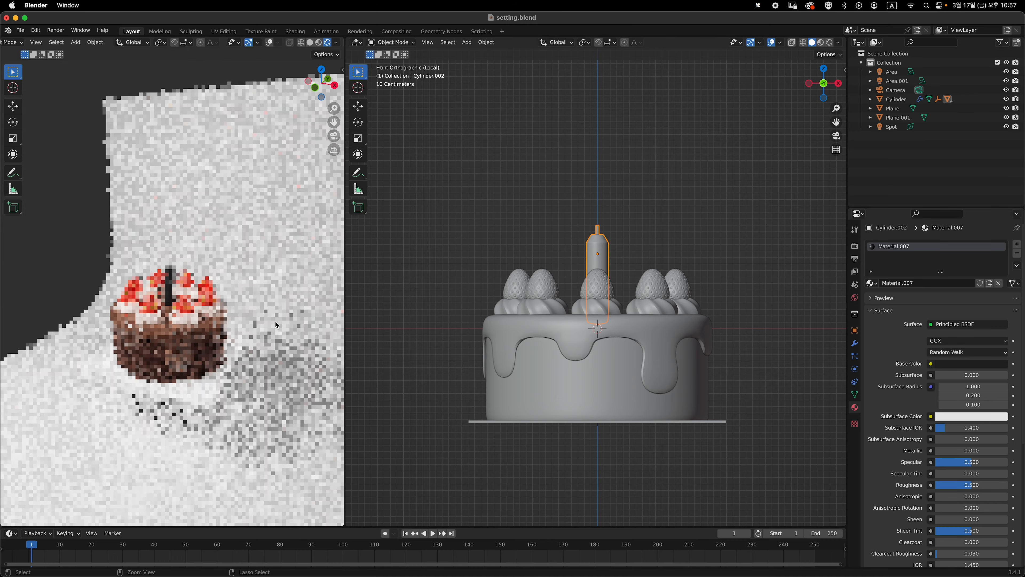
{"action": "key", "text": "grave"}
{"action": "middle_click_drag", "start_coordinate": [238, 226], "coordinate": [250, 275], "text": "ctrl"}
Leave the isolated local view of the cake and set the power of the area light named Area to 1000 W
{"action": "left_click", "coordinate": [711, 231]}
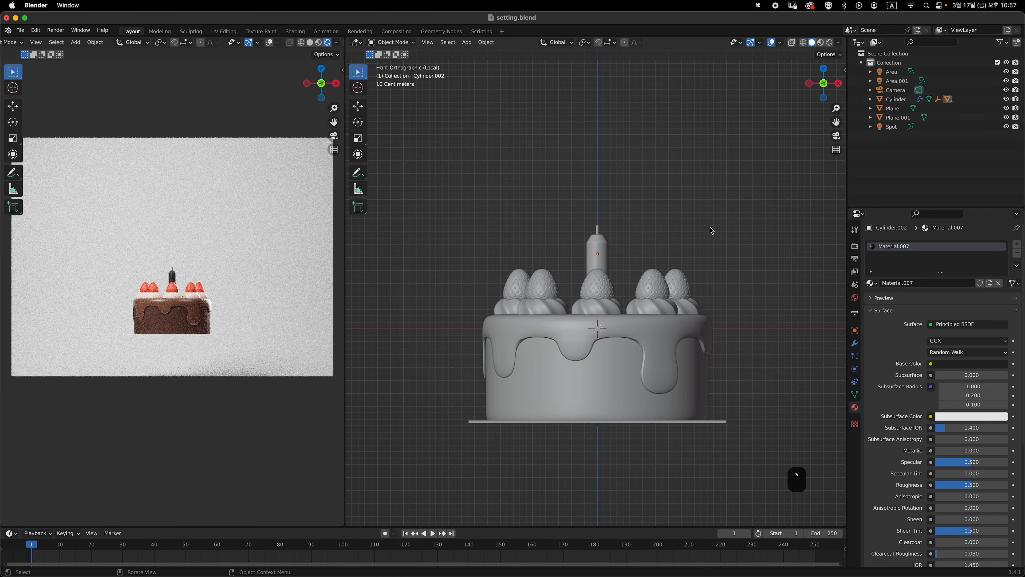
{"action": "key", "text": "slash"}
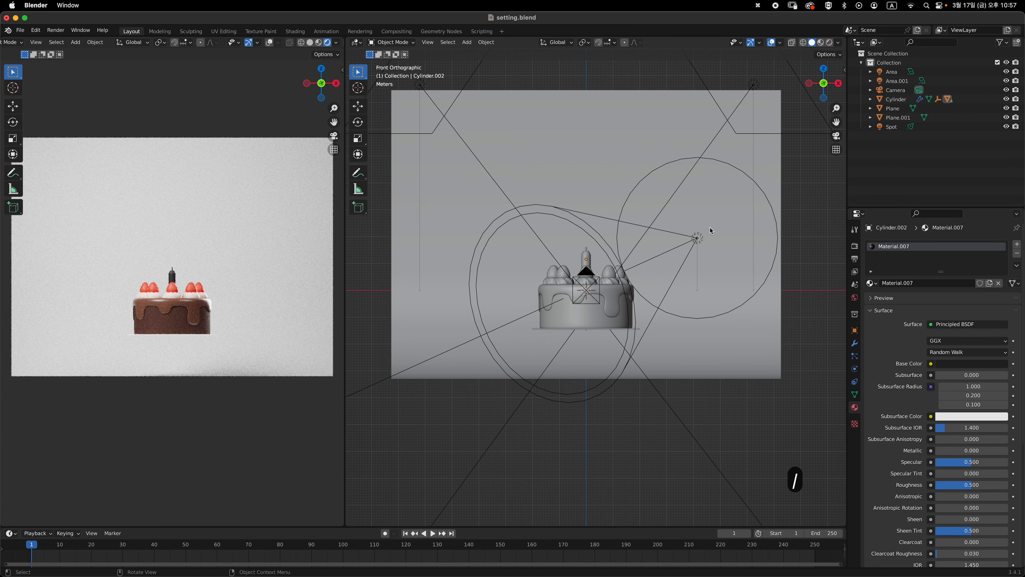
{"action": "middle_click_drag", "start_coordinate": [679, 253], "coordinate": [478, 190]}
{"action": "left_click", "coordinate": [496, 217]}
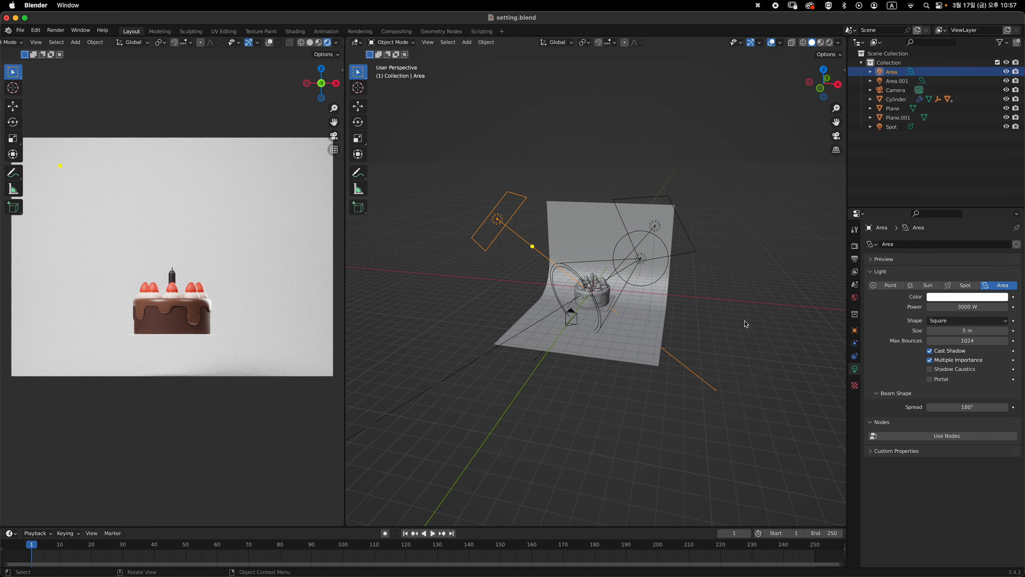
{"action": "scroll", "coordinate": [703, 311], "scroll_direction": "up", "scroll_amount": 6}
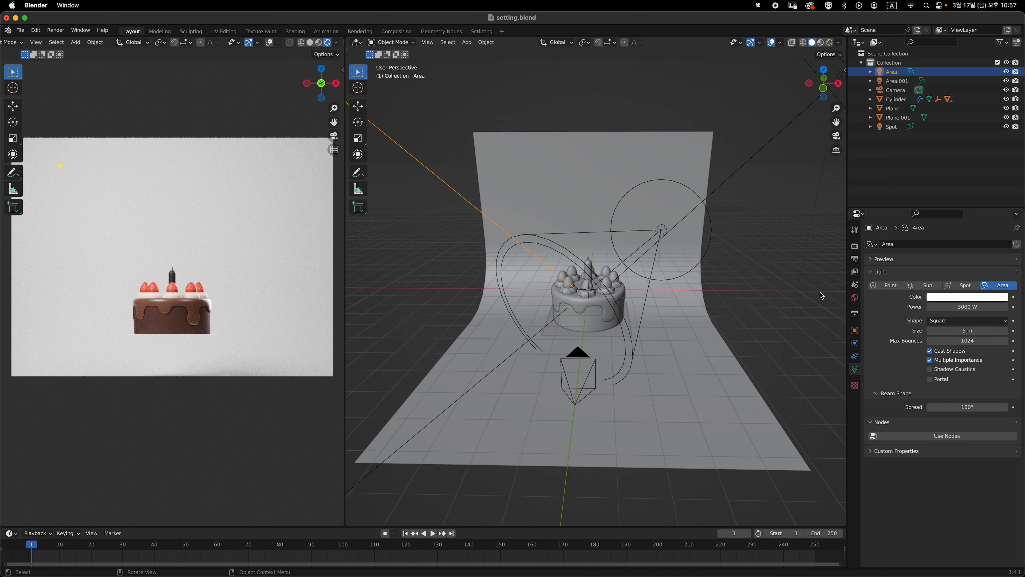
{"action": "left_click", "coordinate": [969, 307]}
{"action": "type", "text": "10"}
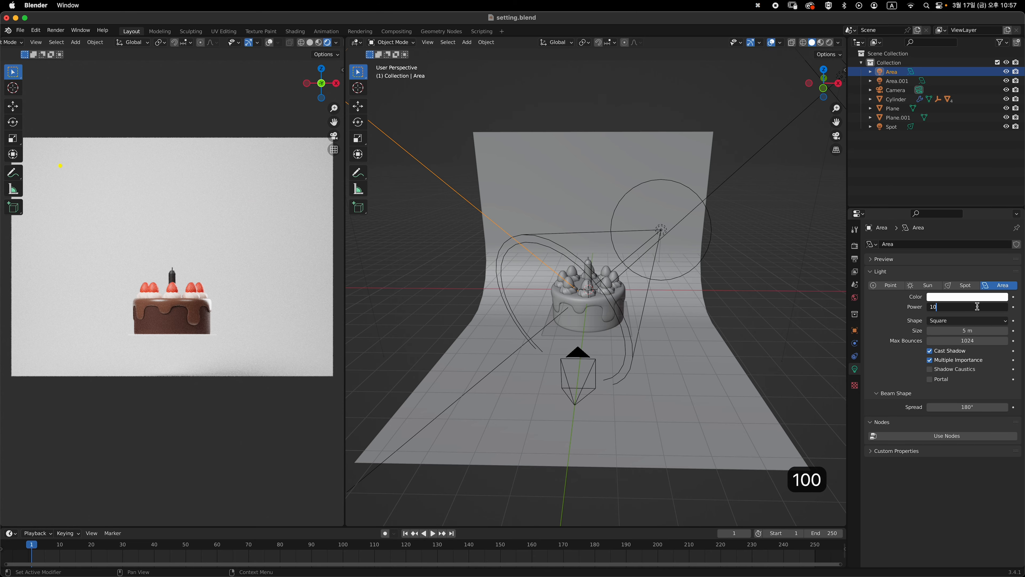
{"action": "type", "text": "00"}
{"action": "key", "text": "Return"}
Set the power of the area light named Area.001 to 500 W
{"action": "middle_click_drag", "start_coordinate": [734, 202], "coordinate": [711, 193]}
{"action": "left_click", "coordinate": [712, 193]}
{"action": "double_click", "coordinate": [967, 306]}
{"action": "type", "text": "50"}
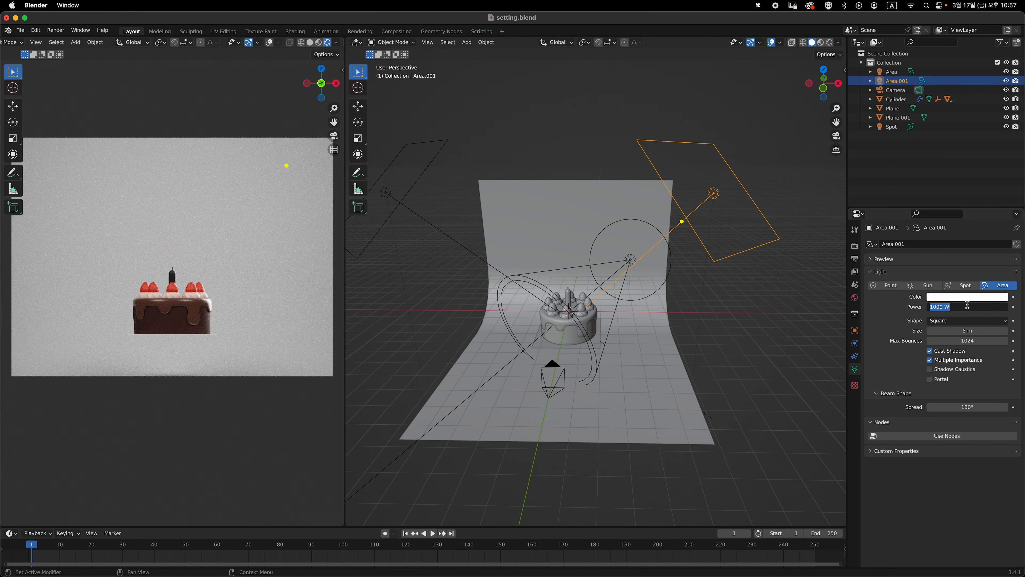
{"action": "type", "text": "0"}
{"action": "key", "text": "Return"}
Set the power of the spot light behind the cake to 3000 W
{"action": "left_click", "coordinate": [630, 259]}
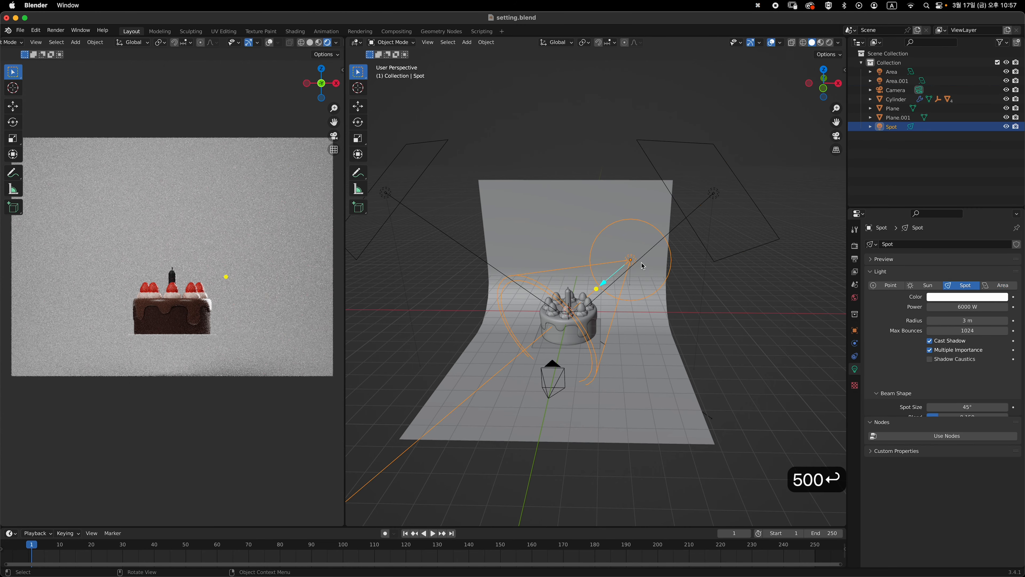
{"action": "middle_click_drag", "start_coordinate": [630, 259], "coordinate": [688, 319]}
{"action": "mouse_move", "coordinate": [843, 310]}
{"action": "middle_mouse_down"}
{"action": "mouse_move", "coordinate": [831, 301]}
{"action": "mouse_move", "coordinate": [827, 315]}
{"action": "middle_mouse_up"}
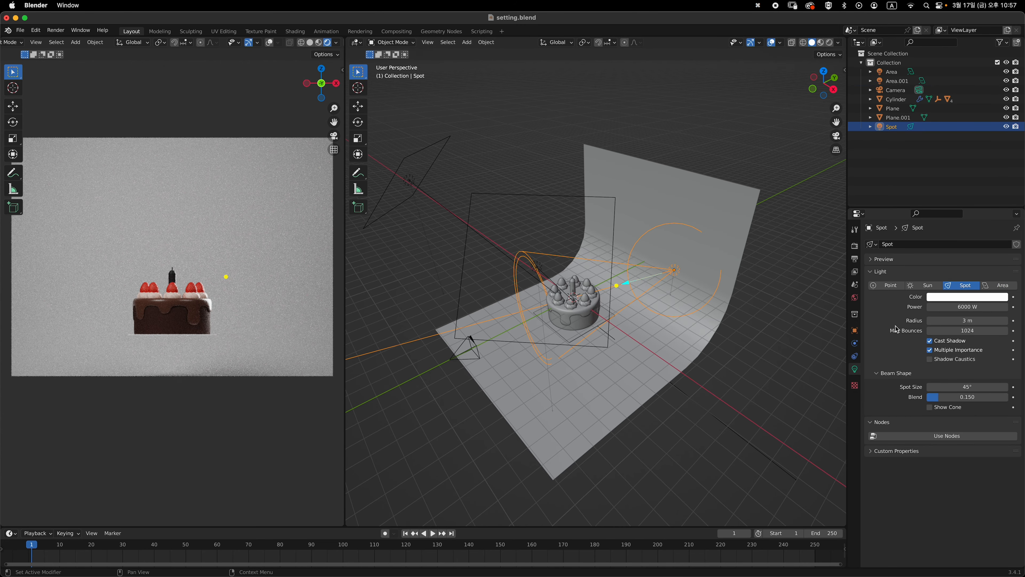
{"action": "double_click", "coordinate": [980, 307]}
{"action": "type", "text": "3000"}
{"action": "key", "text": "Return"}
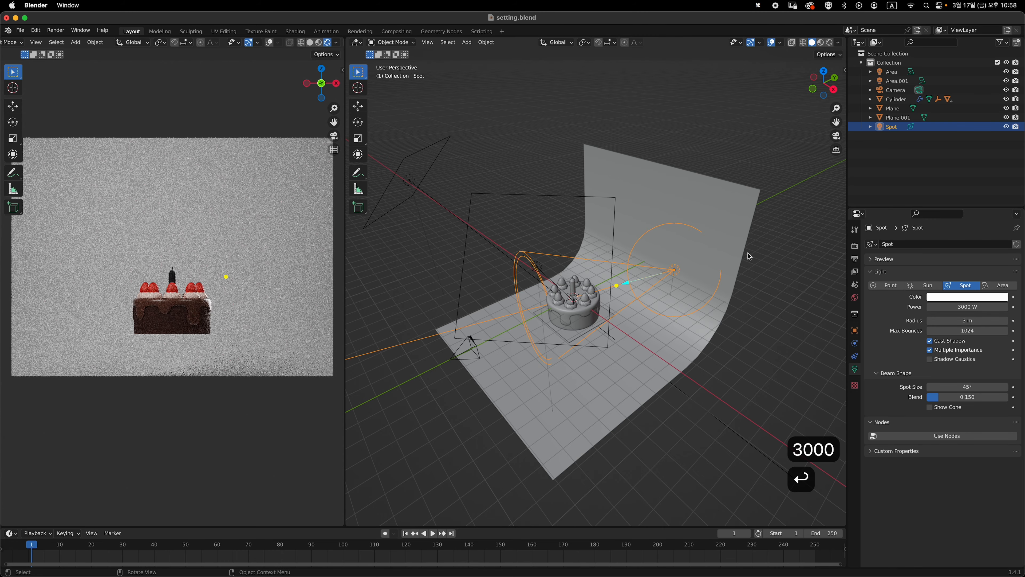
Move the cake and its square board down about 1.76 m along the Z axis in the front view
{"action": "middle_click_drag", "start_coordinate": [747, 254], "coordinate": [725, 273]}
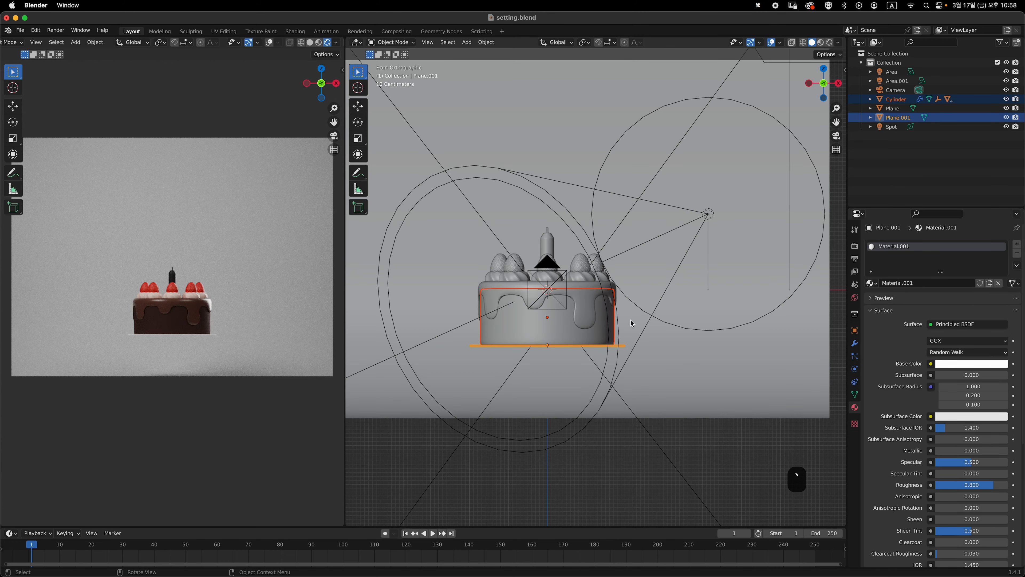
{"action": "key", "text": "g"}
{"action": "key", "text": "z"}
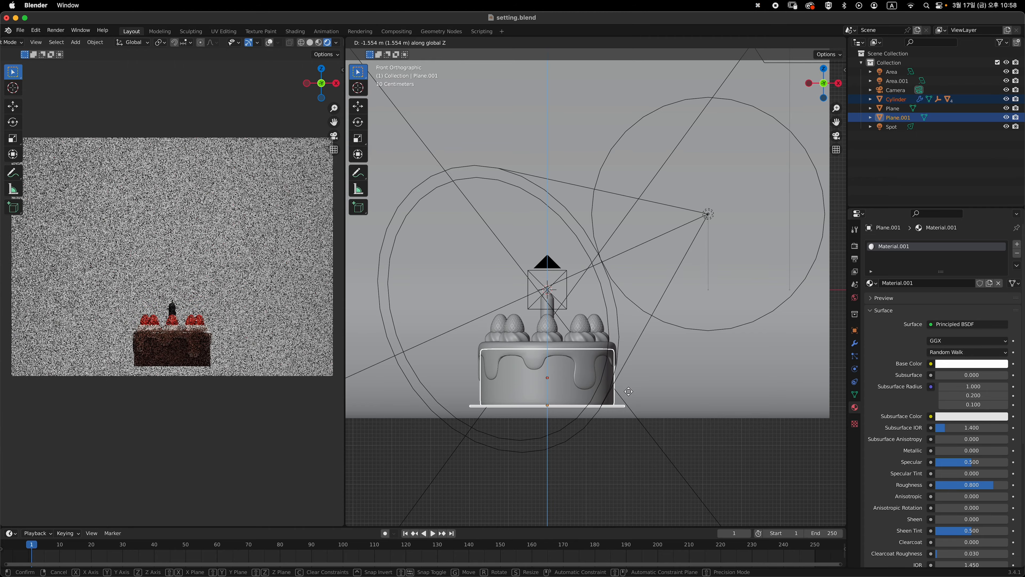
{"action": "left_click", "coordinate": [637, 352]}
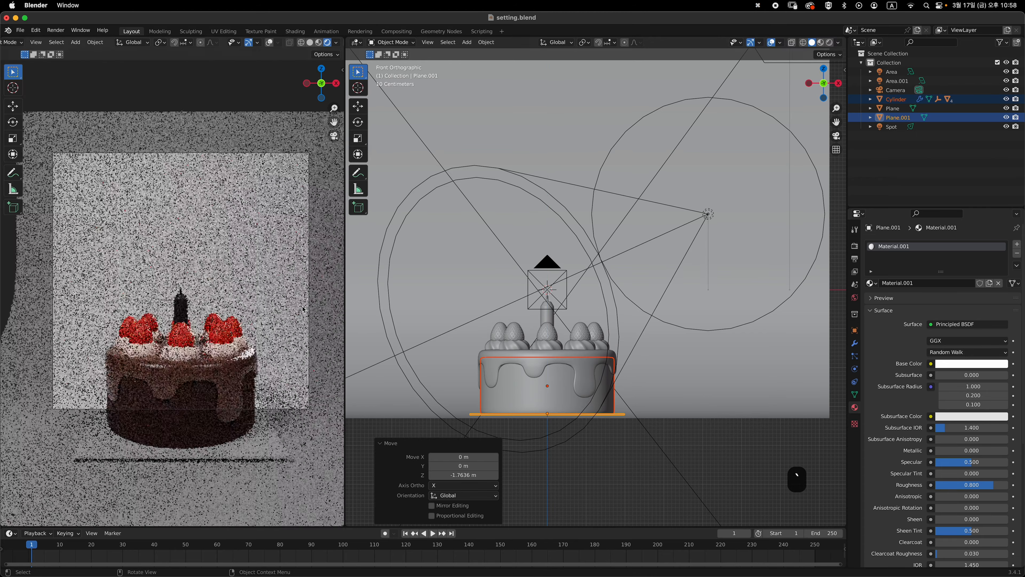
In the right side view, tilt the camera down about 17.5° toward the cake and raise it about 1.79 m along Z
{"action": "left_click", "coordinate": [556, 288]}
{"action": "key", "text": "3"}
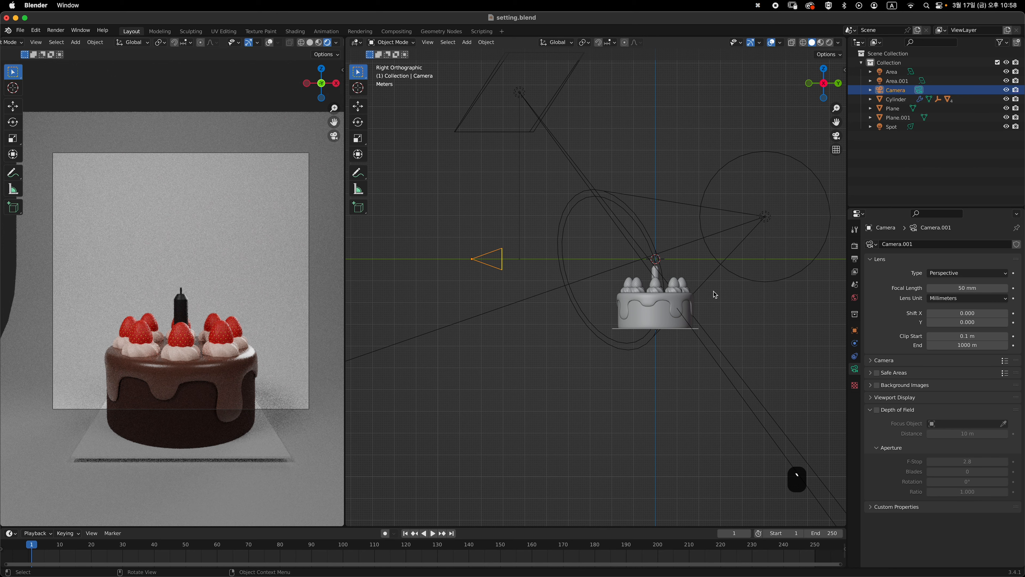
{"action": "key", "text": "r"}
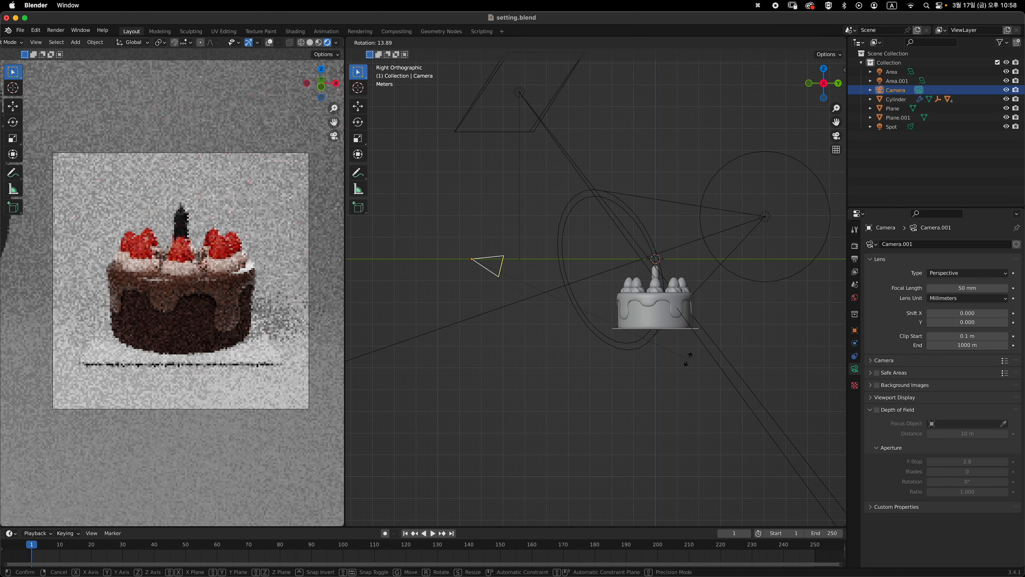
{"action": "left_click", "coordinate": [682, 372]}
{"action": "key", "text": "g"}
{"action": "key", "text": "z"}
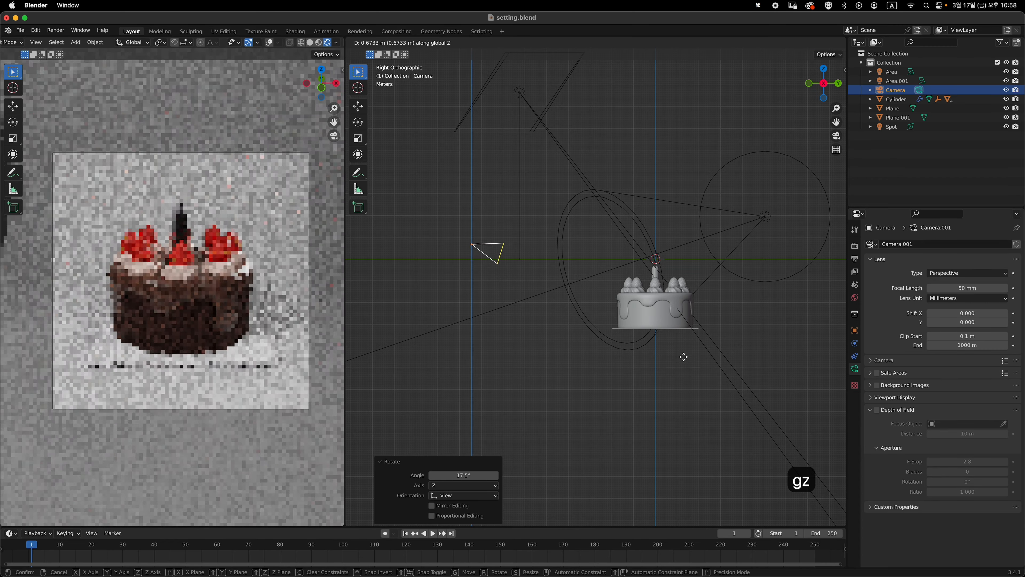
{"action": "left_click", "coordinate": [693, 337]}
Fine-tune the camera framing by rotating it about 1.7° more and raising it about 0.09 m along Z
{"action": "key", "text": "r"}
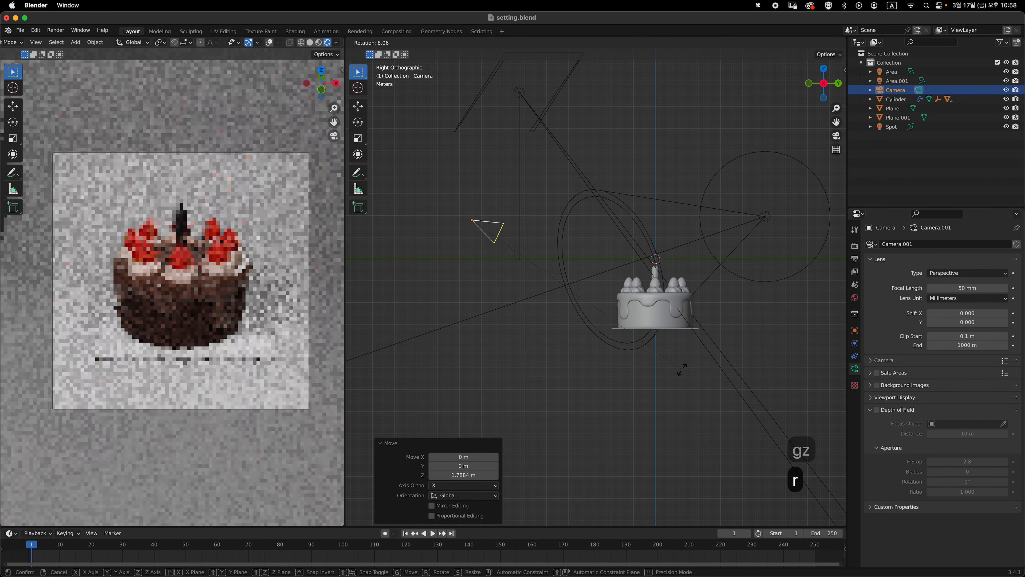
{"action": "left_click", "coordinate": [683, 366]}
{"action": "key", "text": "g"}
{"action": "key", "text": "z"}
{"action": "left_click", "coordinate": [683, 361]}
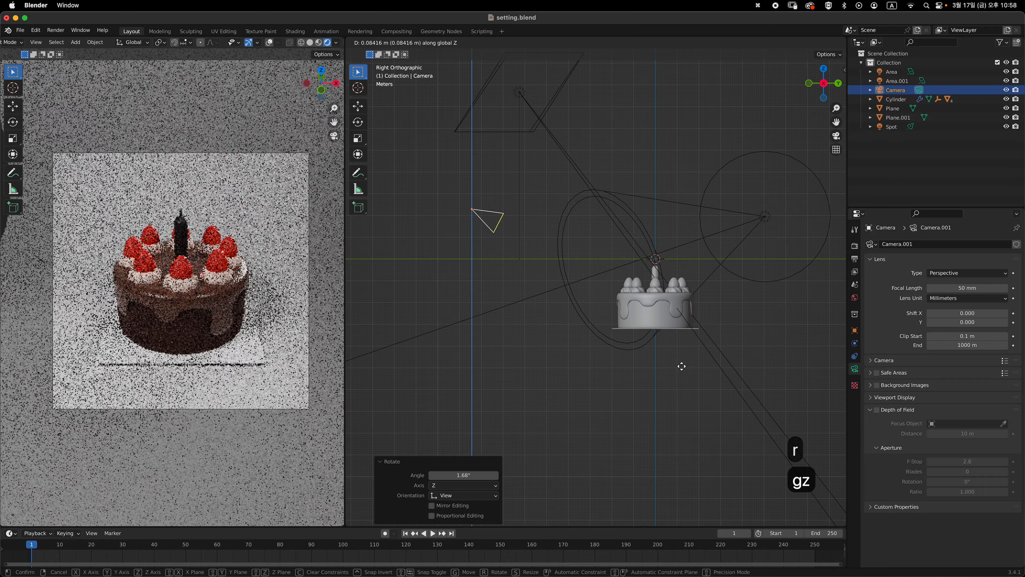
Select the curved backdrop and move it along Z in the side view so its floor lies at the cake board's level
{"action": "middle_click_drag", "start_coordinate": [683, 360], "coordinate": [706, 384]}
{"action": "left_click", "coordinate": [706, 384]}
{"action": "key", "text": "g"}
{"action": "key", "text": "z"}
{"action": "left_click", "coordinate": [704, 377]}
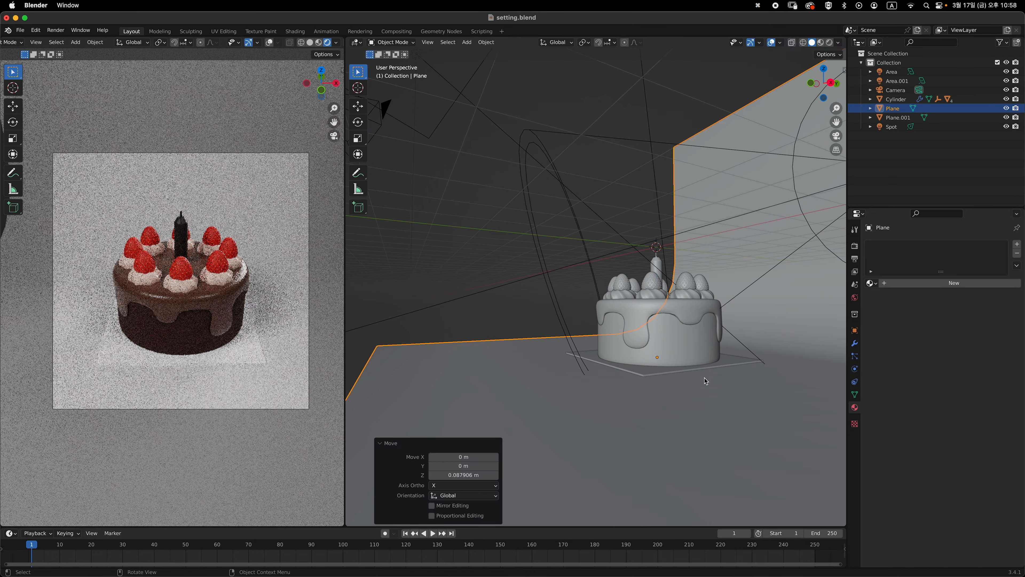
{"action": "key", "text": "KP_3"}
{"action": "key", "text": "alt+z"}
{"action": "key", "text": "alt+z"}
{"action": "key", "text": "g"}
{"action": "key", "text": "z"}
{"action": "middle_click_drag", "start_coordinate": [692, 304], "coordinate": [625, 275]}
{"action": "left_click", "coordinate": [682, 337]}
Shift the cream swirls' base color to a less saturated cream tone of about hex E7D4C9
{"action": "key", "text": "grave"}
{"action": "left_click", "coordinate": [625, 275]}
{"action": "scroll", "coordinate": [624, 275], "scroll_direction": "up", "scroll_amount": 3}
{"action": "middle_click_drag", "start_coordinate": [822, 324], "coordinate": [900, 335]}
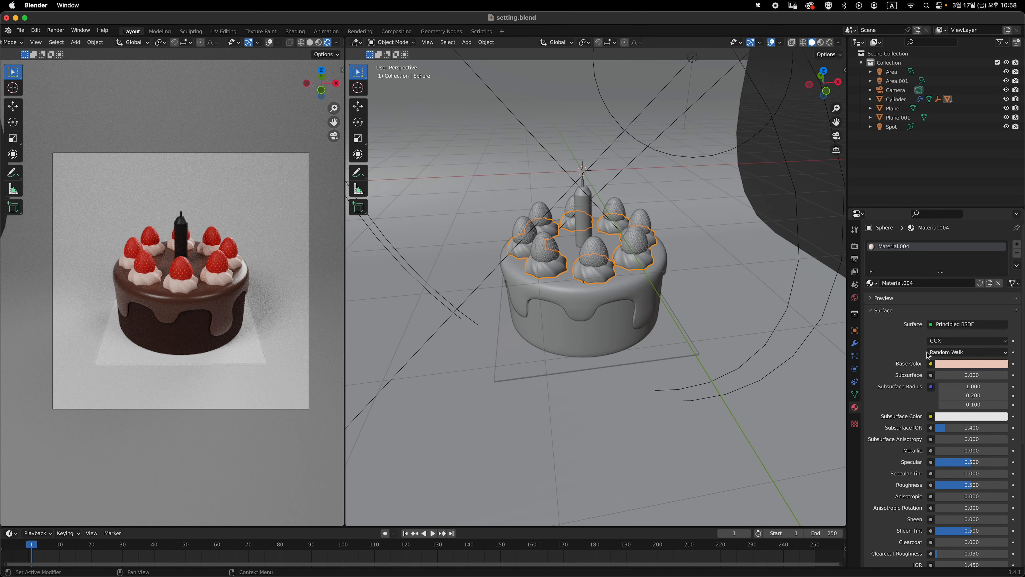
{"action": "left_click", "coordinate": [968, 368]}
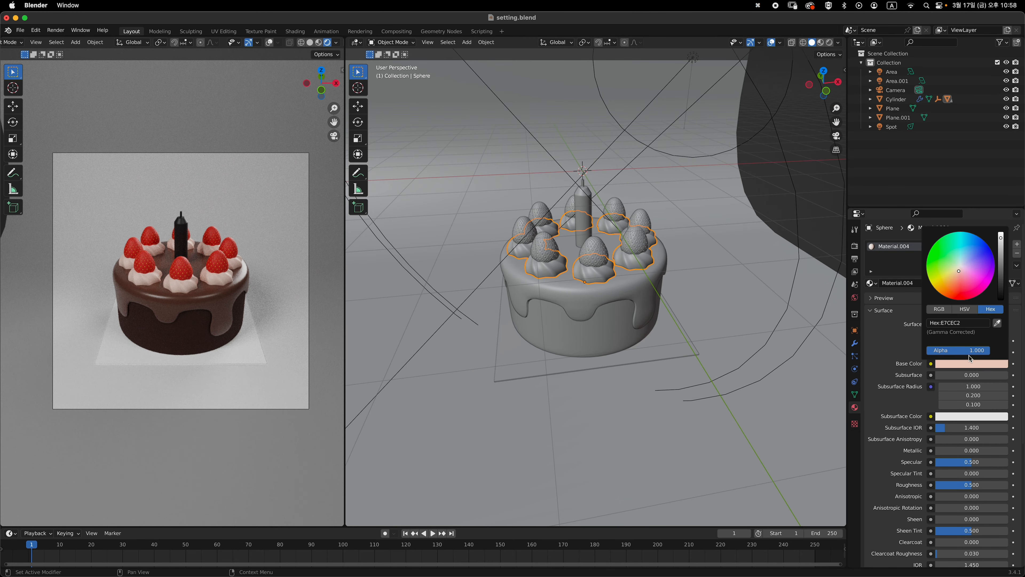
{"action": "left_click", "coordinate": [960, 269]}
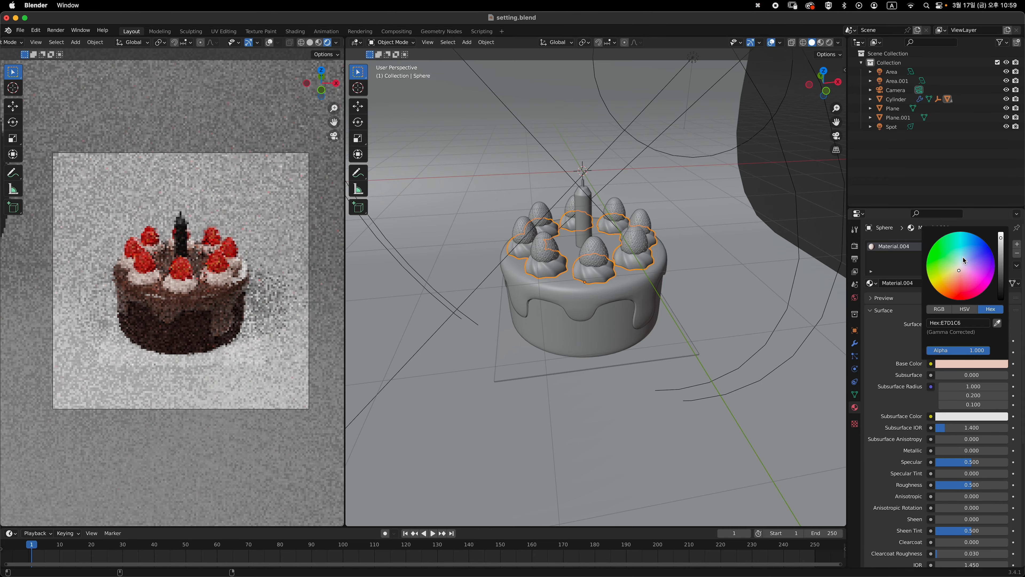
{"action": "left_click_drag", "start_coordinate": [963, 257], "coordinate": [963, 245], "text": "shift"}
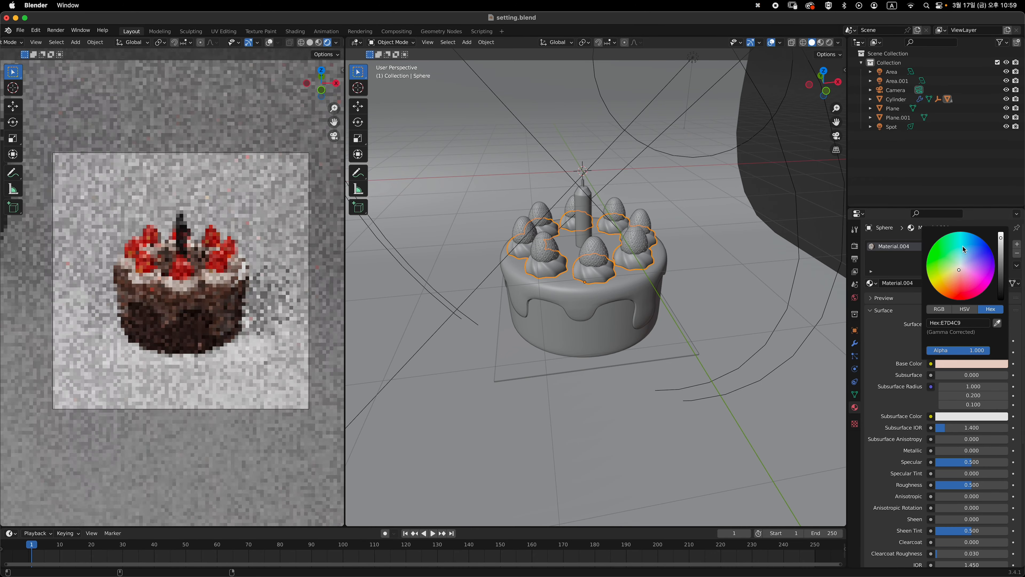
Select the square board under the cake and darken its base color to near-black, hex 191919
{"action": "middle_click_drag", "start_coordinate": [698, 293], "coordinate": [686, 312]}
{"action": "key", "text": "Tab"}
{"action": "key", "text": "grave"}
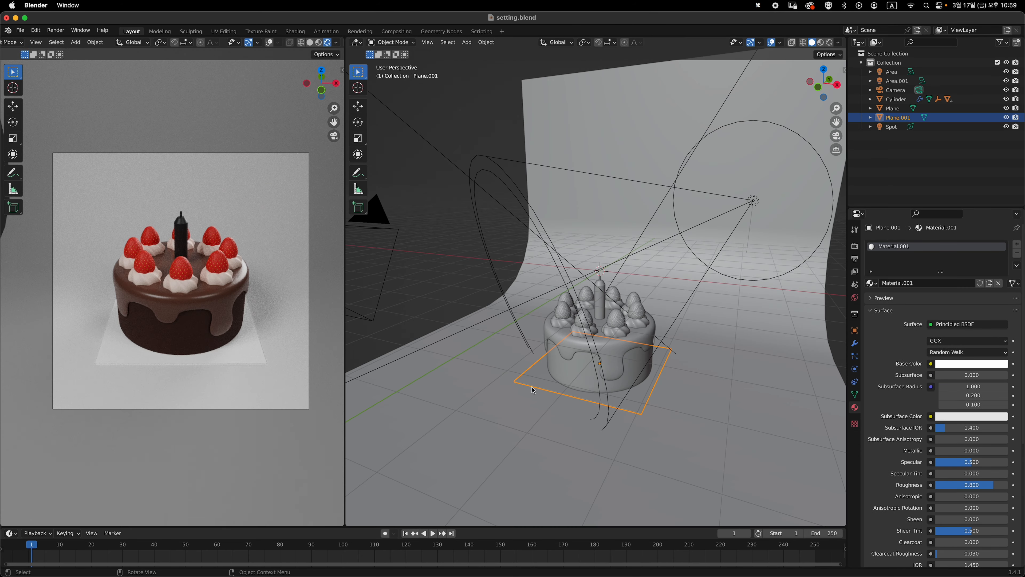
{"action": "middle_click_drag", "start_coordinate": [651, 360], "coordinate": [652, 329], "text": "ctrl"}
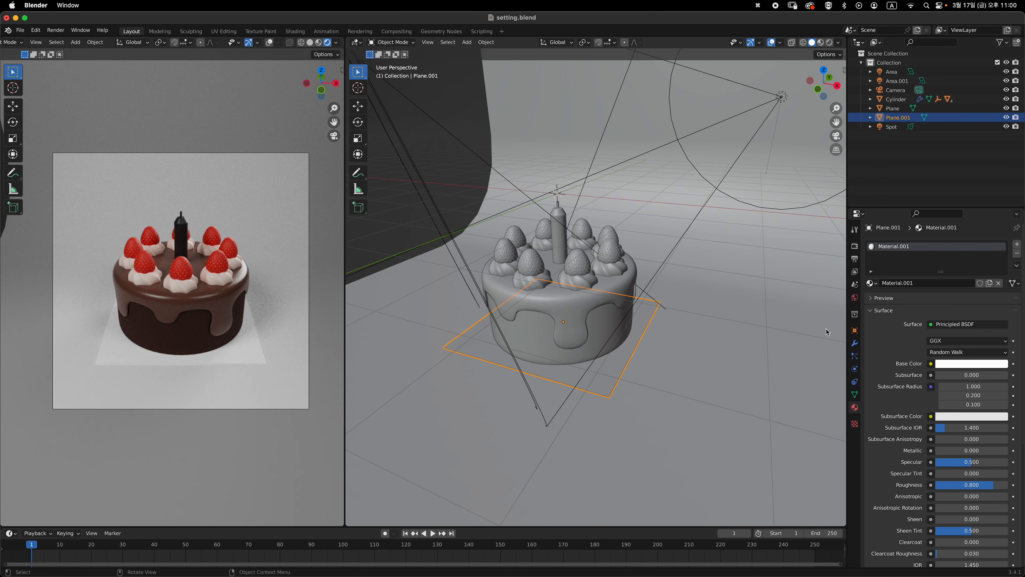
{"action": "left_click", "coordinate": [969, 364]}
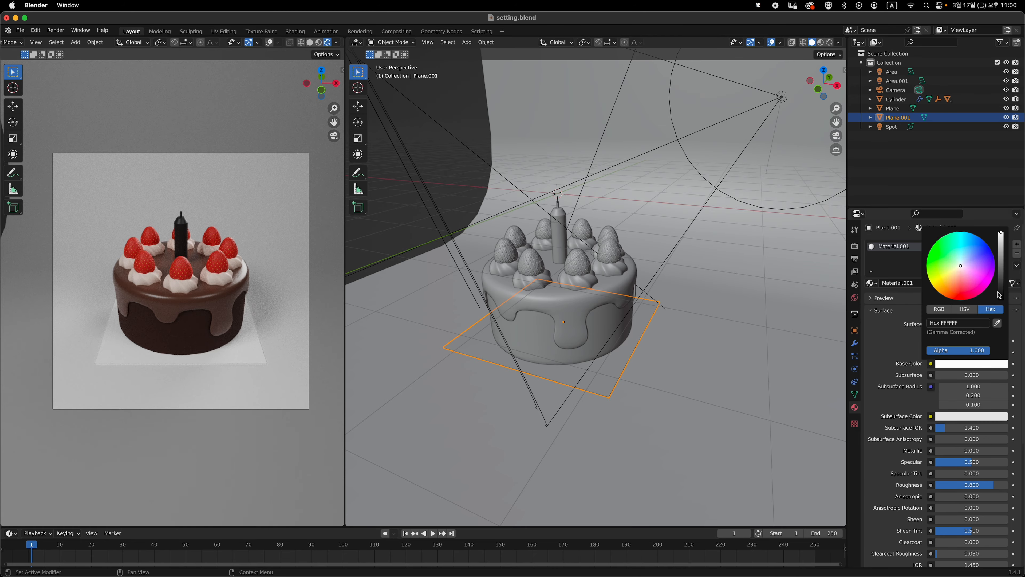
{"action": "left_click_drag", "start_coordinate": [1002, 293], "coordinate": [1002, 296]}
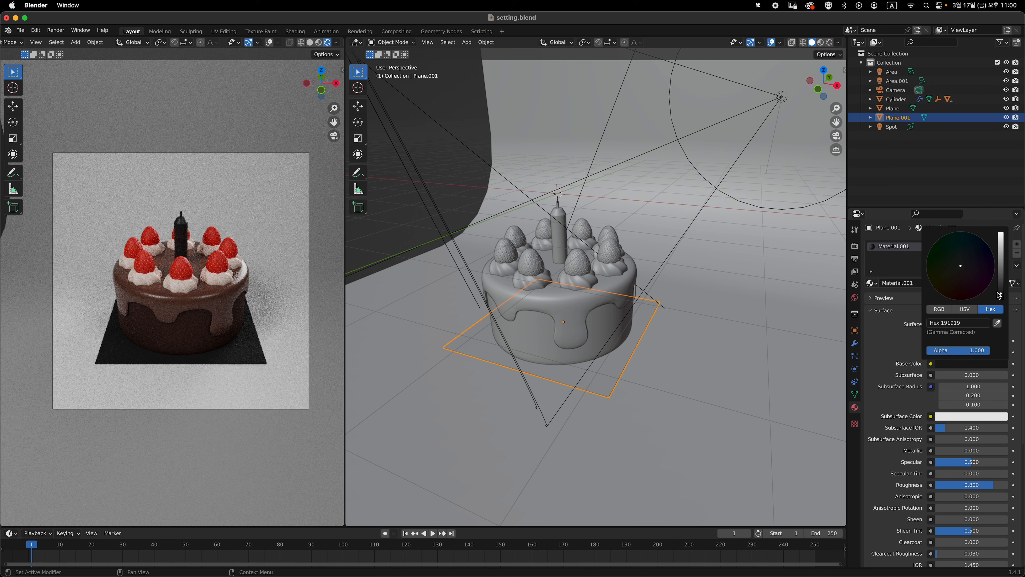
Give the curved backdrop a new material with a light peach base color and a roughness of 1.0
{"action": "mouse_move", "coordinate": [771, 298]}
{"action": "middle_mouse_down"}
{"action": "mouse_move", "coordinate": [785, 287]}
{"action": "mouse_move", "coordinate": [745, 317]}
{"action": "mouse_move", "coordinate": [768, 299]}
{"action": "mouse_move", "coordinate": [781, 329]}
{"action": "mouse_move", "coordinate": [750, 296]}
{"action": "mouse_move", "coordinate": [809, 342]}
{"action": "mouse_move", "coordinate": [755, 275]}
{"action": "mouse_move", "coordinate": [765, 279]}
{"action": "middle_mouse_up"}
{"action": "left_click", "coordinate": [761, 305]}
{"action": "left_click", "coordinate": [914, 285]}
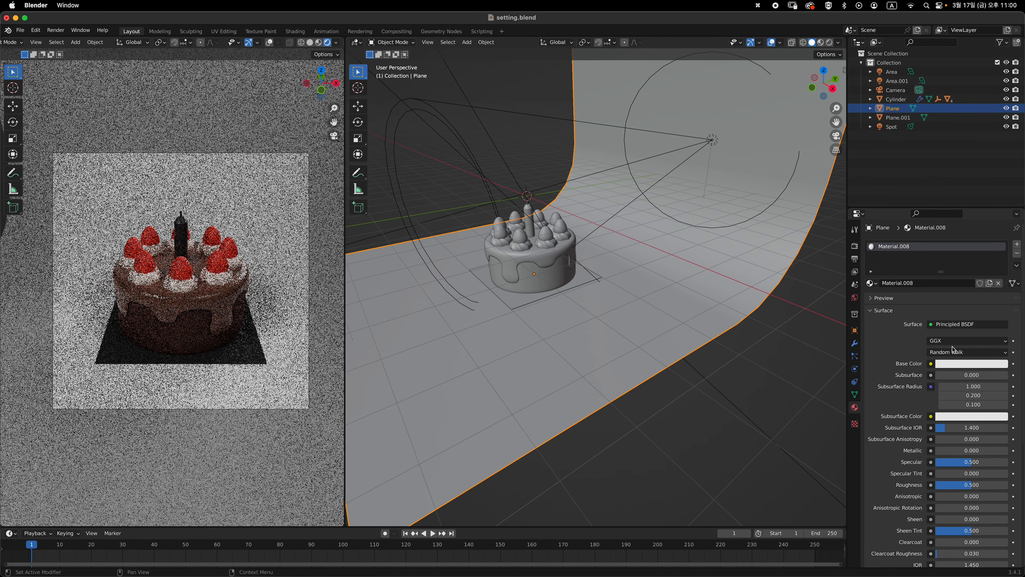
{"action": "left_click", "coordinate": [962, 365]}
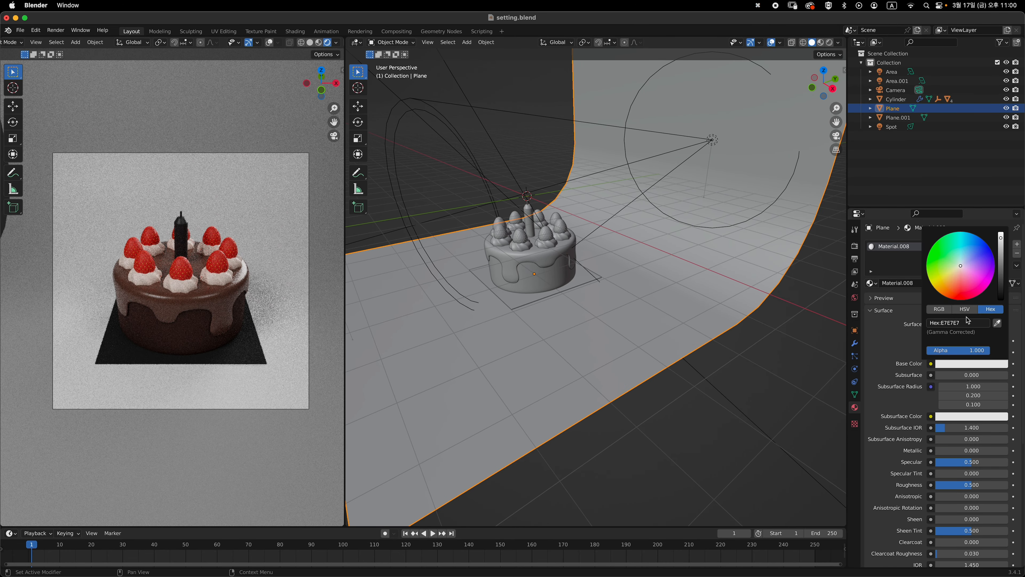
{"action": "left_click", "coordinate": [958, 285]}
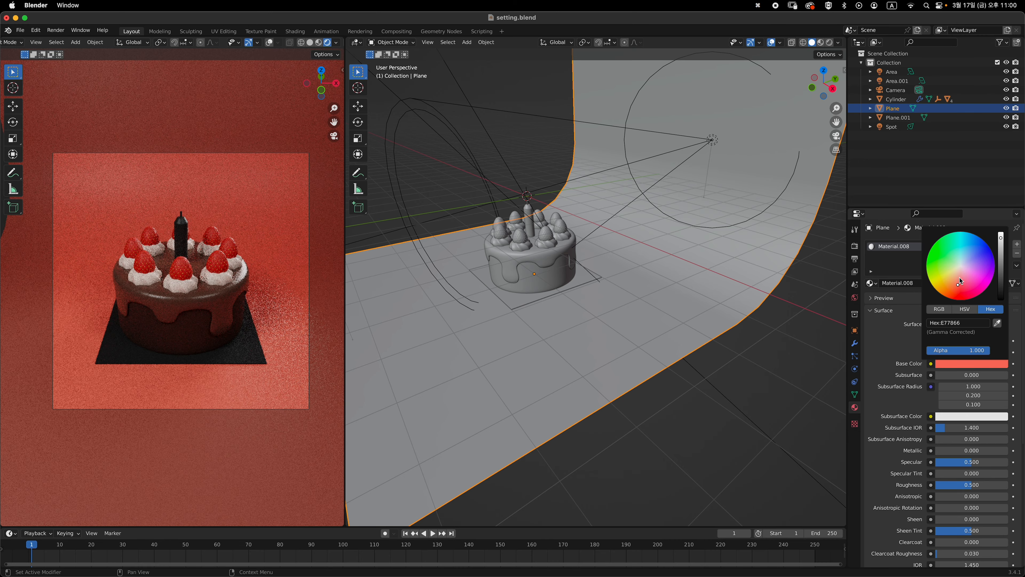
{"action": "left_click_drag", "start_coordinate": [959, 279], "coordinate": [956, 274]}
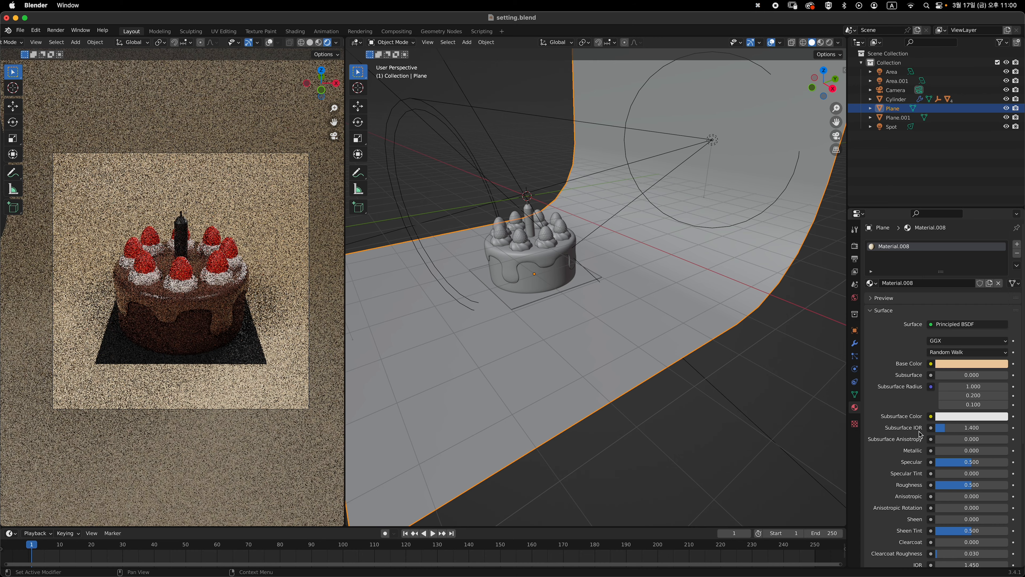
{"action": "scroll", "coordinate": [933, 445], "scroll_direction": "down", "scroll_amount": 3}
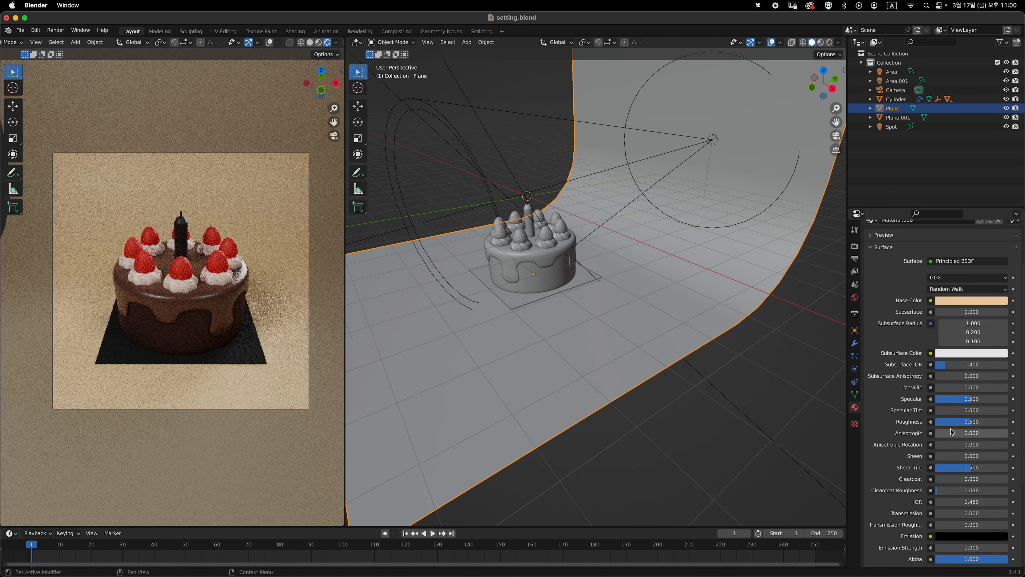
{"action": "left_click_drag", "start_coordinate": [951, 421], "coordinate": [993, 421]}
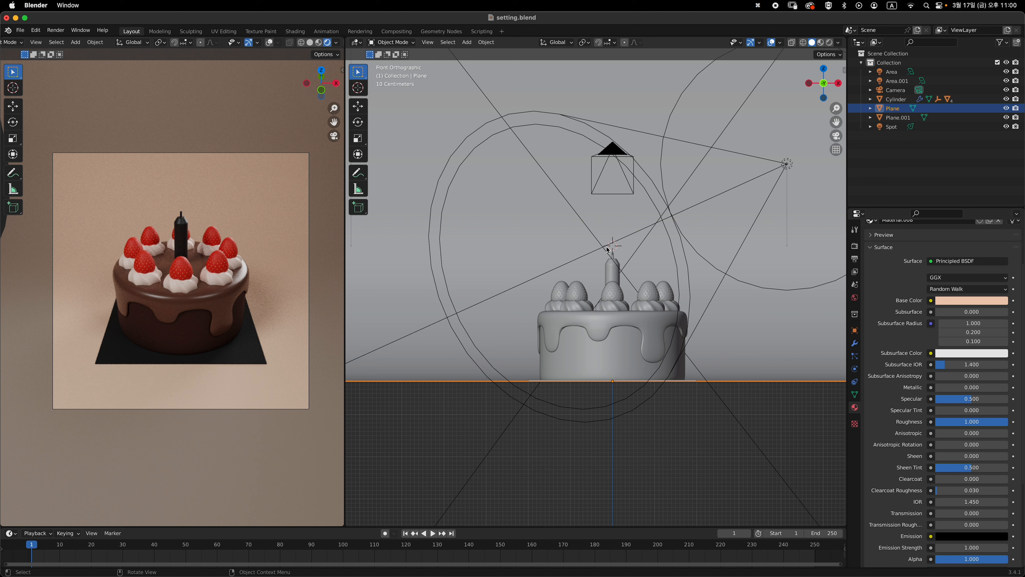
Check in the preferences that the Import Images as Planes add-on is enabled
{"action": "left_click", "coordinate": [36, 30]}
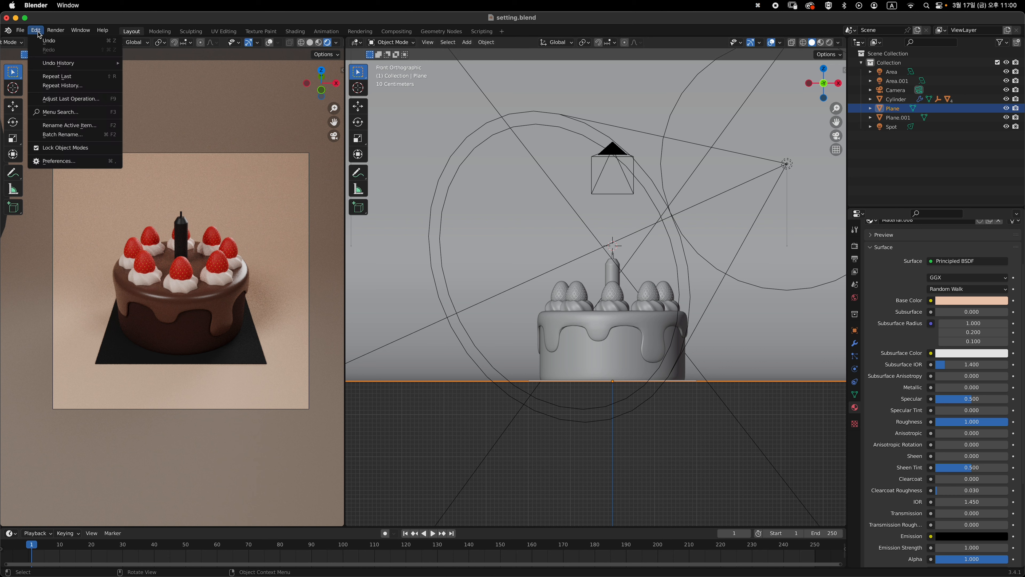
{"action": "left_click", "coordinate": [40, 33]}
{"action": "left_click", "coordinate": [45, 31]}
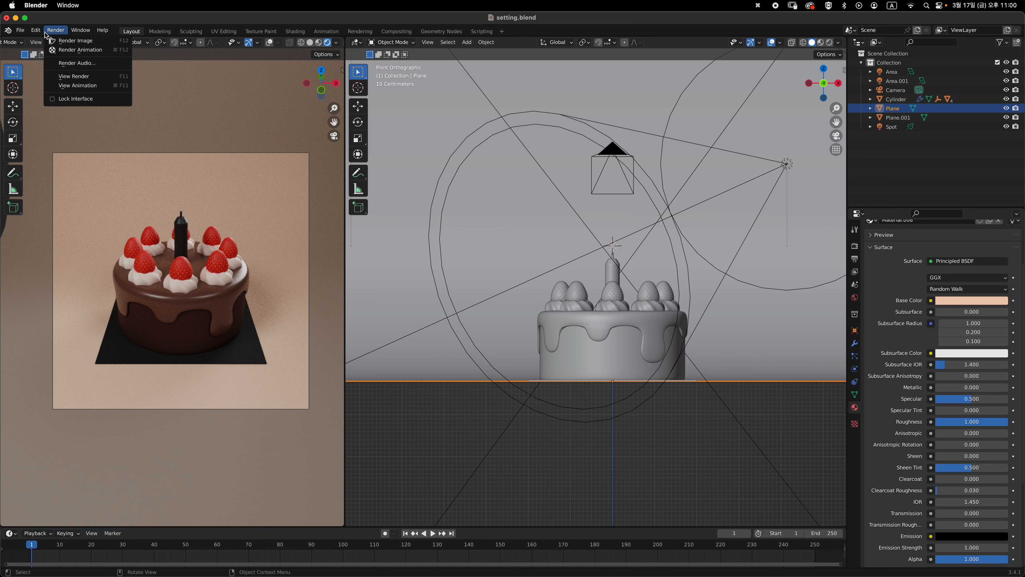
{"action": "left_click", "coordinate": [46, 32]}
{"action": "left_click", "coordinate": [40, 33]}
{"action": "left_click", "coordinate": [65, 161]}
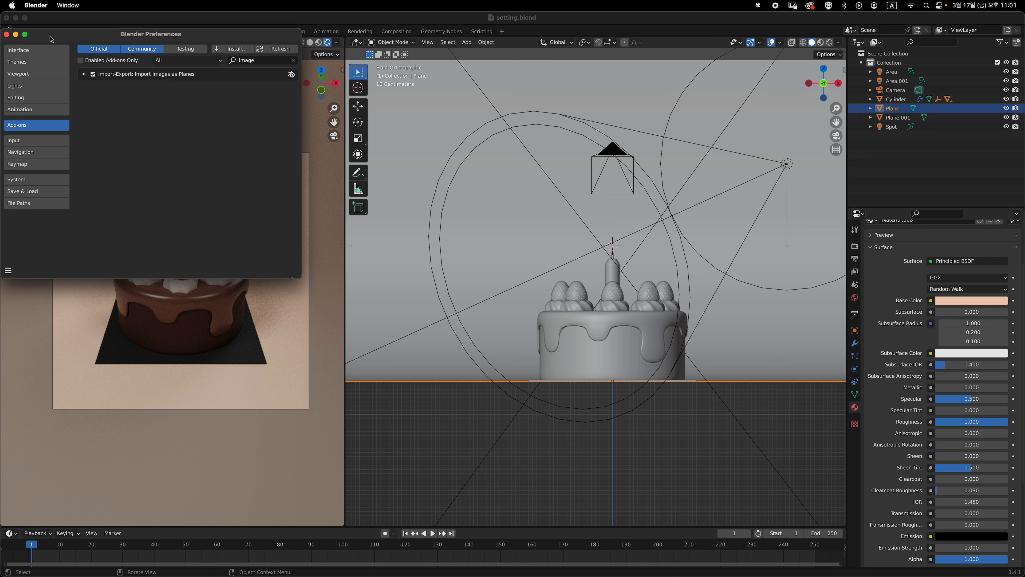
{"action": "left_click", "coordinate": [6, 35]}
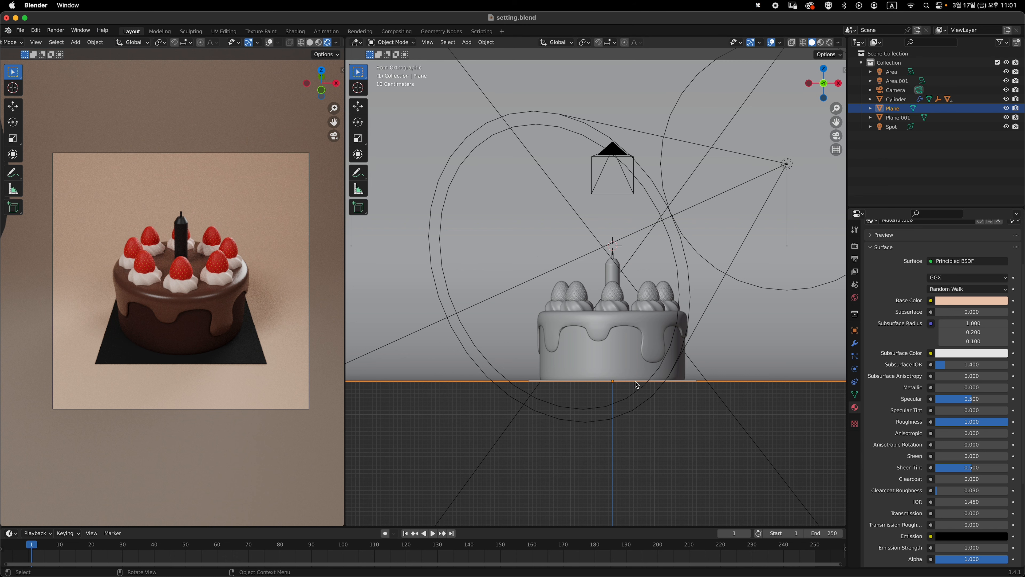
Import candle_light.png from the Desktop folder as an image plane
{"action": "left_click", "coordinate": [675, 406]}
{"action": "middle_click_drag", "start_coordinate": [675, 381], "coordinate": [661, 297], "text": "shift"}
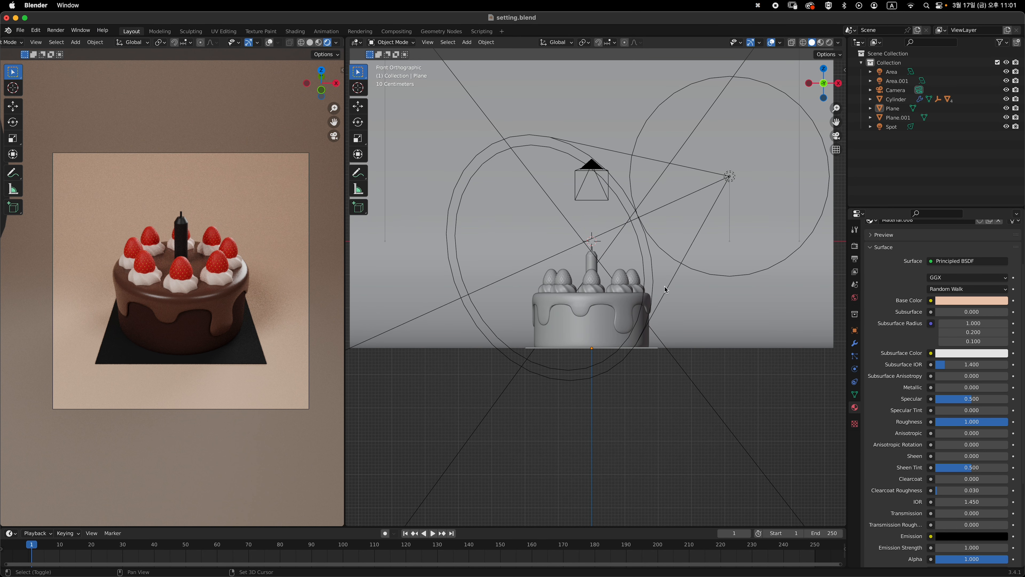
{"action": "key", "text": "shift+a"}
{"action": "mouse_move", "coordinate": [667, 291]}
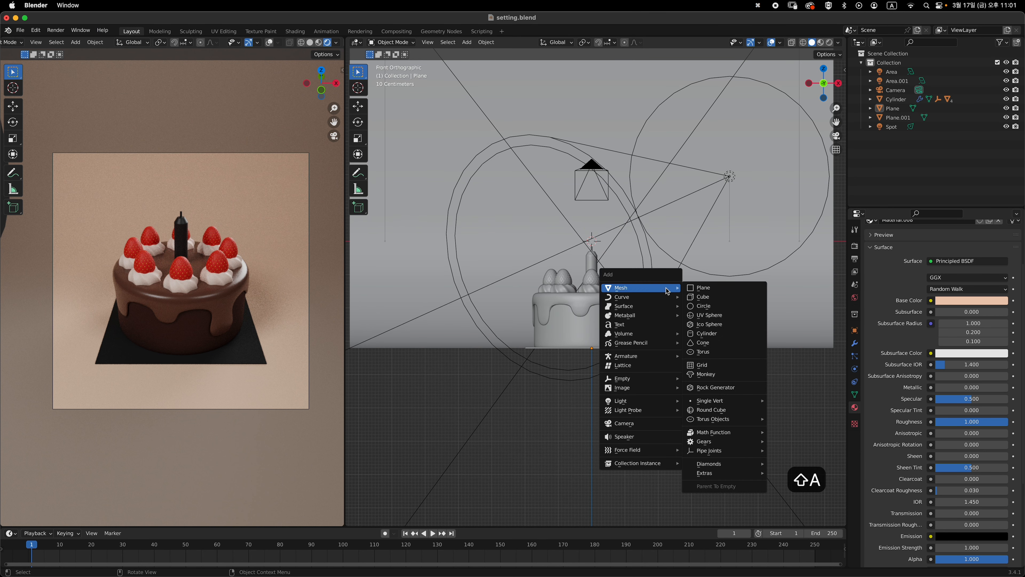
{"action": "mouse_move", "coordinate": [645, 389]}
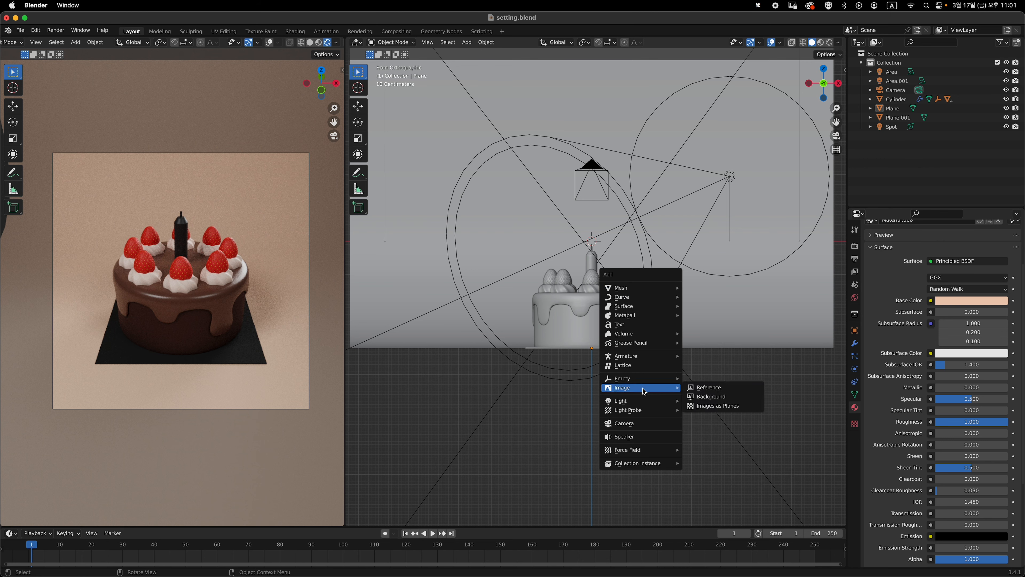
{"action": "left_click", "coordinate": [741, 408]}
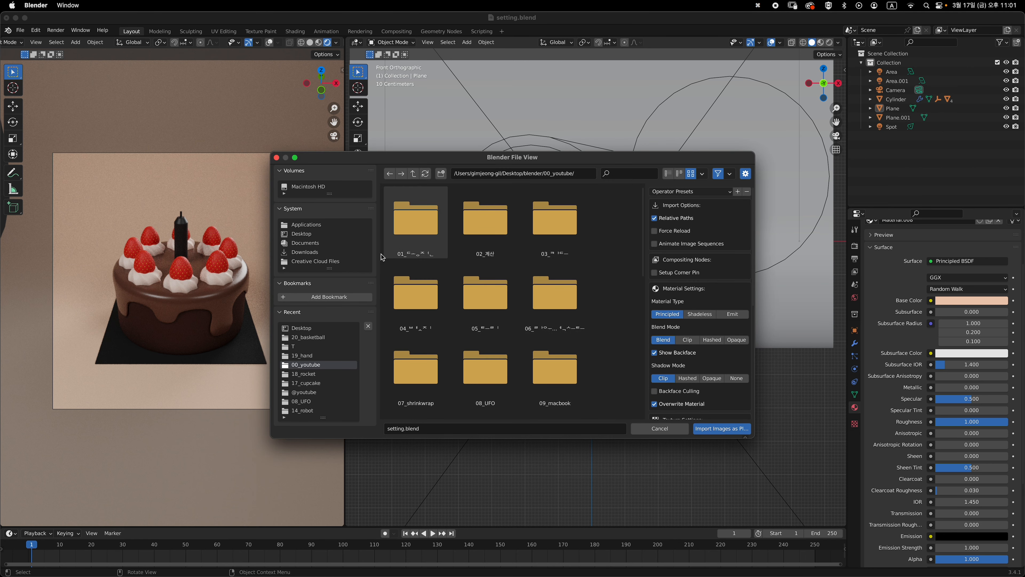
{"action": "left_click", "coordinate": [354, 236]}
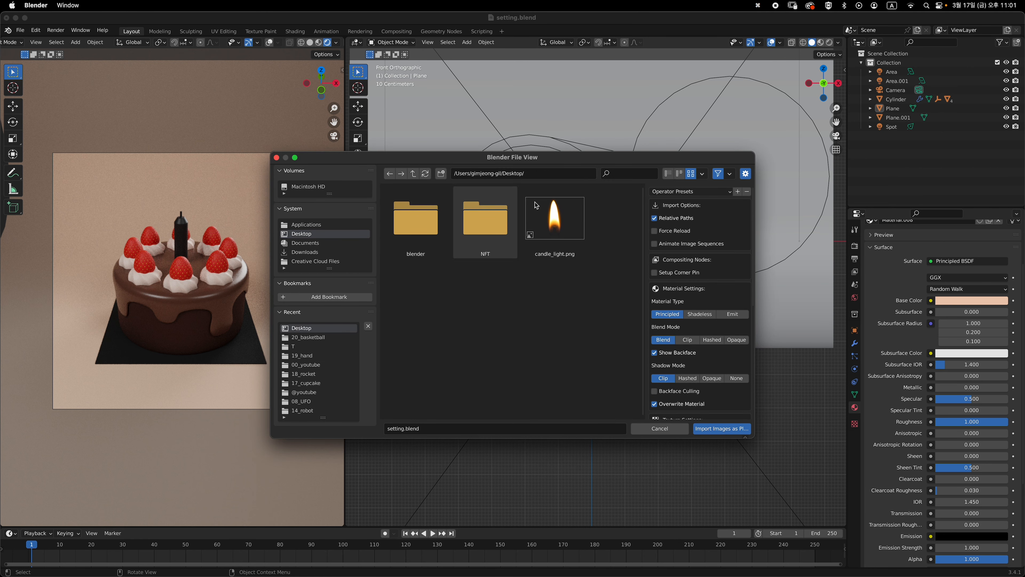
{"action": "left_click", "coordinate": [571, 226]}
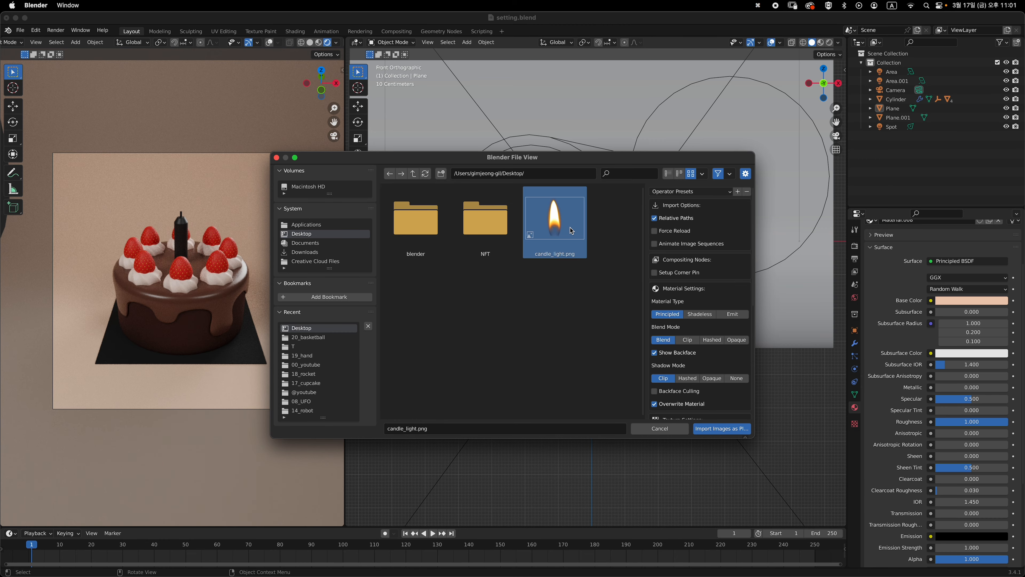
{"action": "left_click", "coordinate": [722, 429]}
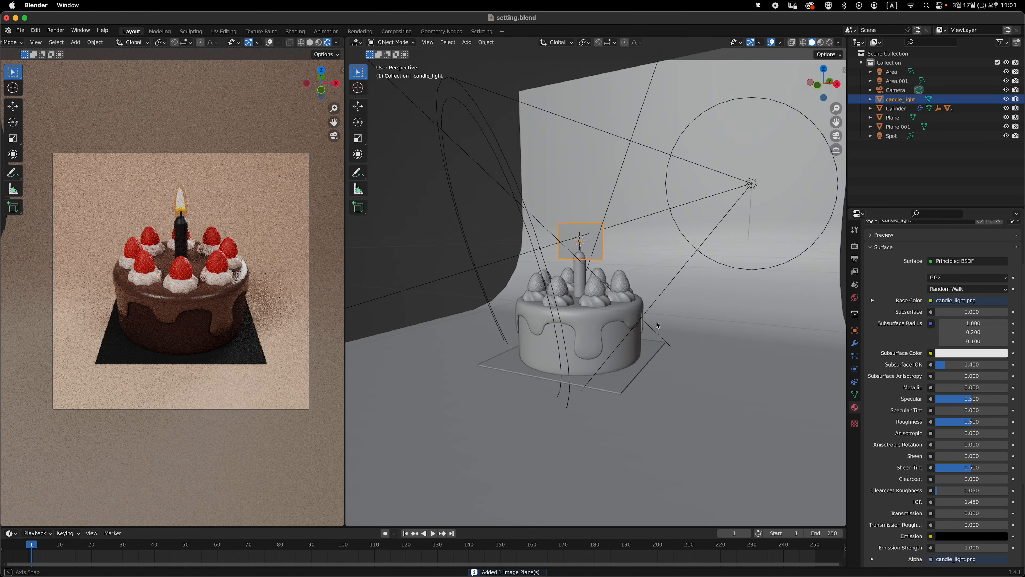
Scale the flame image plane down and shift it along Z so the flame sits on the candle's wick
{"action": "middle_click_drag", "start_coordinate": [657, 325], "coordinate": [392, 296]}
{"action": "scroll", "coordinate": [293, 202], "scroll_direction": "up", "scroll_amount": 3}
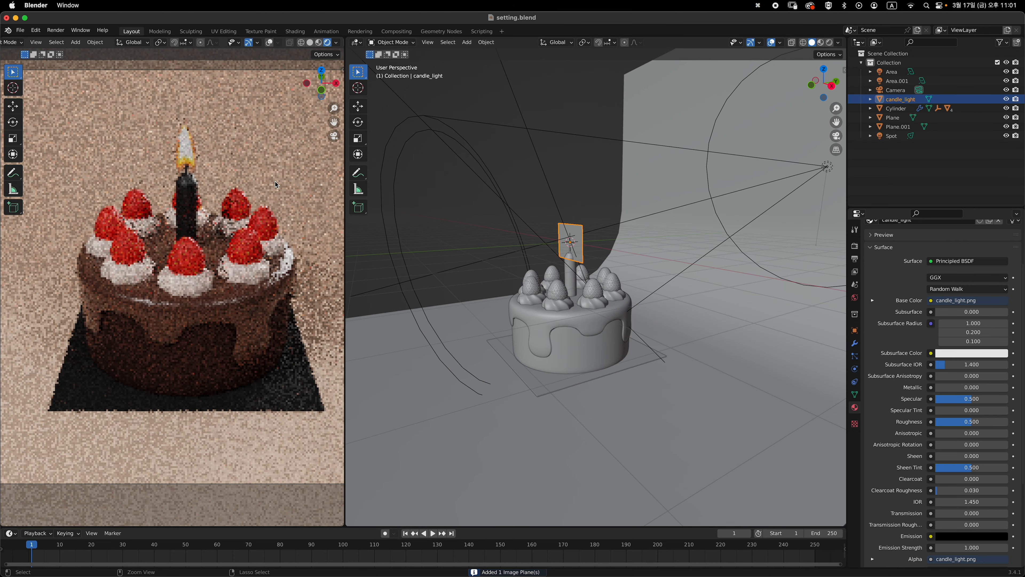
{"action": "scroll", "coordinate": [208, 257], "scroll_direction": "up", "scroll_amount": 2}
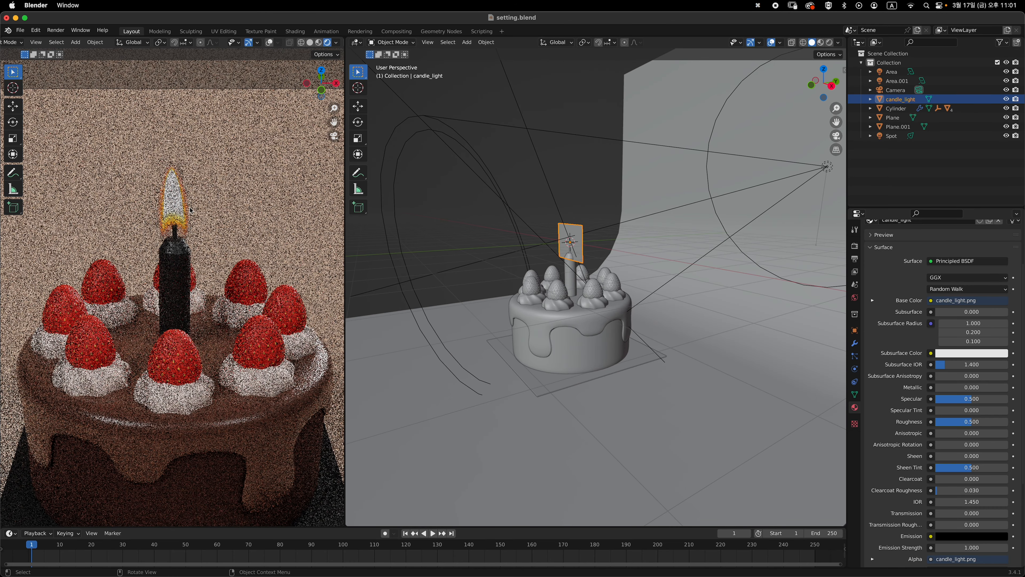
{"action": "key", "text": "grave"}
{"action": "key", "text": "grave"}
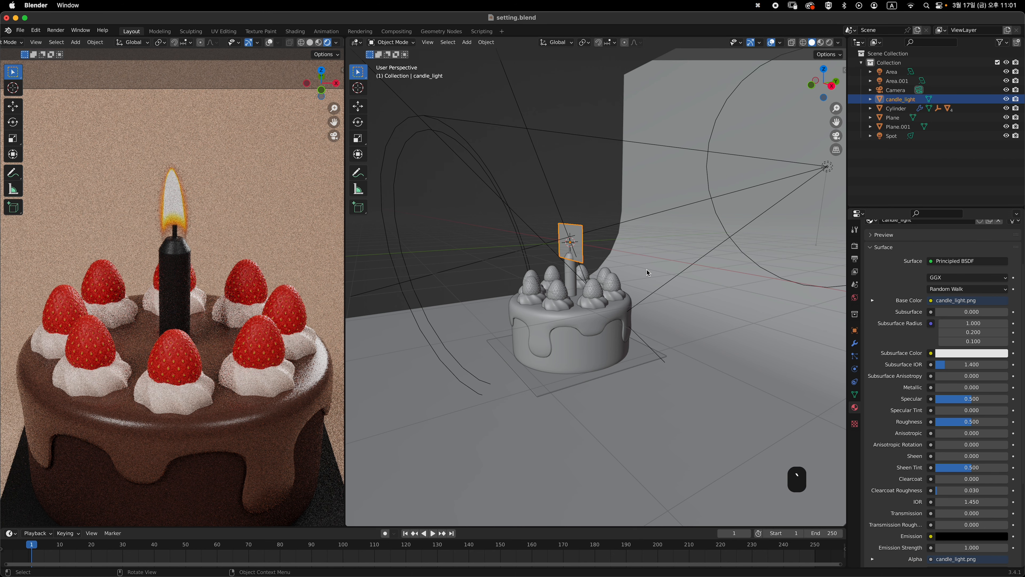
{"action": "key", "text": "7"}
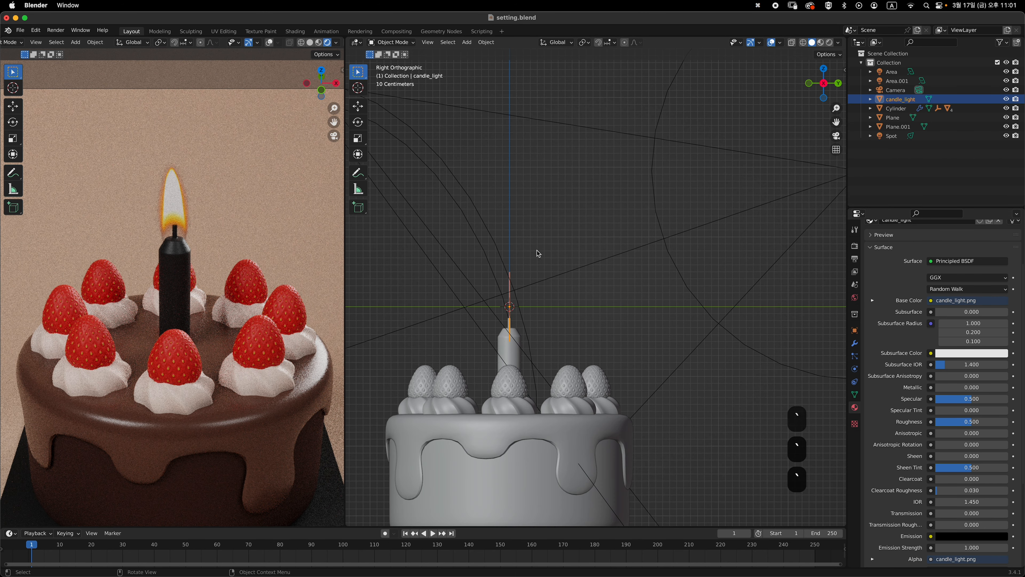
{"action": "key", "text": "s"}
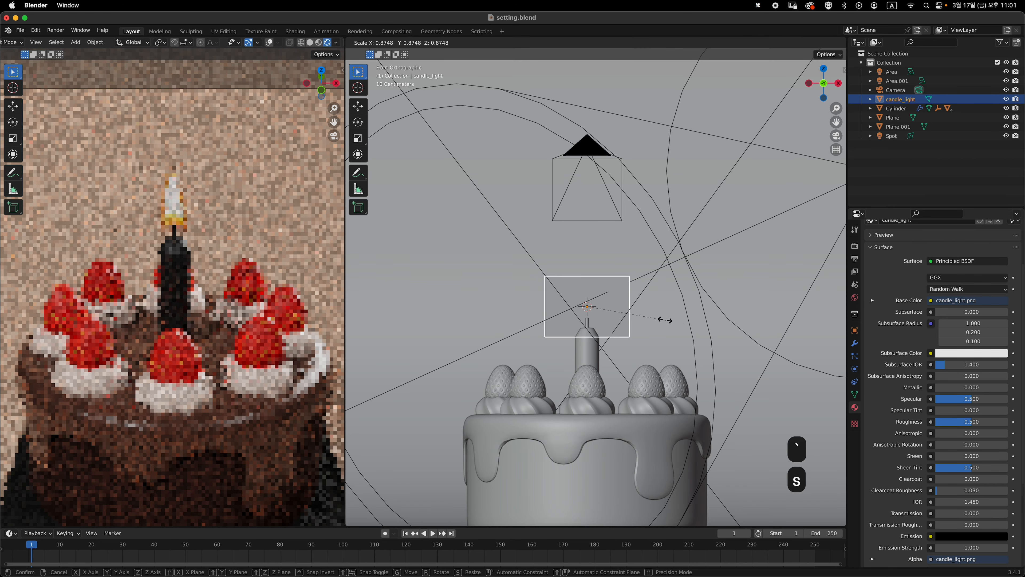
{"action": "left_click", "coordinate": [653, 344]}
{"action": "key", "text": "g"}
{"action": "key", "text": "z"}
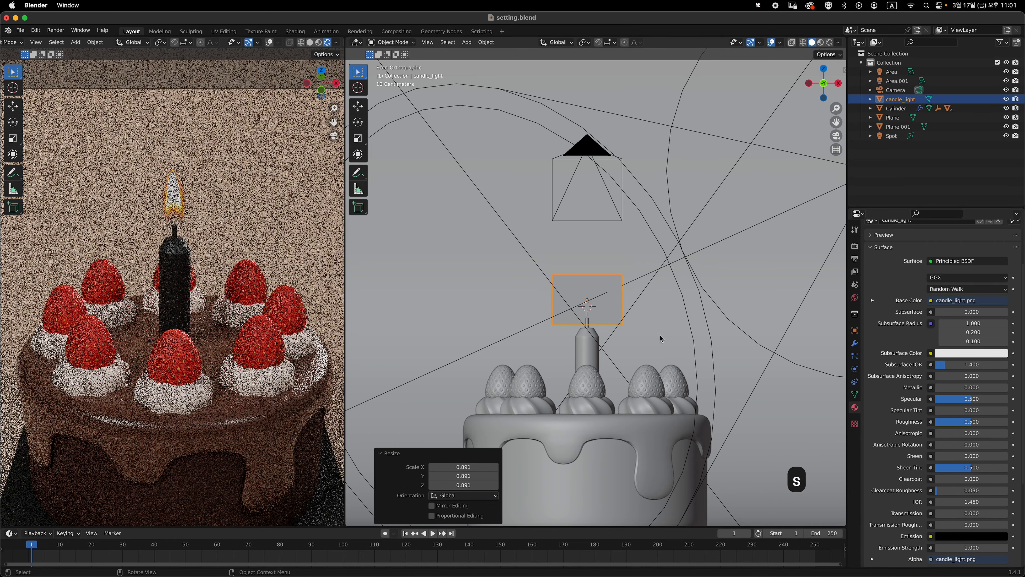
{"action": "left_click", "coordinate": [660, 337]}
{"action": "key", "text": "s"}
{"action": "left_click", "coordinate": [655, 339]}
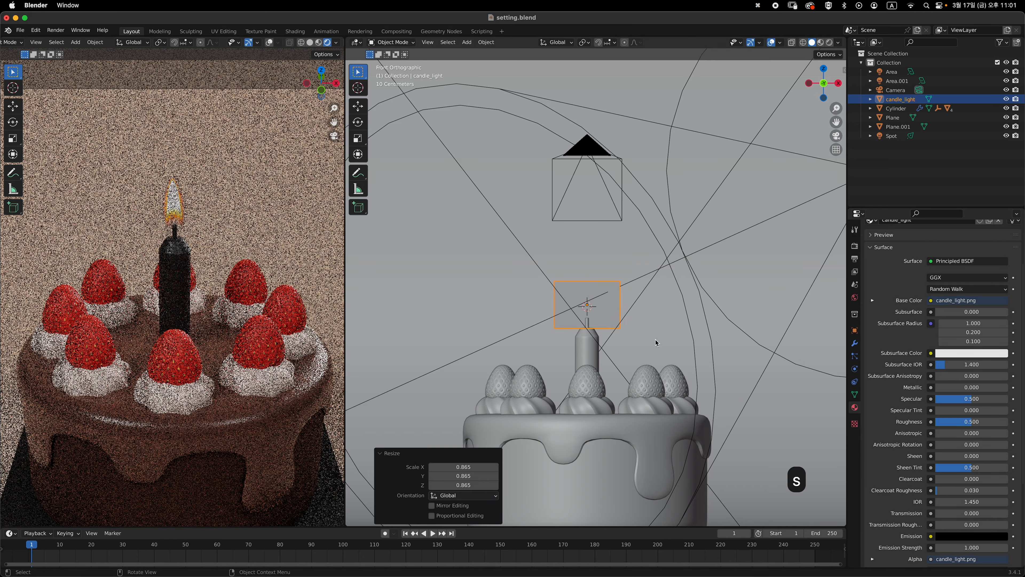
{"action": "middle_click_drag", "start_coordinate": [679, 312], "coordinate": [694, 257]}
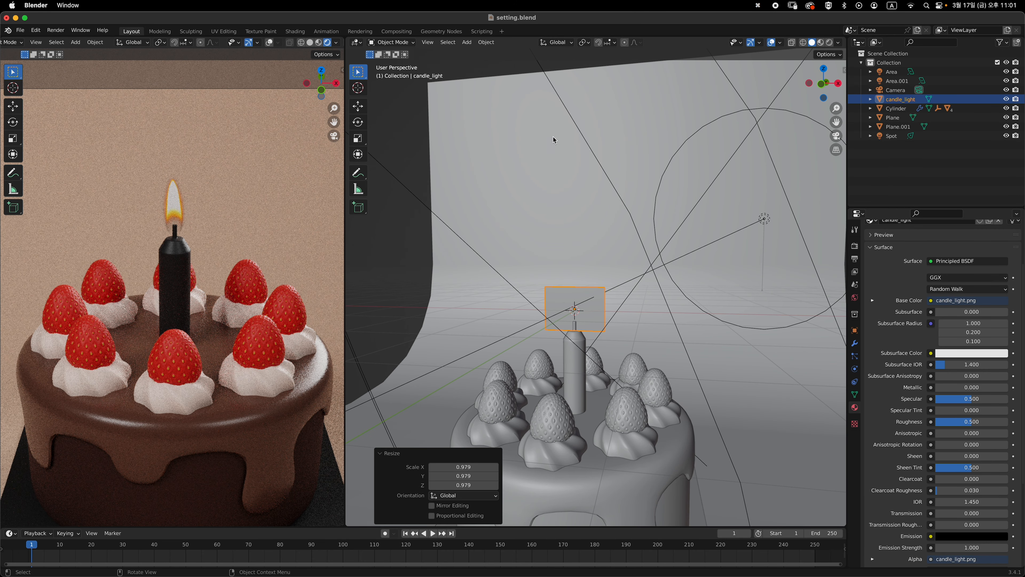
Switch to the Shading workspace and show the candle flame from the front with rendered viewport shading
{"action": "left_click", "coordinate": [303, 32]}
{"action": "key", "text": "grave"}
{"action": "middle_click_drag", "start_coordinate": [582, 236], "coordinate": [563, 197], "text": "shift"}
{"action": "scroll", "coordinate": [541, 266], "scroll_direction": "up", "scroll_amount": 3}
{"action": "scroll", "coordinate": [563, 197], "scroll_direction": "up", "scroll_amount": 3}
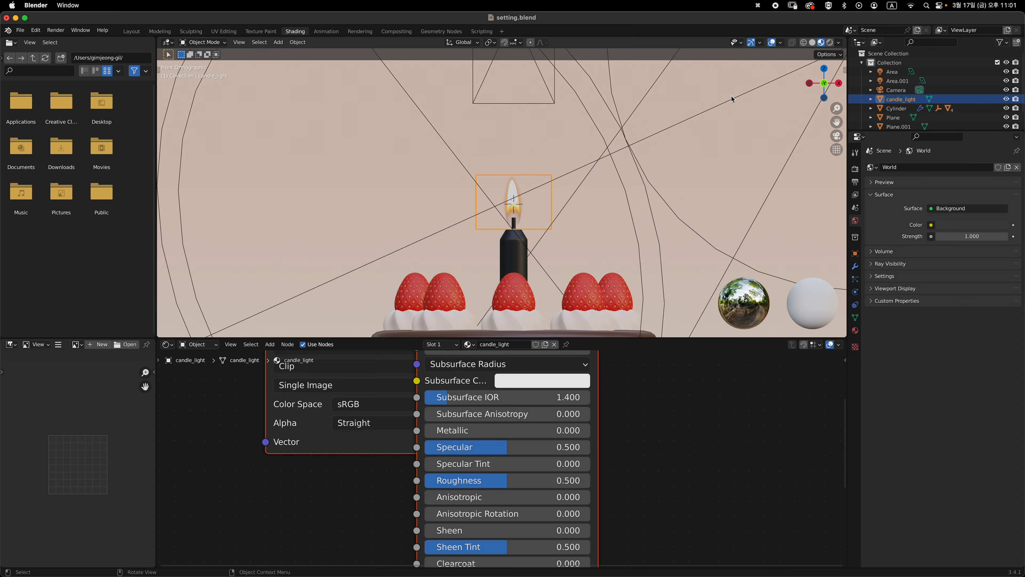
{"action": "left_click", "coordinate": [829, 43]}
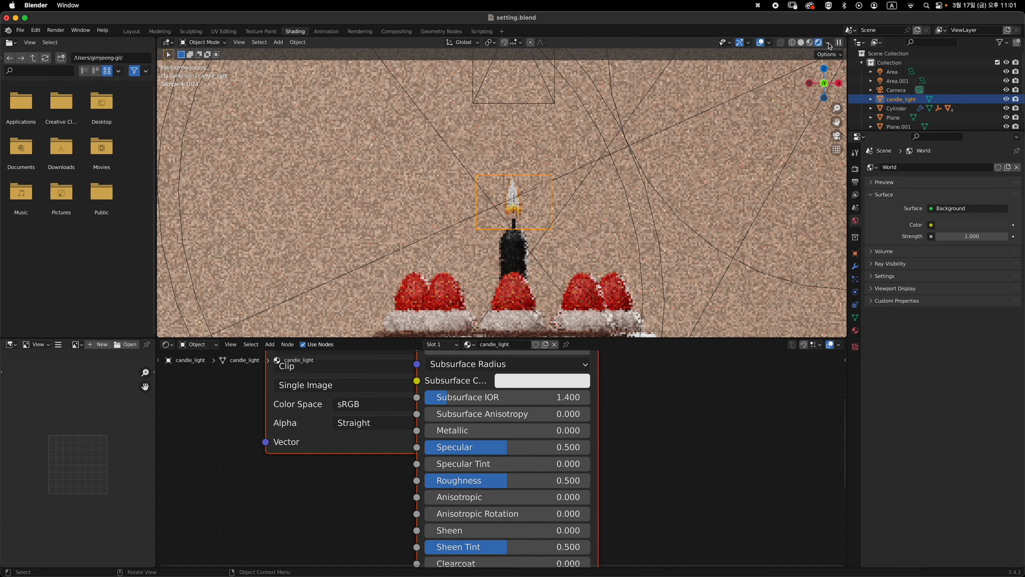
Move the candle_light.png texture node away from the shader and delete the Principled BSDF node
{"action": "scroll", "coordinate": [639, 429], "scroll_direction": "down", "scroll_amount": 3}
{"action": "middle_click_drag", "start_coordinate": [639, 428], "coordinate": [668, 483], "text": "shift"}
{"action": "left_click", "coordinate": [444, 389]}
{"action": "key", "text": "g"}
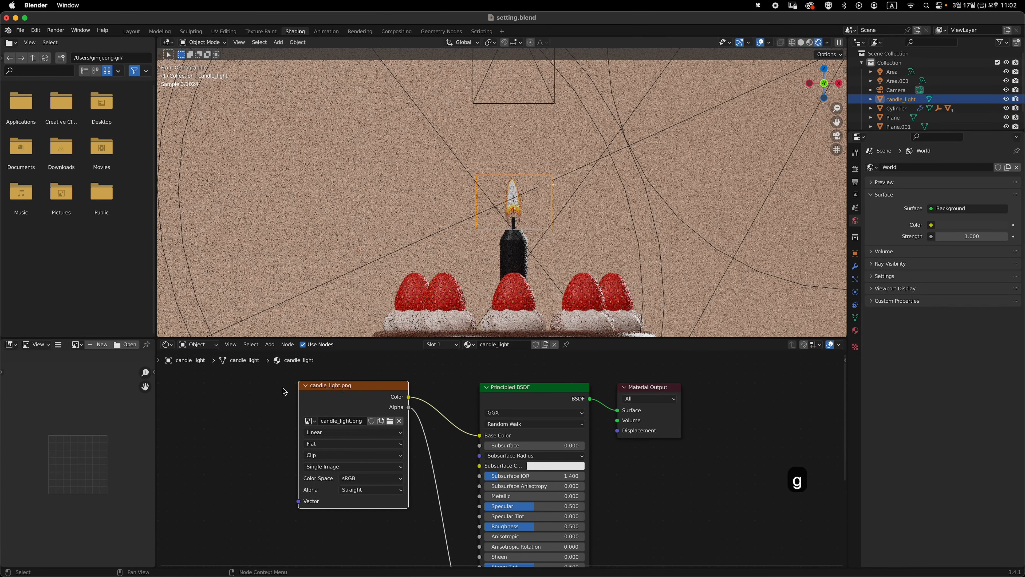
{"action": "left_click", "coordinate": [272, 387]}
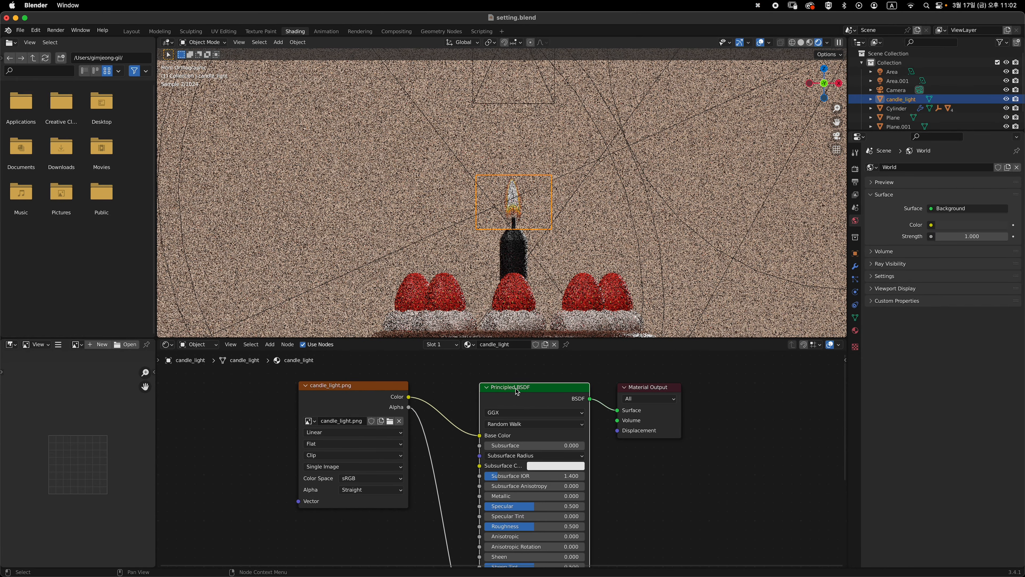
{"action": "left_click", "coordinate": [517, 389]}
{"action": "key", "text": "x"}
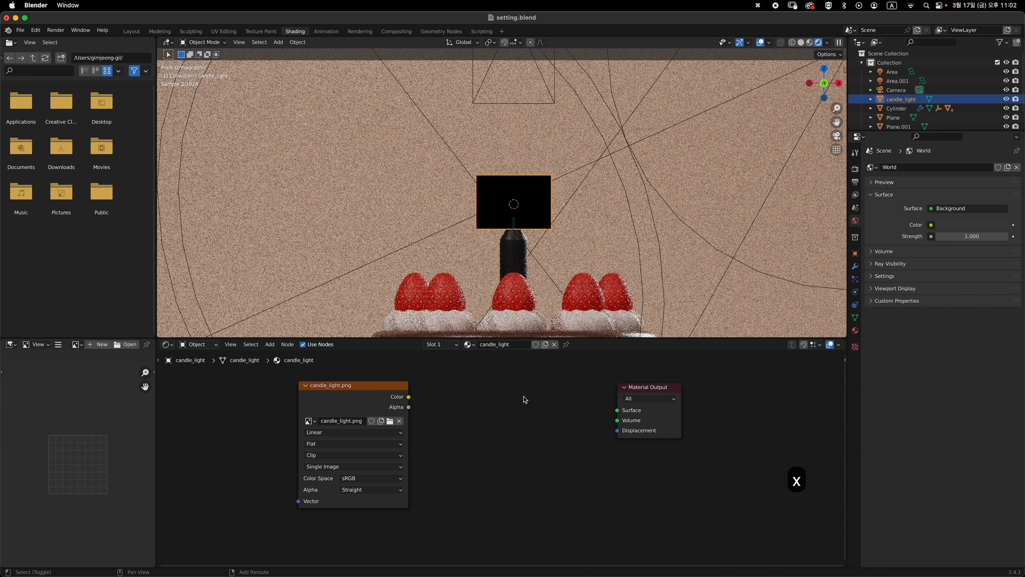
Add an Emission shader node between the flame's image texture node and the Material Output
{"action": "key", "text": "shift+a"}
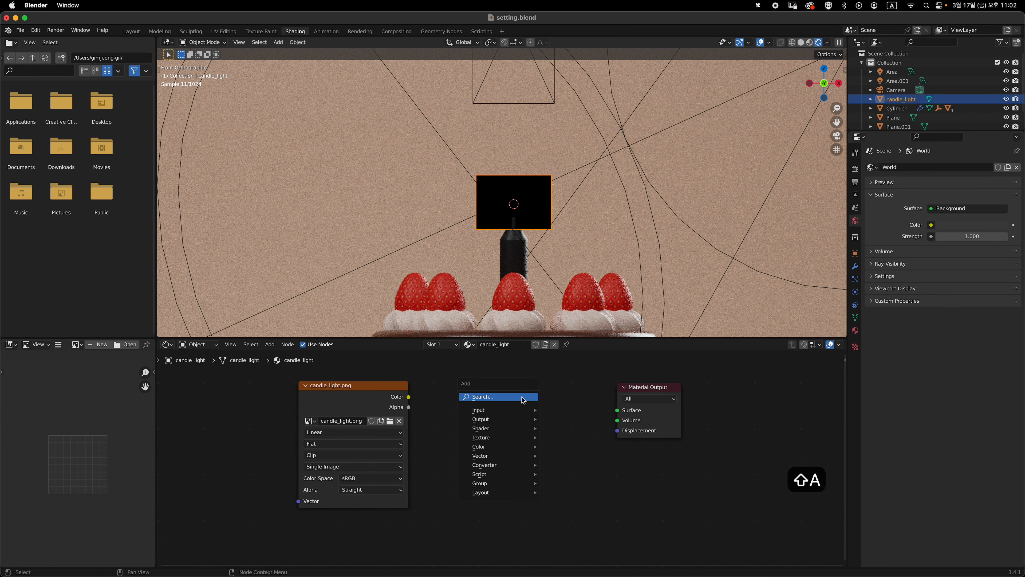
{"action": "left_click", "coordinate": [523, 399]}
{"action": "type", "text": "emi"}
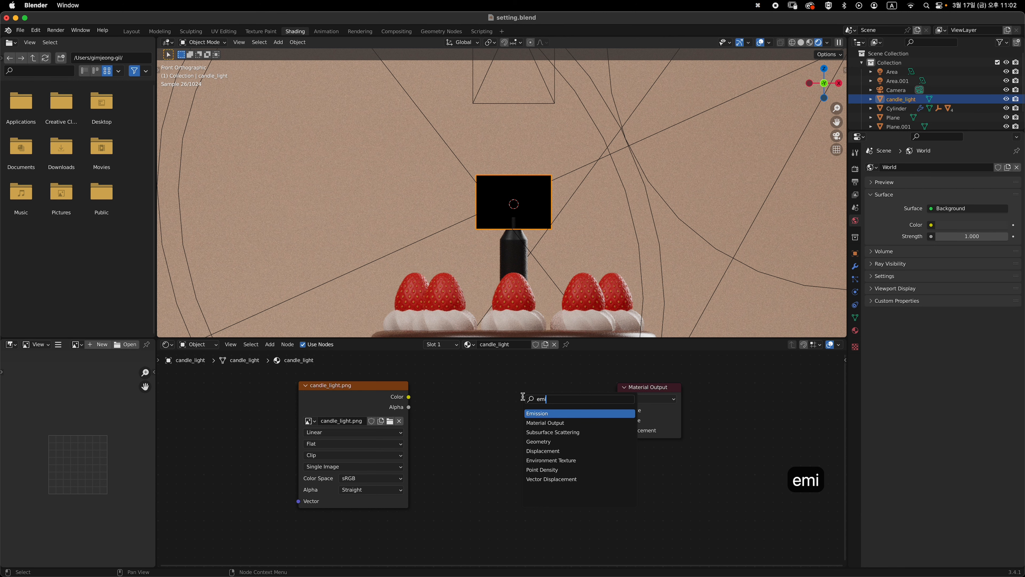
{"action": "key", "text": "Return"}
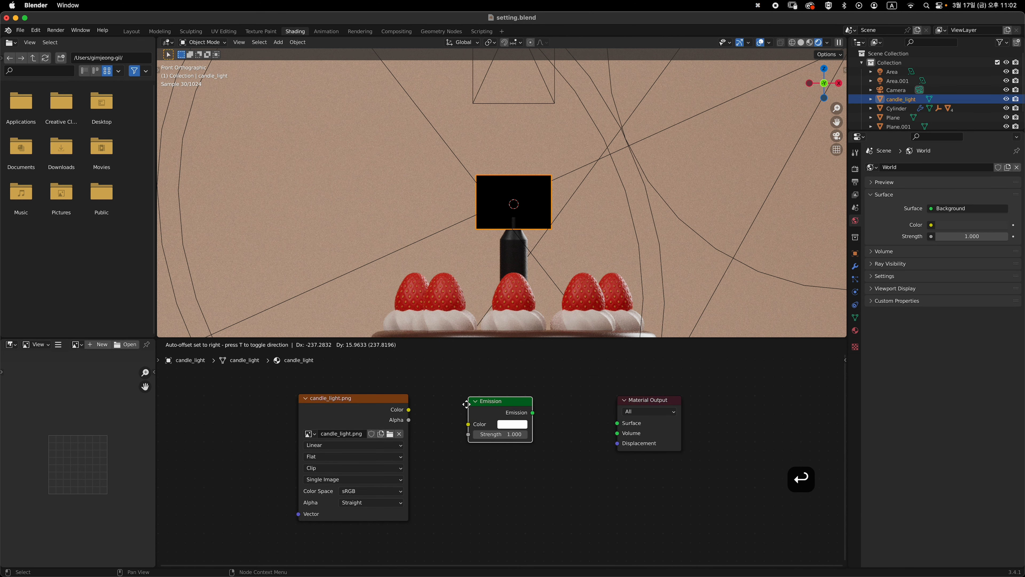
{"action": "left_click", "coordinate": [444, 397]}
Add a Transparent BSDF node directly below the Emission node in the flame material
{"action": "scroll", "coordinate": [498, 438], "scroll_direction": "down", "scroll_amount": 5}
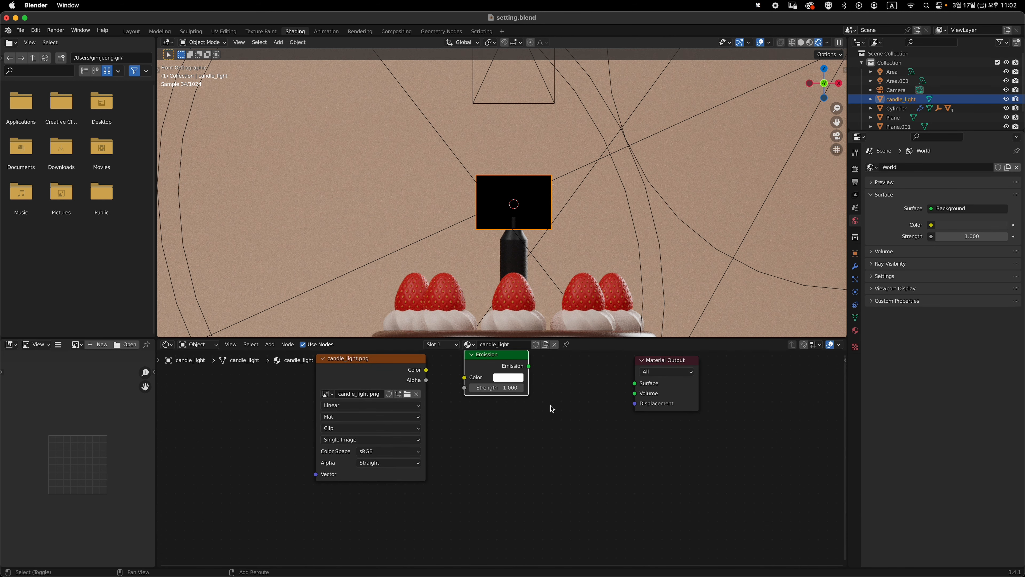
{"action": "key", "text": "shift+a"}
{"action": "left_click", "coordinate": [549, 406]}
{"action": "type", "text": "trans"}
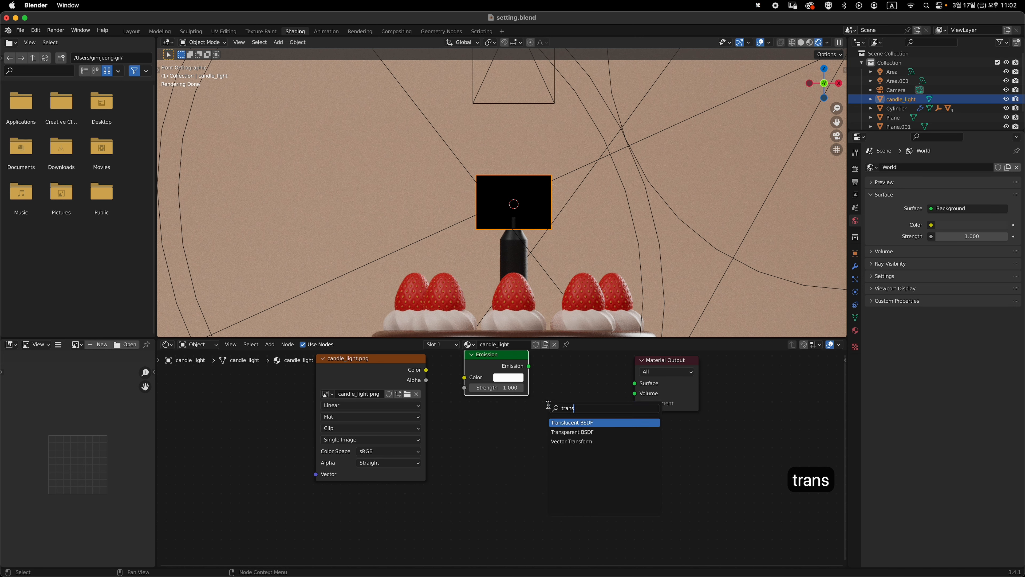
{"action": "key", "text": "Down"}
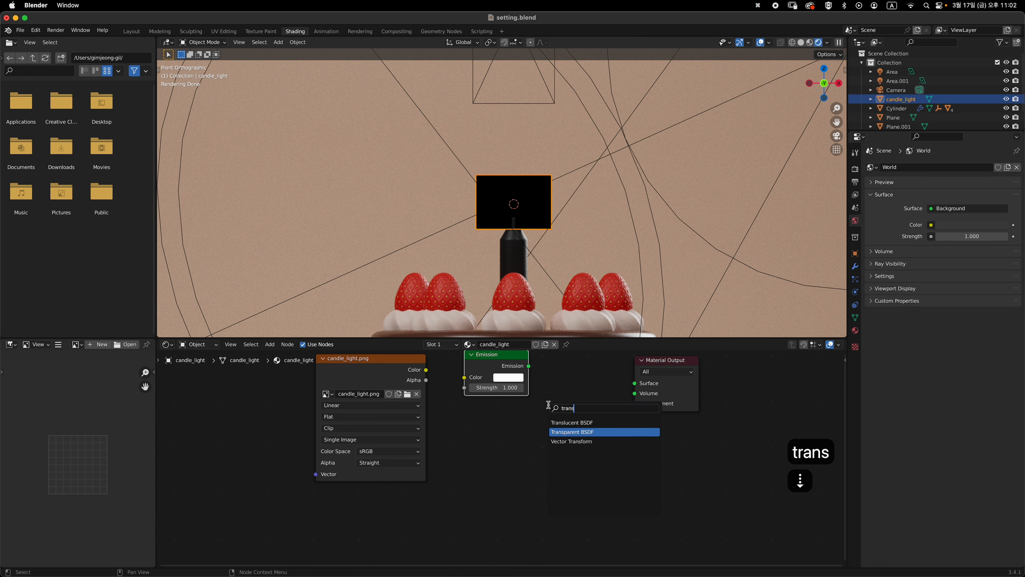
{"action": "key", "text": "Return"}
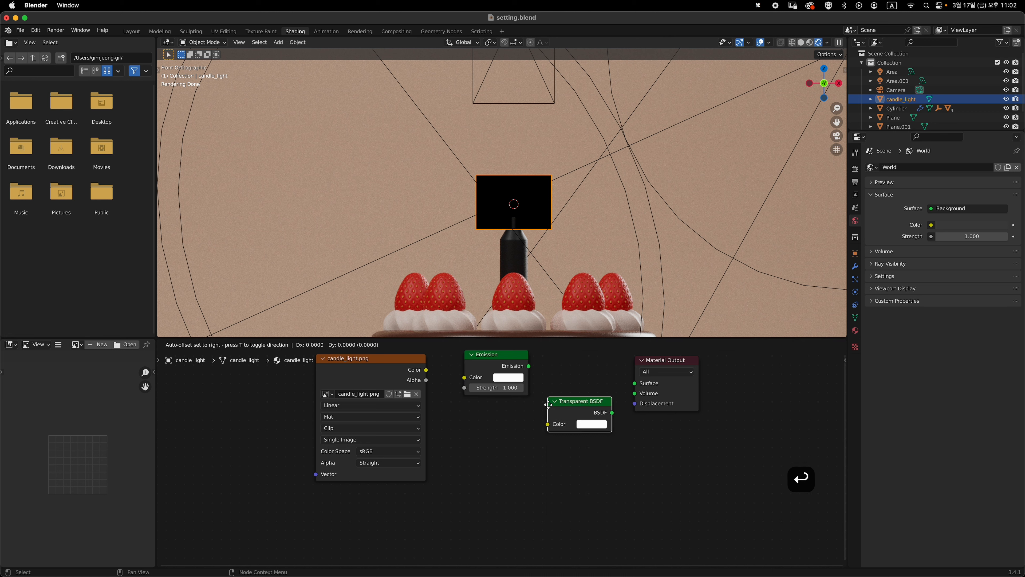
{"action": "left_click", "coordinate": [454, 425]}
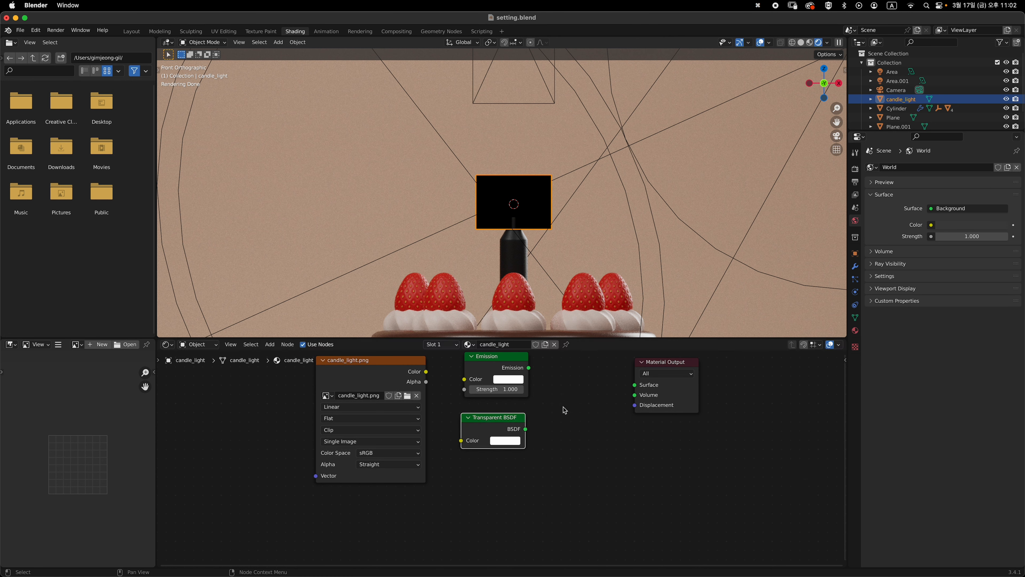
Add a Mix Shader node between the two shader nodes and the Material Output, moving the Material Output slightly further away
{"action": "key", "text": "shift+a"}
{"action": "left_click", "coordinate": [571, 401]}
{"action": "type", "text": "mix"}
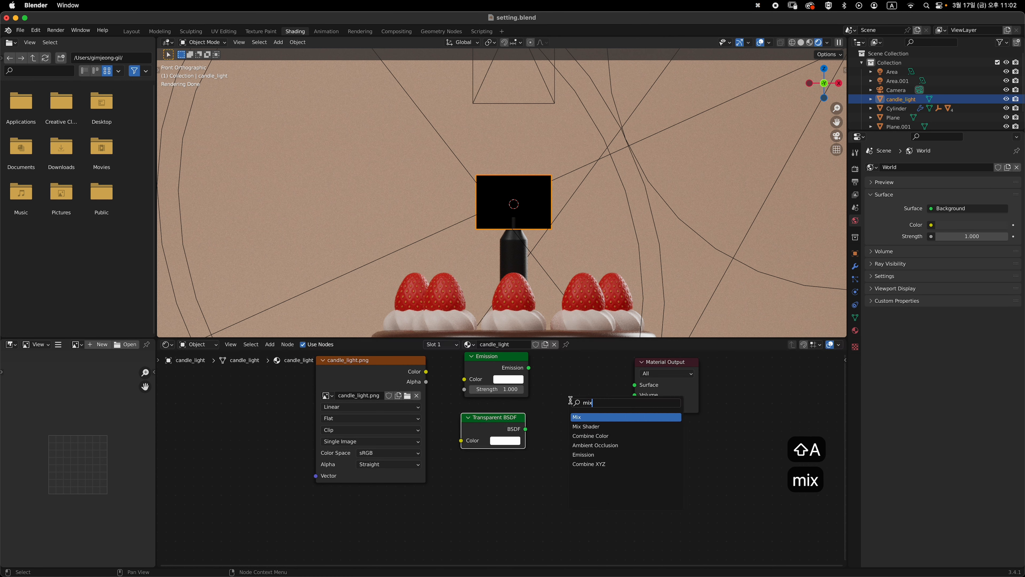
{"action": "key", "text": "Return"}
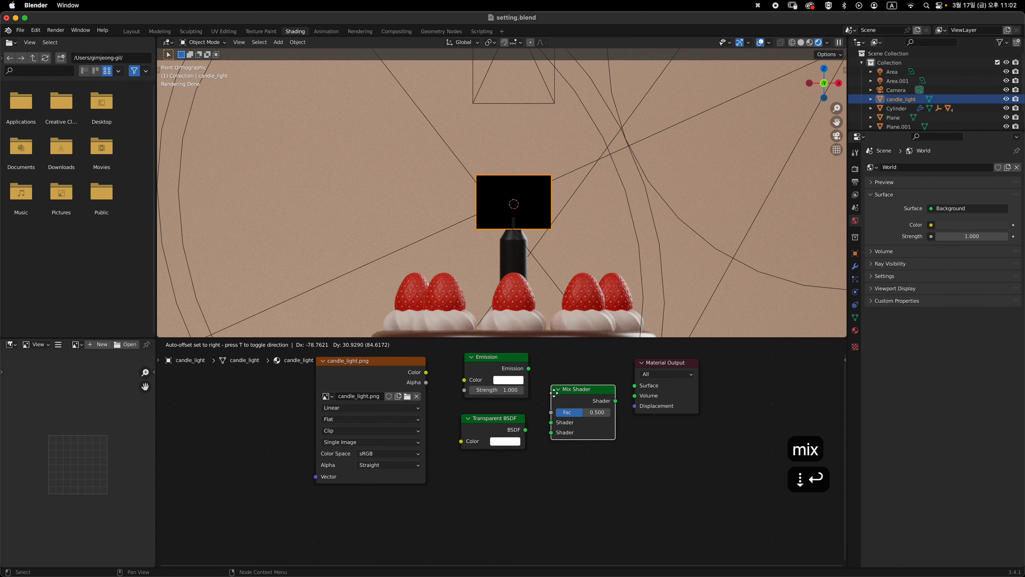
{"action": "left_click", "coordinate": [554, 380]}
{"action": "key", "text": "Home"}
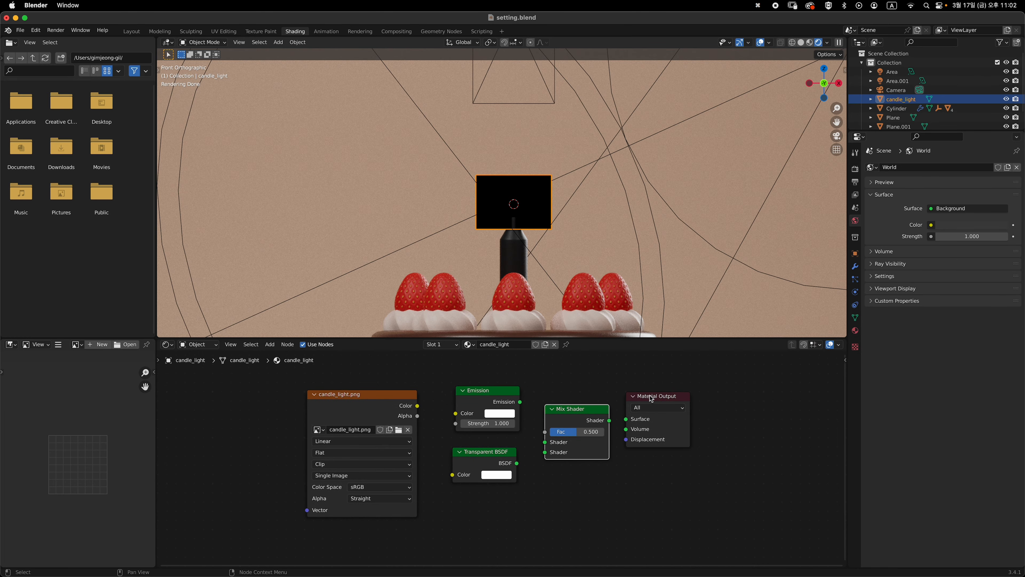
{"action": "left_click_drag", "start_coordinate": [650, 396], "coordinate": [655, 395]}
{"action": "left_click", "coordinate": [698, 379]}
Examine the flame material's image texture, Emission, Transparent BSDF, Mix Shader and Material Output nodes
{"action": "scroll", "coordinate": [495, 370], "scroll_direction": "up", "scroll_amount": 7}
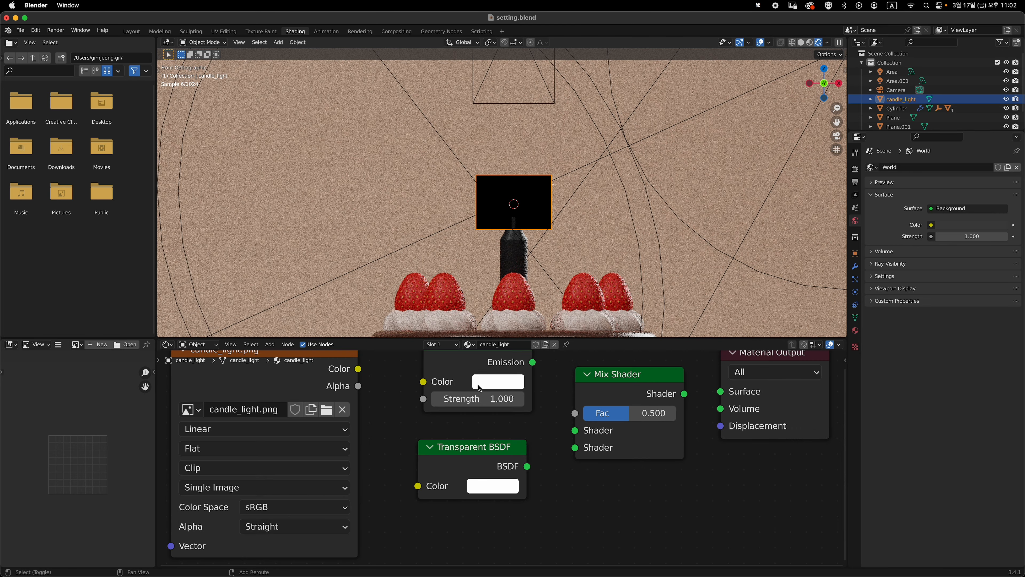
{"action": "scroll", "coordinate": [479, 389], "scroll_direction": "down", "scroll_amount": 2}
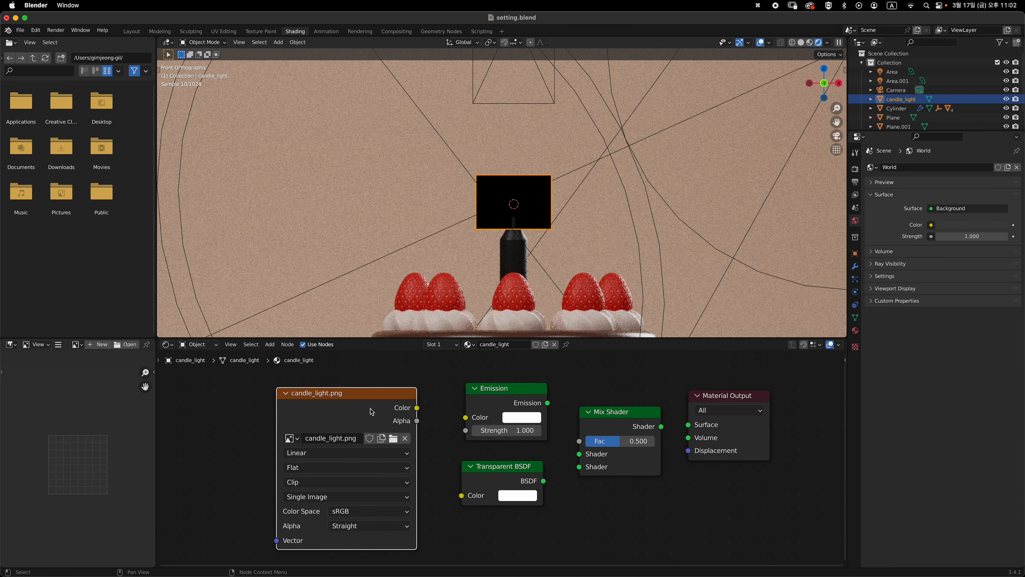
{"action": "scroll", "coordinate": [421, 401], "scroll_direction": "right", "scroll_amount": 2}
{"action": "left_click", "coordinate": [490, 399]}
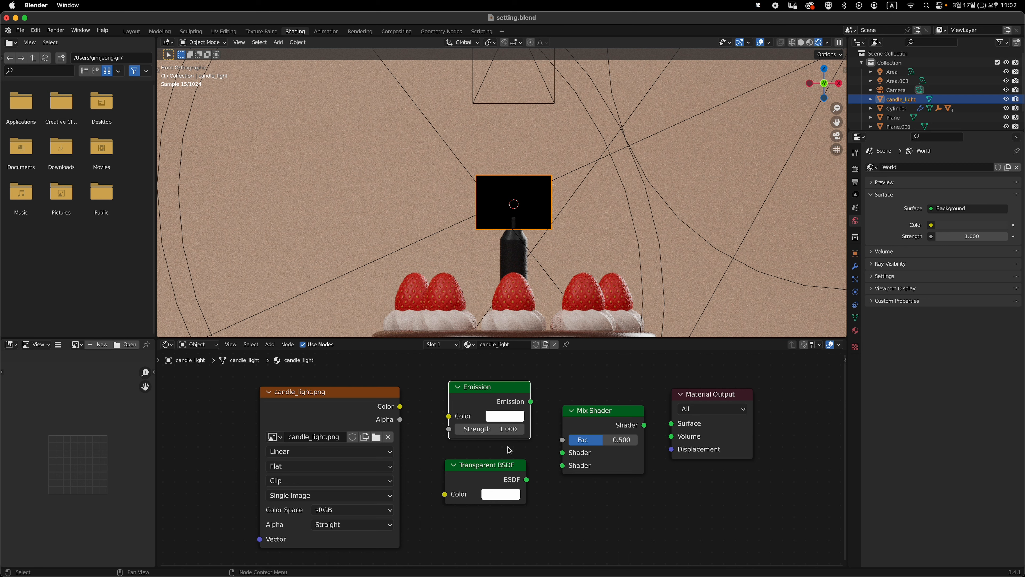
{"action": "scroll", "coordinate": [509, 449], "scroll_direction": "down", "scroll_amount": 3}
{"action": "scroll", "coordinate": [504, 444], "scroll_direction": "right", "scroll_amount": 2}
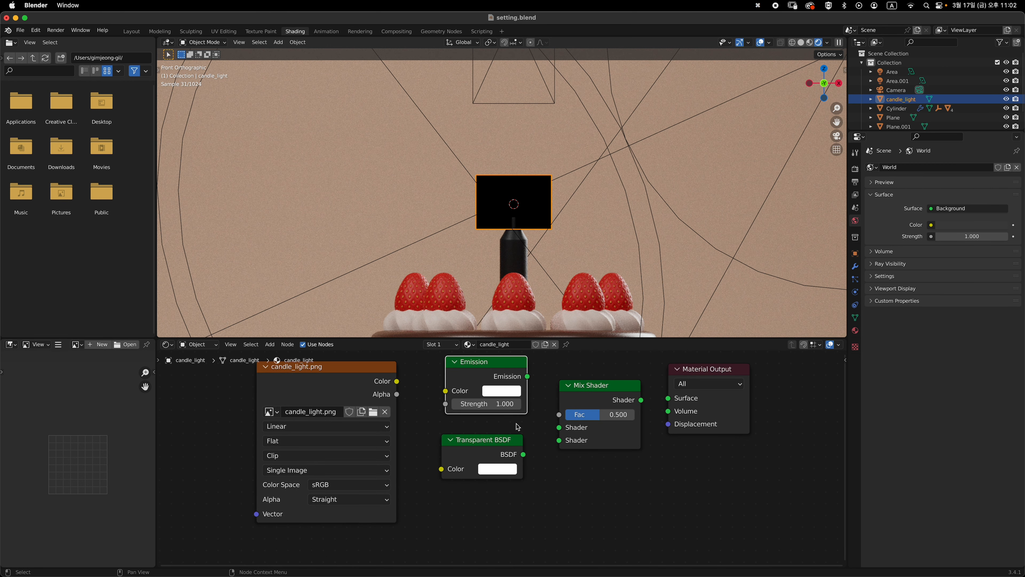
{"action": "scroll", "coordinate": [517, 422], "scroll_direction": "right", "scroll_amount": 2}
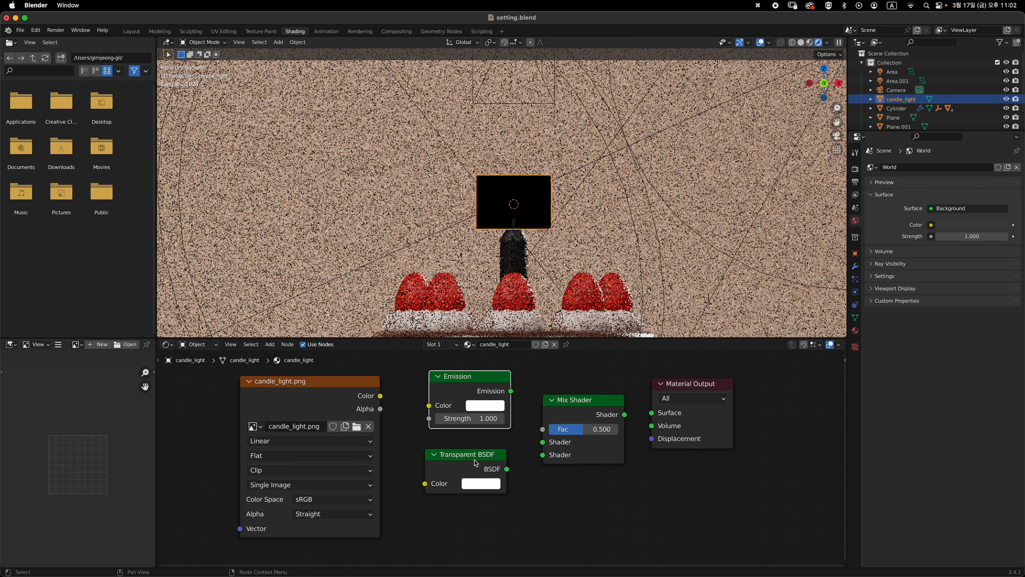
{"action": "left_click", "coordinate": [486, 451]}
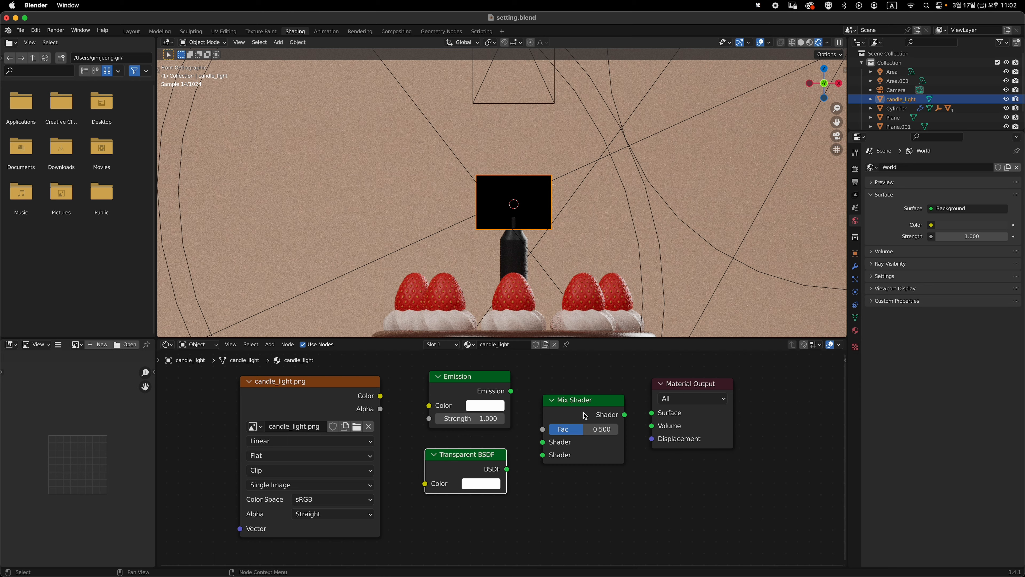
{"action": "left_click", "coordinate": [585, 415]}
{"action": "scroll", "coordinate": [537, 412], "scroll_direction": "right", "scroll_amount": 2}
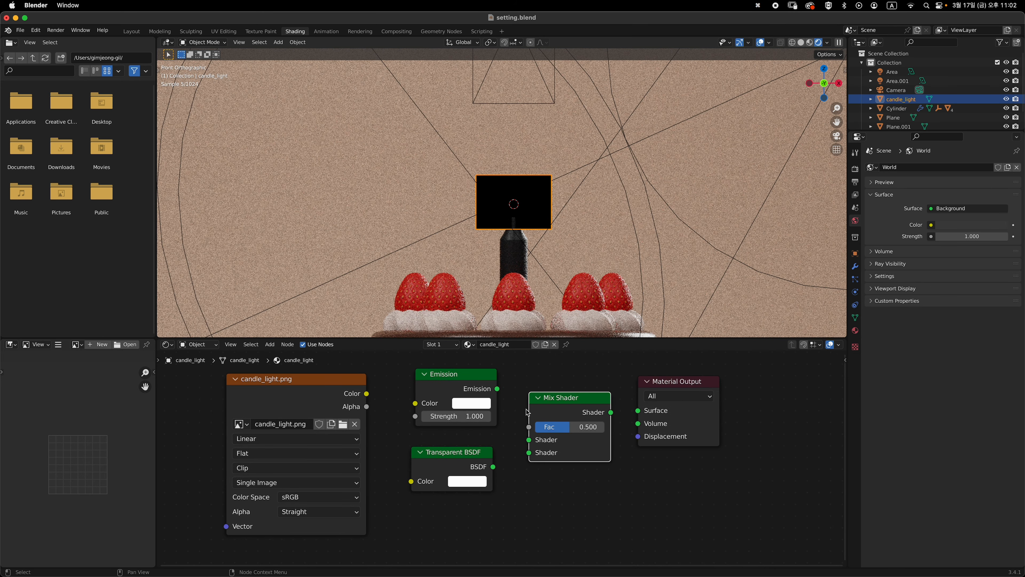
{"action": "scroll", "coordinate": [577, 420], "scroll_direction": "right", "scroll_amount": 5}
{"action": "scroll", "coordinate": [576, 421], "scroll_direction": "up", "scroll_amount": 3}
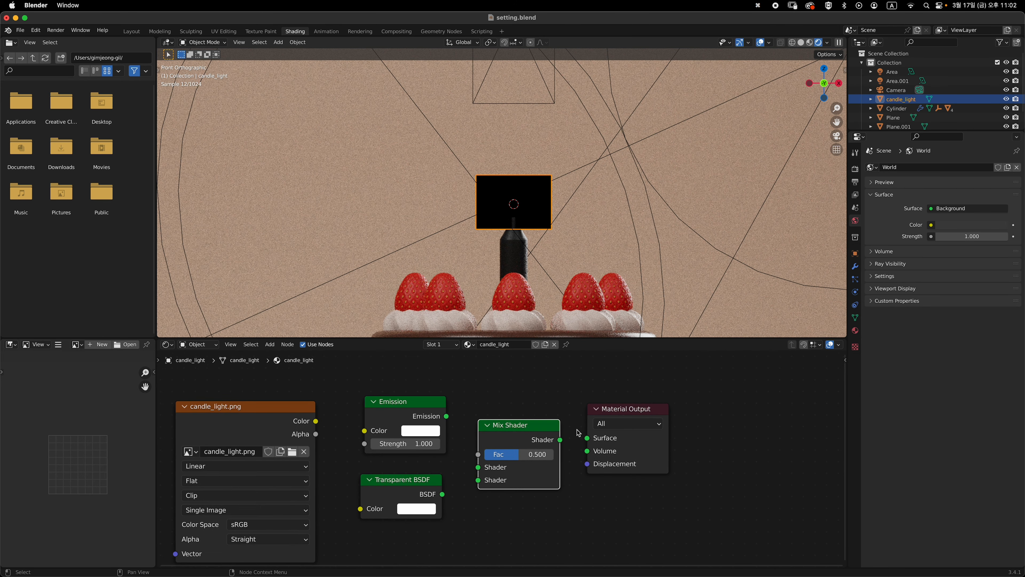
{"action": "scroll", "coordinate": [535, 414], "scroll_direction": "left", "scroll_amount": 2}
{"action": "scroll", "coordinate": [535, 414], "scroll_direction": "down", "scroll_amount": 1}
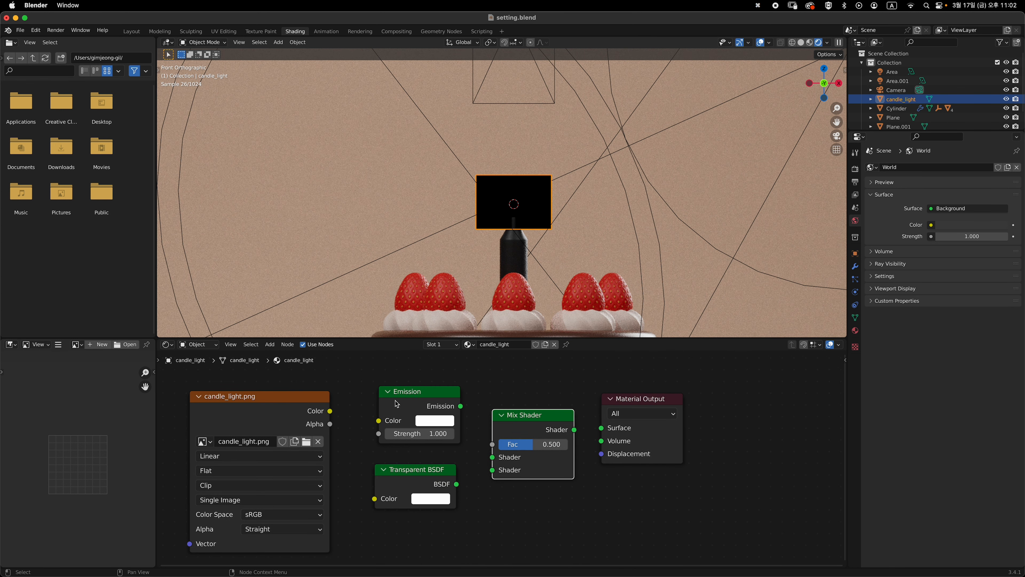
{"action": "scroll", "coordinate": [379, 417], "scroll_direction": "left", "scroll_amount": 3}
{"action": "scroll", "coordinate": [379, 417], "scroll_direction": "down", "scroll_amount": 1}
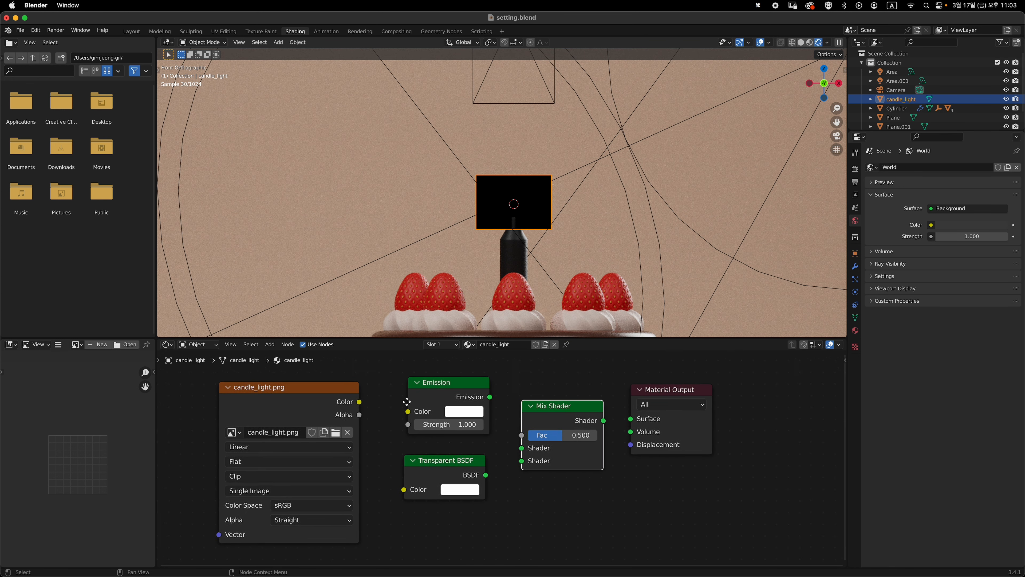
Connect the candle_light.png texture's Color output to the Emission node's Color input
{"action": "left_click", "coordinate": [319, 407]}
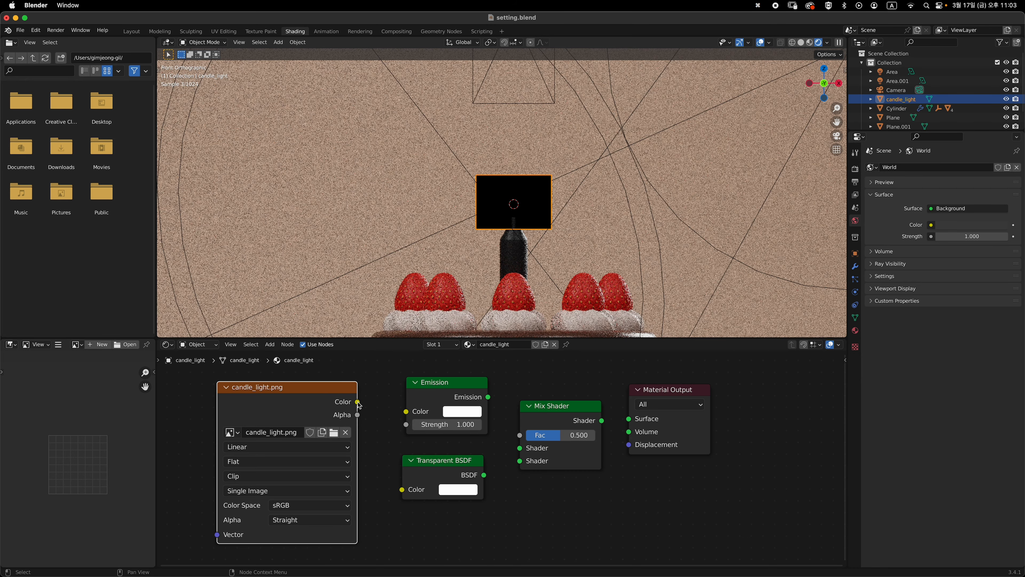
{"action": "left_click_drag", "start_coordinate": [357, 402], "coordinate": [408, 413]}
{"action": "scroll", "coordinate": [429, 446], "scroll_direction": "right", "scroll_amount": 2}
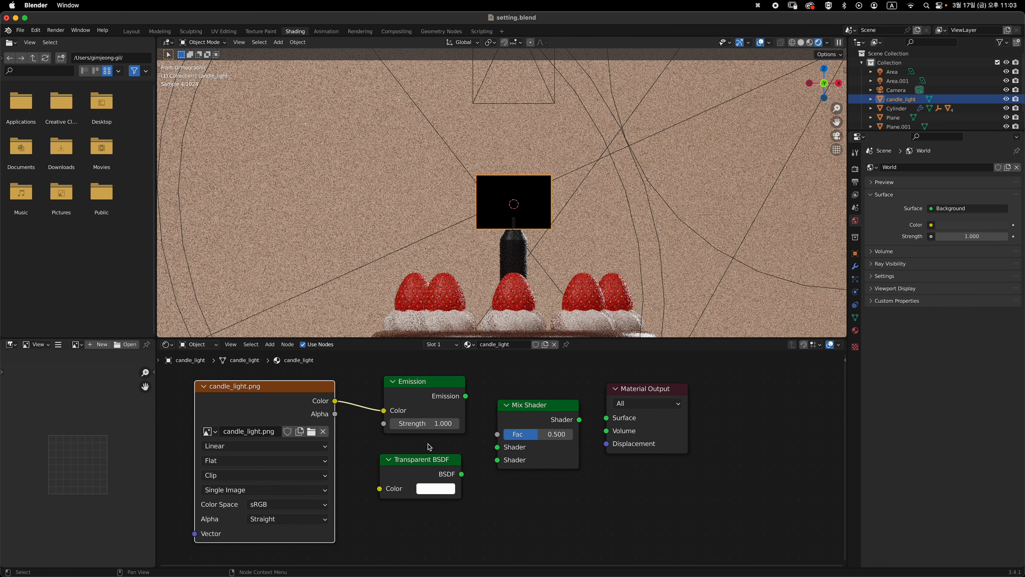
Connect the Transparent BSDF to the Mix Shader's first Shader input and the Emission to its second Shader input
{"action": "left_click", "coordinate": [440, 459]}
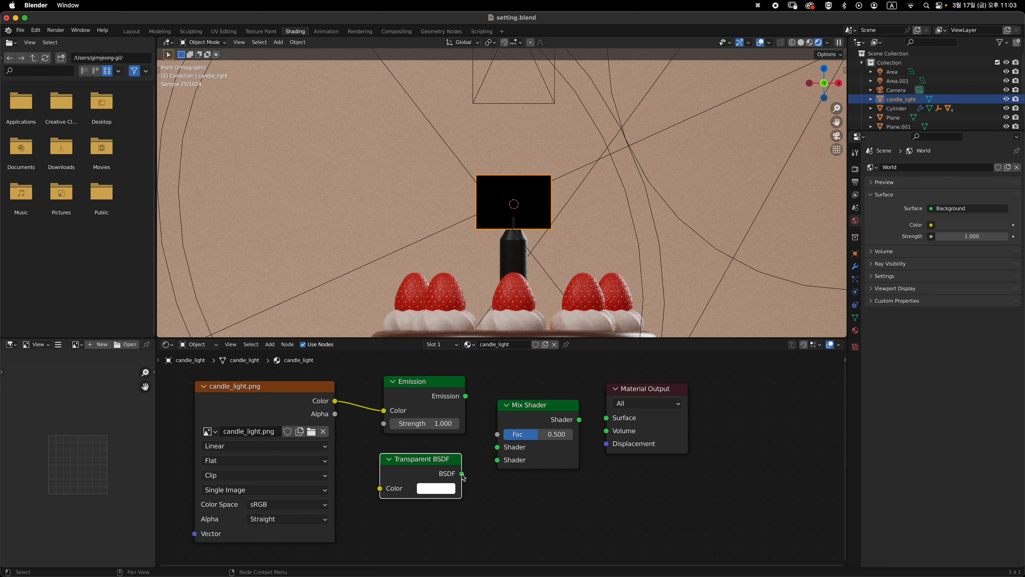
{"action": "left_click_drag", "start_coordinate": [462, 475], "coordinate": [500, 449]}
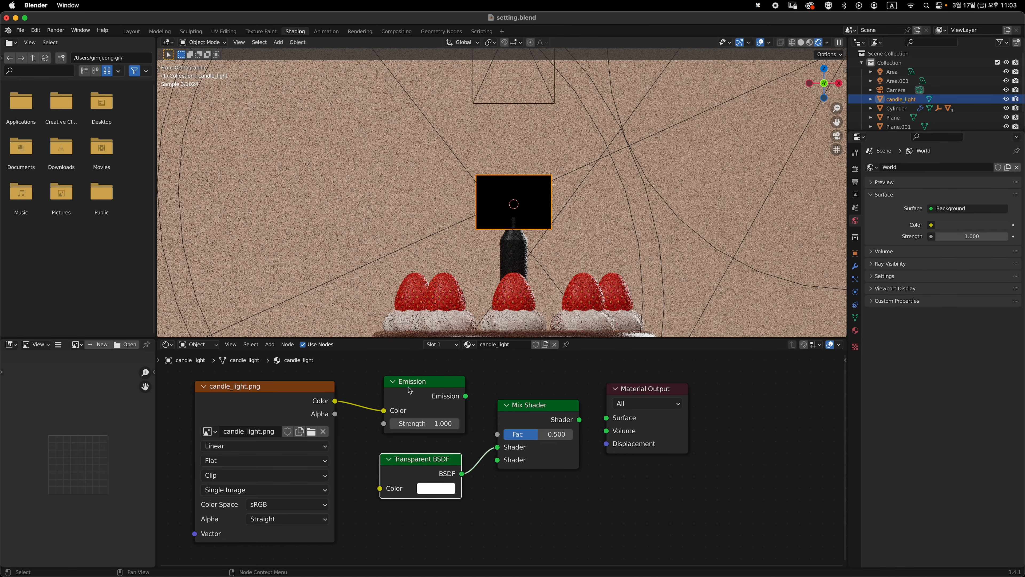
{"action": "left_click_drag", "start_coordinate": [466, 396], "coordinate": [499, 466]}
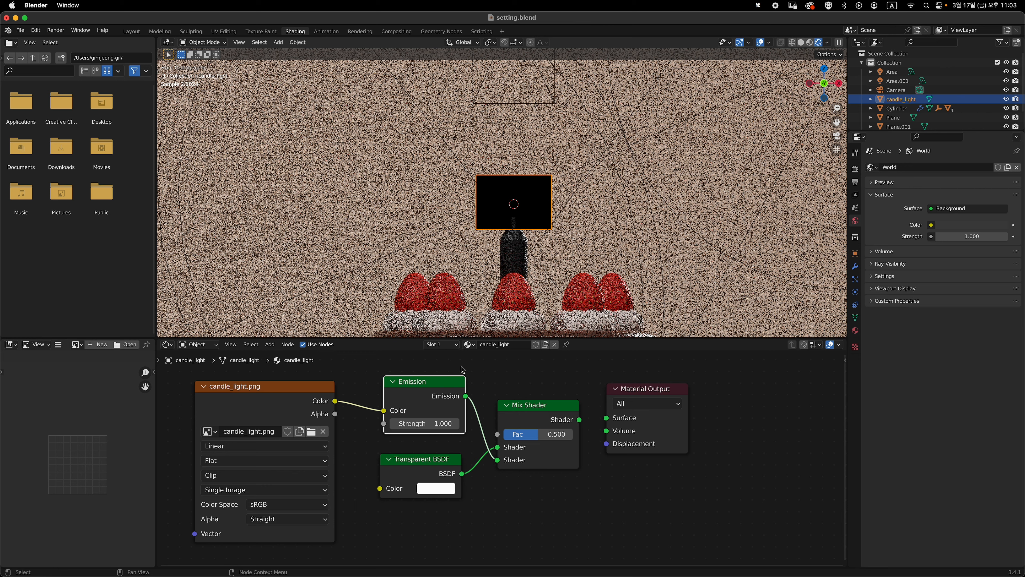
Link the Mix Shader to the Material Output's Surface and the candle_light.png Alpha output to the Mix Shader's Fac
{"action": "left_click", "coordinate": [554, 416]}
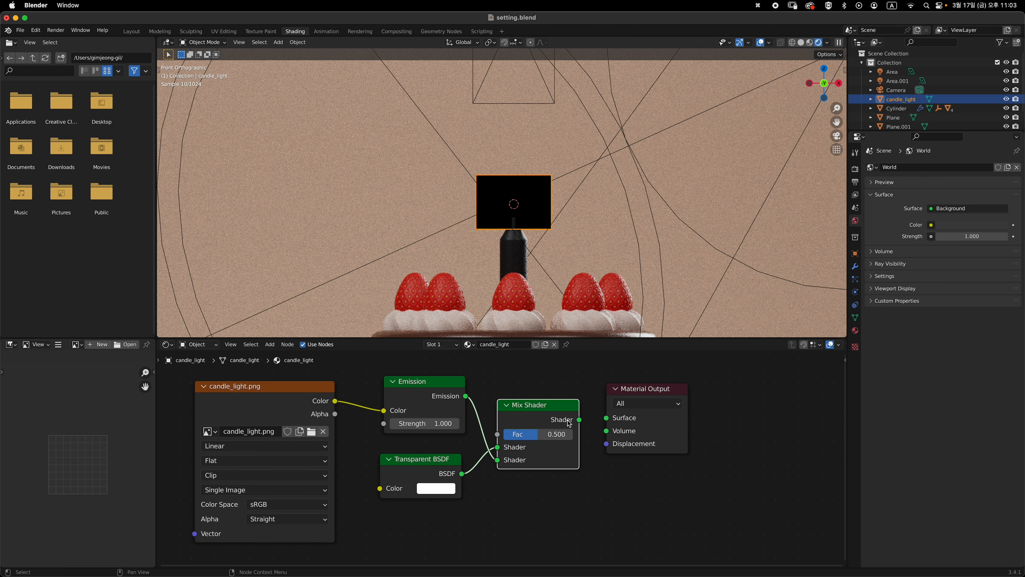
{"action": "scroll", "coordinate": [546, 420], "scroll_direction": "right", "scroll_amount": 3}
{"action": "left_click_drag", "start_coordinate": [545, 415], "coordinate": [570, 416]}
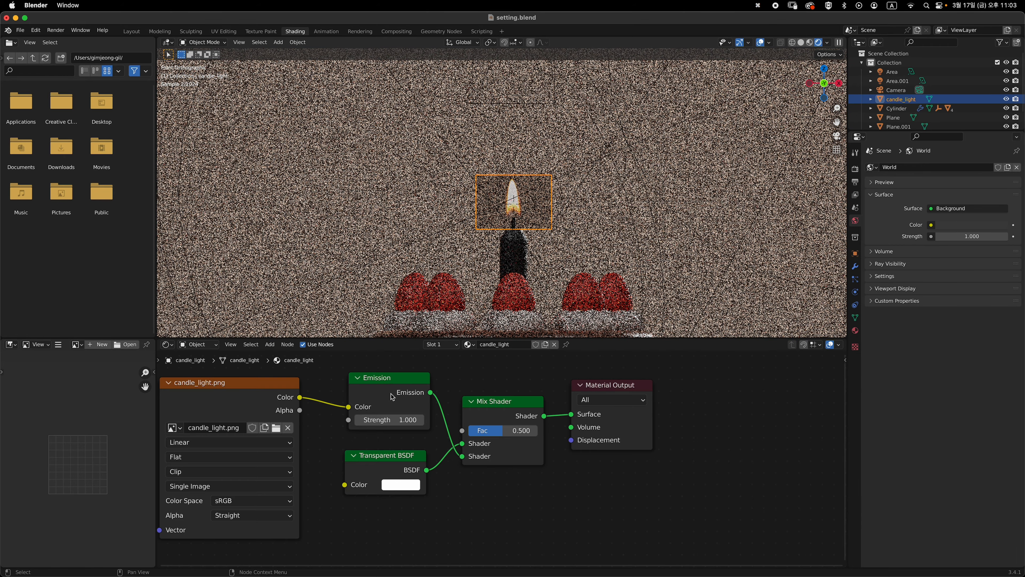
{"action": "left_click", "coordinate": [273, 404]}
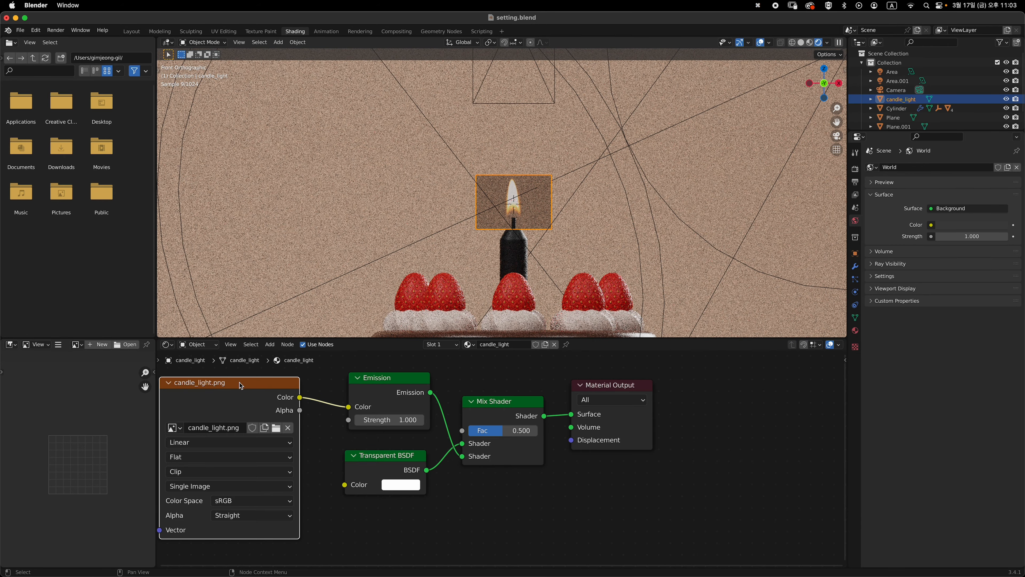
{"action": "left_click_drag", "start_coordinate": [299, 410], "coordinate": [461, 431]}
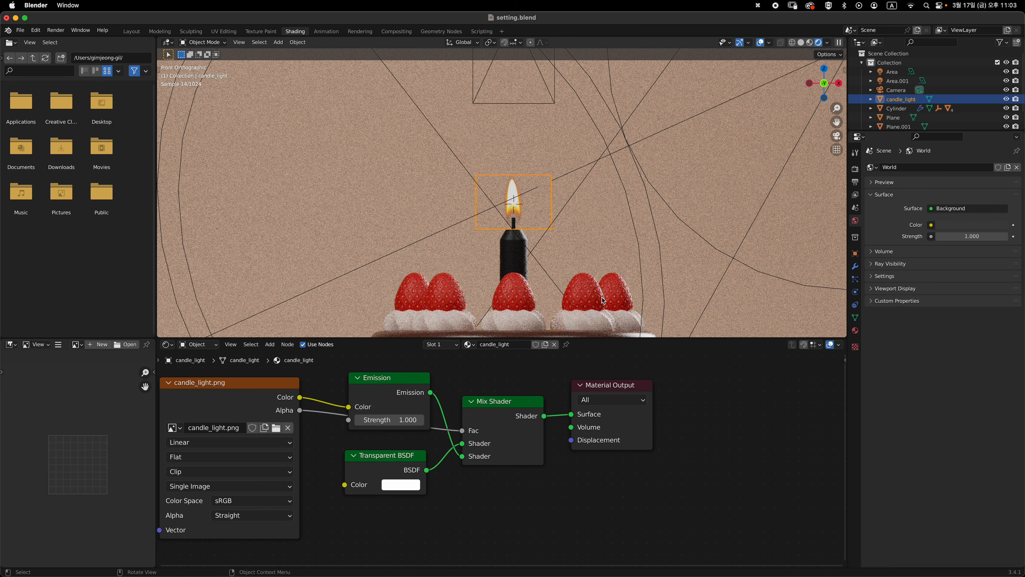
Set the flame material's Emission Strength to 20
{"action": "middle_click_drag", "start_coordinate": [599, 293], "coordinate": [540, 338]}
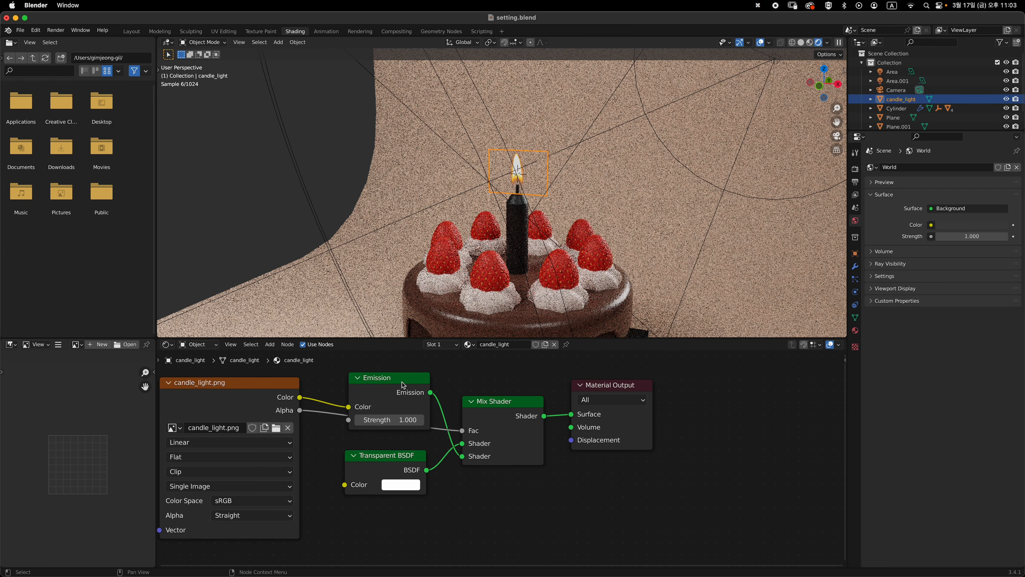
{"action": "left_click", "coordinate": [400, 420]}
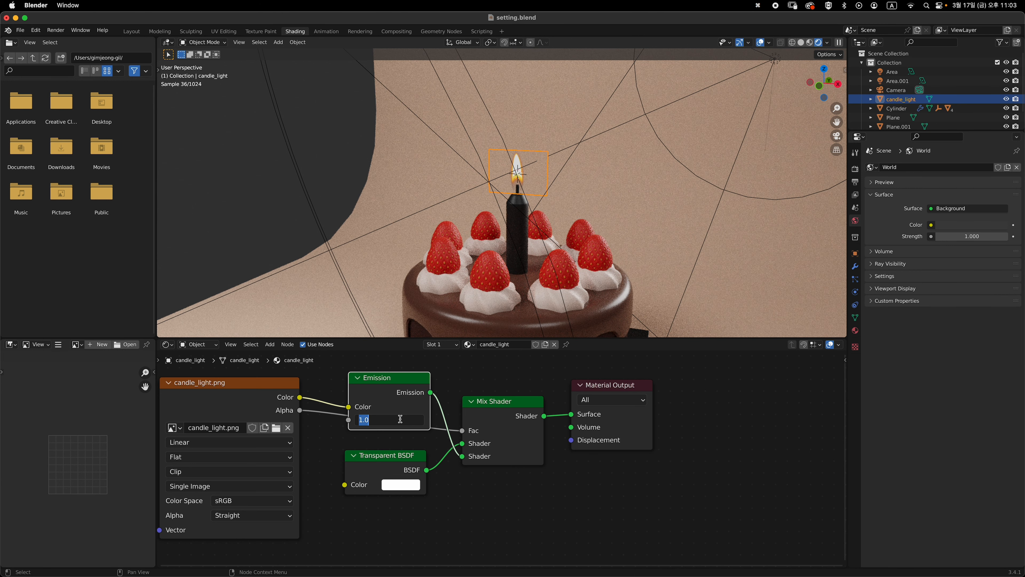
{"action": "type", "text": "20"}
{"action": "key", "text": "Return"}
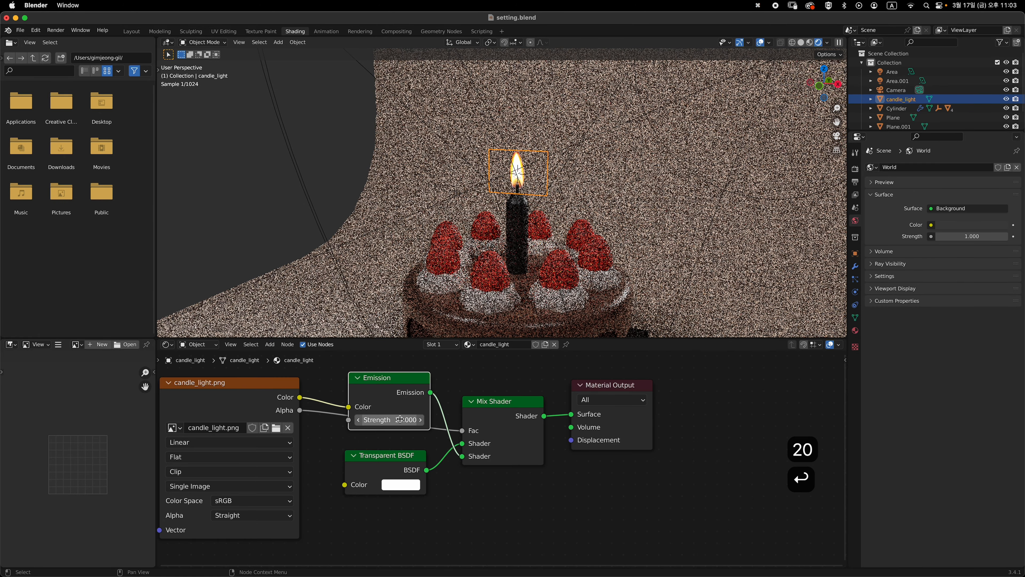
Inspect the cake, the glowing candle flame and the whole backdrop from farther away and different angles
{"action": "left_click", "coordinate": [653, 232]}
{"action": "middle_click_drag", "start_coordinate": [616, 256], "coordinate": [586, 299]}
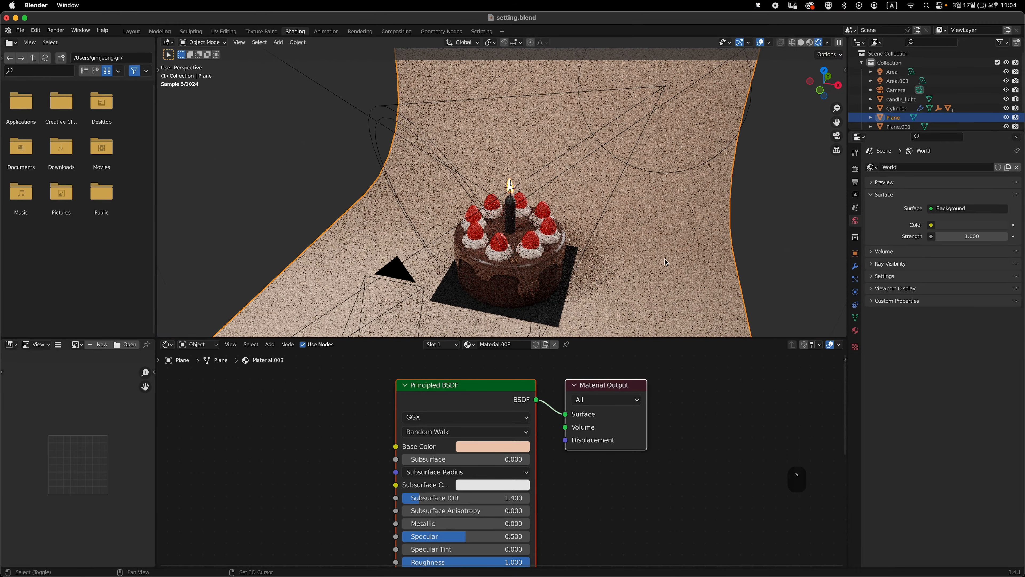
{"action": "middle_click_drag", "start_coordinate": [662, 276], "coordinate": [636, 248], "text": "shift"}
{"action": "left_click", "coordinate": [754, 223]}
{"action": "middle_click_drag", "start_coordinate": [601, 170], "coordinate": [615, 210], "text": "ctrl"}
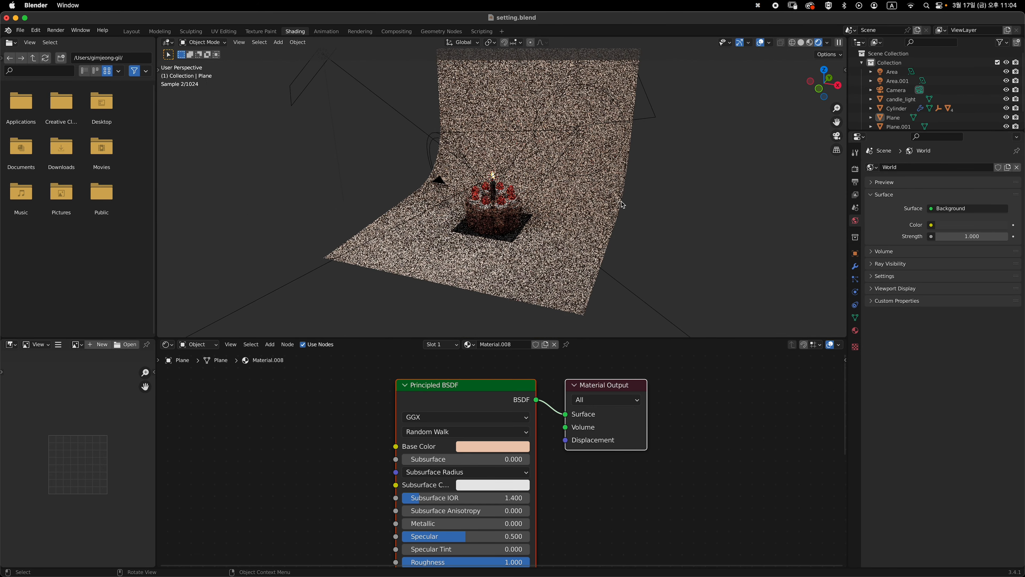
{"action": "mouse_move", "coordinate": [507, 175]}
{"action": "middle_mouse_down", "text": "ctrl"}
{"action": "mouse_move", "coordinate": [503, 144]}
{"action": "mouse_move", "coordinate": [505, 173]}
{"action": "middle_mouse_up", "text": "ctrl"}
{"action": "middle_click_drag", "start_coordinate": [528, 206], "coordinate": [562, 242]}
{"action": "middle_click_drag", "start_coordinate": [562, 242], "coordinate": [563, 265], "text": "ctrl"}
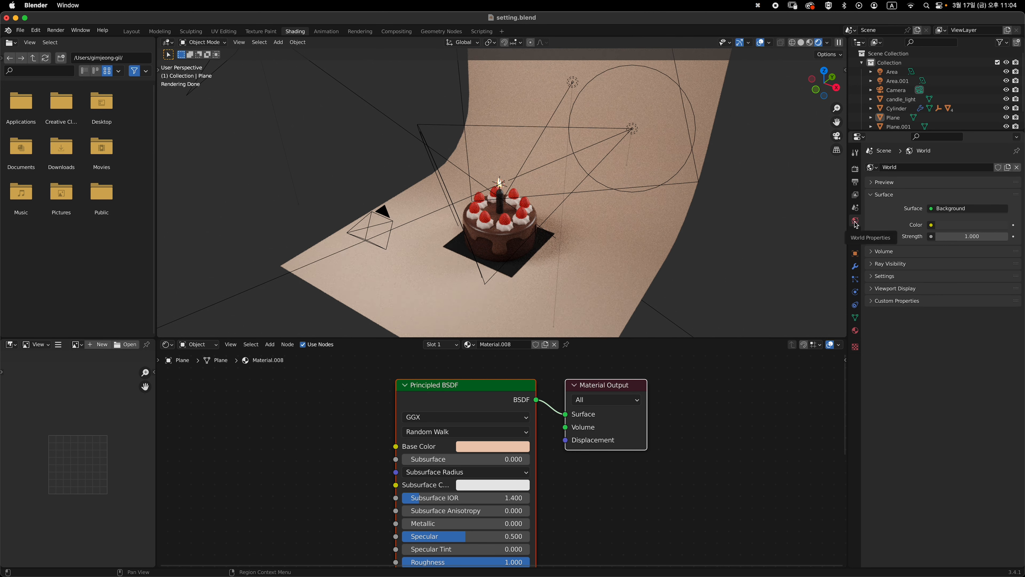
Set the world background's Strength to 0.3
{"action": "left_click", "coordinate": [973, 239]}
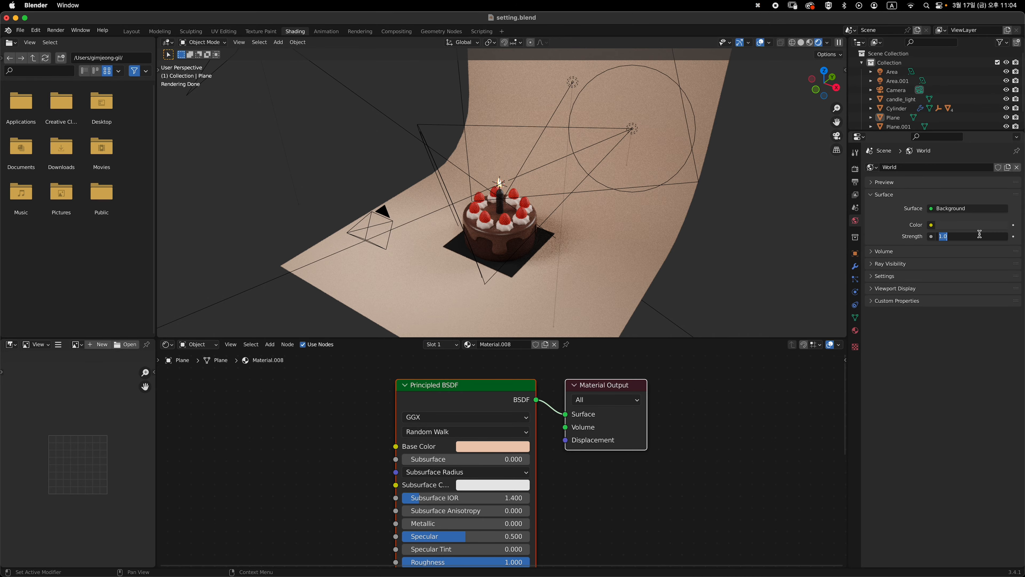
{"action": "type", "text": ".3"}
{"action": "key", "text": "Return"}
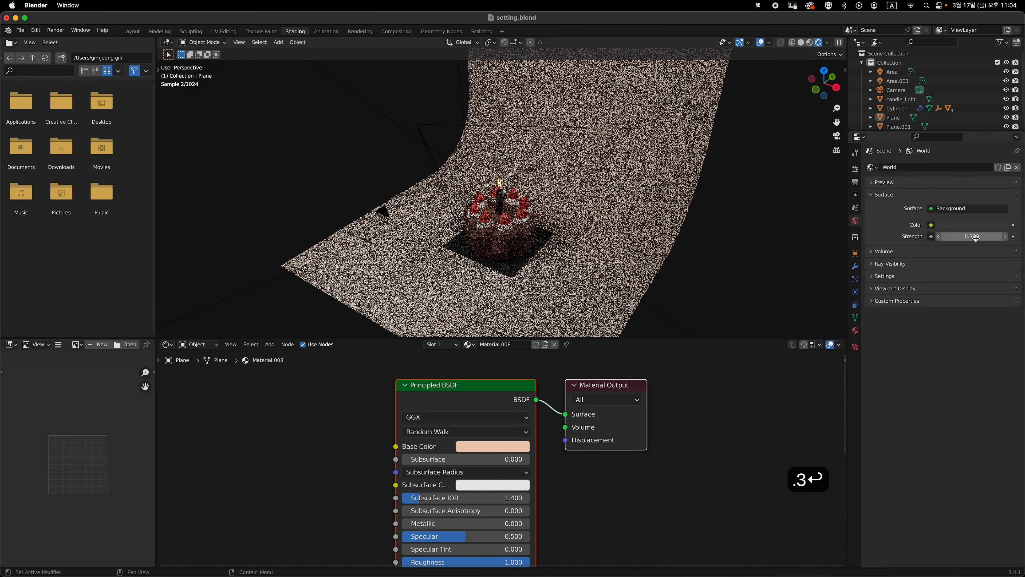
Set the spot light's power to 500 W
{"action": "middle_click_drag", "start_coordinate": [601, 235], "coordinate": [601, 231], "text": "ctrl"}
{"action": "middle_click_drag", "start_coordinate": [601, 231], "coordinate": [655, 251], "text": "shift"}
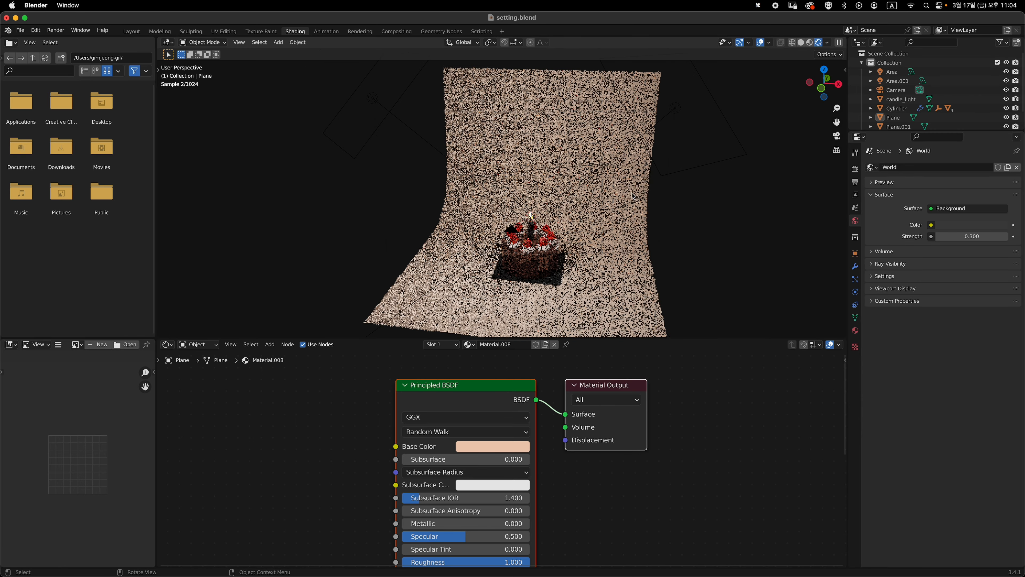
{"action": "left_click", "coordinate": [409, 105]}
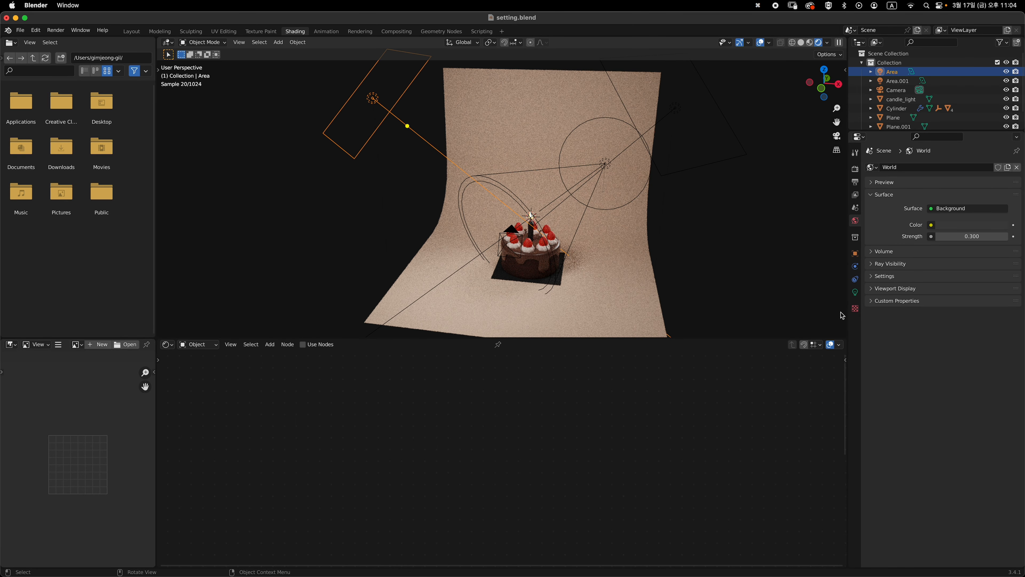
{"action": "left_click", "coordinate": [855, 292]}
{"action": "left_click", "coordinate": [970, 229]}
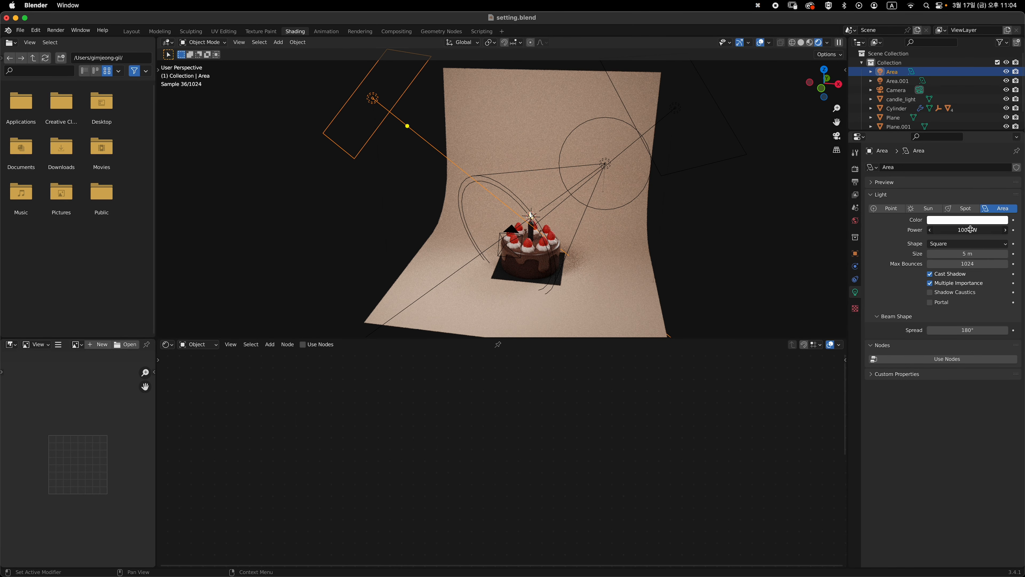
{"action": "left_click", "coordinate": [604, 88]}
{"action": "left_click", "coordinate": [971, 229]}
{"action": "type", "text": "500"}
{"action": "key", "text": "Return"}
Set the candle flame material's Emission Strength to 30 and check the glow close up and from farther away
{"action": "left_click", "coordinate": [504, 170]}
{"action": "left_click", "coordinate": [399, 419]}
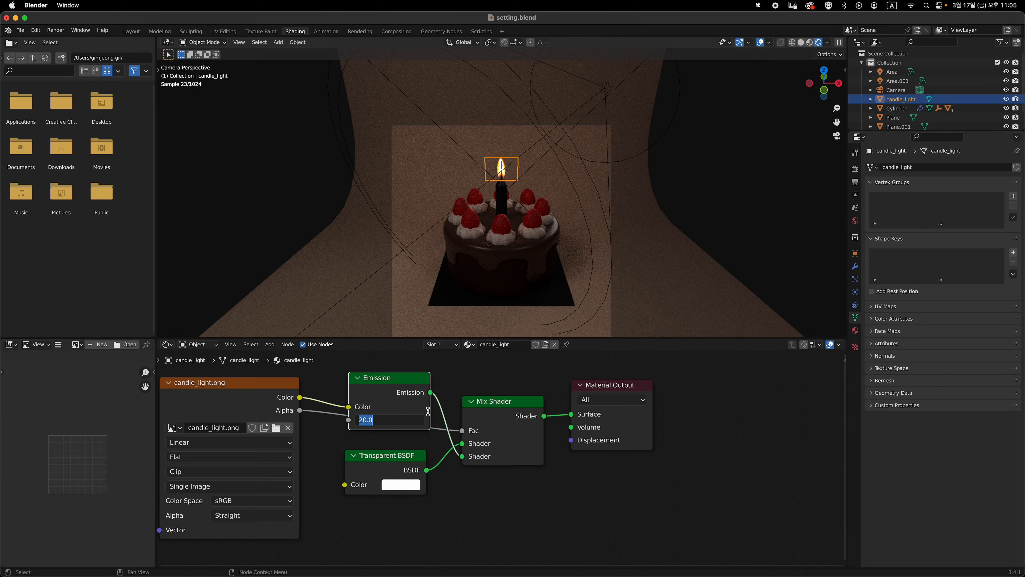
{"action": "type", "text": "30"}
{"action": "key", "text": "Return"}
{"action": "left_click", "coordinate": [741, 232]}
{"action": "scroll", "coordinate": [539, 196], "scroll_direction": "up", "scroll_amount": 5}
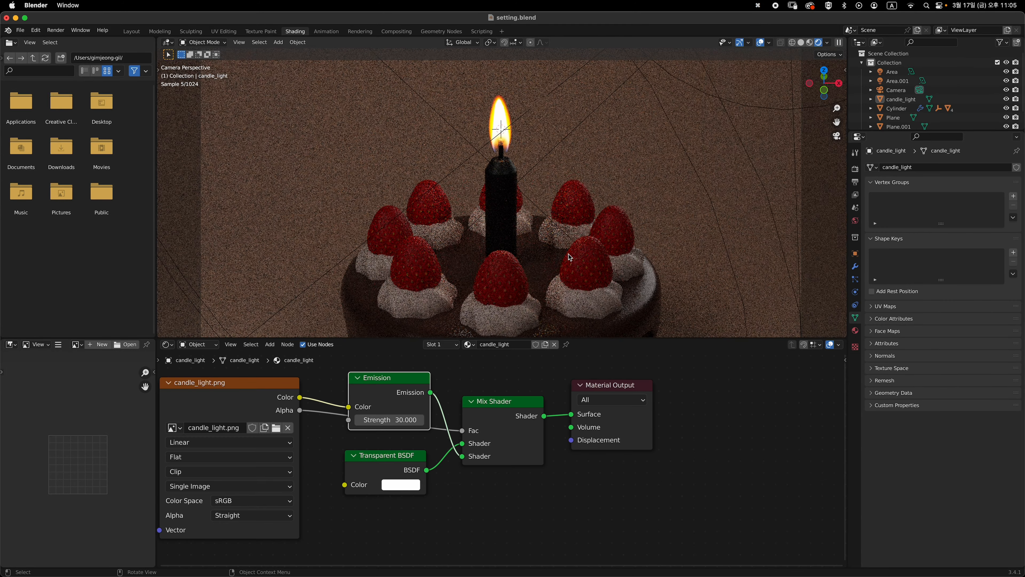
{"action": "scroll", "coordinate": [537, 195], "scroll_direction": "down", "scroll_amount": 4}
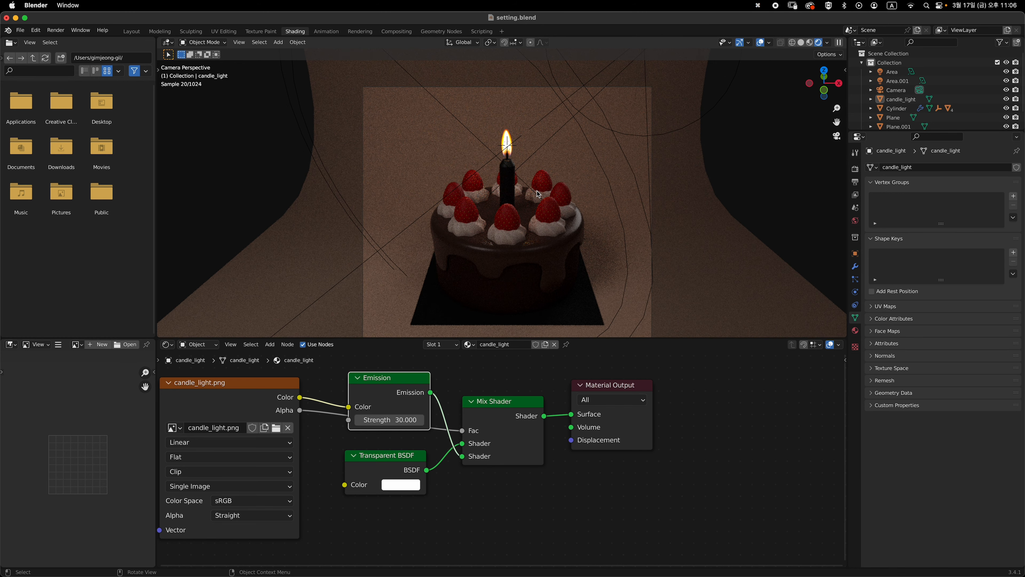
{"action": "scroll", "coordinate": [573, 181], "scroll_direction": "up", "scroll_amount": 4}
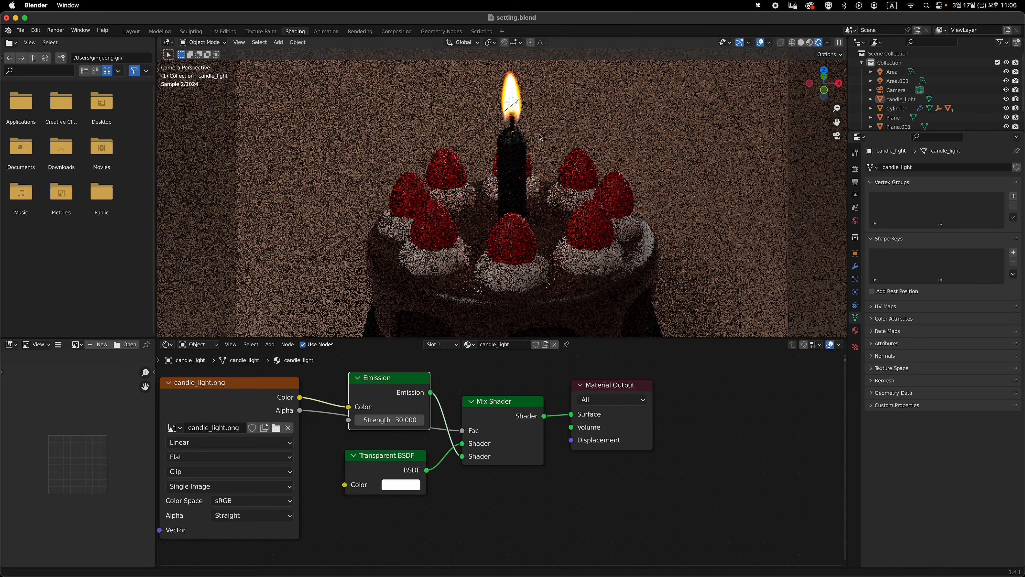
Set the candle flame material's Emission Strength to 60
{"action": "left_click", "coordinate": [540, 137]}
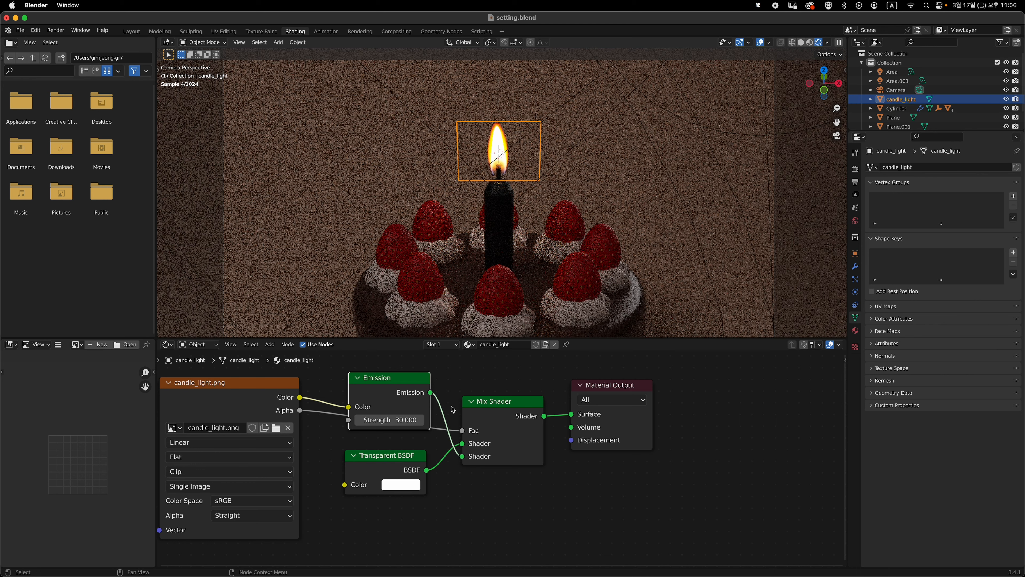
{"action": "left_click", "coordinate": [396, 420]}
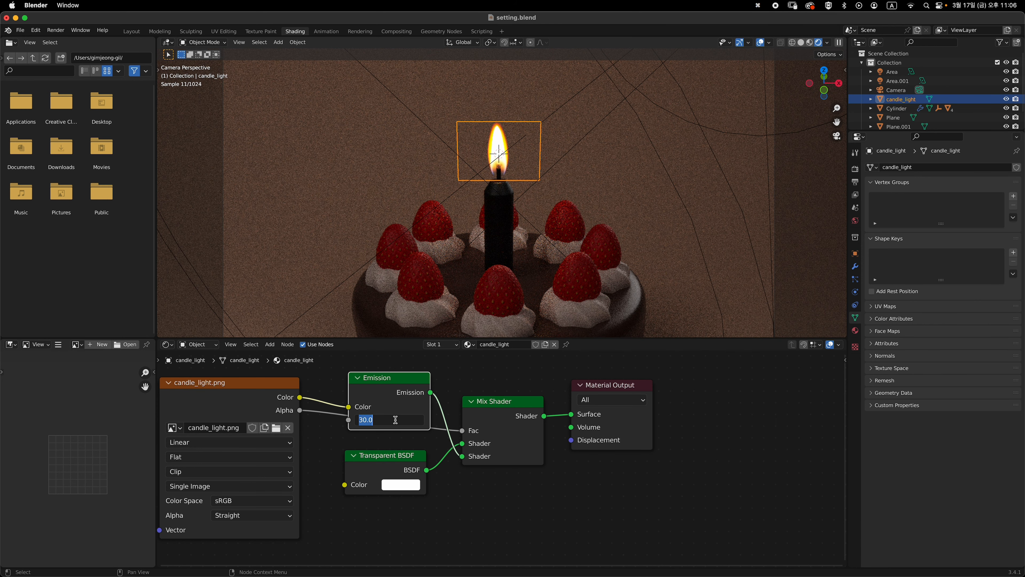
{"action": "type", "text": "60"}
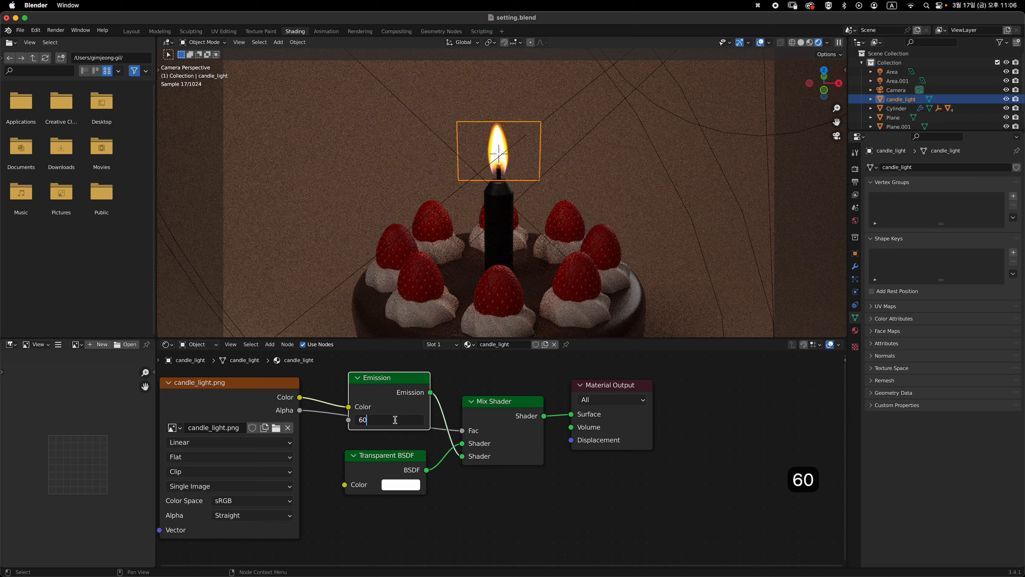
{"action": "key", "text": "Return"}
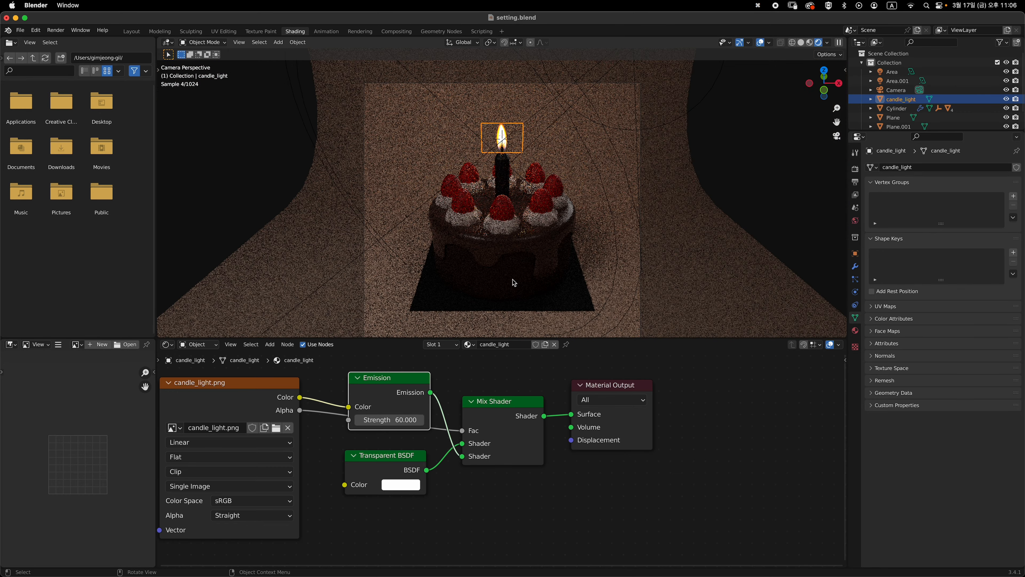
Brighten the cake body's Base Color to a lighter reddish brown
{"action": "left_click", "coordinate": [537, 305]}
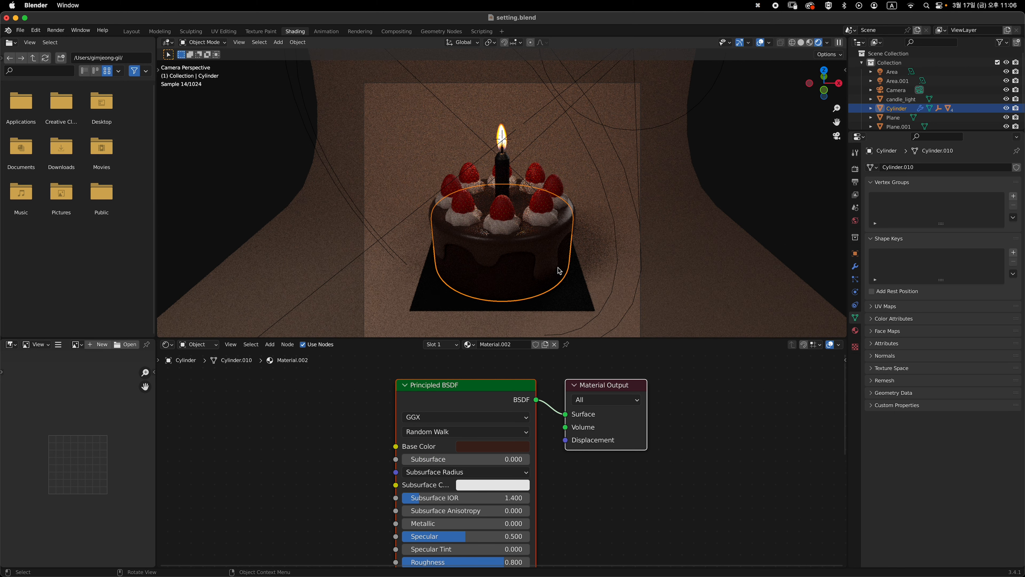
{"action": "left_click", "coordinate": [549, 251]}
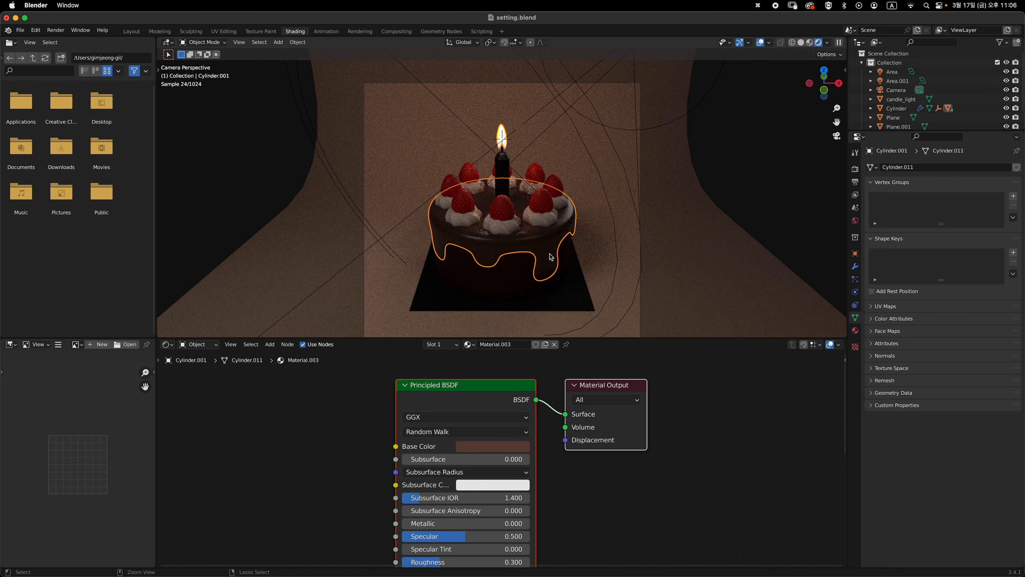
{"action": "left_click", "coordinate": [520, 288]}
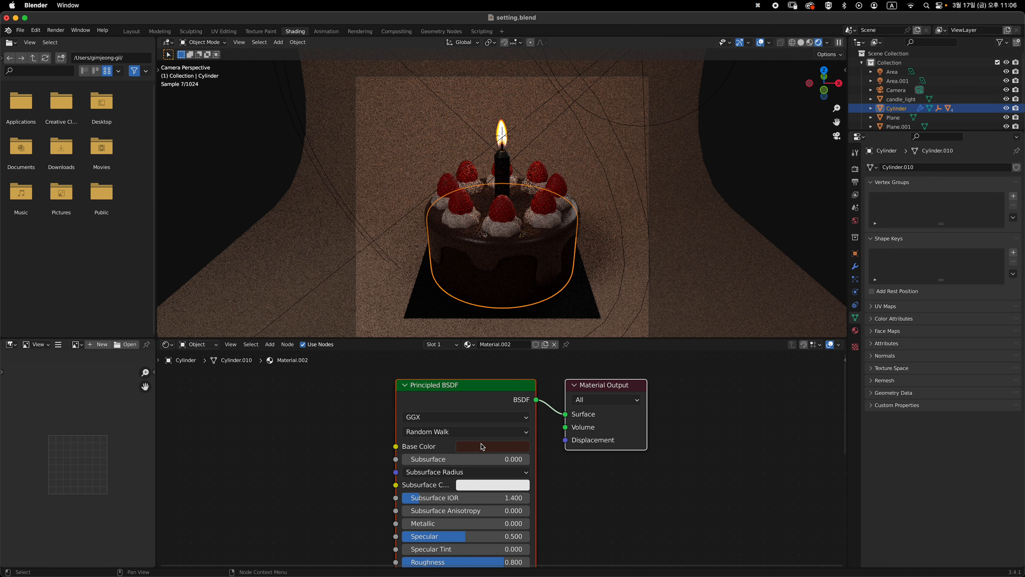
{"action": "left_click", "coordinate": [482, 447]}
{"action": "left_click_drag", "start_coordinate": [559, 346], "coordinate": [557, 302]}
{"action": "left_click", "coordinate": [499, 341]}
Shift the chocolate icing's Base Color toward a warmer brown and readjust the cake body's brown to match
{"action": "left_click", "coordinate": [501, 247]}
{"action": "left_click", "coordinate": [501, 446]}
{"action": "left_click", "coordinate": [500, 339]}
{"action": "left_click", "coordinate": [514, 287]}
{"action": "left_click", "coordinate": [501, 446]}
{"action": "left_click", "coordinate": [557, 322]}
Fine-tune the hue and brightness of the chocolate icing's brown Base Color
{"action": "left_click", "coordinate": [564, 242]}
{"action": "left_click", "coordinate": [500, 446]}
{"action": "left_click_drag", "start_coordinate": [500, 340], "coordinate": [498, 342]}
{"action": "left_click_drag", "start_coordinate": [558, 304], "coordinate": [560, 315]}
{"action": "left_click", "coordinate": [657, 309]}
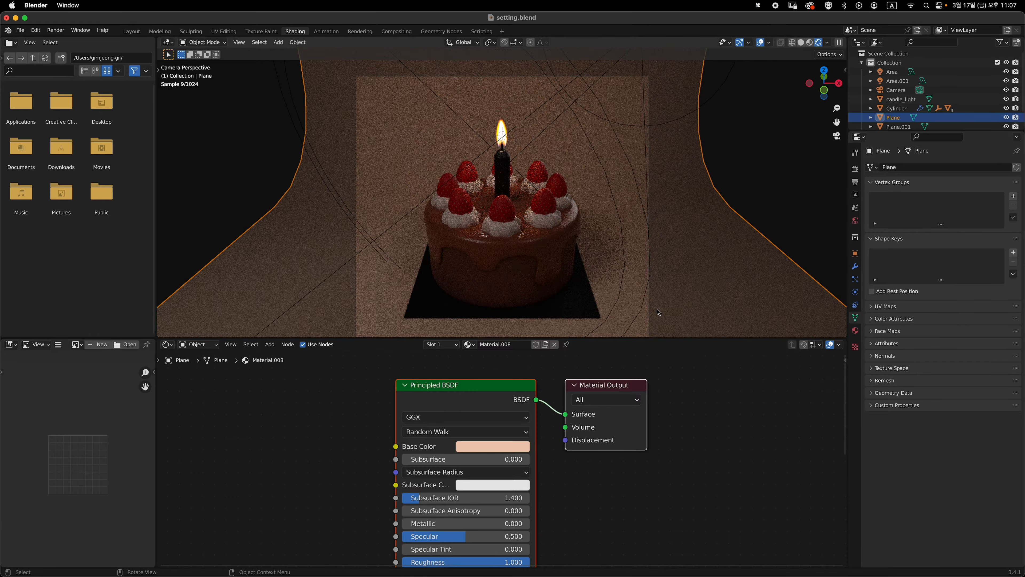
{"action": "left_click", "coordinate": [560, 264]}
Set the power of the Area light on the near side of the backdrop's left edge to 150 W
{"action": "scroll", "coordinate": [566, 197], "scroll_direction": "down", "scroll_amount": 1}
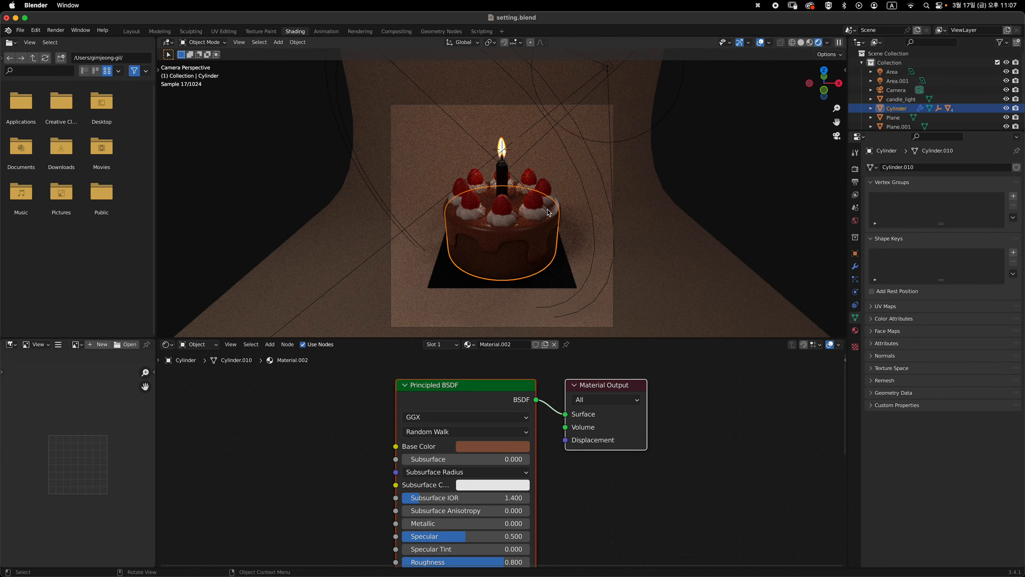
{"action": "key", "text": "0"}
{"action": "scroll", "coordinate": [484, 170], "scroll_direction": "down", "scroll_amount": 1}
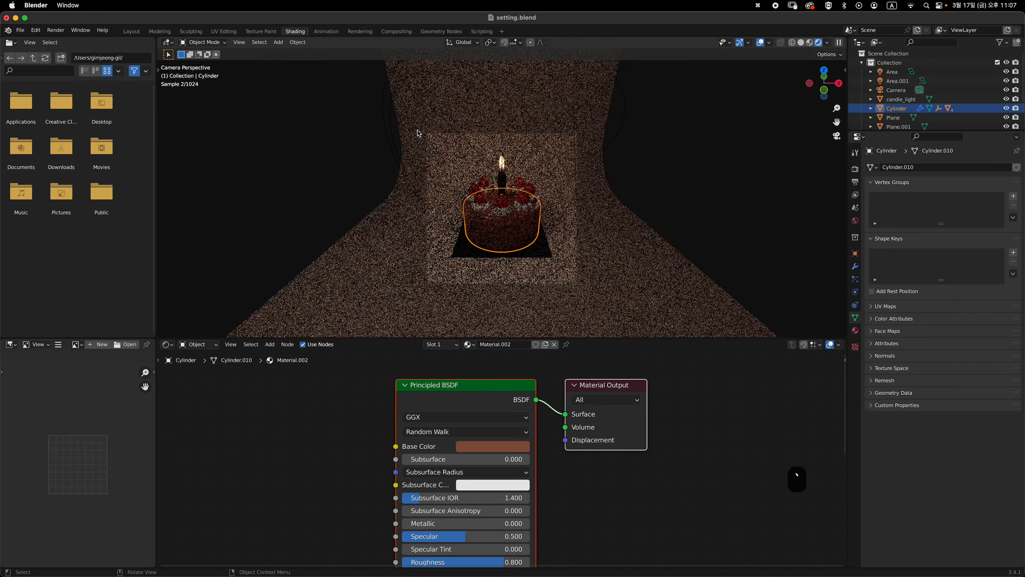
{"action": "left_click", "coordinate": [424, 121]}
{"action": "middle_click_drag", "start_coordinate": [434, 106], "coordinate": [416, 83]}
{"action": "left_click", "coordinate": [299, 87]}
{"action": "double_click", "coordinate": [970, 230]}
{"action": "type", "text": "150"}
{"action": "key", "text": "Return"}
Set the Area.001 light's power to 50 W
{"action": "left_click", "coordinate": [671, 88]}
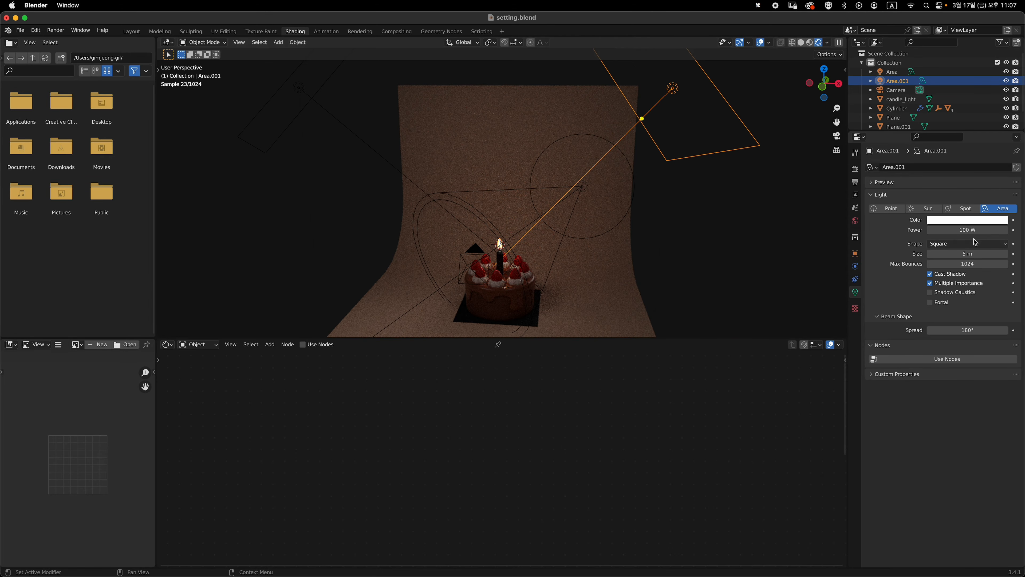
{"action": "double_click", "coordinate": [972, 230]}
{"action": "type", "text": "50"}
{"action": "key", "text": "Return"}
Set the spot light's power to 300 W and return to the camera view of the cake
{"action": "left_click", "coordinate": [582, 188]}
{"action": "double_click", "coordinate": [972, 231]}
{"action": "type", "text": "300"}
{"action": "key", "text": "Return"}
{"action": "middle_click_drag", "start_coordinate": [581, 191], "coordinate": [626, 261], "text": "ctrl"}
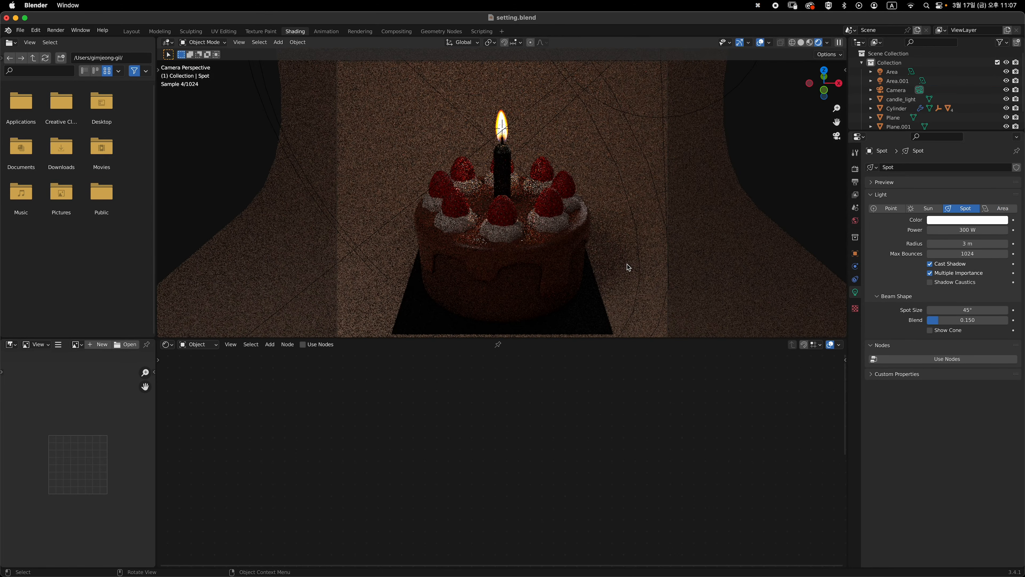
Brighten and warm the chocolate icing's Base Color, and adjust the cake body's brown alongside it
{"action": "left_click", "coordinate": [576, 244]}
{"action": "left_click", "coordinate": [515, 446]}
{"action": "left_click_drag", "start_coordinate": [557, 316], "coordinate": [557, 279]}
{"action": "left_click", "coordinate": [497, 344]}
{"action": "left_click", "coordinate": [575, 282]}
{"action": "left_click", "coordinate": [501, 446]}
Try a white Base Color on the square board under the cake, and delete the board
{"action": "left_click", "coordinate": [594, 333]}
{"action": "left_click", "coordinate": [502, 446]}
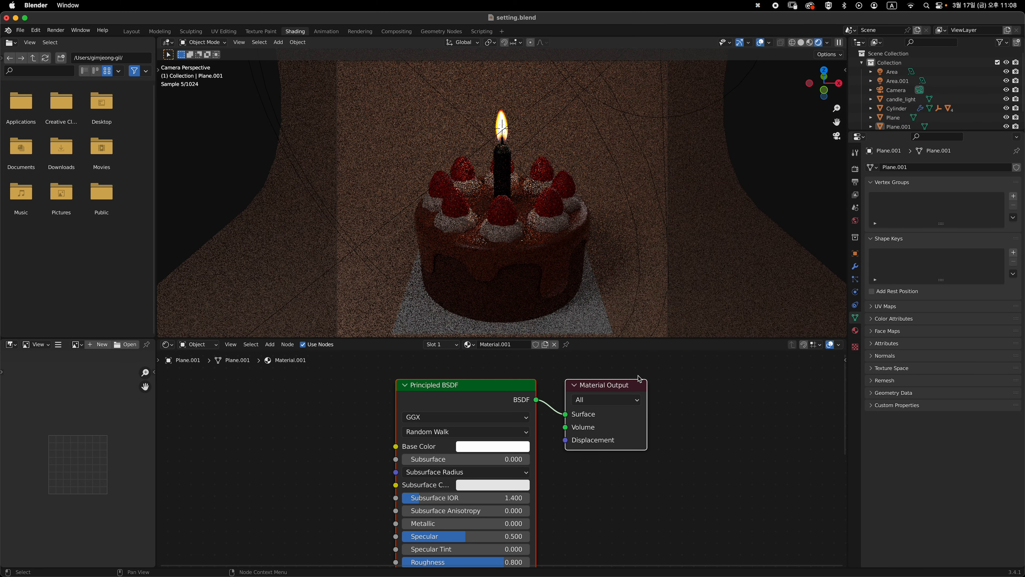
{"action": "key", "text": "x"}
{"action": "left_click", "coordinate": [605, 310]}
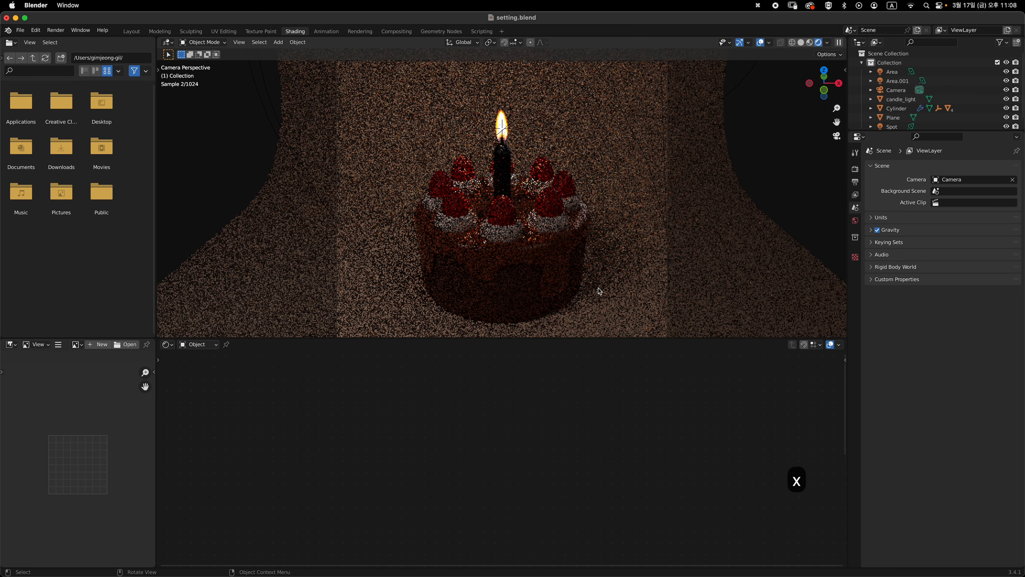
Lighten the cake body's Base Color to a medium brown with a slightly more saturated hue
{"action": "left_click", "coordinate": [574, 274]}
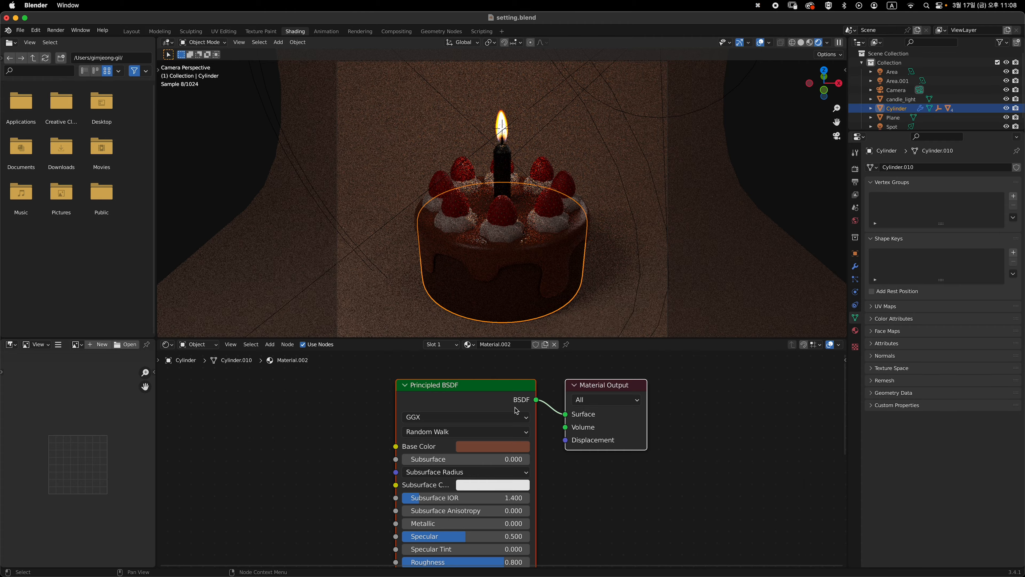
{"action": "left_click", "coordinate": [505, 446]}
{"action": "left_click_drag", "start_coordinate": [555, 311], "coordinate": [556, 316]}
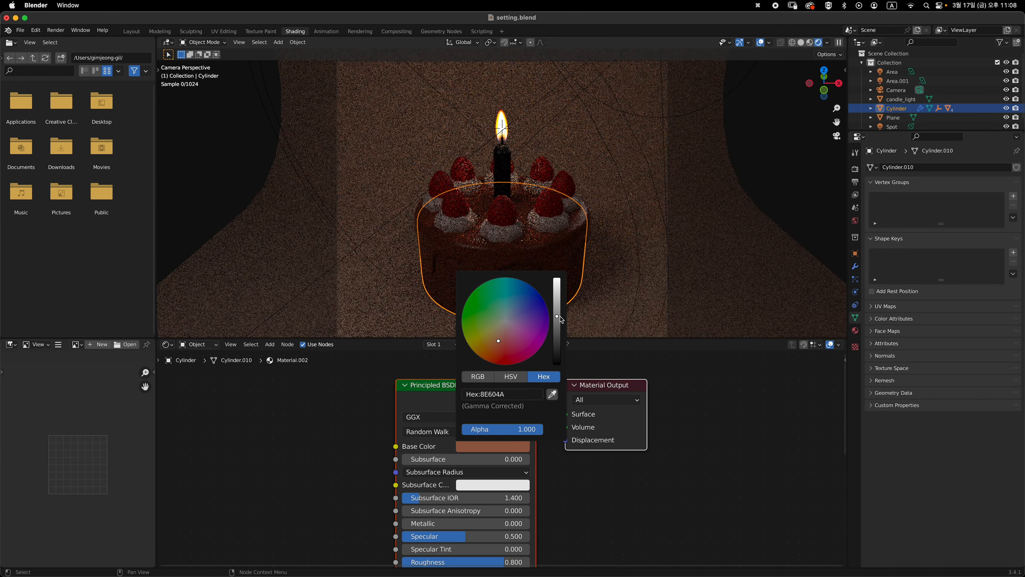
{"action": "left_click_drag", "start_coordinate": [499, 340], "coordinate": [497, 342]}
Refine the icing's Base Color and set the cake body's Base Color to a brown of about hex 8A5C44
{"action": "left_click", "coordinate": [496, 256]}
{"action": "left_click", "coordinate": [496, 446]}
{"action": "left_click", "coordinate": [497, 446]}
{"action": "left_click", "coordinate": [537, 304]}
{"action": "left_click", "coordinate": [500, 446]}
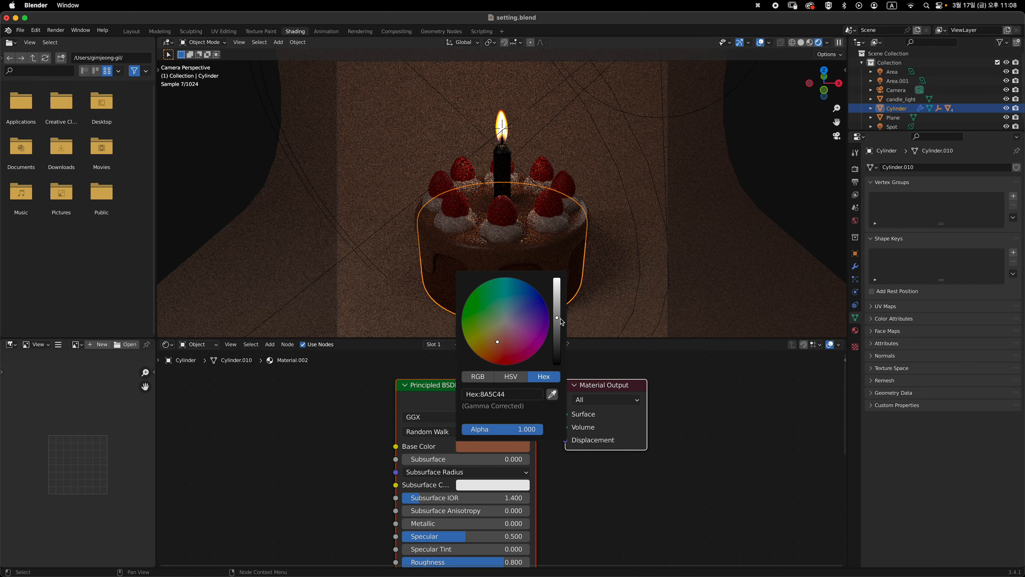
{"action": "left_click", "coordinate": [794, 201]}
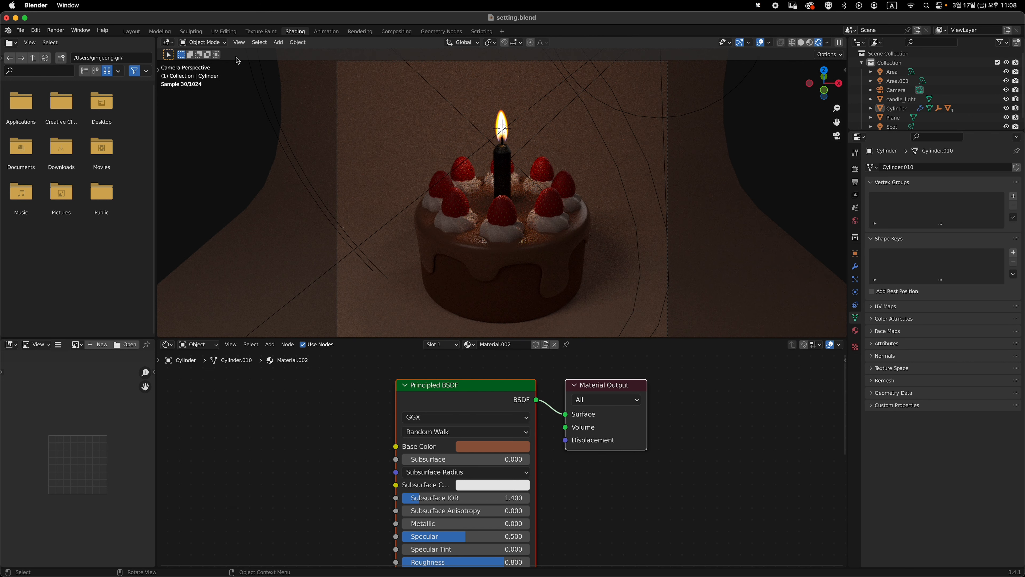
In the Layout workspace's front view, scale the candle flame plane down to about 0.85 and again by 0.928
{"action": "left_click", "coordinate": [142, 31]}
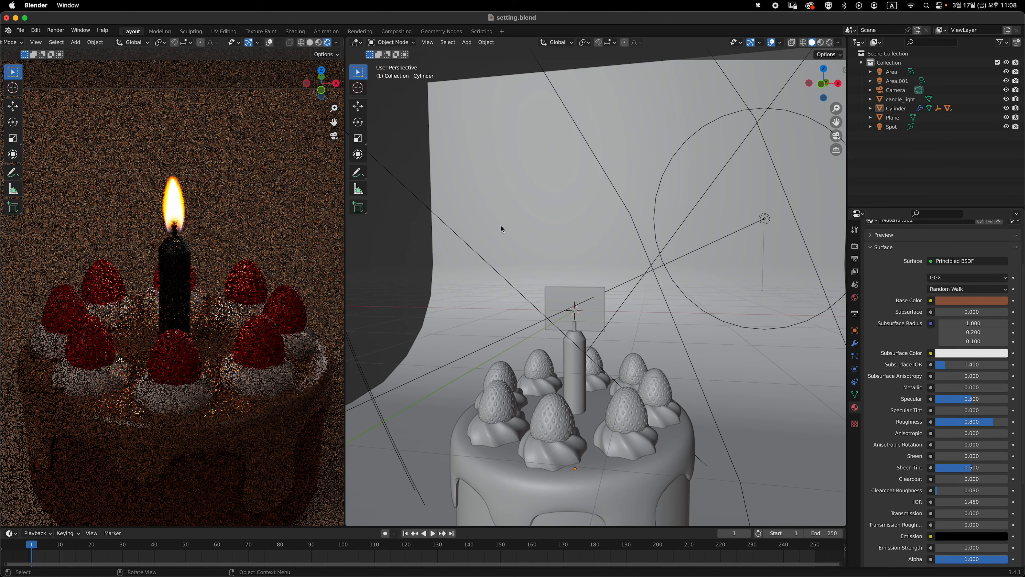
{"action": "key", "text": "KP_1"}
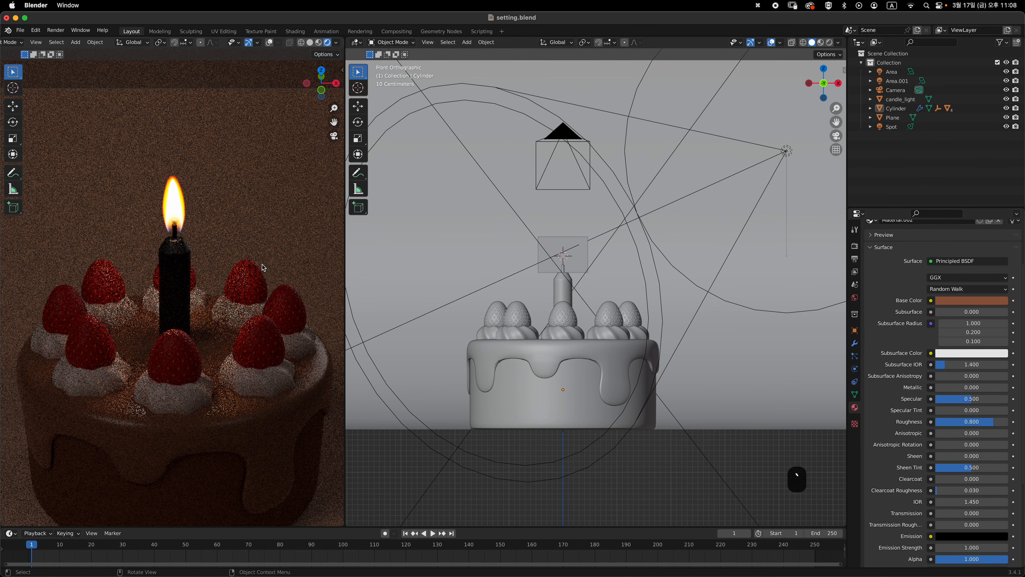
{"action": "left_click", "coordinate": [565, 249]}
{"action": "scroll", "coordinate": [603, 269], "scroll_direction": "up", "scroll_amount": 3}
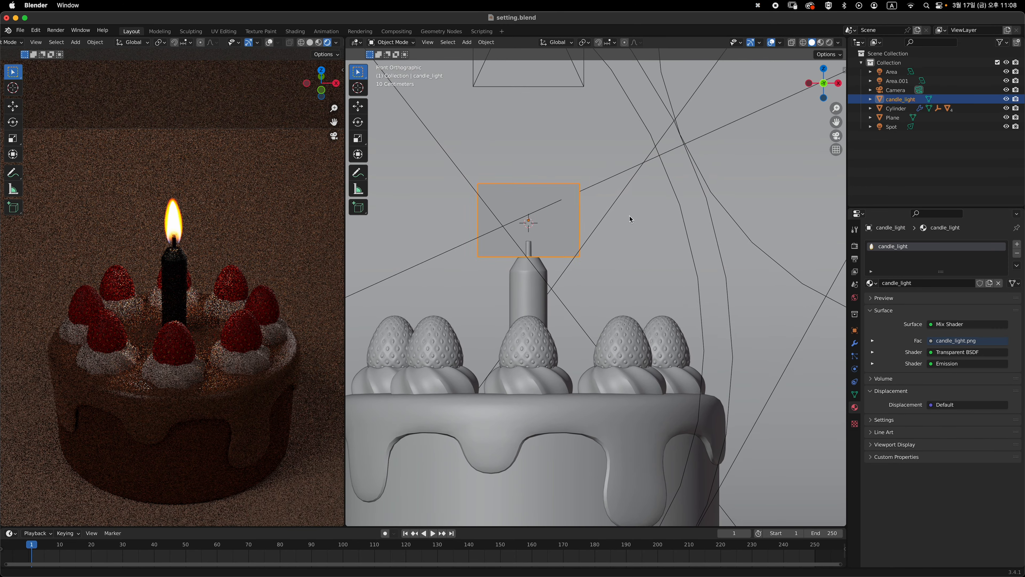
{"action": "key", "text": "s"}
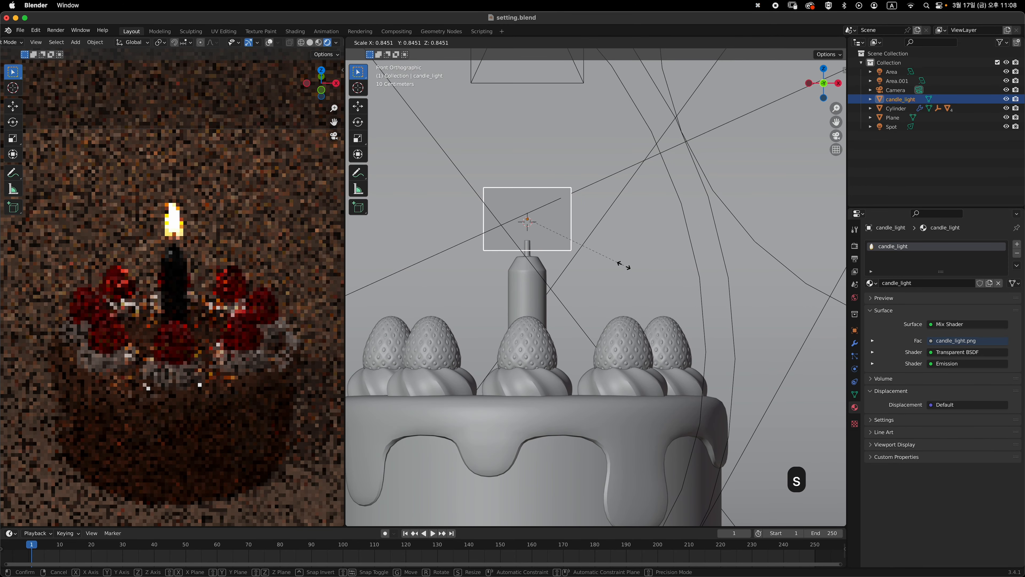
{"action": "left_click", "coordinate": [620, 264]}
{"action": "key", "text": "s"}
{"action": "left_click", "coordinate": [617, 266]}
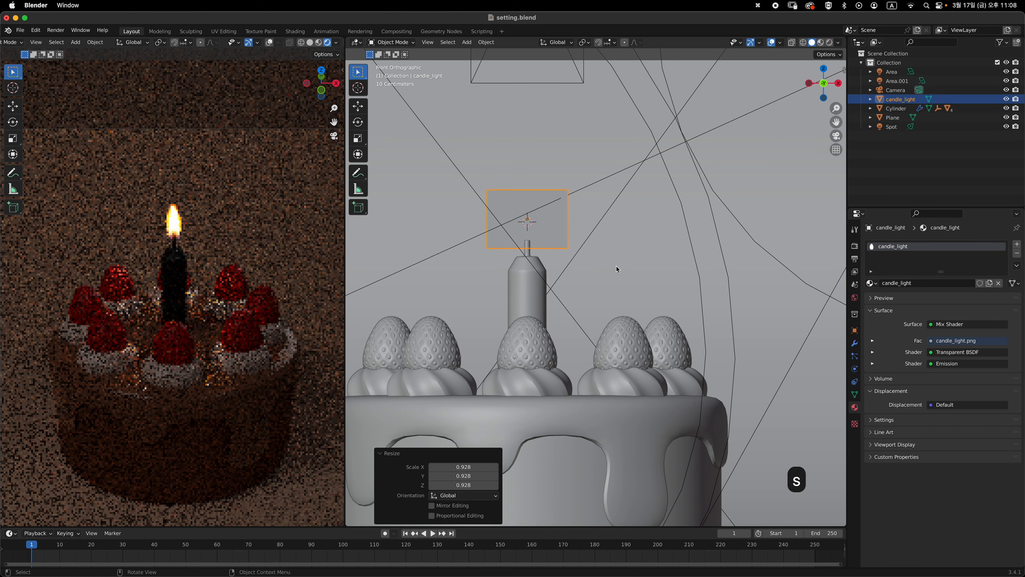
{"action": "scroll", "coordinate": [596, 323], "scroll_direction": "down", "scroll_amount": 2}
{"action": "key", "text": "s"}
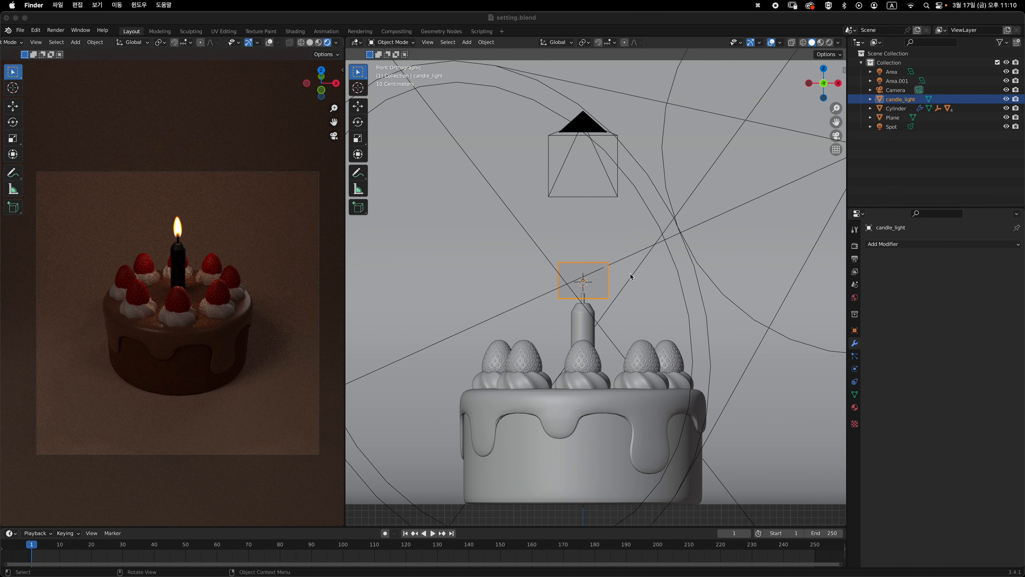
Subdivide the candle flame plane's mesh with 8 cuts and return to Object Mode in the front view
{"action": "scroll", "coordinate": [581, 279], "scroll_direction": "up", "scroll_amount": 3}
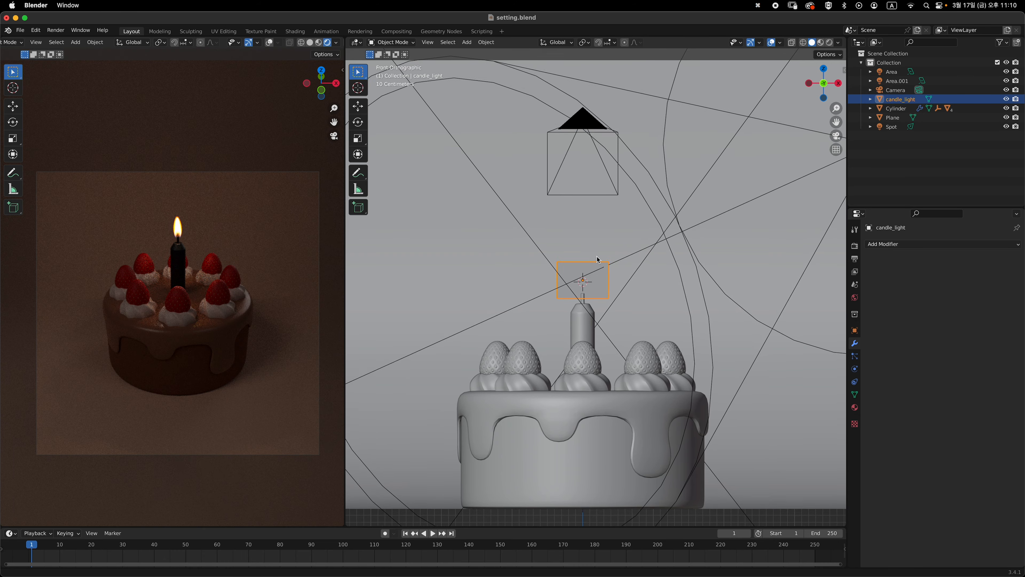
{"action": "key", "text": "Tab"}
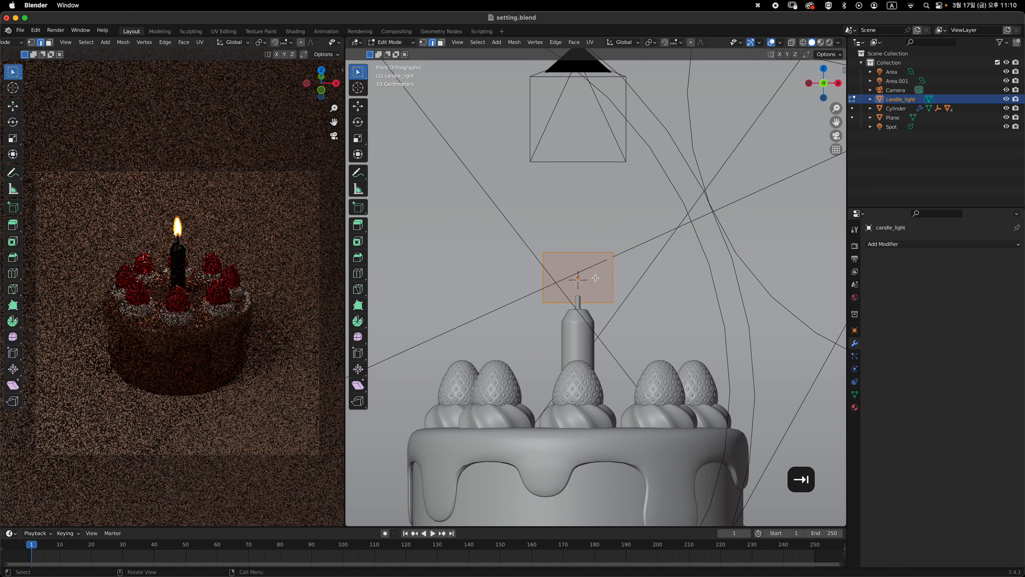
{"action": "scroll", "coordinate": [584, 226], "scroll_direction": "up", "scroll_amount": 1}
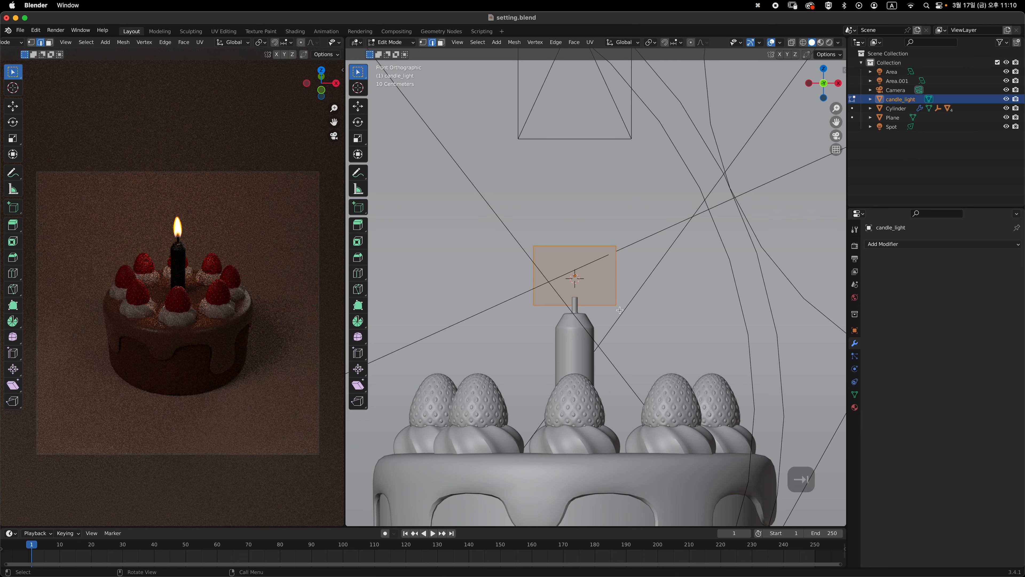
{"action": "middle_click_drag", "start_coordinate": [637, 263], "coordinate": [603, 299]}
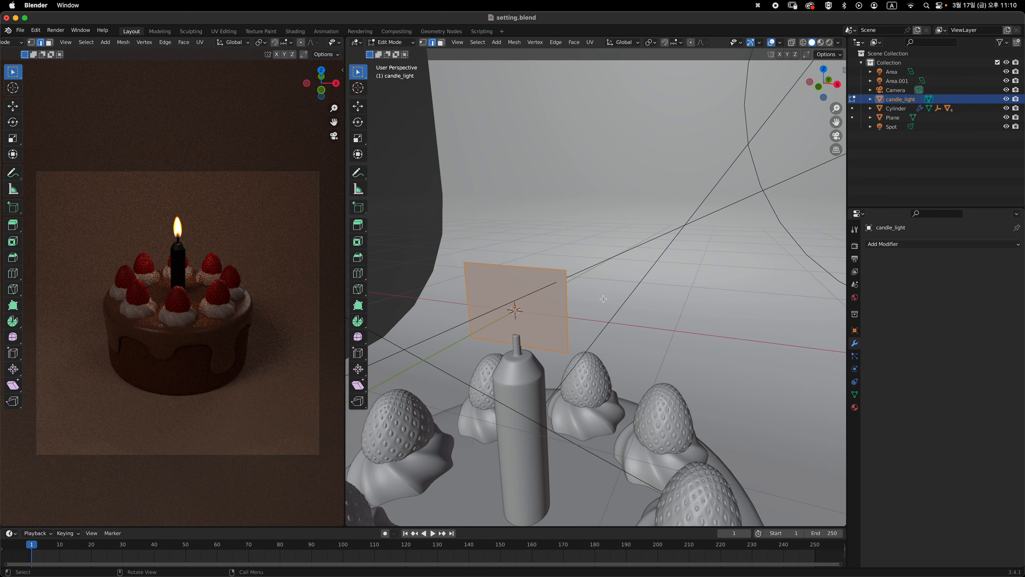
{"action": "right_click", "coordinate": [600, 255]}
{"action": "left_click", "coordinate": [589, 260]}
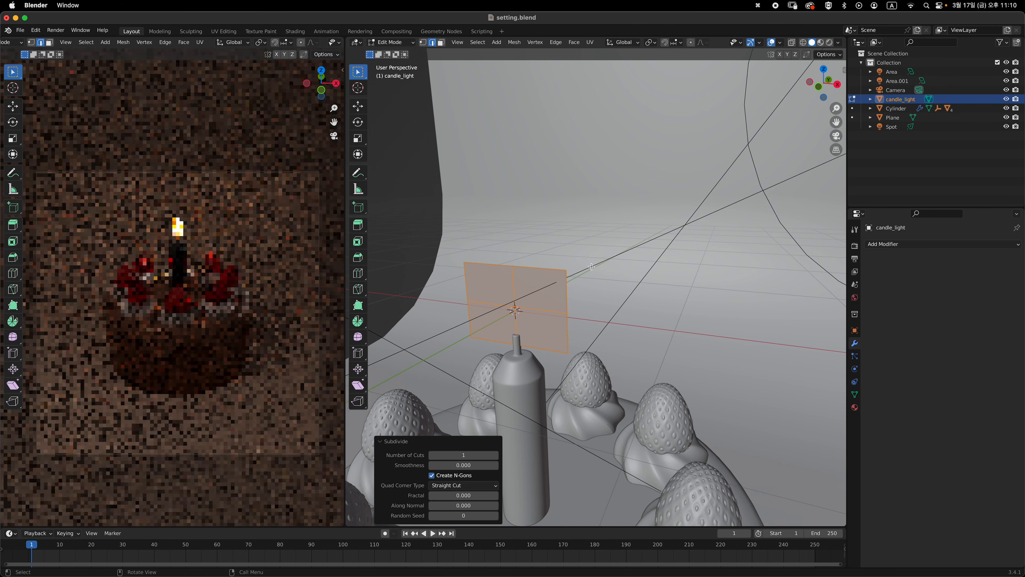
{"action": "left_click", "coordinate": [496, 456]}
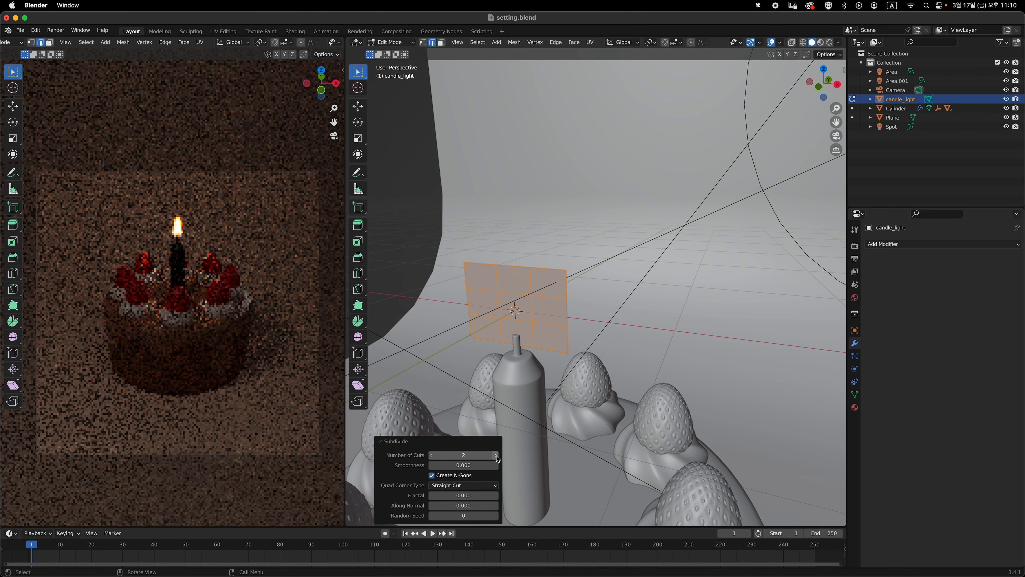
{"action": "left_click", "coordinate": [496, 456]}
{"action": "left_click", "coordinate": [496, 456]}
{"action": "left_click", "coordinate": [496, 458]}
{"action": "left_click", "coordinate": [496, 457]}
{"action": "left_click", "coordinate": [496, 457]}
{"action": "left_click", "coordinate": [496, 457]}
{"action": "middle_click_drag", "start_coordinate": [529, 278], "coordinate": [602, 253]}
{"action": "key", "text": "grave"}
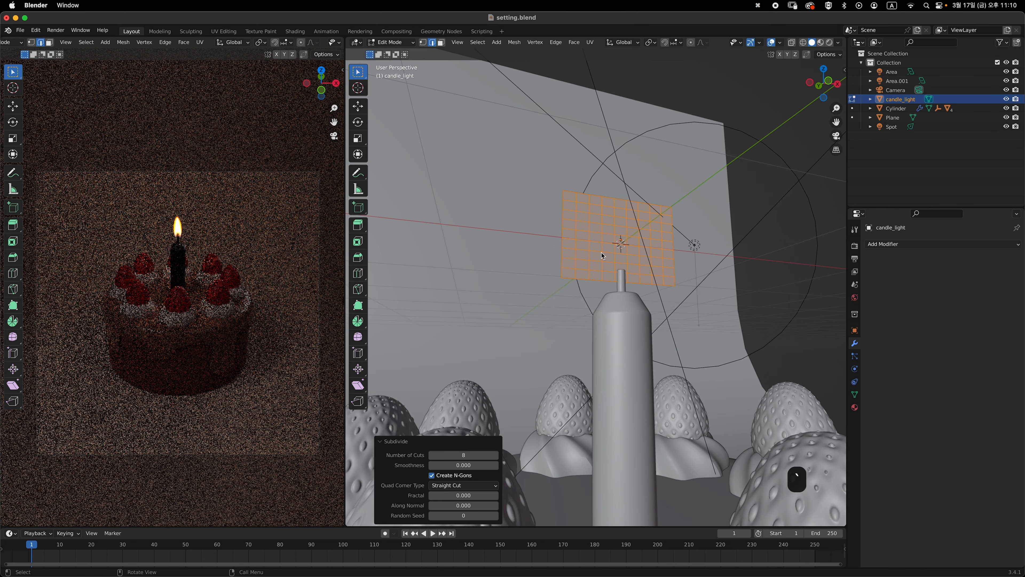
{"action": "key", "text": "Tab"}
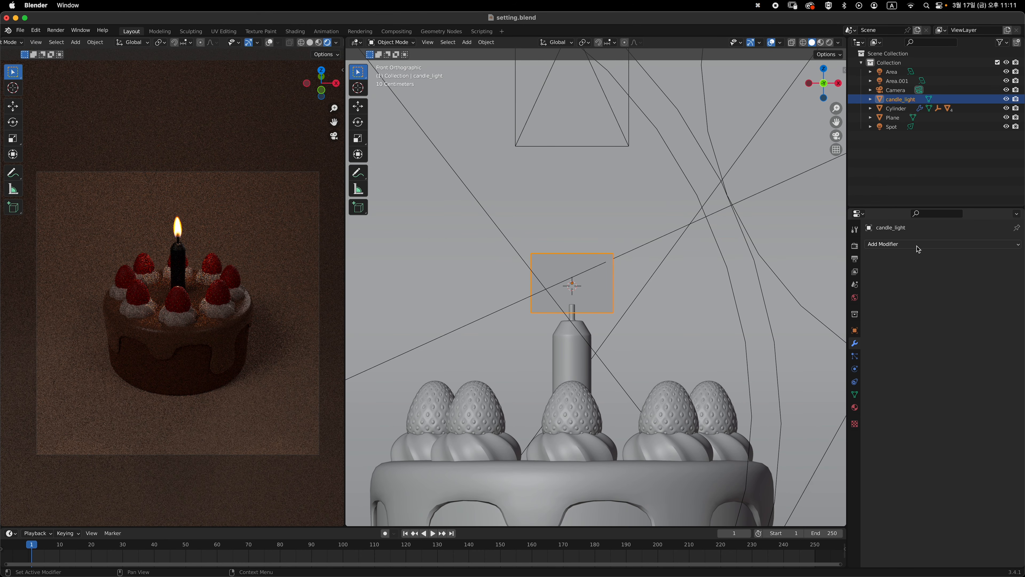
Add a Wave modifier to the flame plane, show the camera view in Material Preview shading, and play the animation to check the motion
{"action": "left_click", "coordinate": [902, 244]}
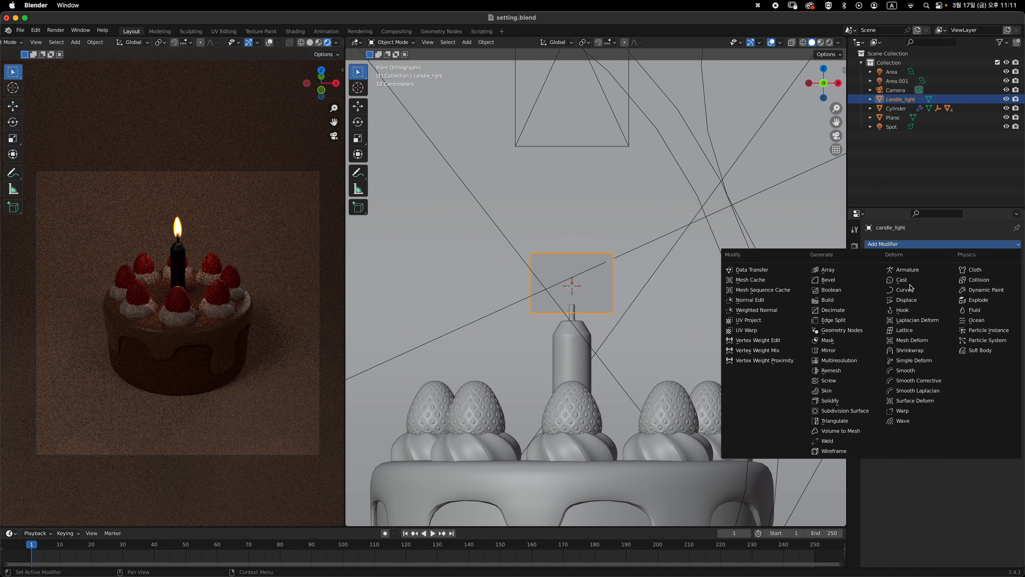
{"action": "left_click", "coordinate": [919, 422]}
{"action": "middle_click_drag", "start_coordinate": [759, 319], "coordinate": [707, 338]}
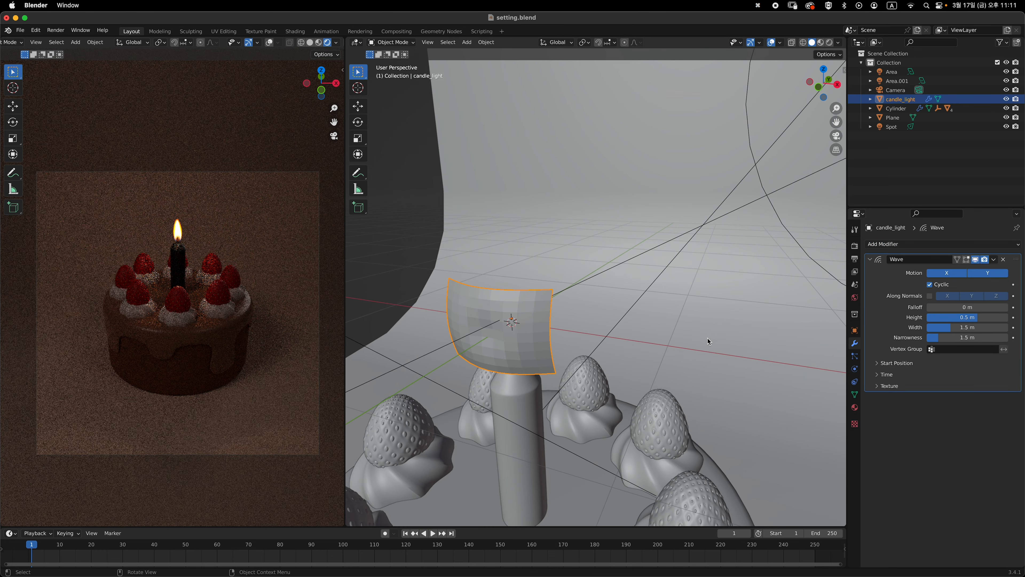
{"action": "left_click", "coordinate": [319, 43]}
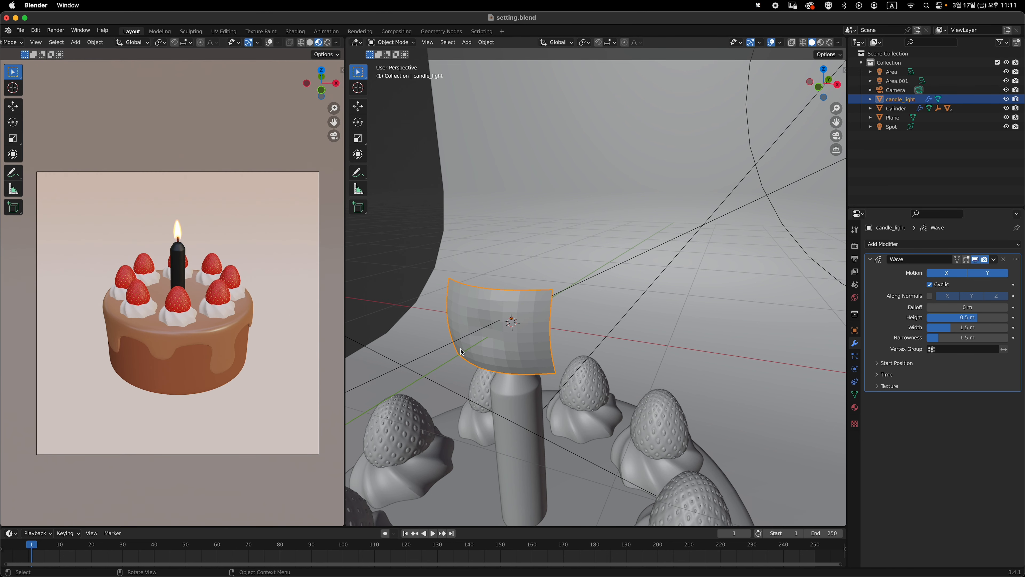
{"action": "key", "text": "space"}
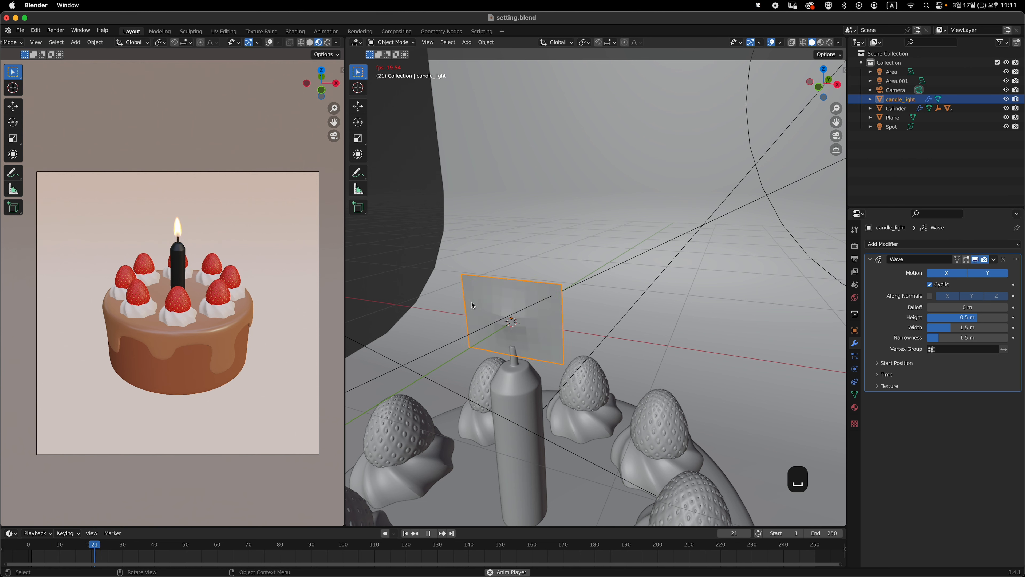
{"action": "middle_click_drag", "start_coordinate": [587, 301], "coordinate": [544, 292]}
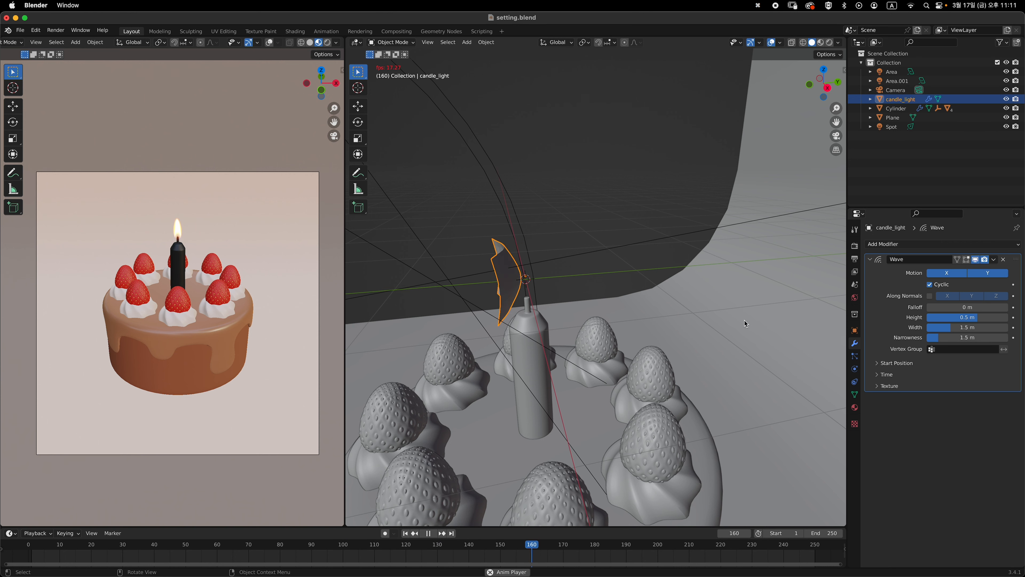
{"action": "middle_click_drag", "start_coordinate": [744, 320], "coordinate": [686, 279]}
{"action": "key", "text": "Escape"}
Apply All Transforms to the flame plane and replay the wave animation
{"action": "key", "text": "super+a"}
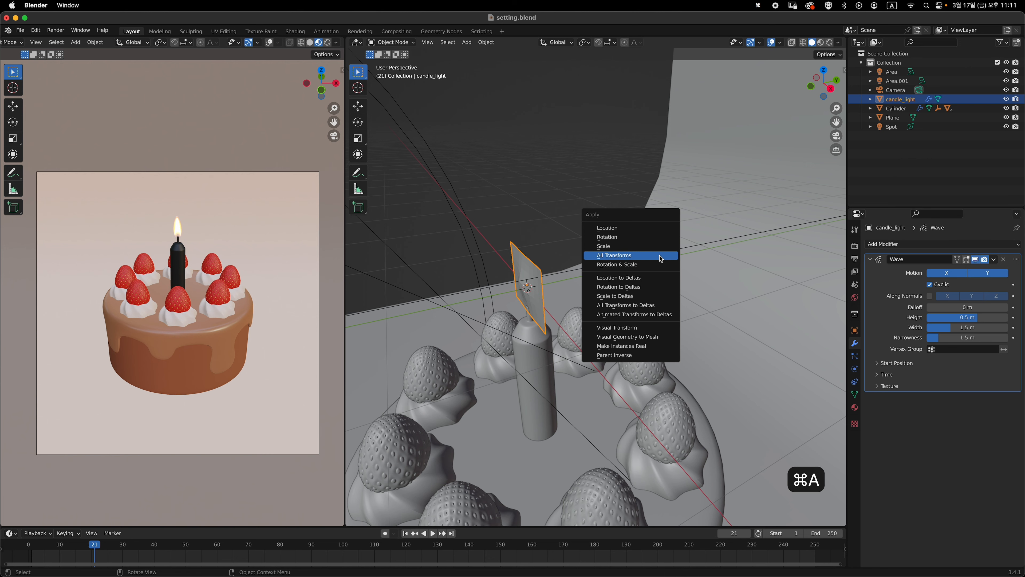
{"action": "left_click", "coordinate": [659, 259]}
{"action": "key", "text": "space"}
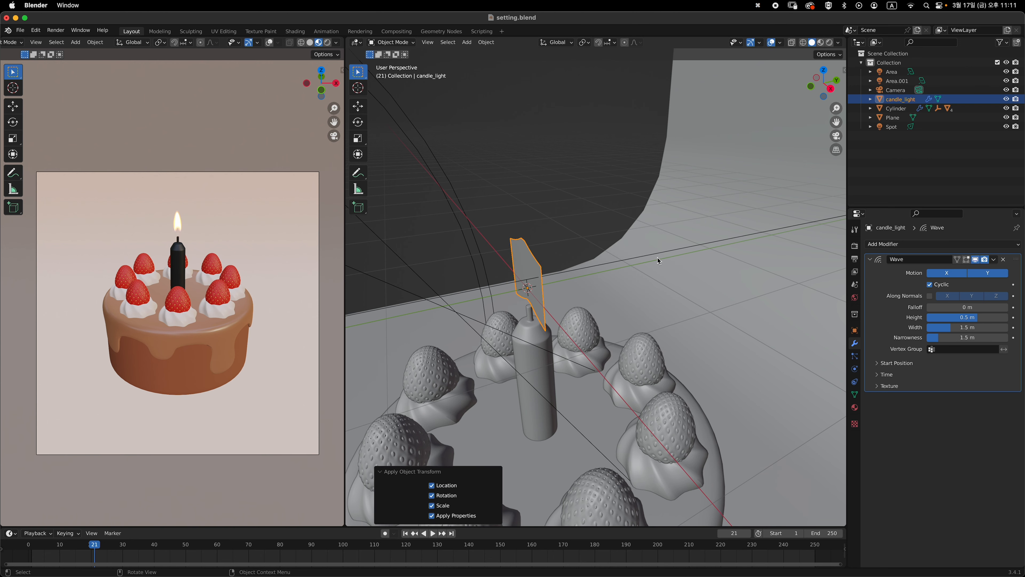
{"action": "middle_click_drag", "start_coordinate": [657, 261], "coordinate": [694, 268]}
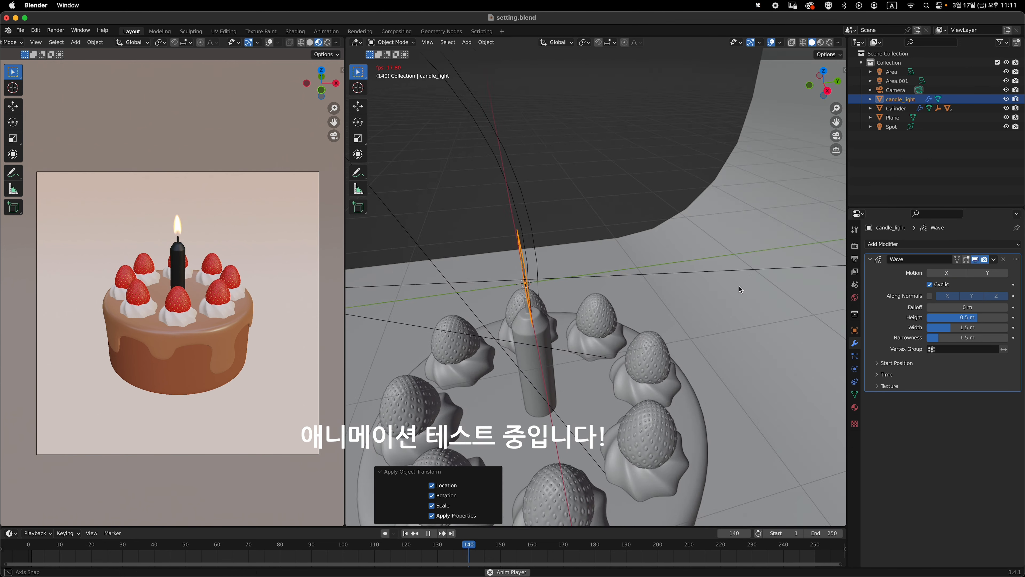
Set the flame's Wave modifier to Height 0.05 m, trying Speed 0.15 before settling on Speed 0.3
{"action": "type", "text": ".05"}
{"action": "key", "text": "Return"}
{"action": "key", "text": "space"}
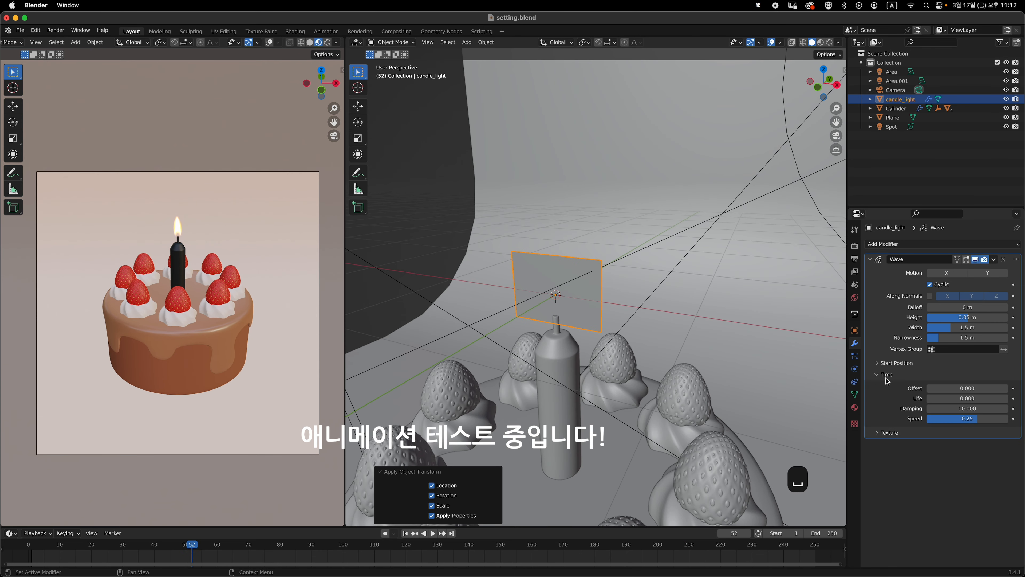
{"action": "type", "text": ".15"}
{"action": "key", "text": "Return"}
{"action": "type", "text": ".3"}
{"action": "key", "text": "Return"}
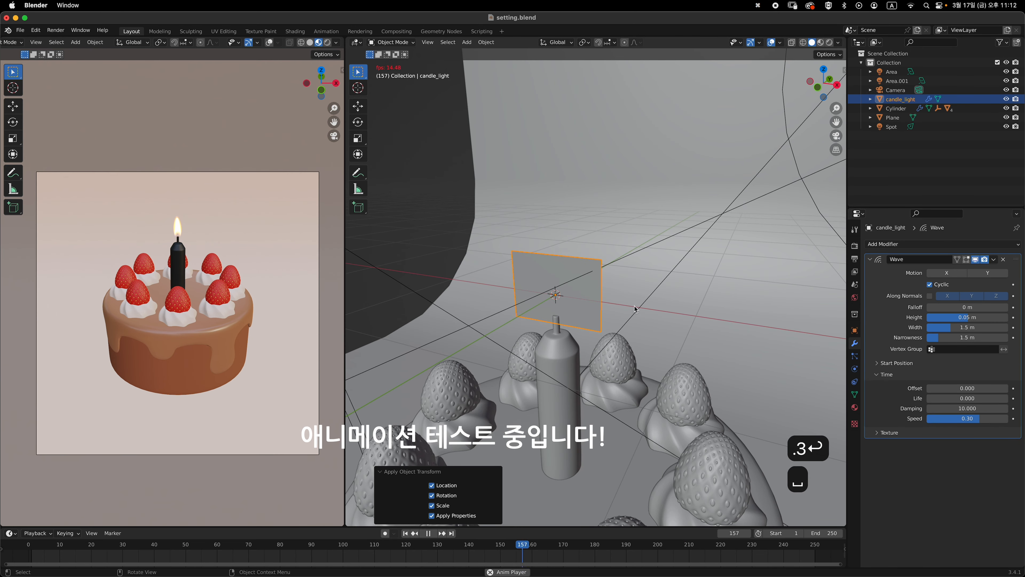
Add a second Wave modifier to the flame plane with Height 0.05 m, Start Position X 2 m and Speed 0.15, and play it
{"action": "left_click", "coordinate": [883, 244]}
{"action": "left_click", "coordinate": [729, 403]}
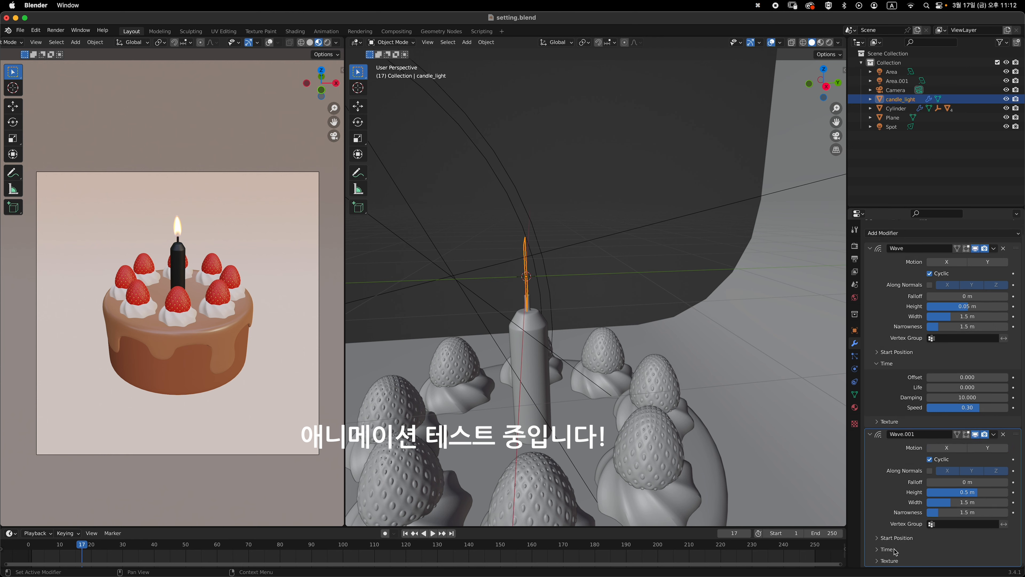
{"action": "scroll", "coordinate": [943, 388], "scroll_direction": "down", "scroll_amount": 3}
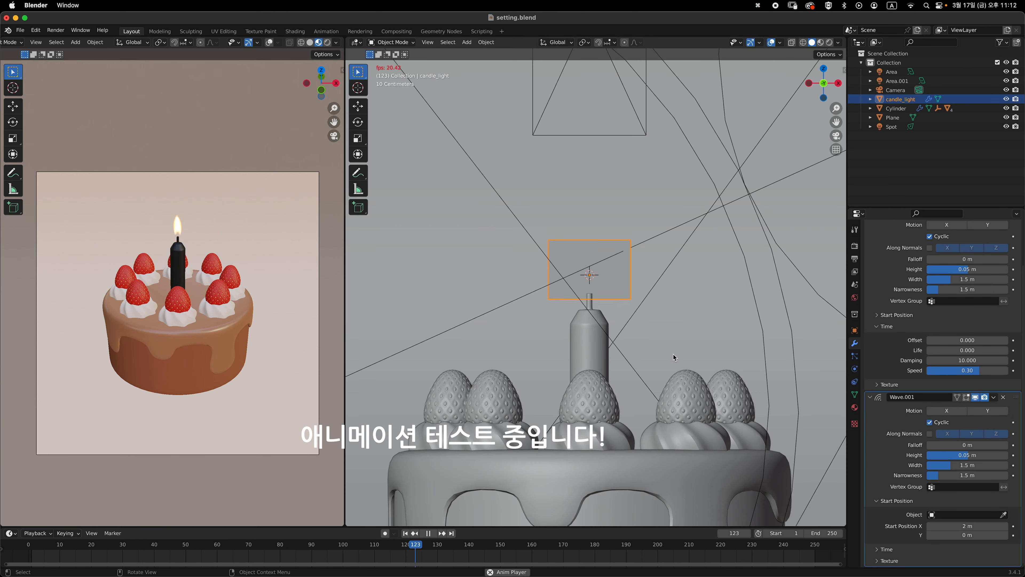
{"action": "type", "text": ".15"}
{"action": "key", "text": "Return"}
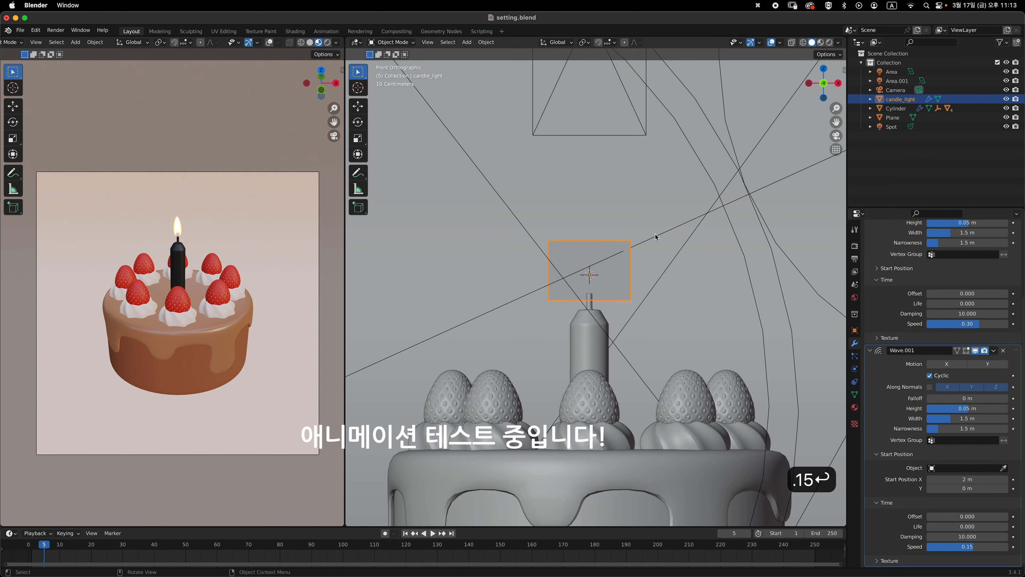
{"action": "key", "text": "space"}
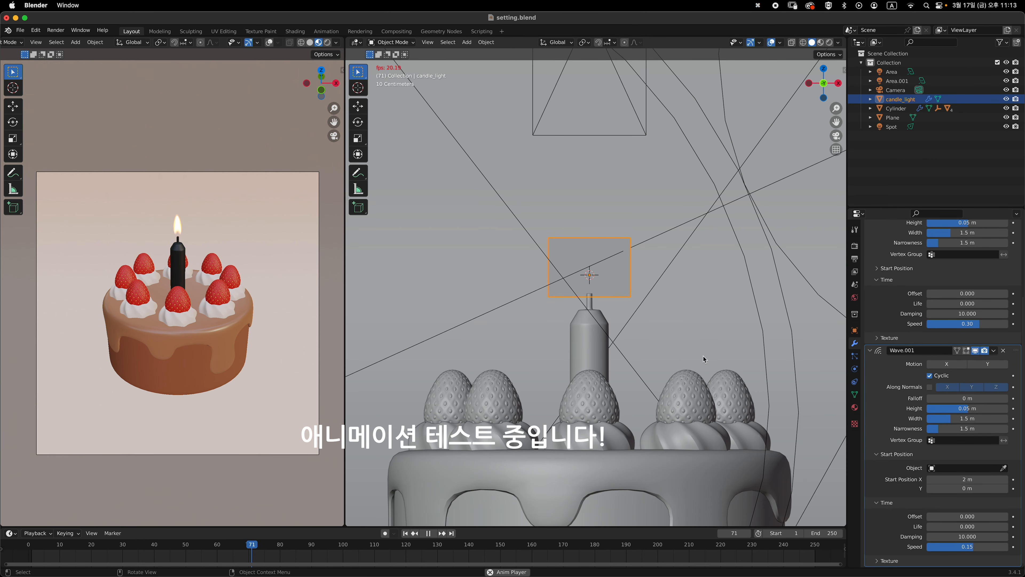
Move the flame plane down along Z by about 0.08 m and replay the animation
{"action": "scroll", "coordinate": [968, 390], "scroll_direction": "up", "scroll_amount": 5}
{"action": "key", "text": "g"}
{"action": "key", "text": "z"}
{"action": "left_click", "coordinate": [714, 340]}
{"action": "key", "text": "space"}
{"action": "key", "text": "space"}
Try Speed values of 0.2 and 0.1 on the second Wave modifier, playing the animation between them
{"action": "scroll", "coordinate": [969, 444], "scroll_direction": "down", "scroll_amount": 5}
{"action": "double_click", "coordinate": [975, 547]}
{"action": "type", "text": ".2"}
{"action": "key", "text": "Return"}
{"action": "key", "text": "space"}
{"action": "key", "text": "space"}
{"action": "left_click", "coordinate": [975, 547]}
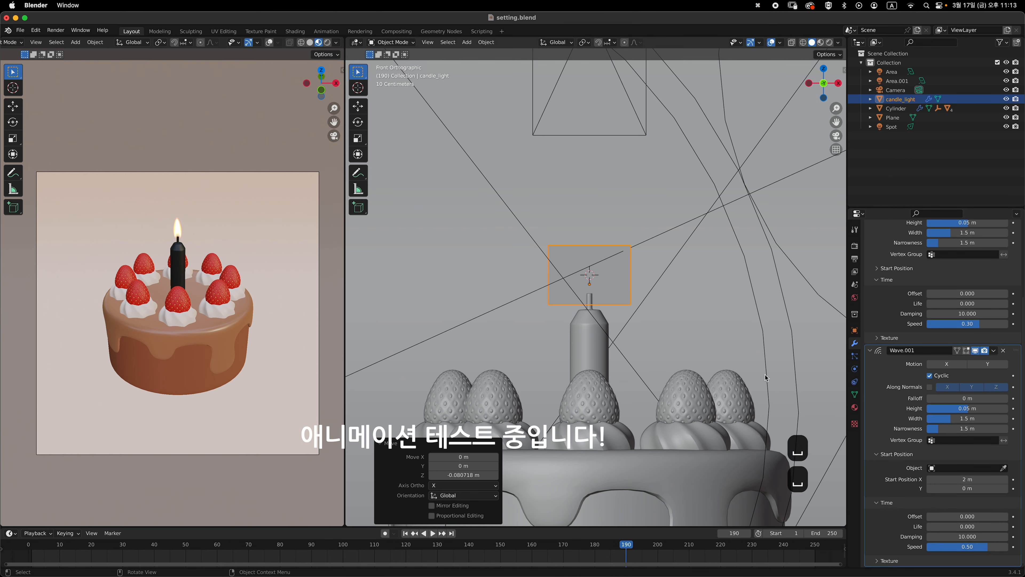
{"action": "type", "text": ".1"}
{"action": "key", "text": "Return"}
Set the second Wave modifier's Width to 1.6 m and play the animation to check it
{"action": "left_click", "coordinate": [966, 419]}
{"action": "type", "text": "1.6"}
{"action": "key", "text": "Return"}
{"action": "key", "text": "space"}
{"action": "key", "text": "space"}
{"action": "scroll", "coordinate": [965, 412], "scroll_direction": "up", "scroll_amount": 5}
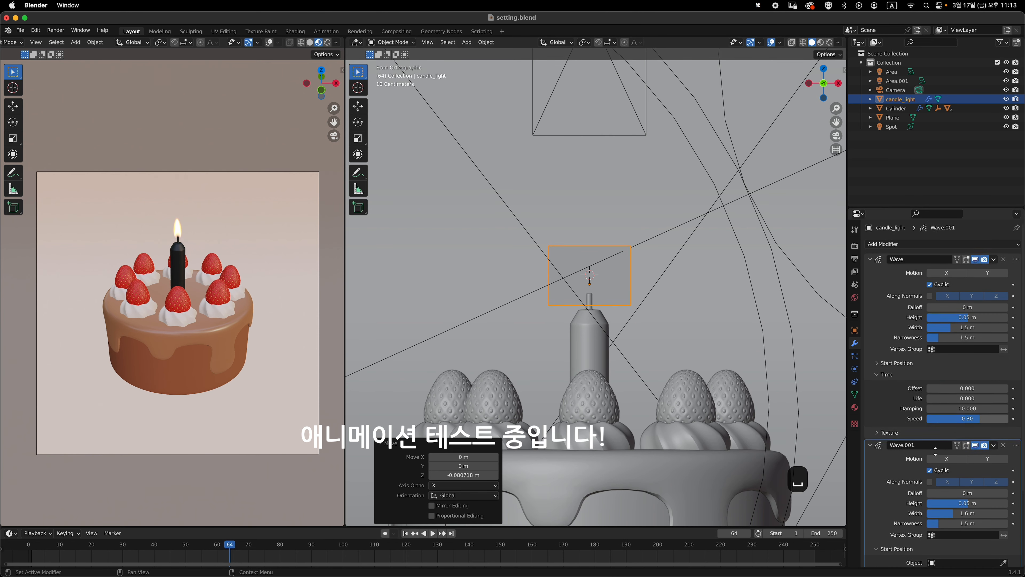
Play the flame animation and examine its motion from the side and front views
{"action": "key", "text": "space"}
{"action": "middle_click_drag", "start_coordinate": [727, 344], "coordinate": [704, 380]}
{"action": "key", "text": "3"}
{"action": "key", "text": "space"}
{"action": "key", "text": "1"}
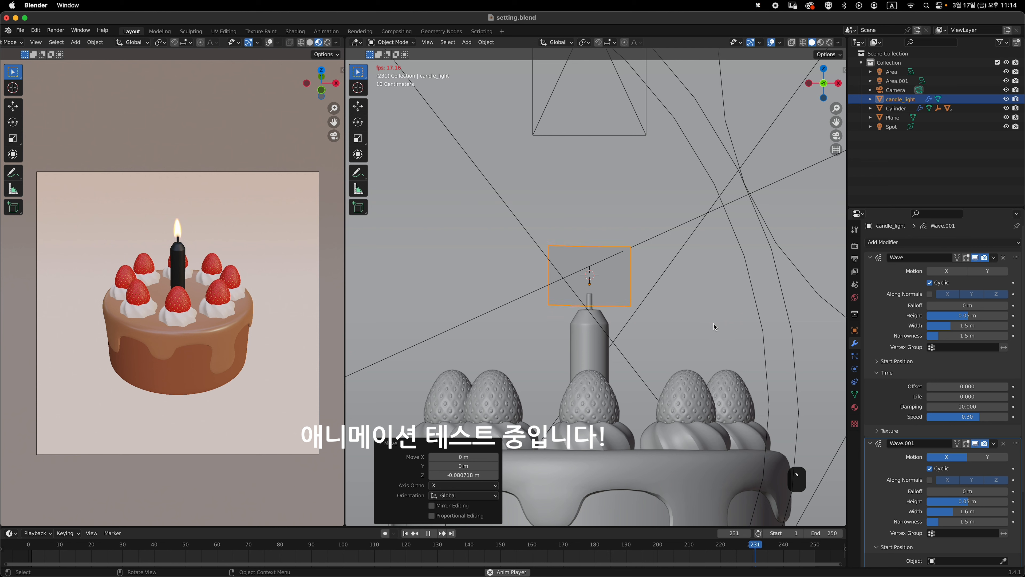
{"action": "key", "text": "space"}
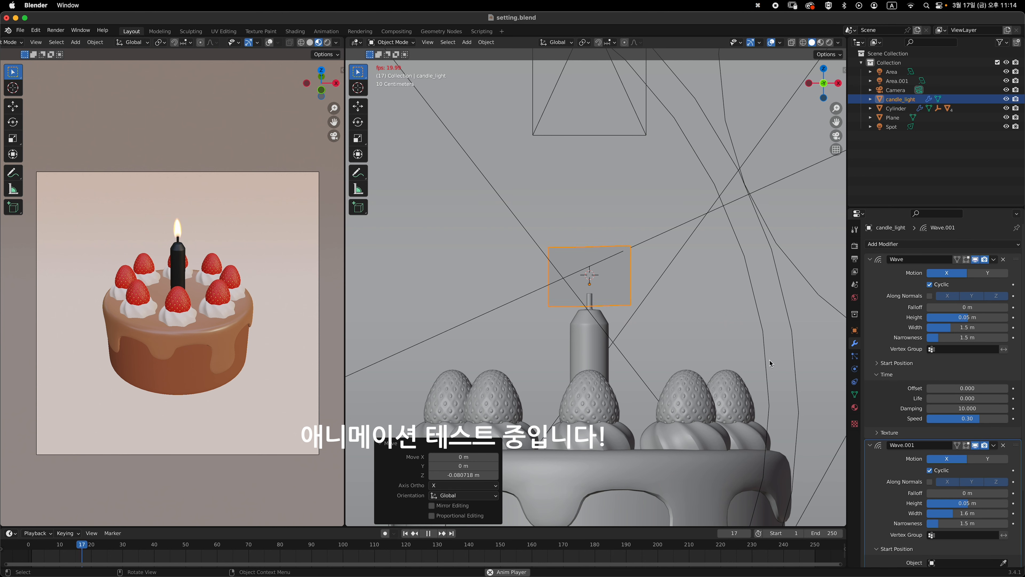
Set the first Wave modifier's Speed to 0.15 and replay the animation
{"action": "key", "text": "Escape"}
{"action": "left_click", "coordinate": [968, 419]}
{"action": "type", "text": ".15"}
{"action": "key", "text": "Return"}
{"action": "key", "text": "space"}
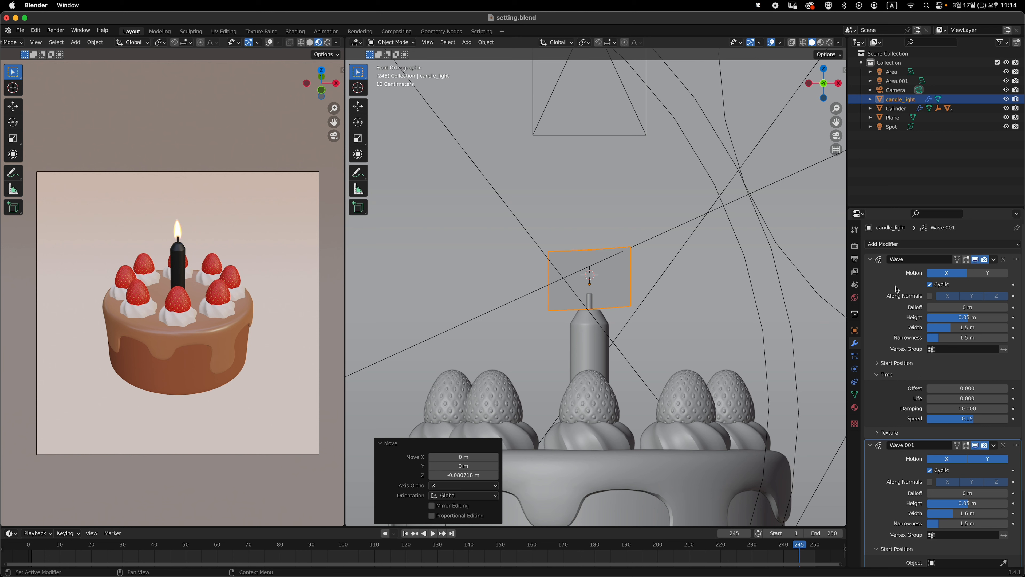
Switch the camera view to Rendered shading, play the flame animation briefly, and return the timeline to frame 0
{"action": "left_click", "coordinate": [889, 357]}
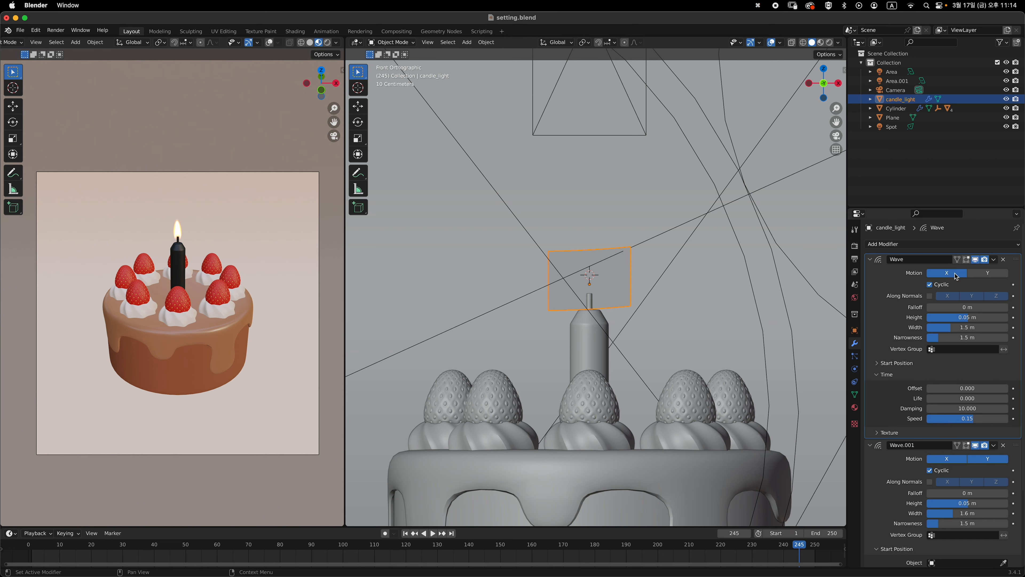
{"action": "scroll", "coordinate": [920, 355], "scroll_direction": "down", "scroll_amount": 5}
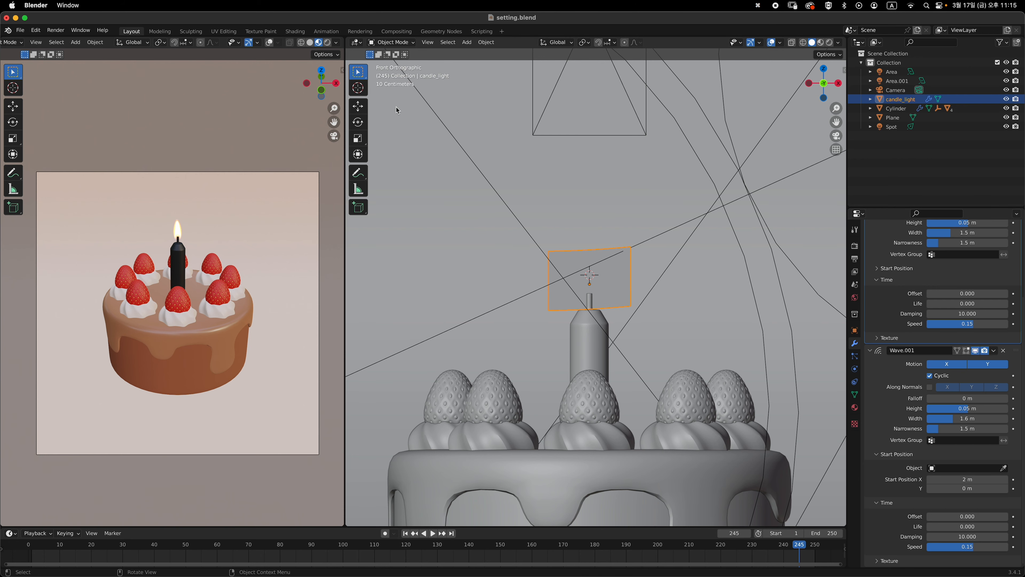
{"action": "left_click", "coordinate": [327, 43]}
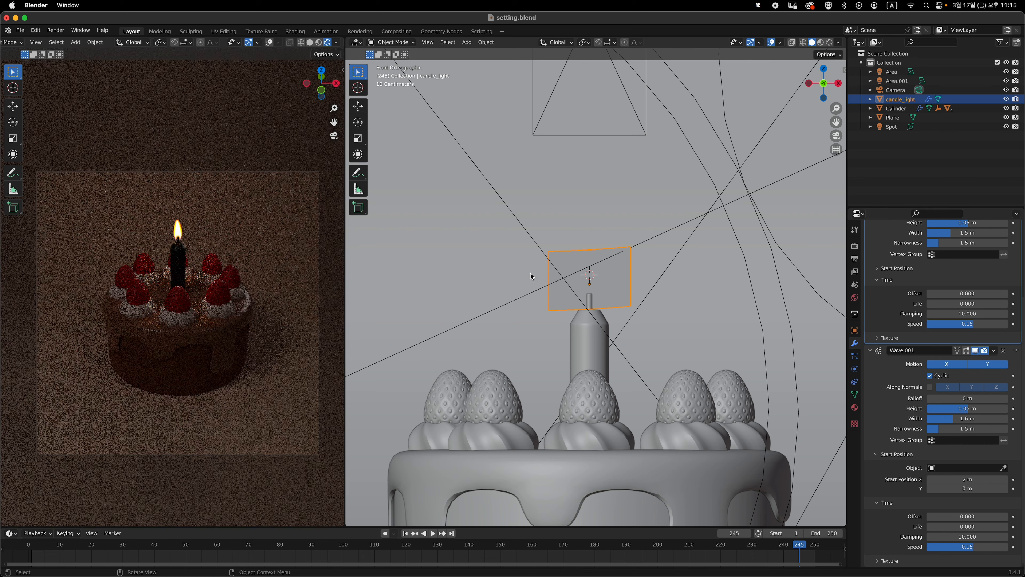
{"action": "key", "text": "space"}
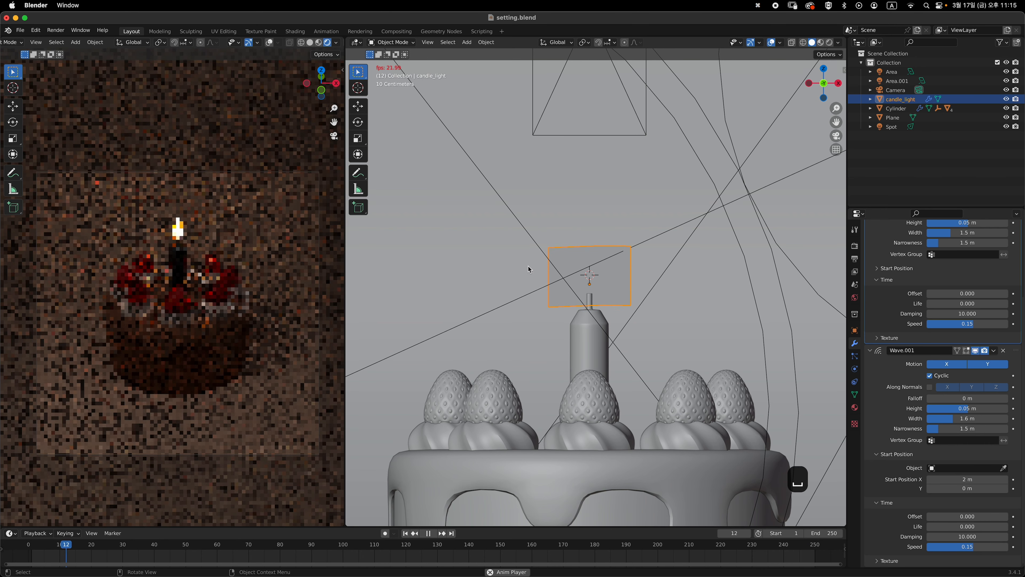
{"action": "key", "text": "space"}
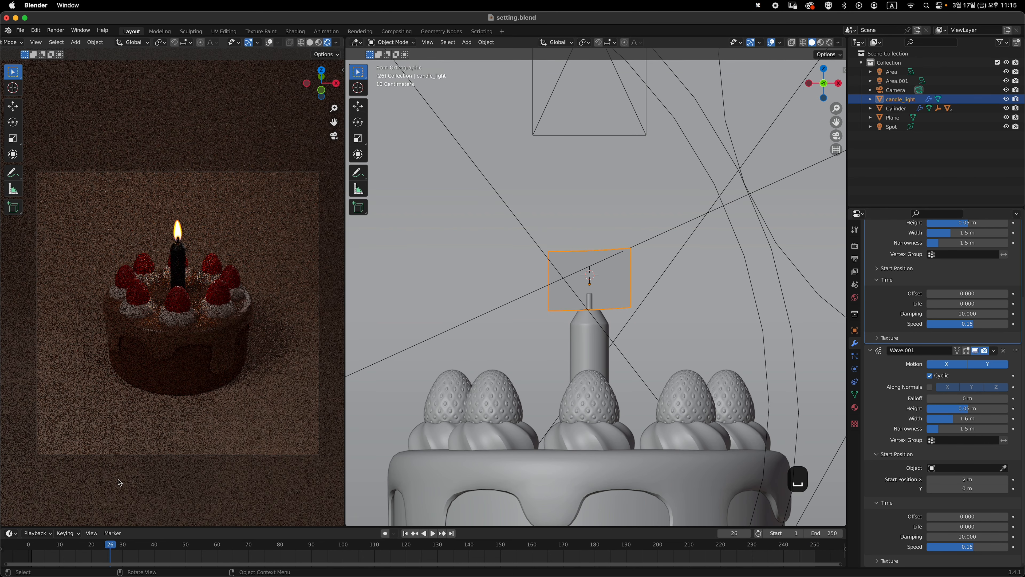
{"action": "left_click", "coordinate": [29, 547]}
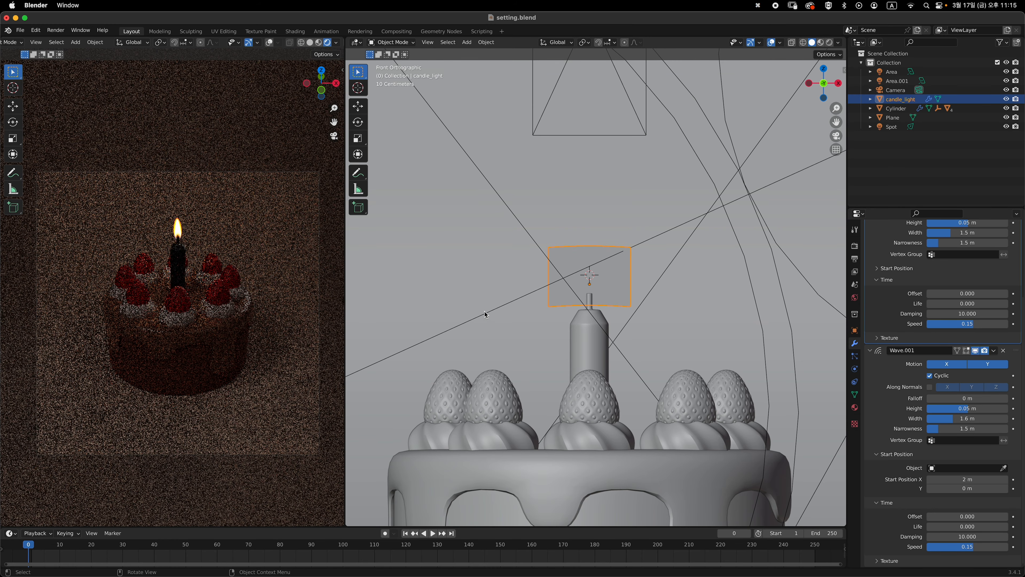
Set the output resolution to 1000 px in both X and Y
{"action": "scroll", "coordinate": [572, 360], "scroll_direction": "down", "scroll_amount": 1}
{"action": "scroll", "coordinate": [604, 276], "scroll_direction": "down", "scroll_amount": 1}
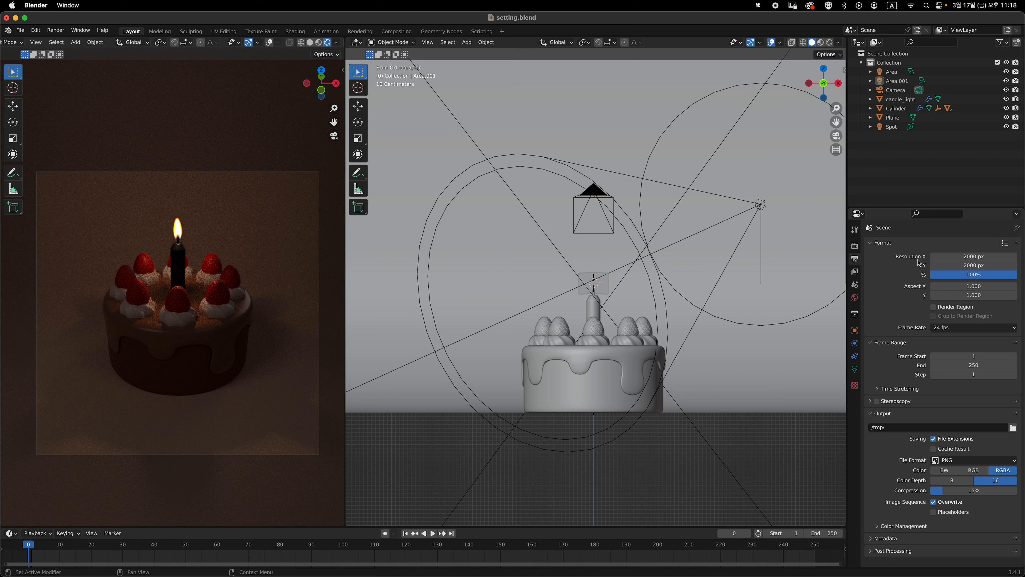
{"action": "left_click", "coordinate": [971, 257]}
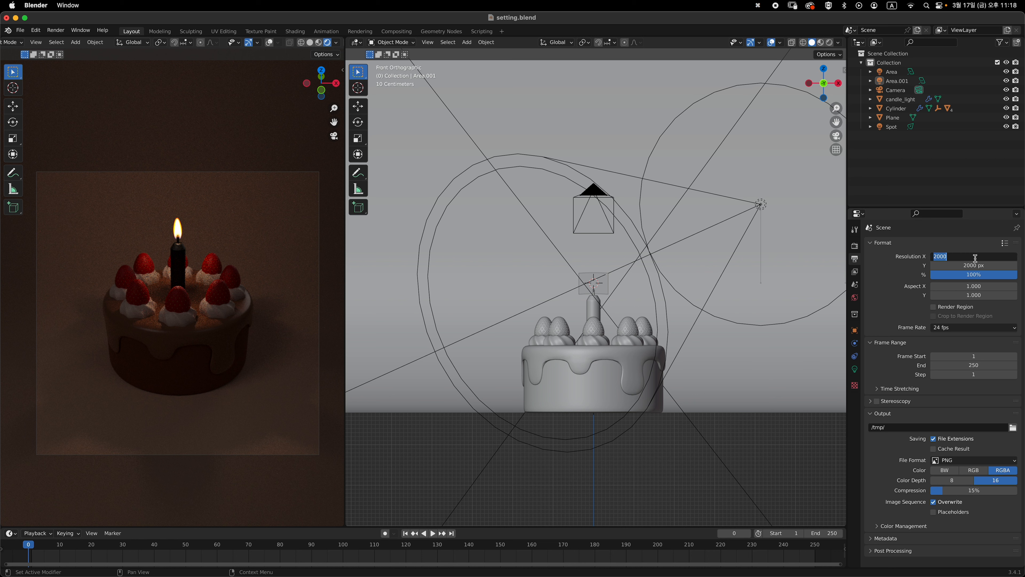
{"action": "type", "text": "1000"}
{"action": "key", "text": "Tab"}
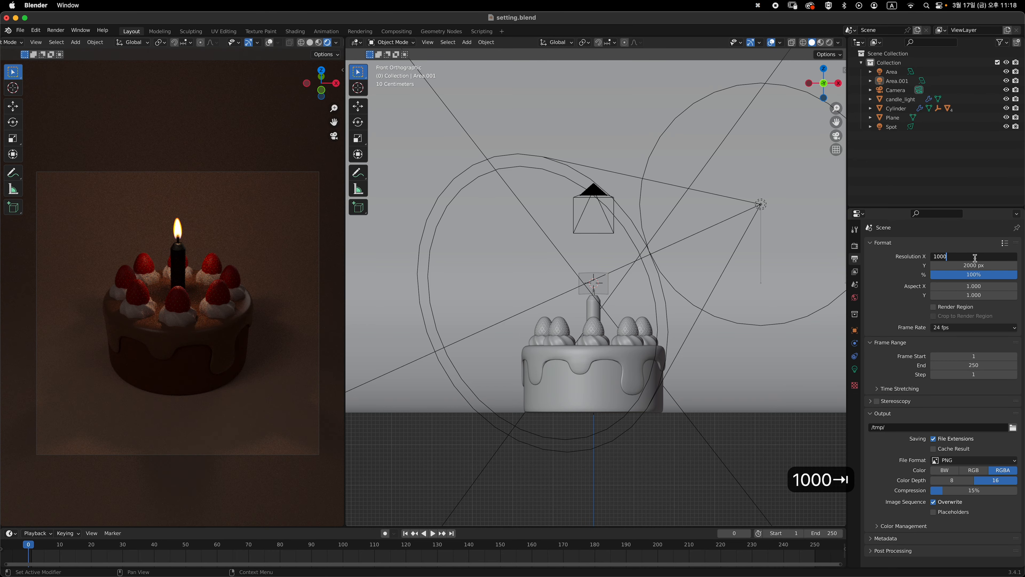
{"action": "type", "text": "1000"}
{"action": "key", "text": "Return"}
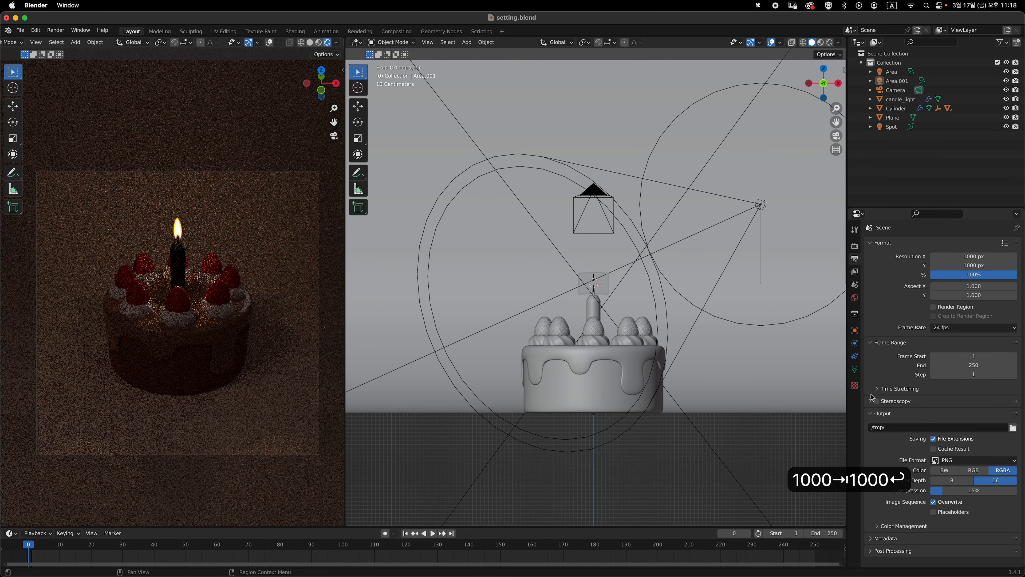
Set the render output folder to the Desktop and the file format to AVI JPEG
{"action": "left_click", "coordinate": [1013, 427]}
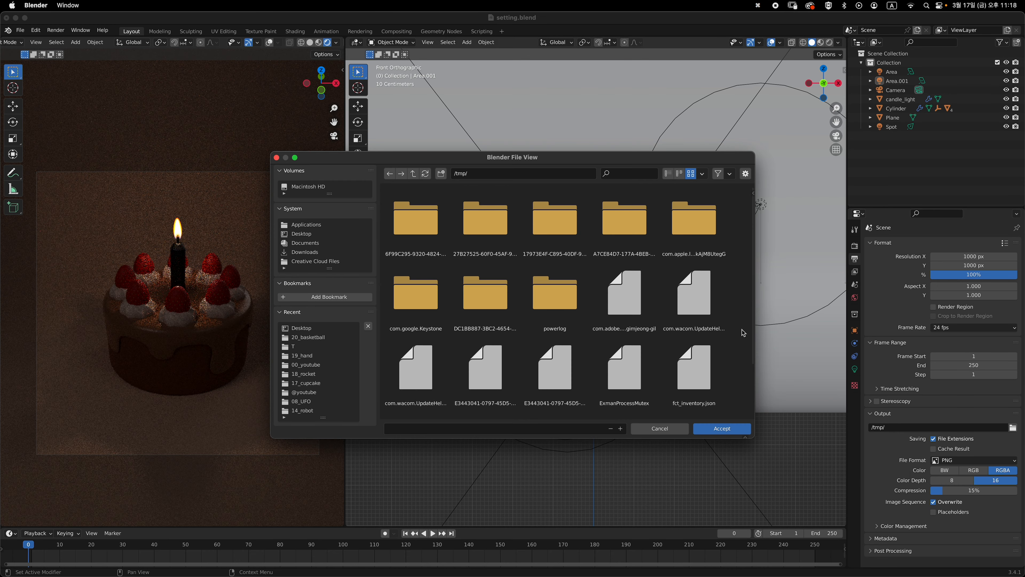
{"action": "left_click", "coordinate": [333, 233]}
{"action": "left_click", "coordinate": [722, 428]}
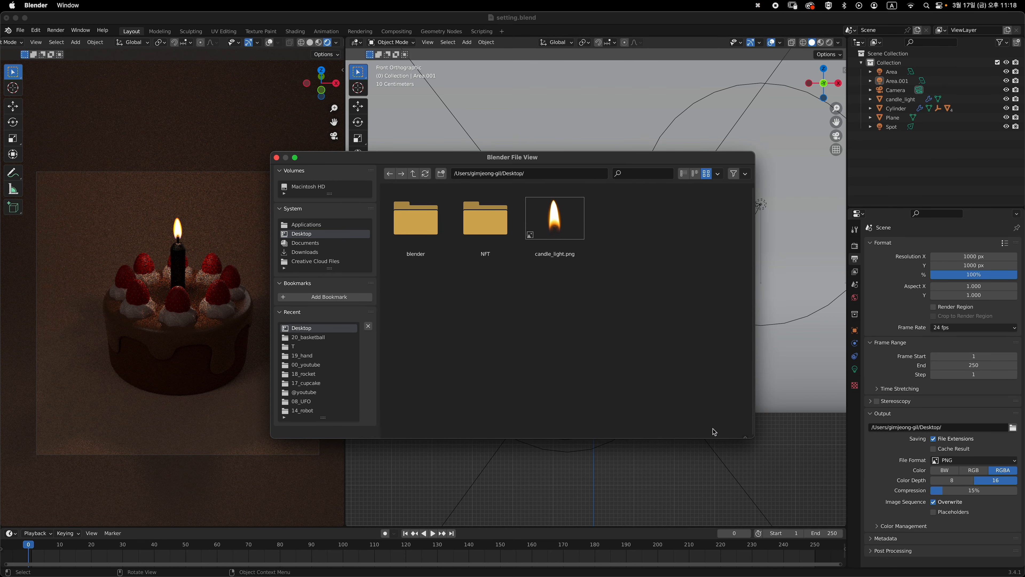
{"action": "left_click", "coordinate": [962, 461]}
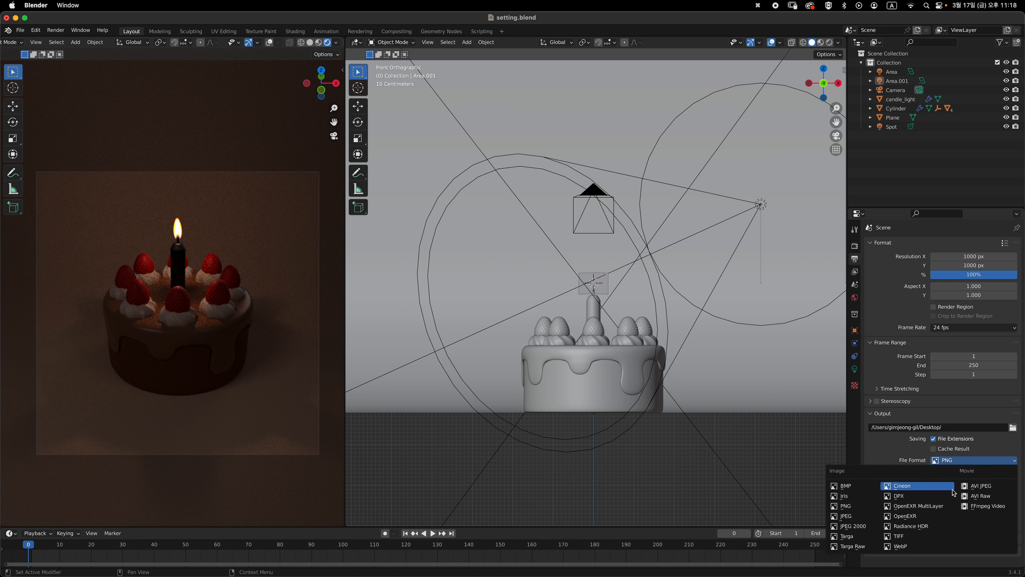
{"action": "left_click", "coordinate": [993, 487]}
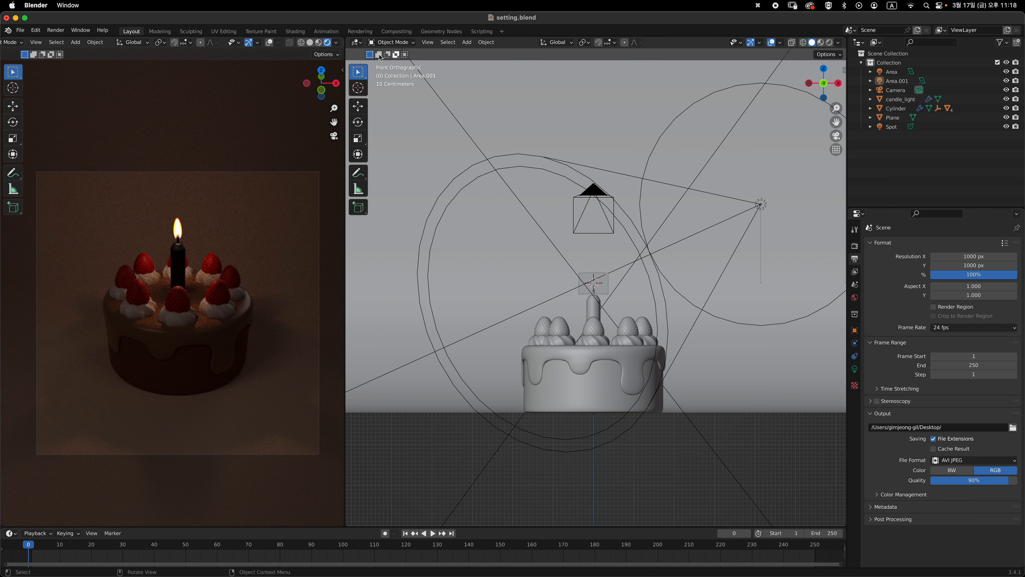
Bring up the render commands for the candle cake scene
{"action": "left_click", "coordinate": [55, 30]}
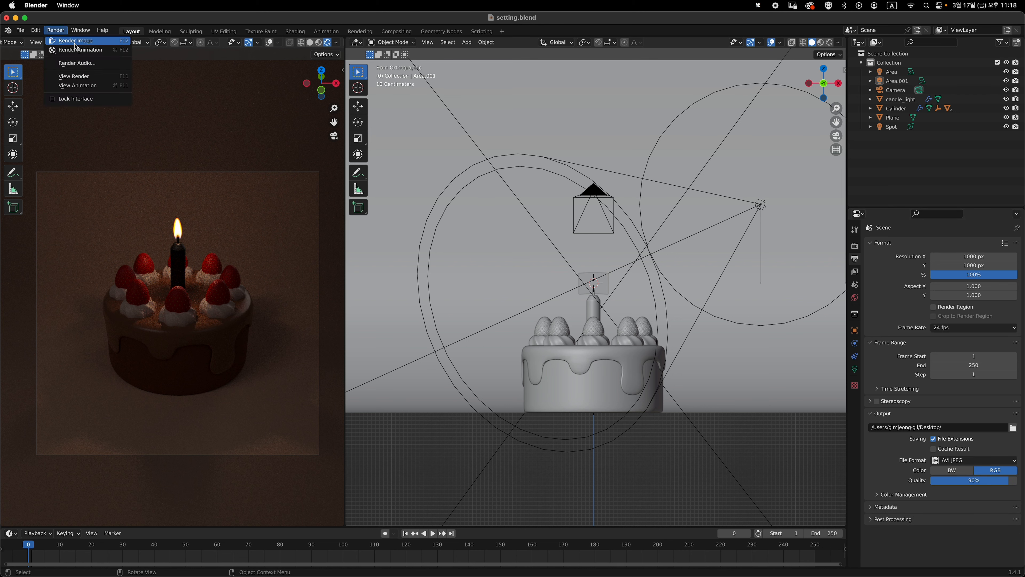